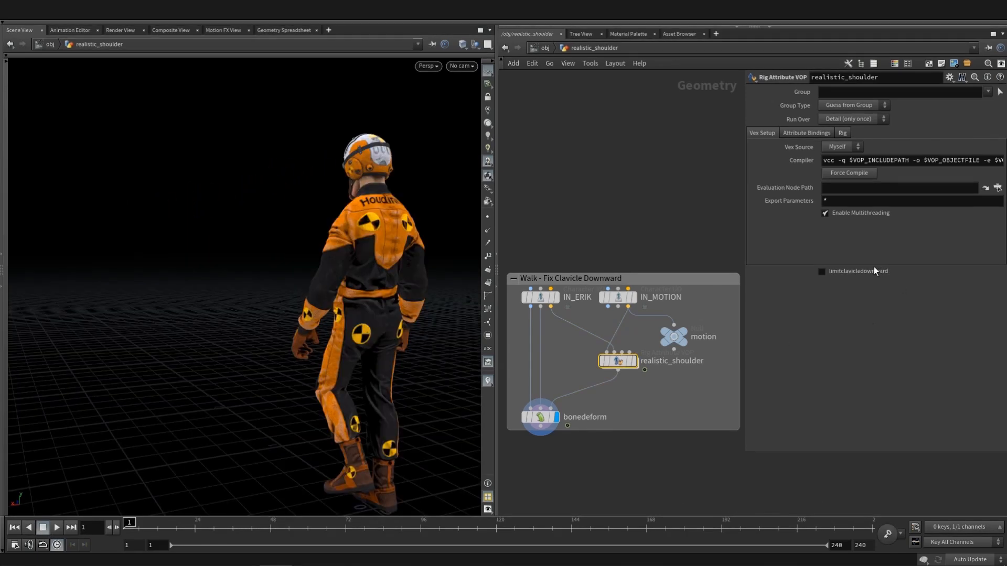
Step: Enable limitclavicledownward on the walk example's realistic_shoulder node and play the walk animation
left_click(865, 273)
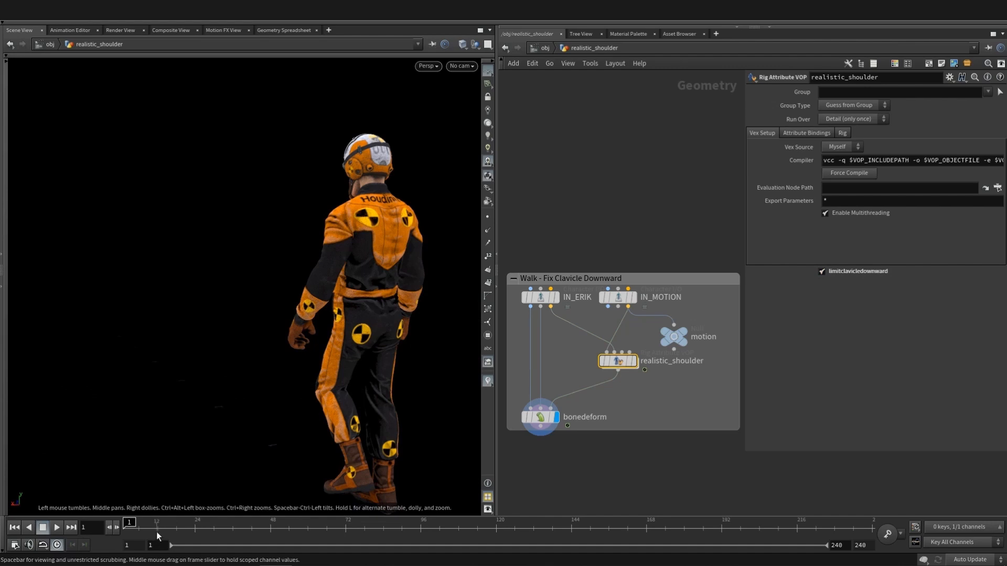
left_click(56, 527)
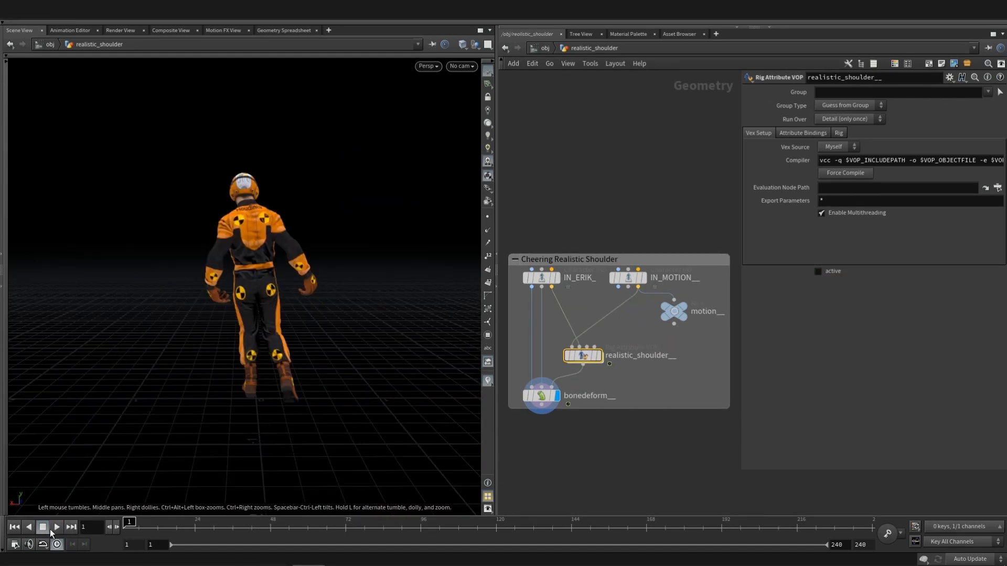
Step: Play the cheering animation repeatedly from the first frame with the realistic shoulder inactive to examine the shoulder deformation
left_click(51, 528)
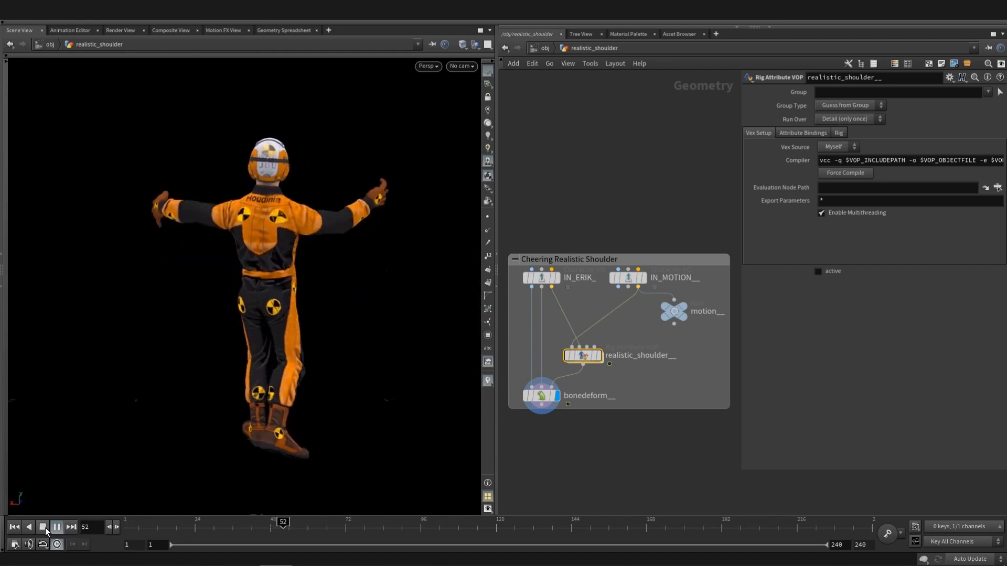
left_click(43, 528)
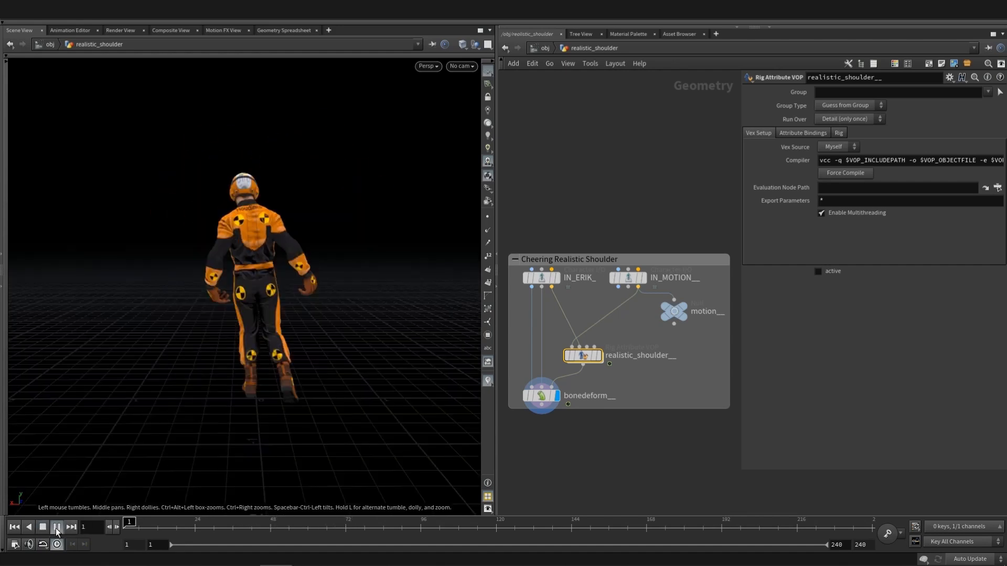
left_click(56, 528)
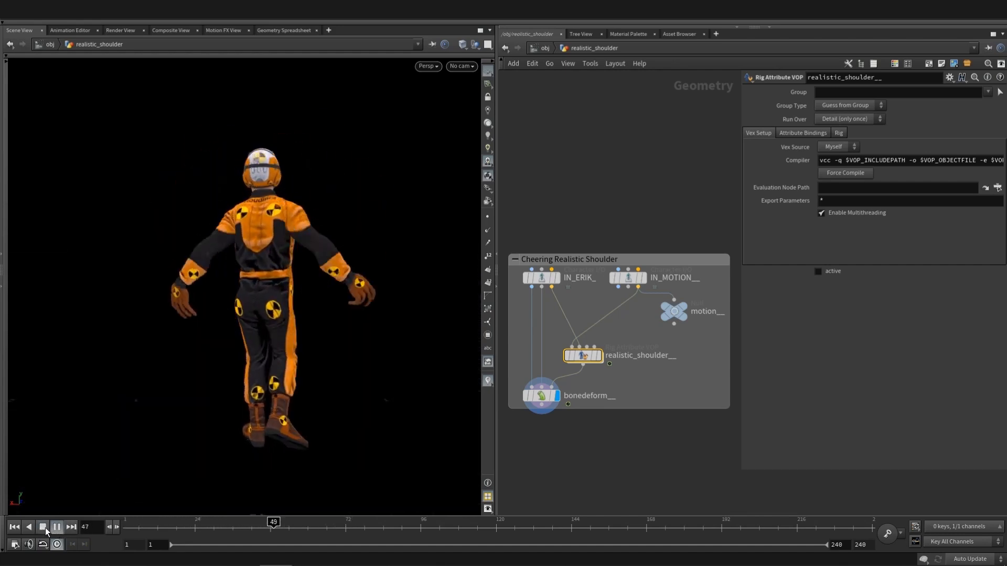
left_click(45, 528)
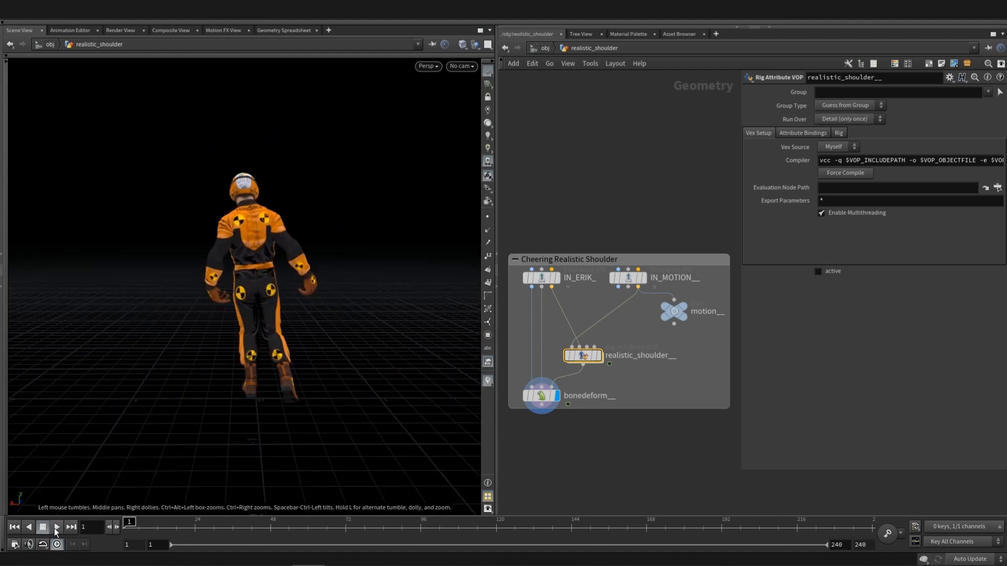
left_click(56, 527)
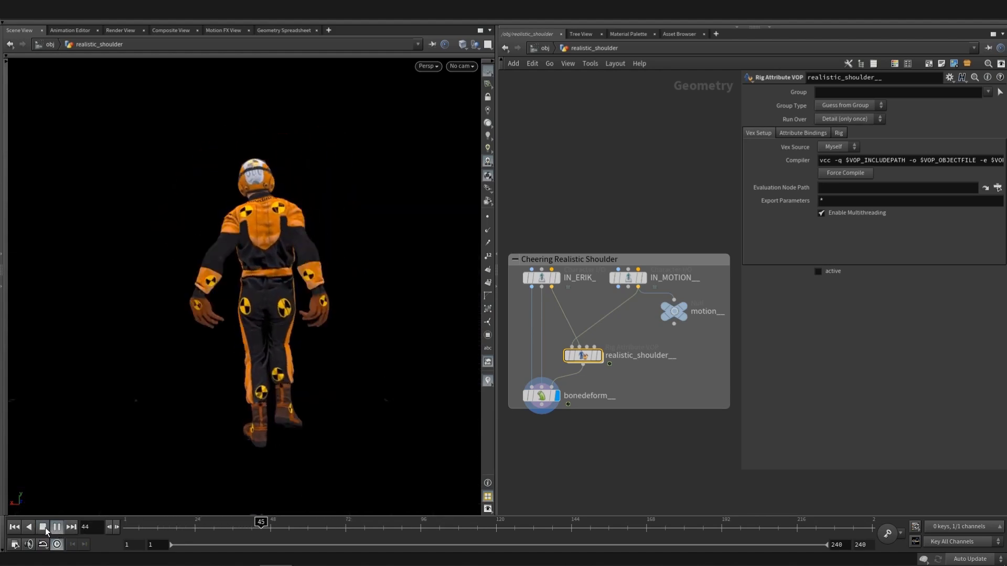
left_click(45, 527)
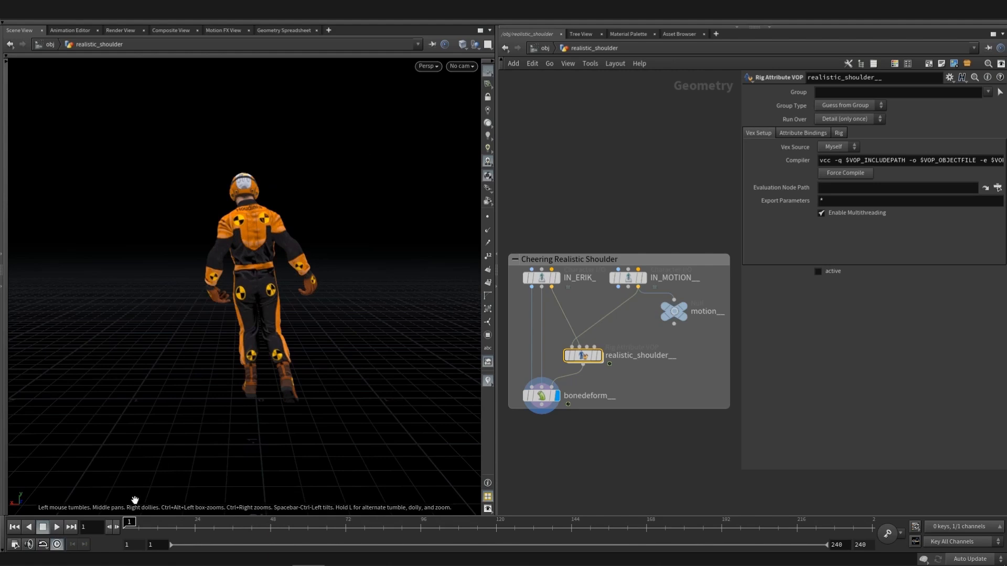
left_click(51, 527)
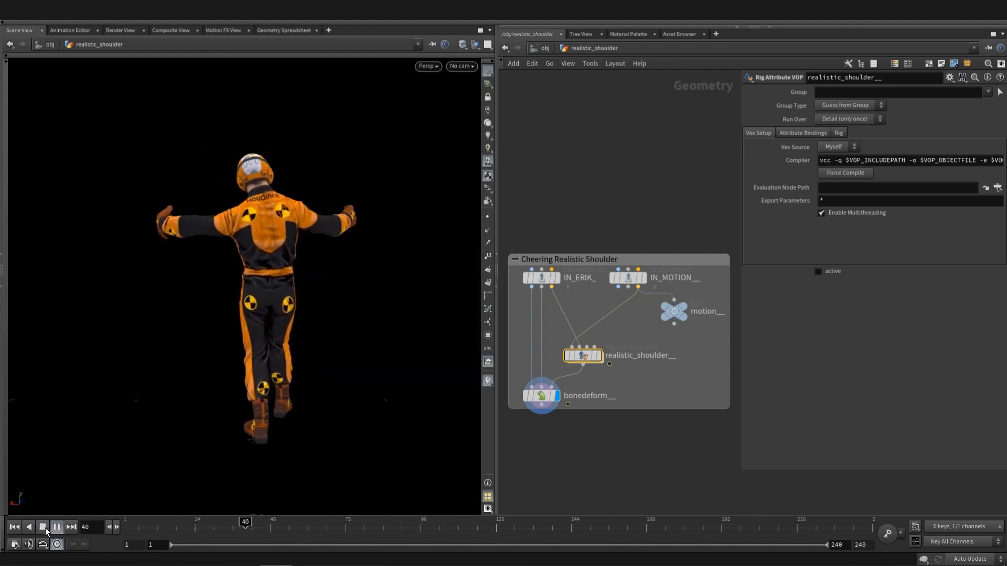
left_click(45, 528)
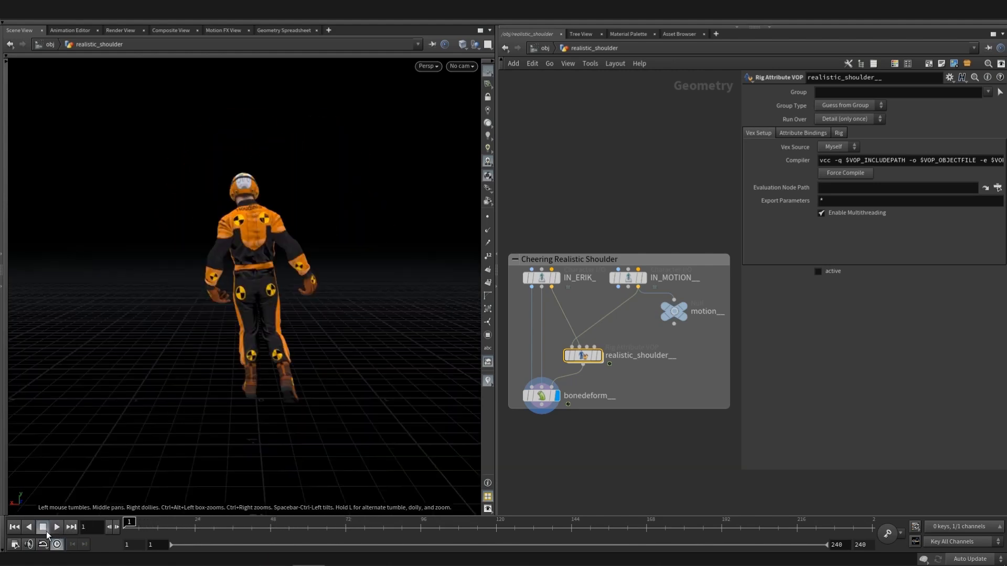
left_click(55, 527)
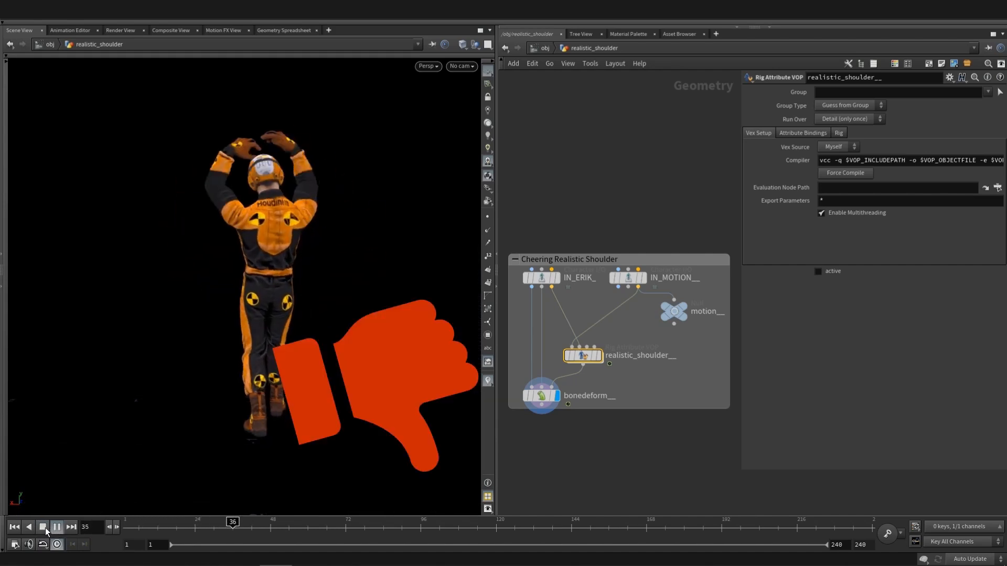
left_click(45, 528)
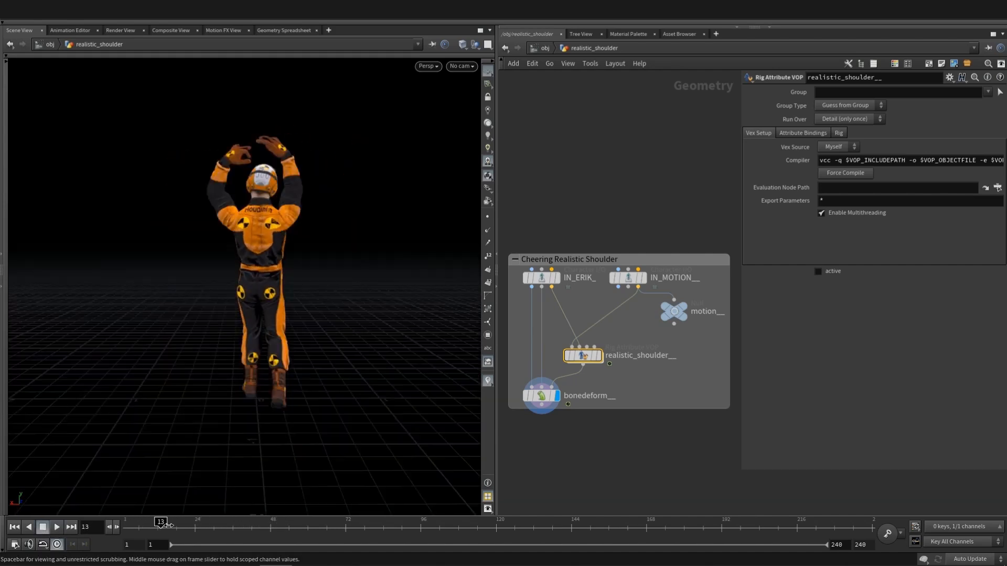
Step: Toggle active on the cheering realistic_shoulder__ node to compare the shoulders, leave it enabled and play the animation
left_click(819, 272)
left_click(819, 271)
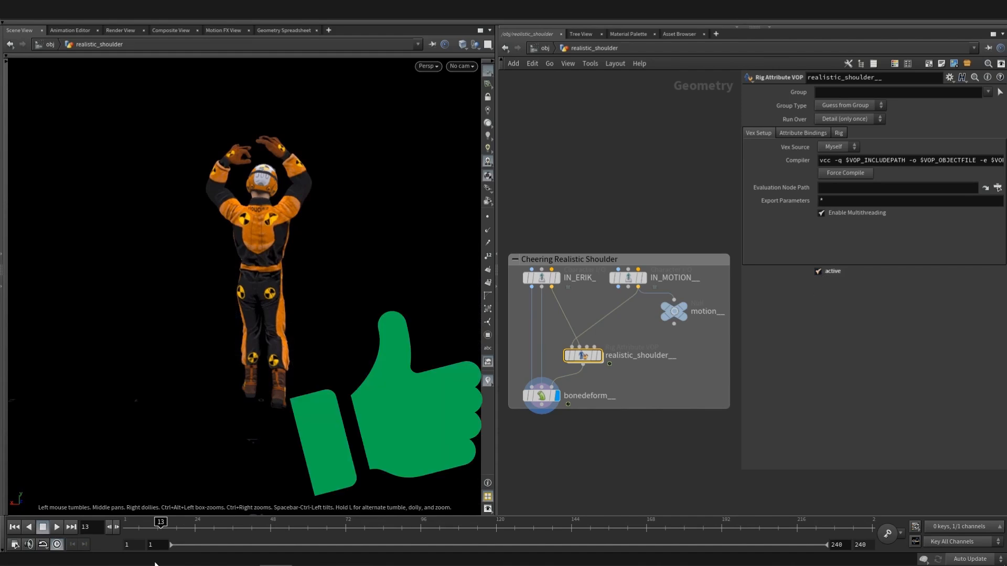
left_click(14, 527)
left_click(59, 528)
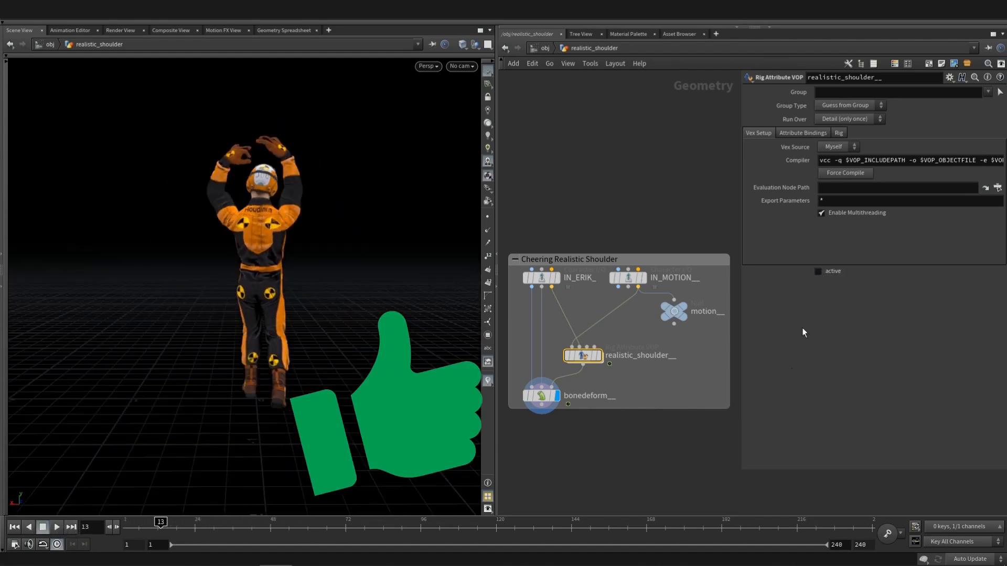
left_click(819, 272)
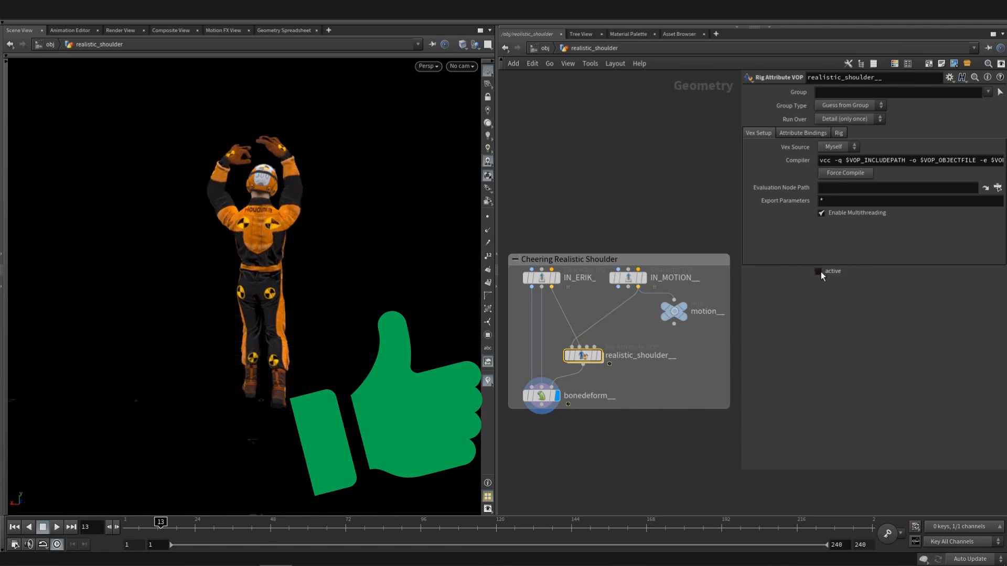
left_click(819, 272)
left_click(58, 527)
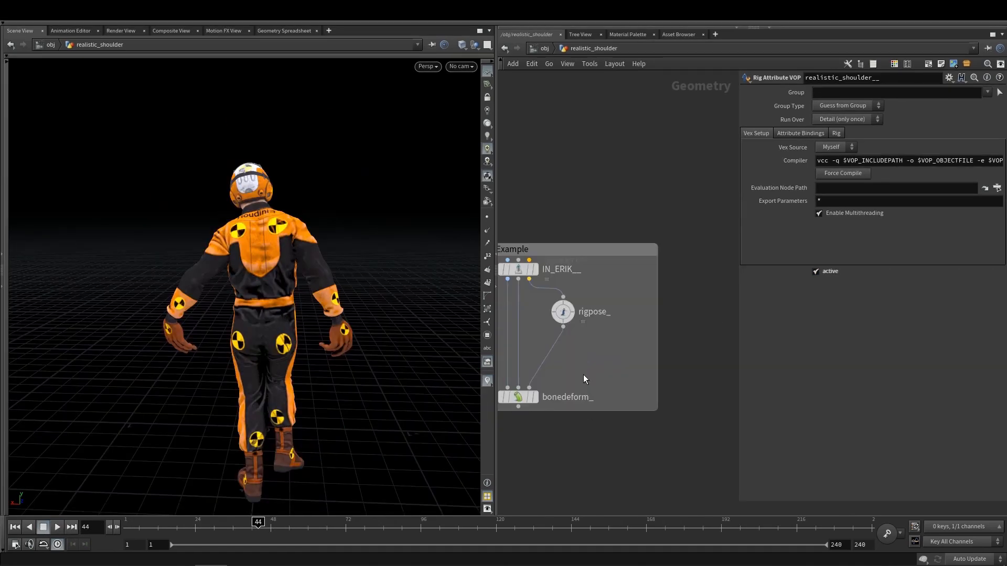
Step: Display the Example network's bonedeform_ result and view the character from the front
key("h")
left_click(572, 374)
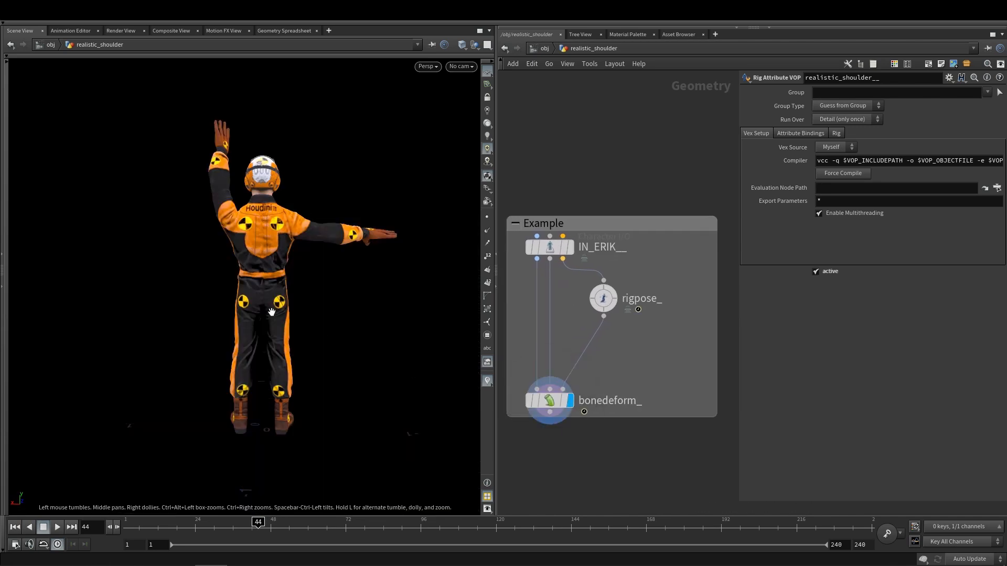
left_click_drag(272, 250, 441, 226)
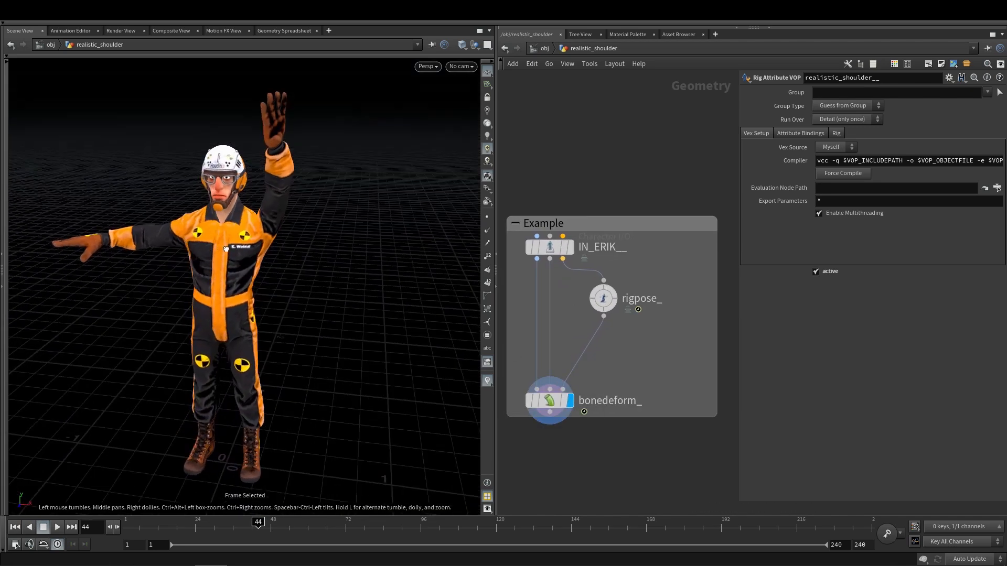
Step: Play the rigpose_ arm-raise animation from the start and stop at frame 29 to examine the raised arm
left_click_drag(208, 530, 133, 530)
key("Up")
left_click_drag(242, 296, 247, 291)
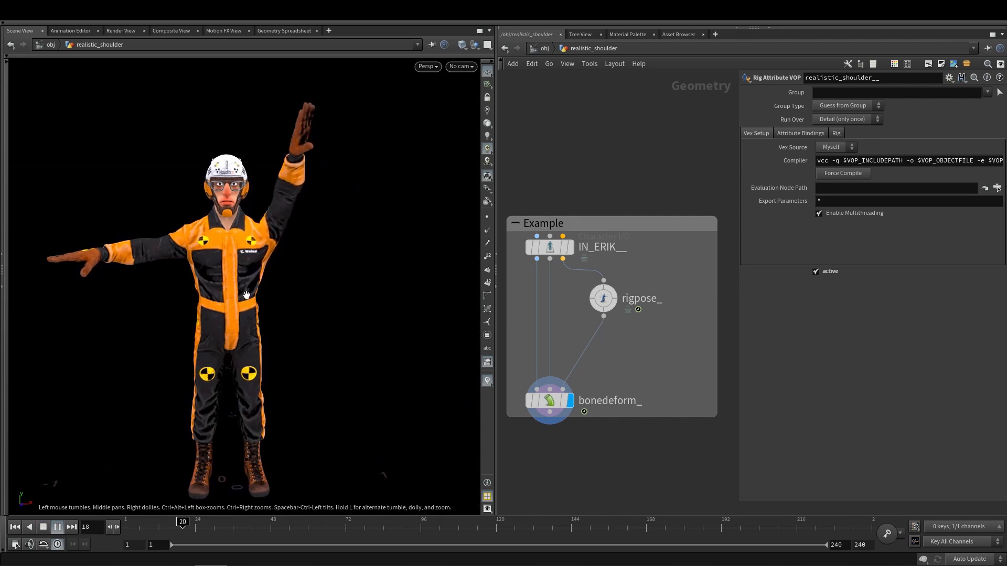
key("Up")
scroll(244, 243, "up", 2)
key("Down")
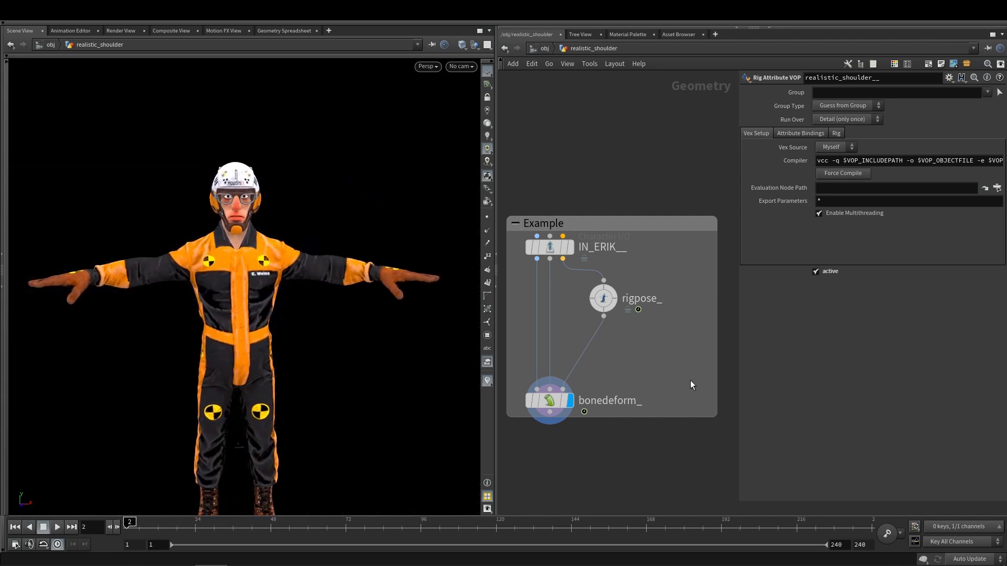
key("Up")
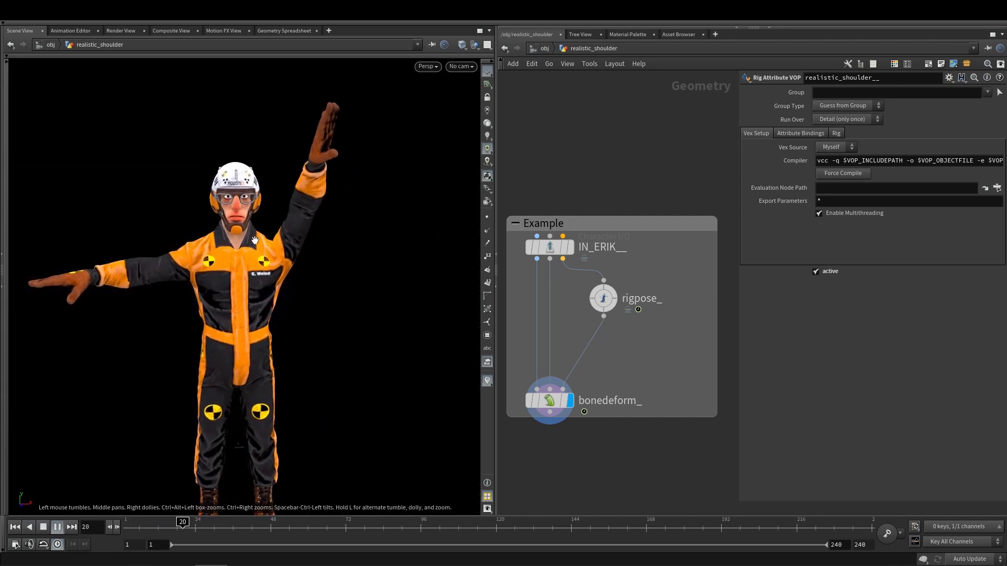
key("Up")
Step: Insert a Rig Attribute VOP node between rigpose_ and bonedeform_ in the Example network and align it below rigpose_
key("Tab")
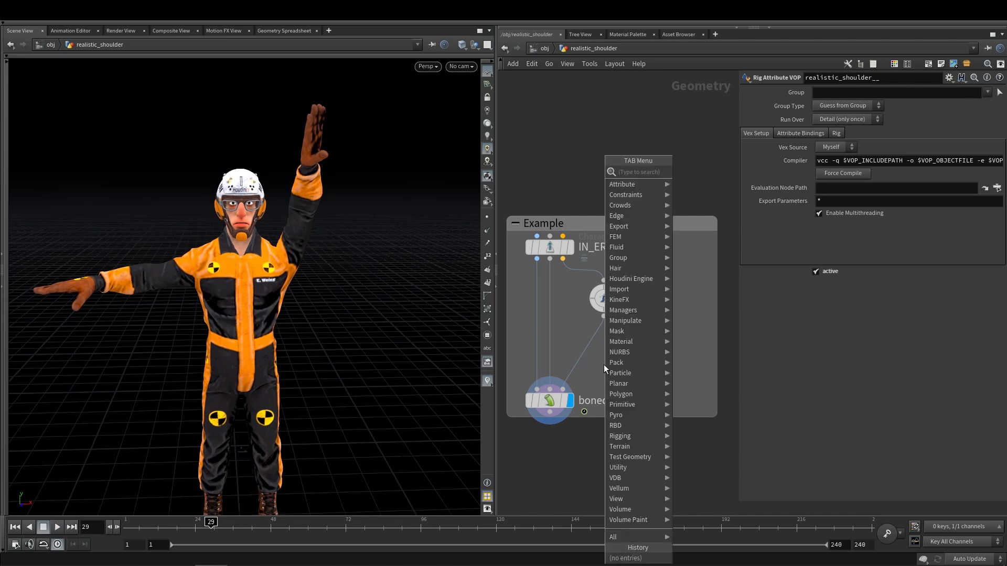
type("rig attrib vop")
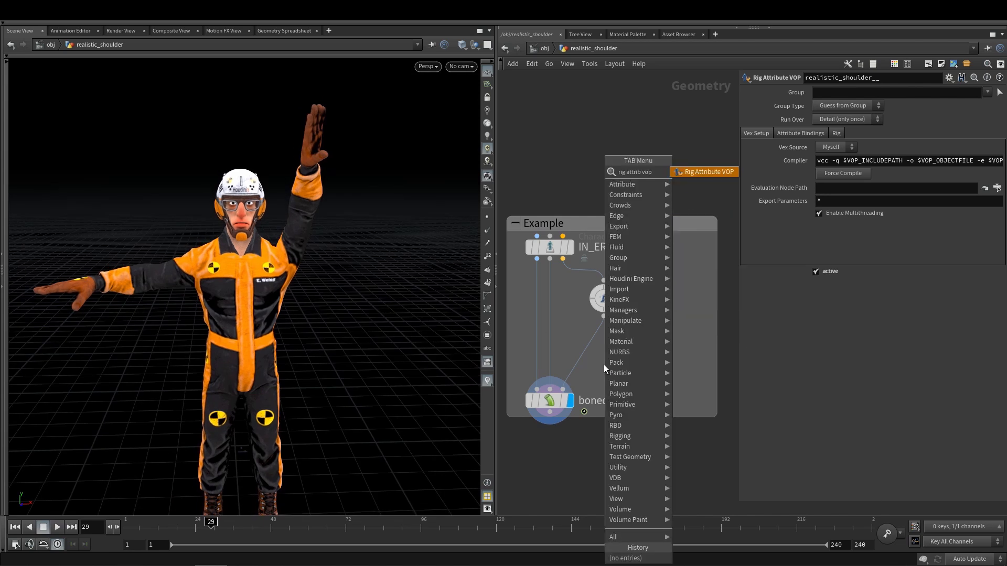
key("Return")
scroll(604, 364, "up", 3)
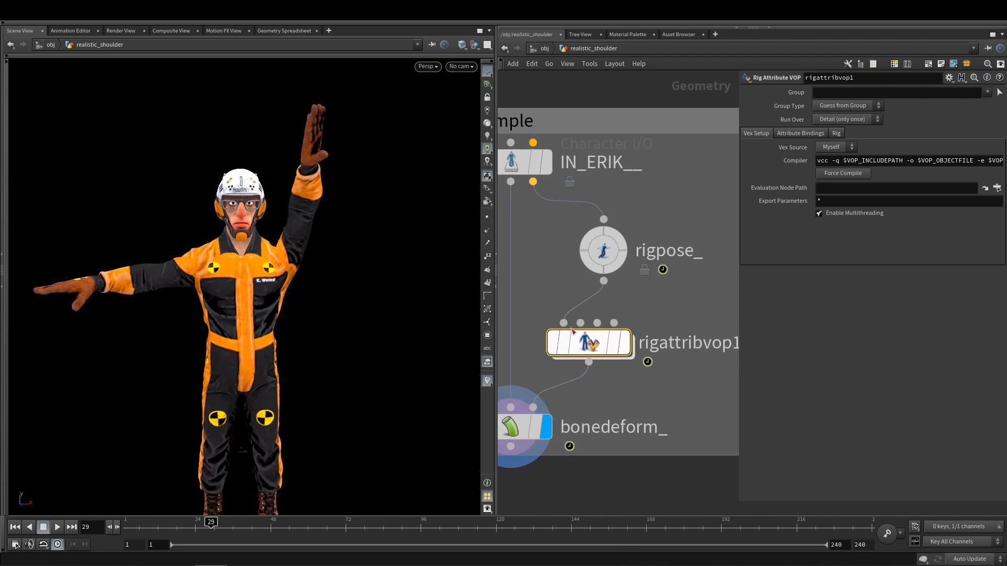
left_click(596, 349)
left_click_drag(597, 350, 611, 350)
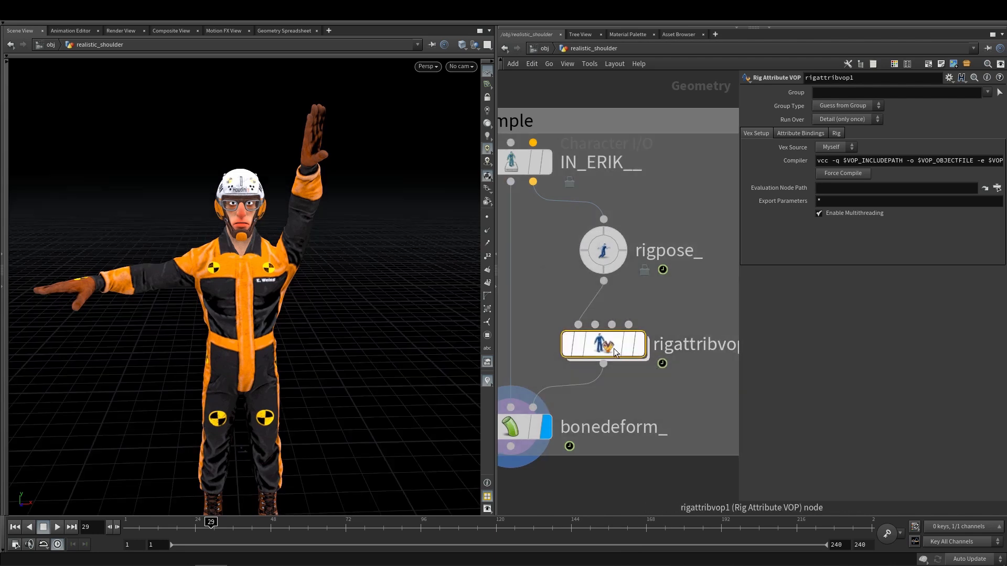
Step: Activate the rigattribvop1 viewport state and set its joint interaction mode
key("Return")
right_click(332, 295)
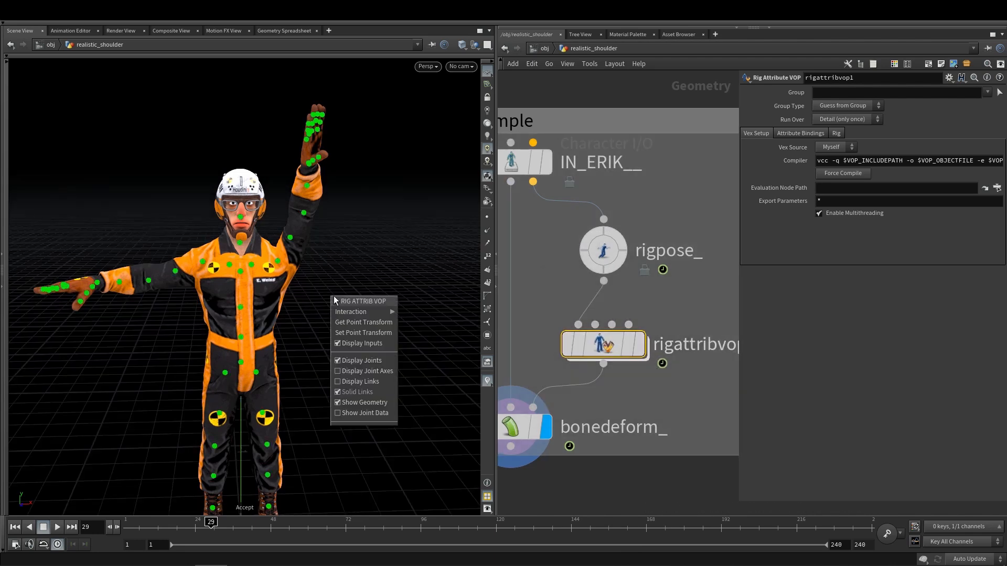
mouse_move(362, 312)
left_click(467, 314)
right_click(361, 271)
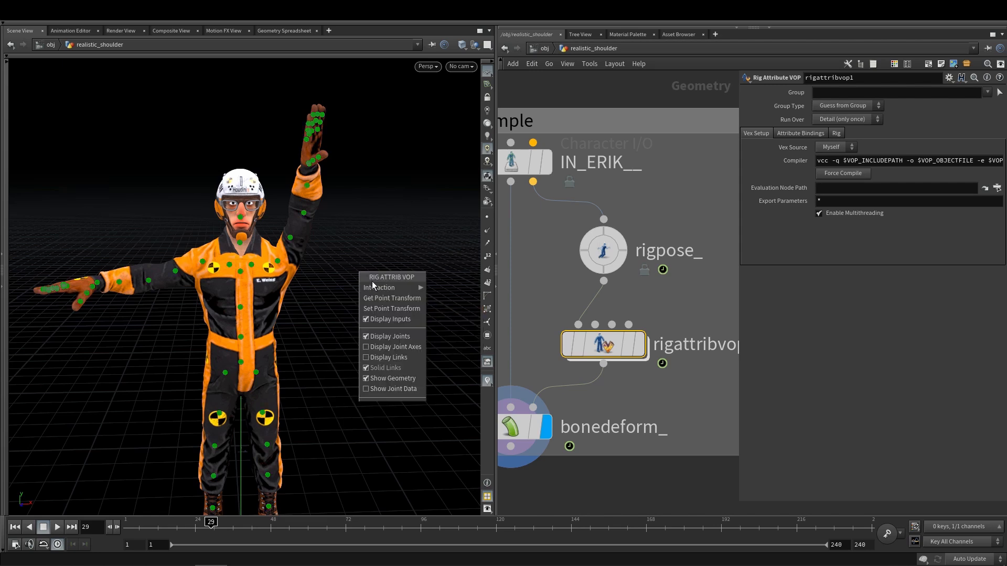
mouse_move(398, 288)
left_click(460, 298)
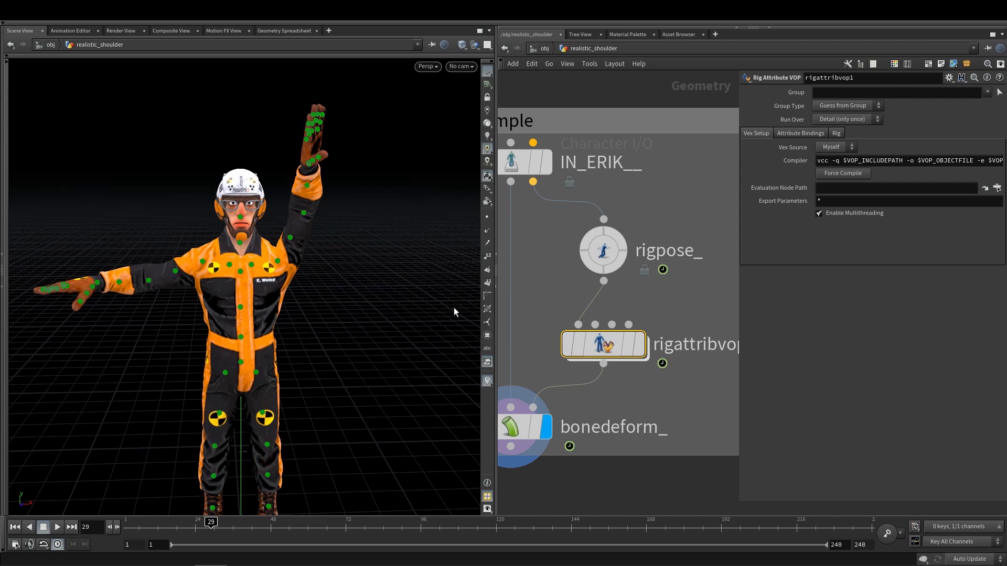
scroll(221, 233, "up", 1)
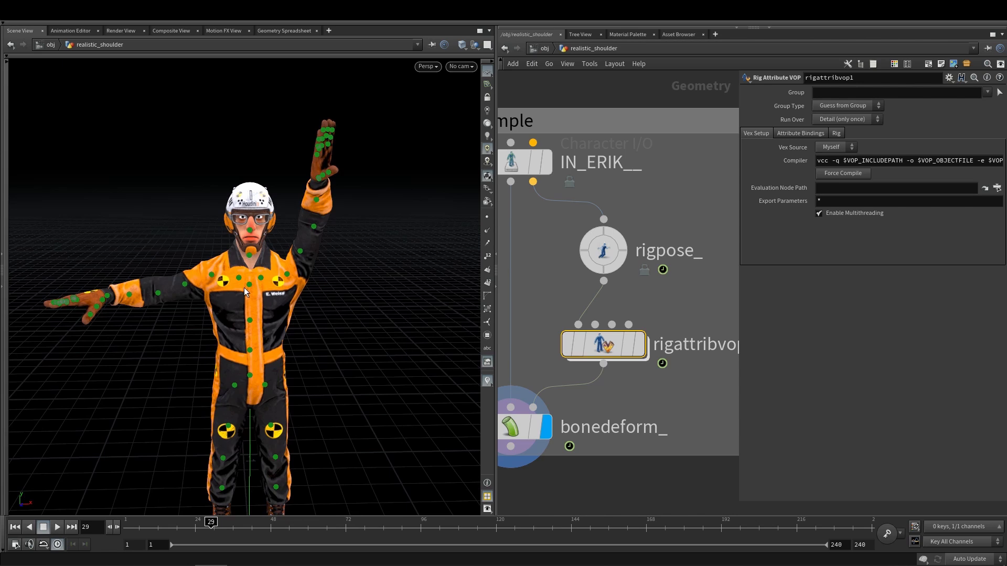
Step: Connect the Deform Pose output of IN_ERIK__ to the second input of rigattribvop1
left_click(533, 181)
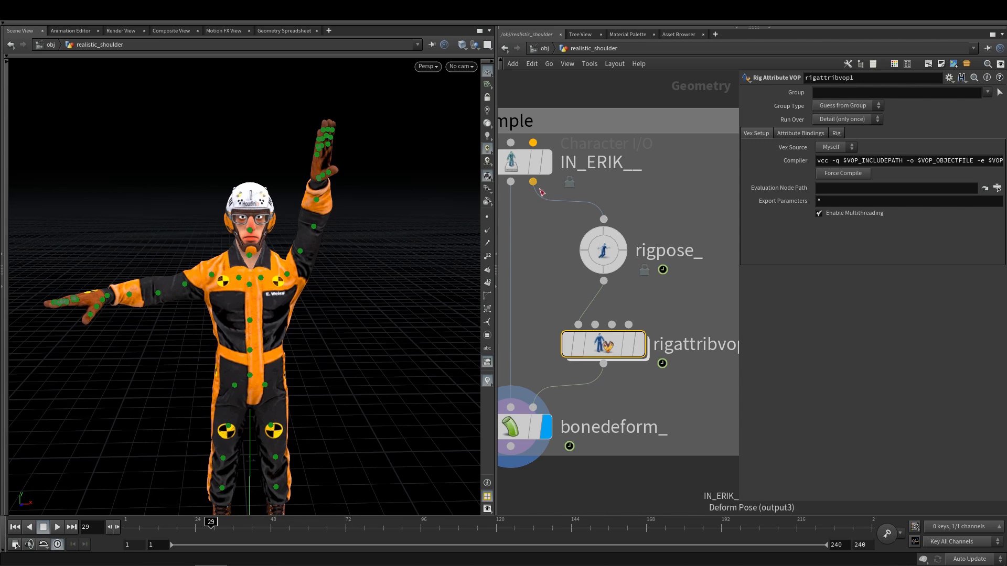
left_click(597, 326)
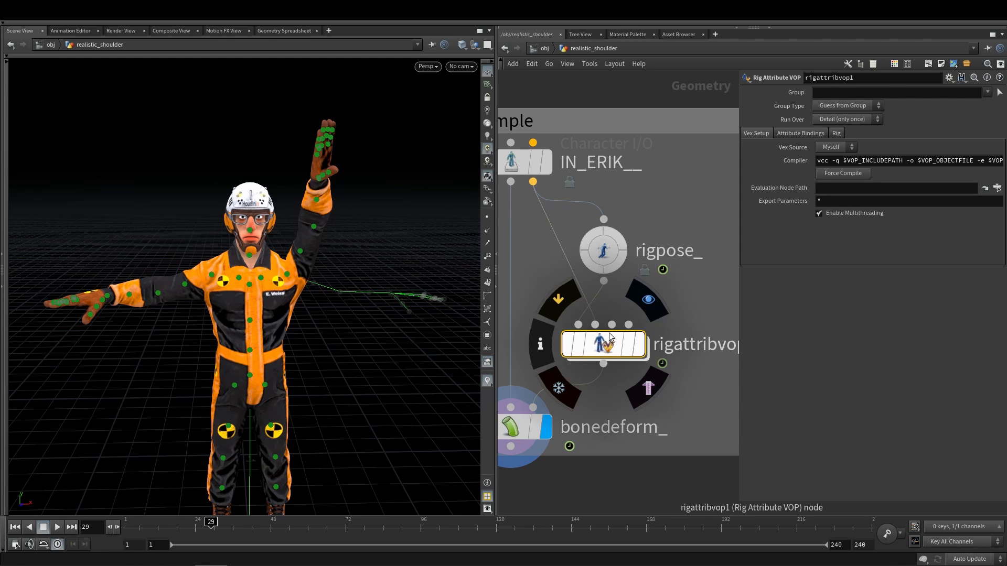
scroll(610, 337, "down", 3)
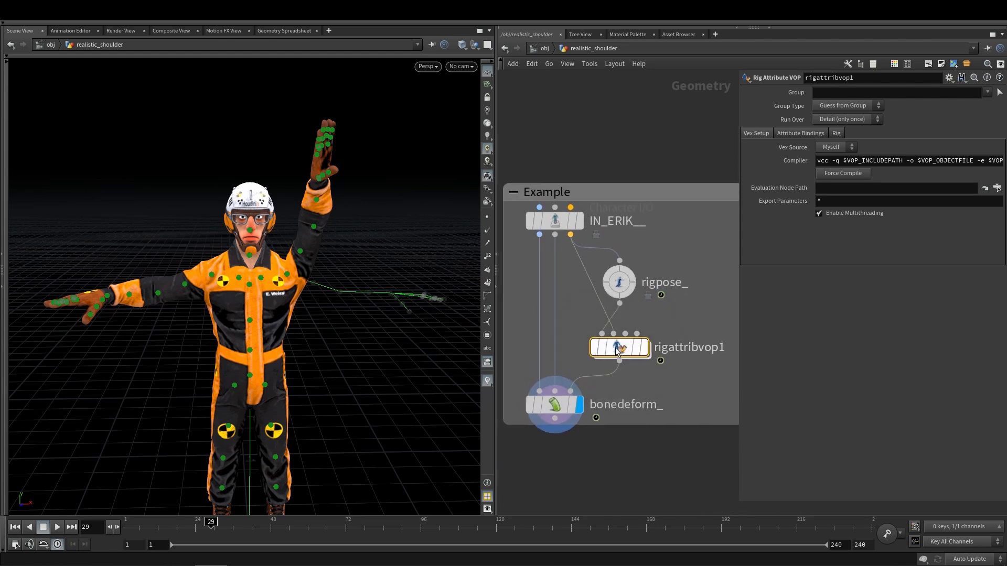
Step: Go inside rigattribvop1 and add a Realistic Shoulder node to its empty VEX network
double_click(617, 348)
key("Tab")
type("r")
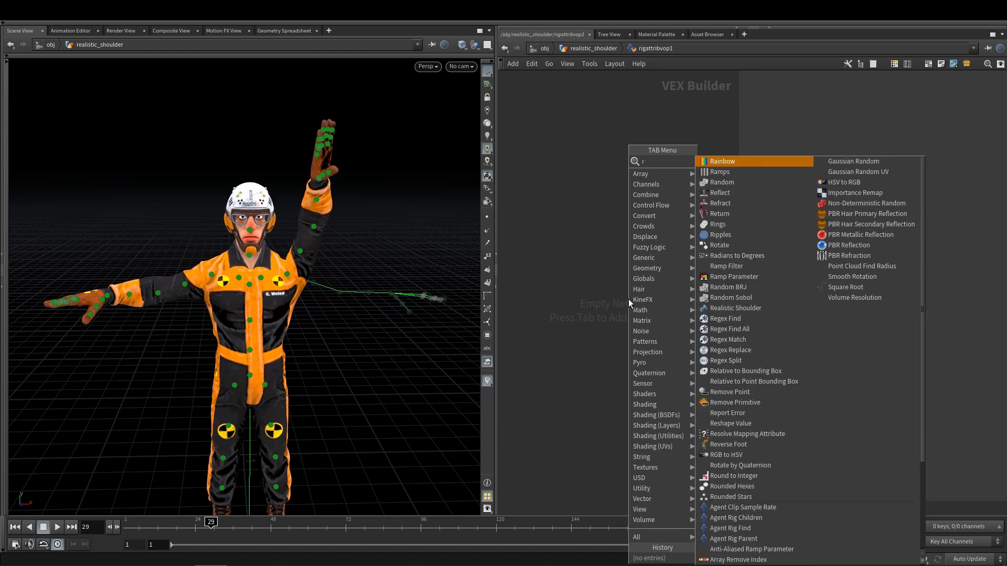
type("eal")
key("Return")
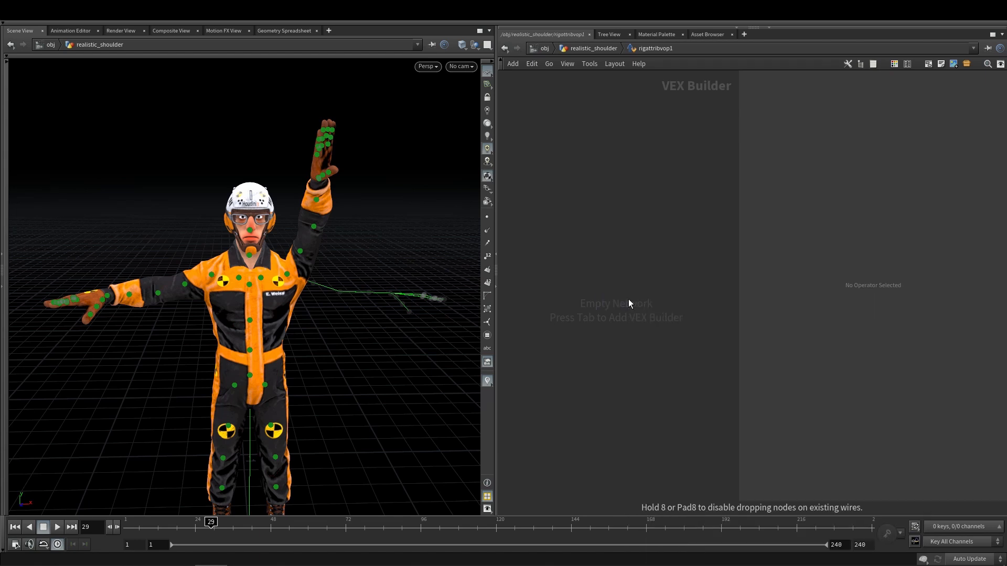
left_click(628, 299)
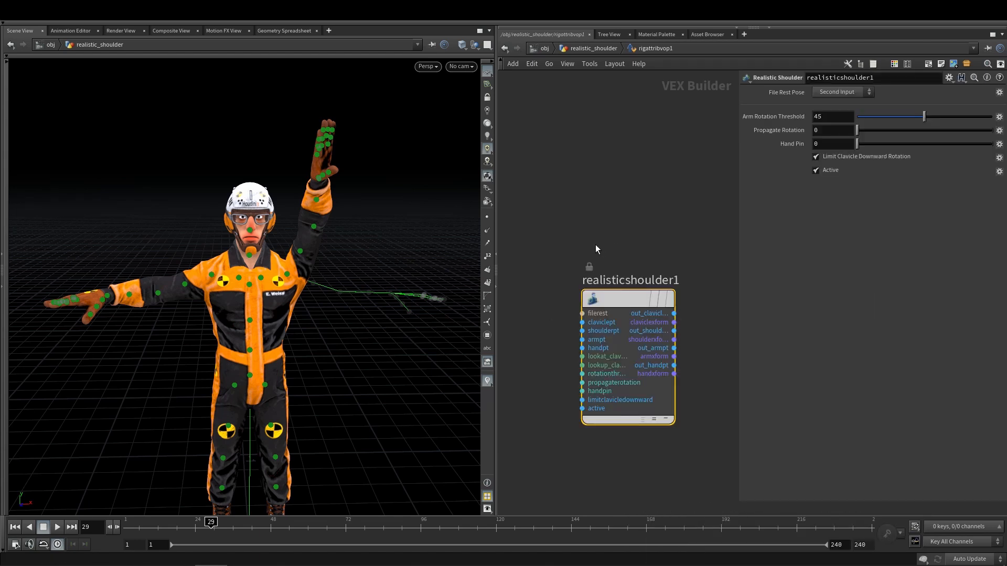
Step: Add Get Point Transform nodes for the clavicle_l, shoulder_l, lowerarm_l and hand_l joints of rigpose_ beside realisticshoulder1
middle_click_drag(596, 245, 616, 232)
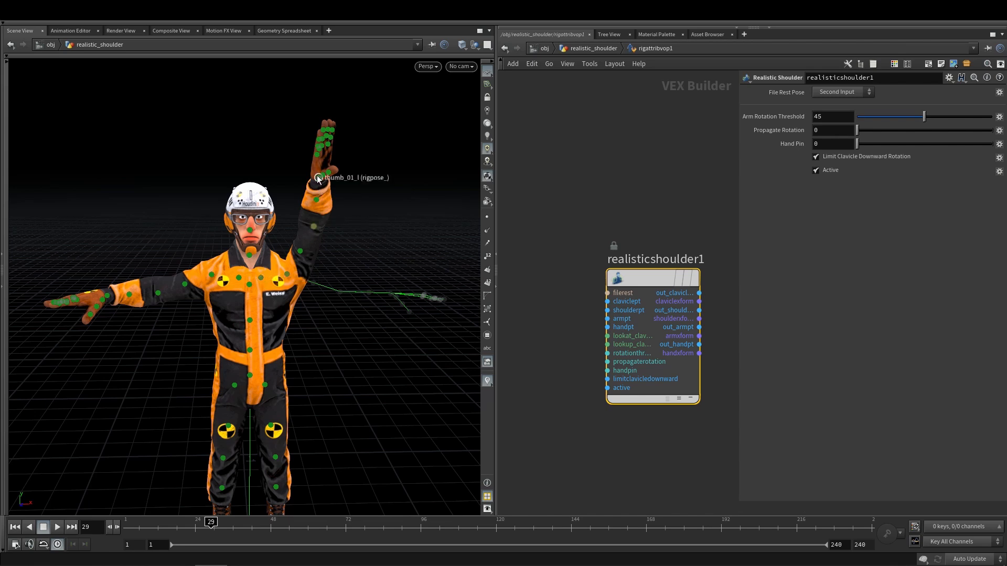
scroll(314, 181, "up", 4)
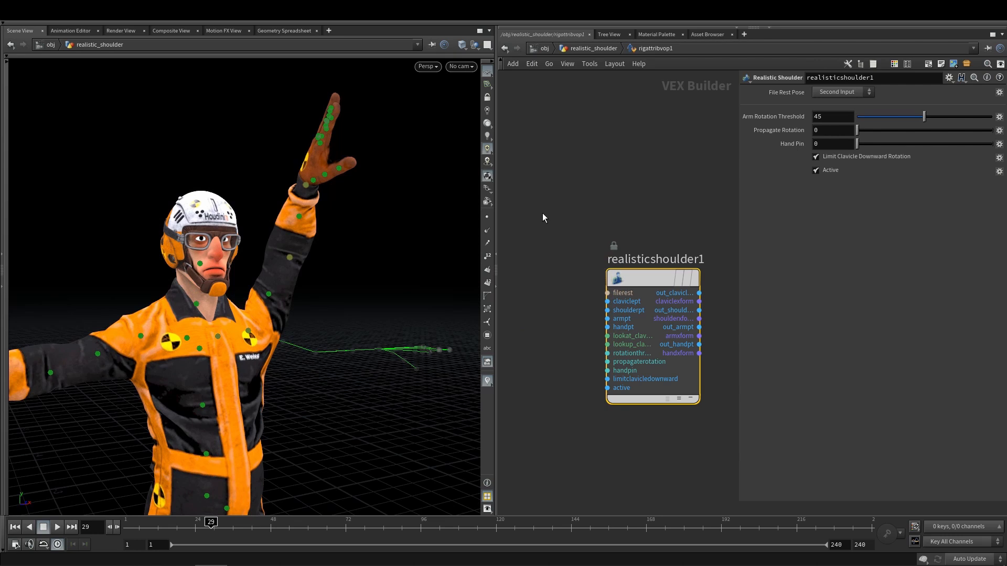
left_click_drag(543, 213, 552, 194)
scroll(552, 194, "down", 2)
middle_click_drag(553, 194, 584, 178)
scroll(576, 174, "down", 2)
left_click_drag(553, 171, 578, 443)
left_click_drag(578, 228, 534, 231)
left_click(606, 187)
scroll(586, 206, "up", 2)
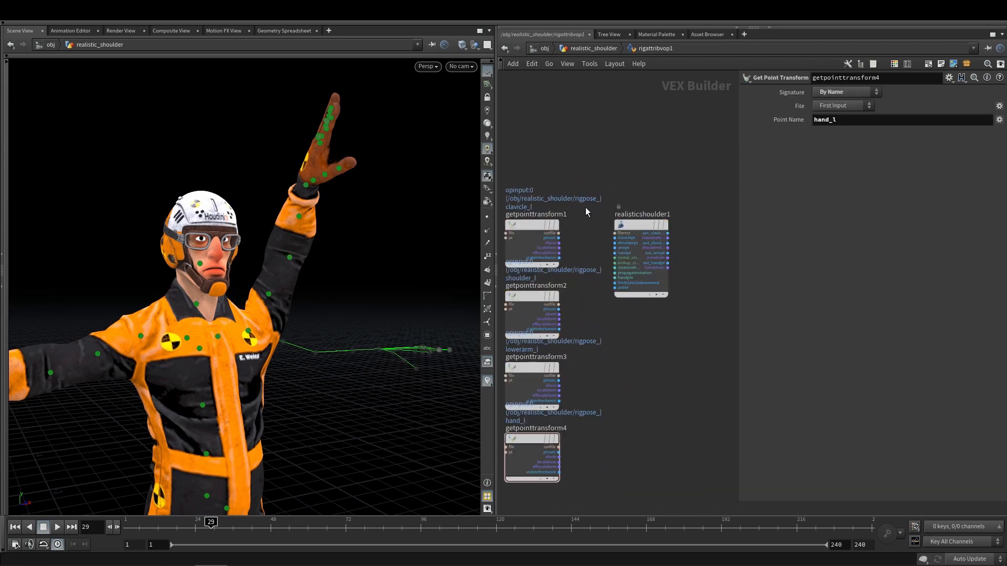
Step: Wire the ptnum outputs of getpointtransform1 to getpointtransform4 into the claviclept, shoulderpt, armpt and handpt inputs of realisticshoulder1
scroll(558, 238, "up", 1)
left_click(558, 238)
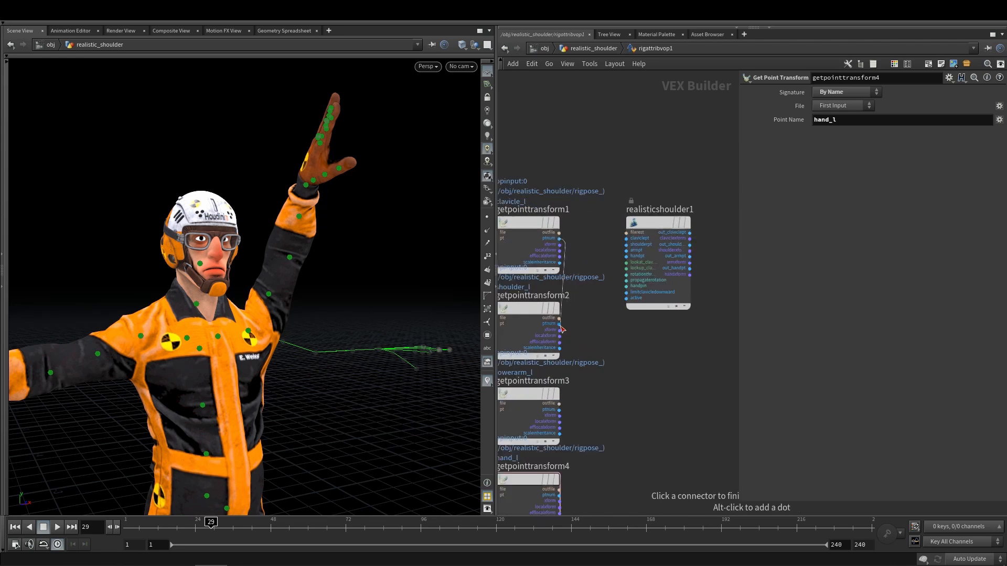
middle_click_drag(576, 370, 578, 318)
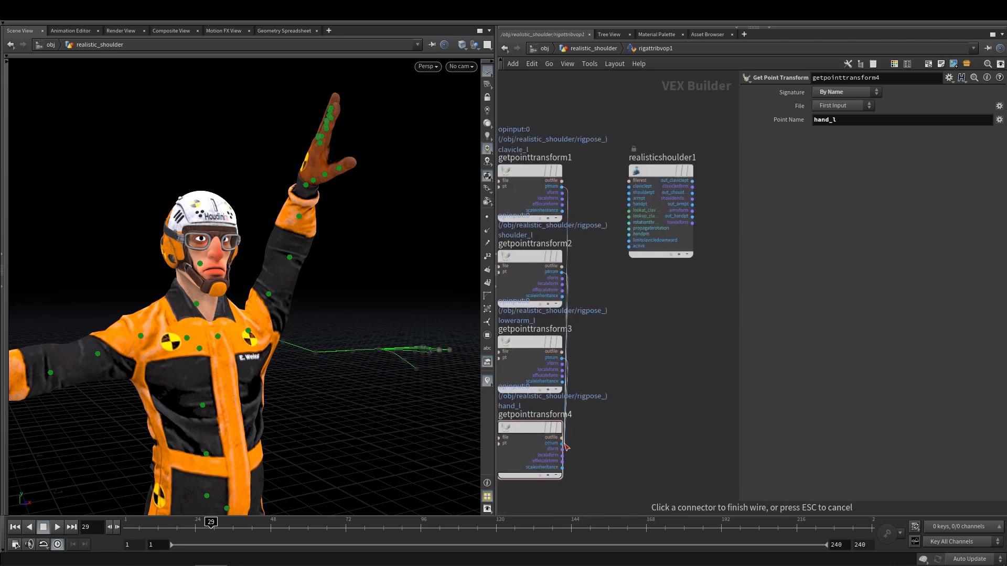
scroll(608, 220, "up", 2)
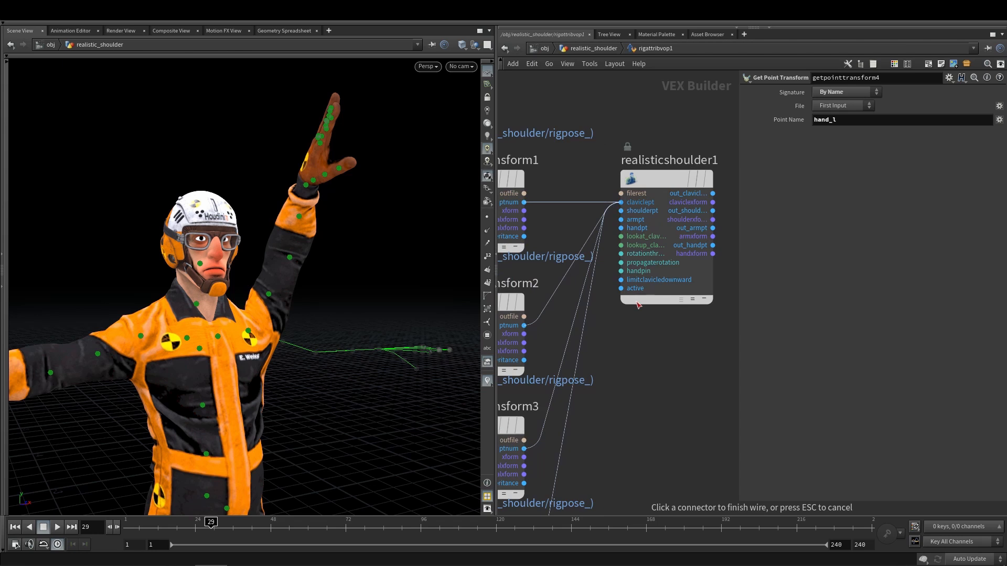
left_click(662, 358)
scroll(660, 353, "up", 2)
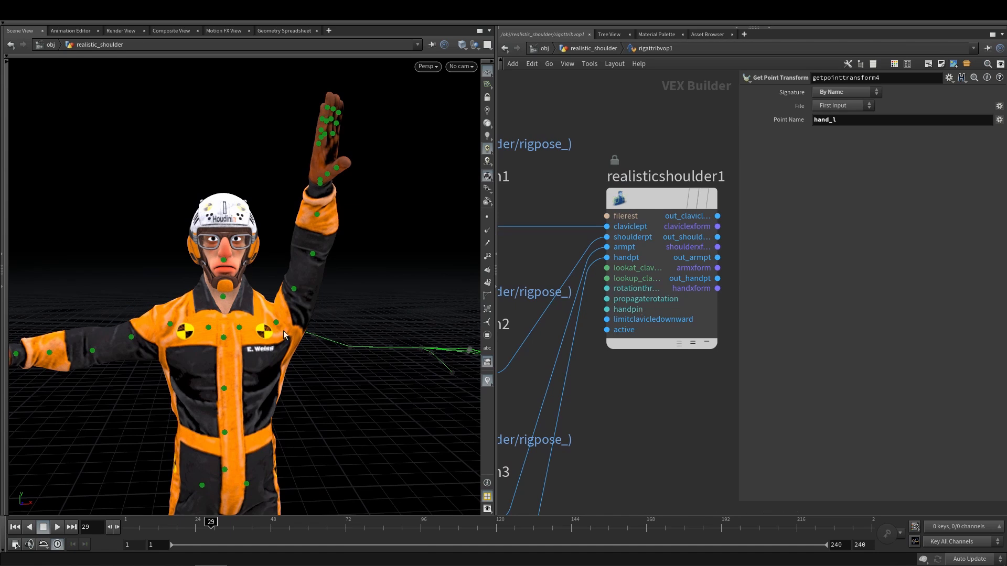
Step: Display the joint axes on the character and examine their orientation around the left clavicle and shoulder
left_click_drag(283, 331, 275, 332)
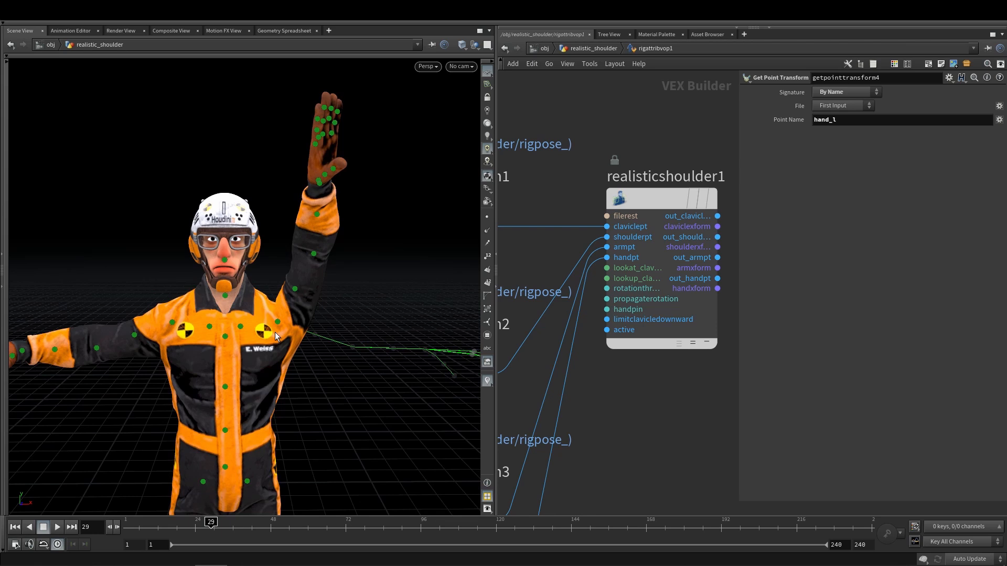
left_click(644, 342)
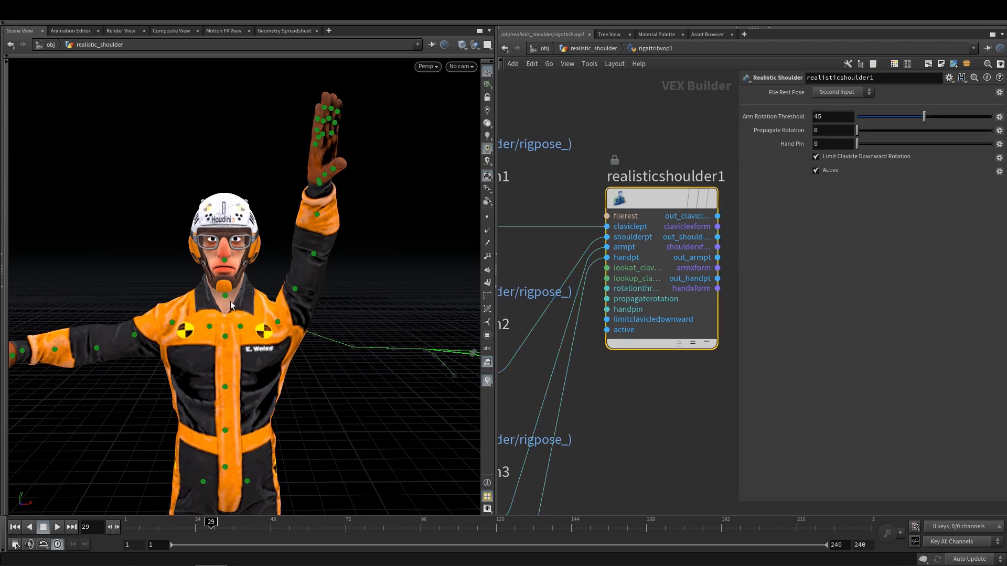
left_click_drag(230, 306, 398, 272)
right_click(447, 247)
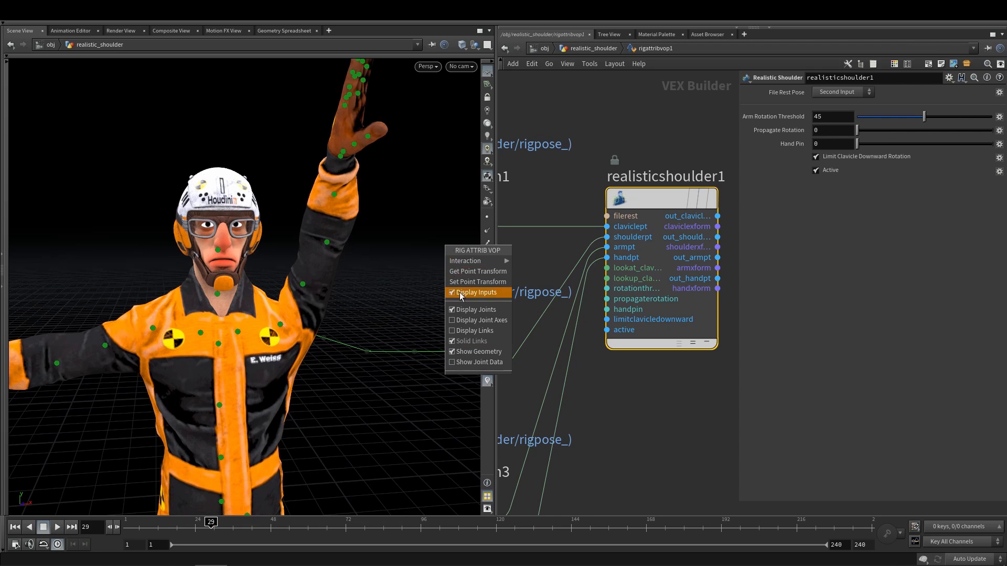
left_click(477, 320)
scroll(232, 321, "up", 5)
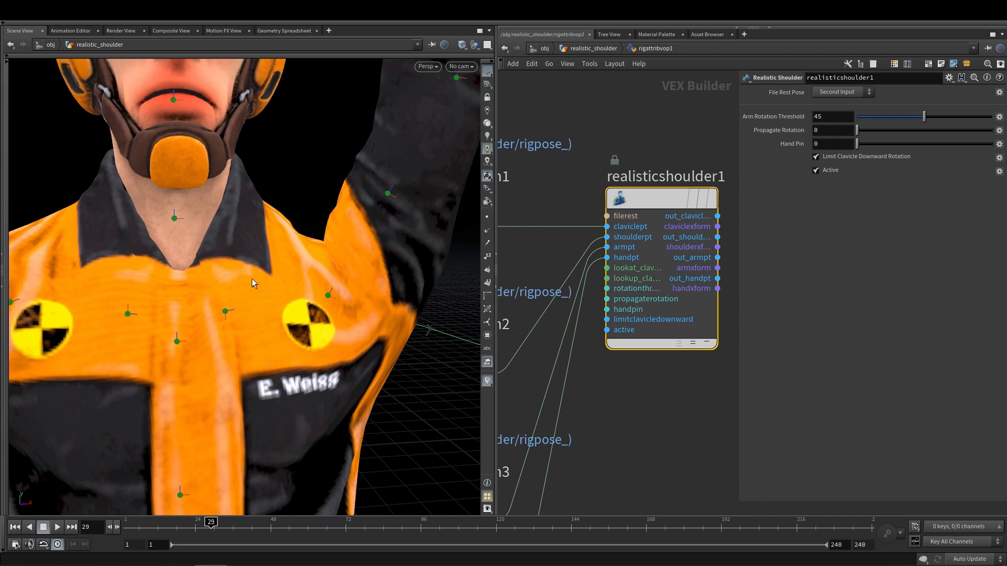
scroll(324, 266, "down", 5)
middle_click_drag(326, 265, 274, 307, "alt")
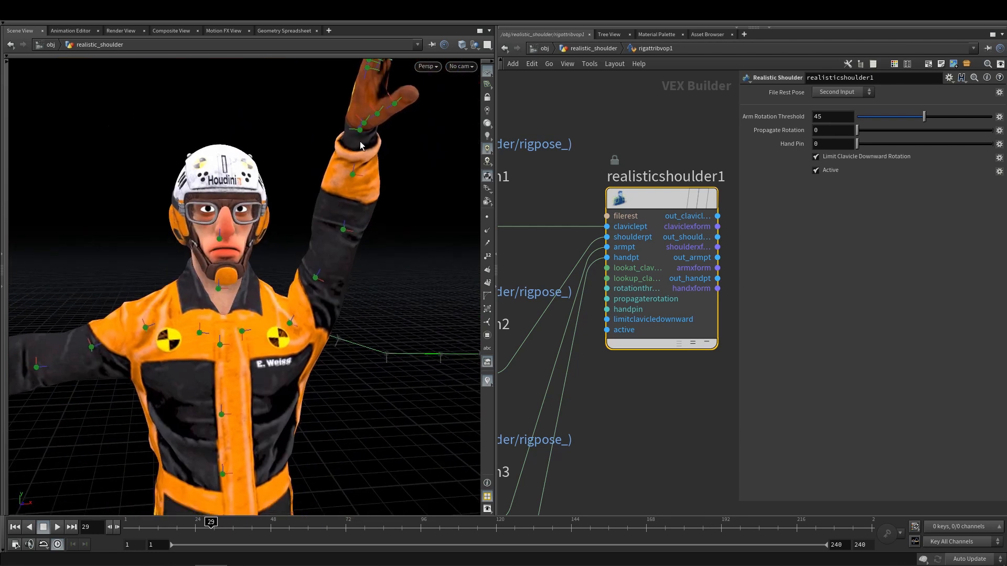
left_click_drag(306, 310, 379, 251, "alt")
scroll(380, 251, "up", 3)
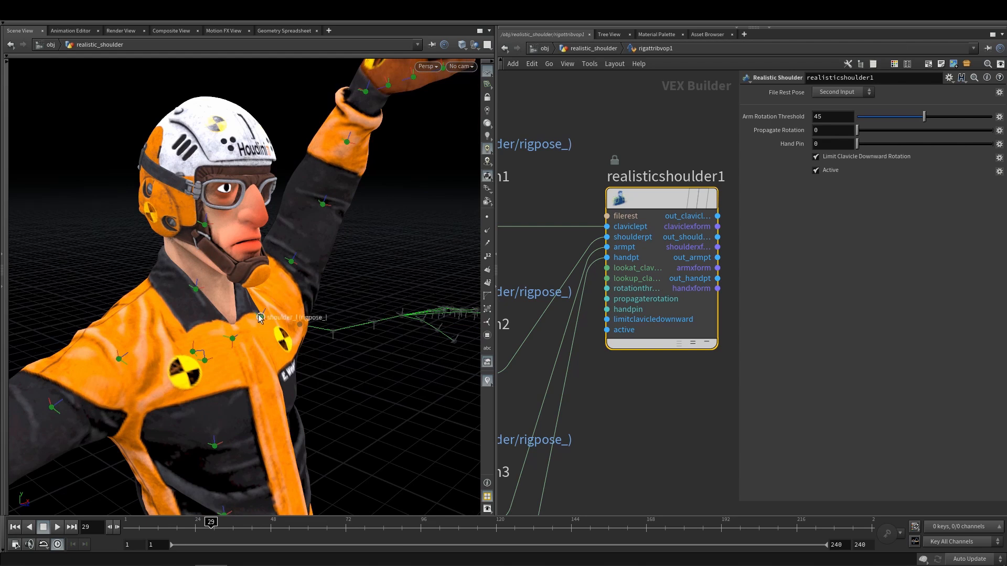
left_click_drag(265, 315, 565, 357)
Step: Add a Constant node to the VEX network and place it below getpointtransform4
scroll(603, 347, "down", 3)
key("Tab")
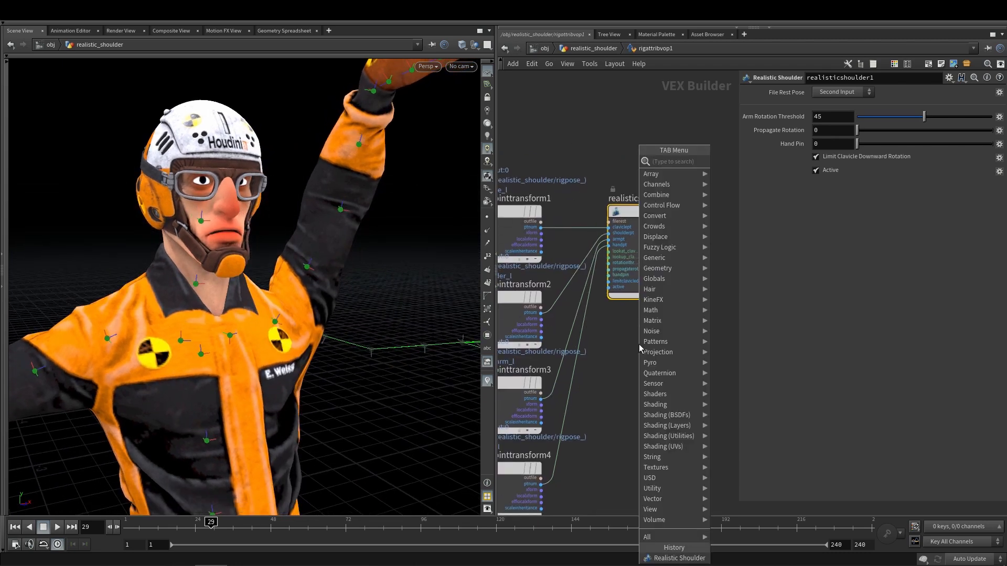
type("const")
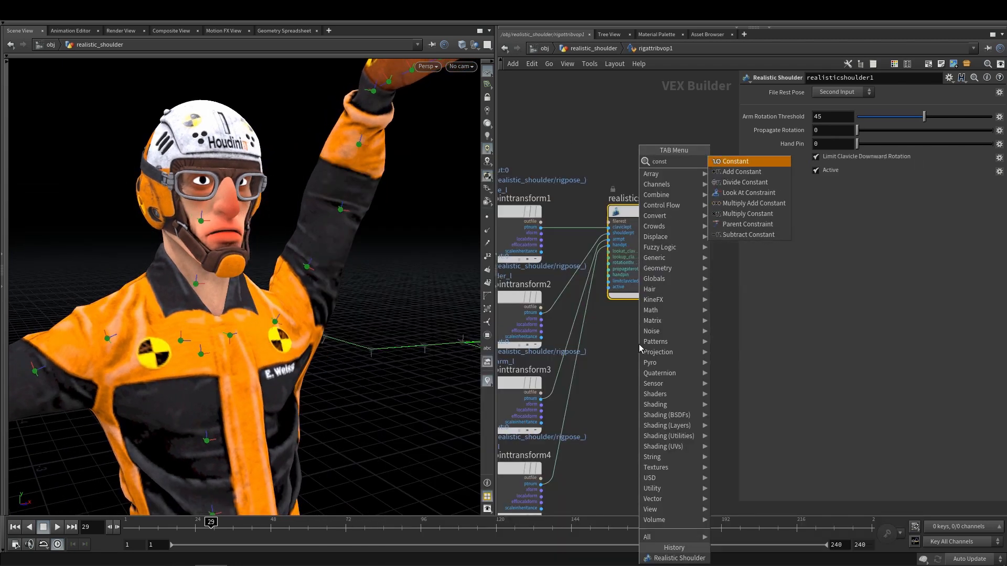
key("Return")
scroll(636, 345, "down", 2)
scroll(634, 347, "up", 2)
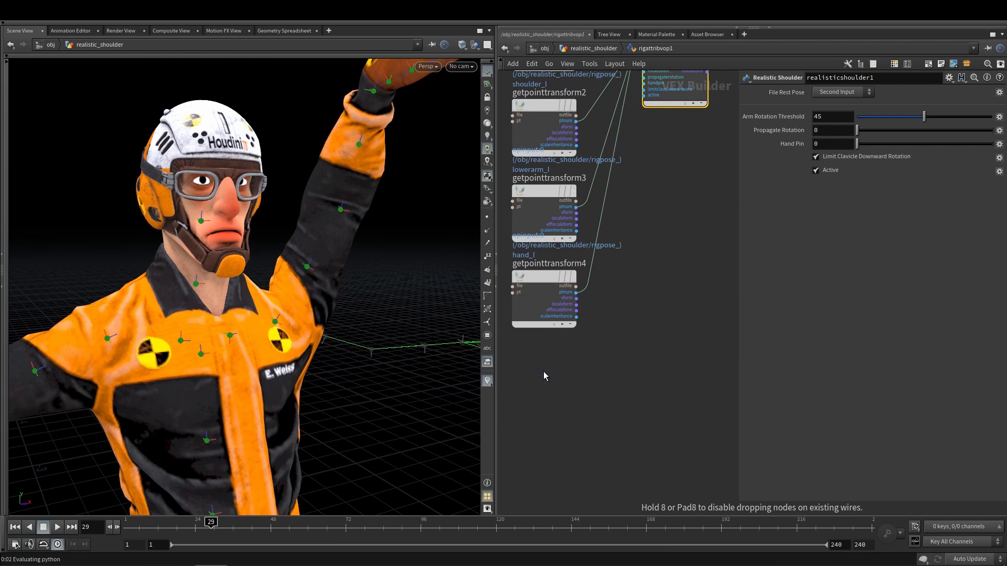
left_click(565, 359)
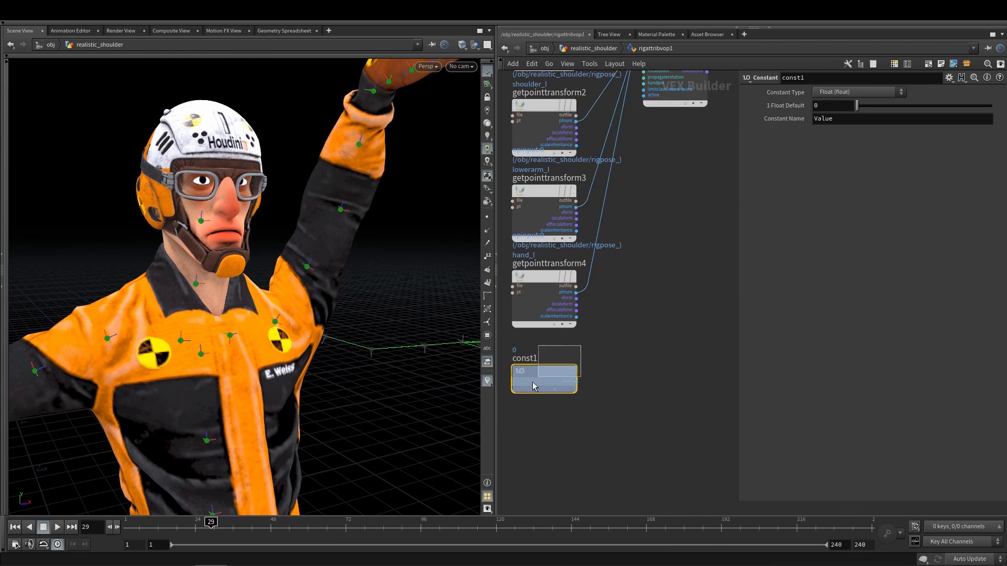
Step: Set const1 to the 3 Floats (vector) type with a default value of 0, 0, 1
left_click(832, 93)
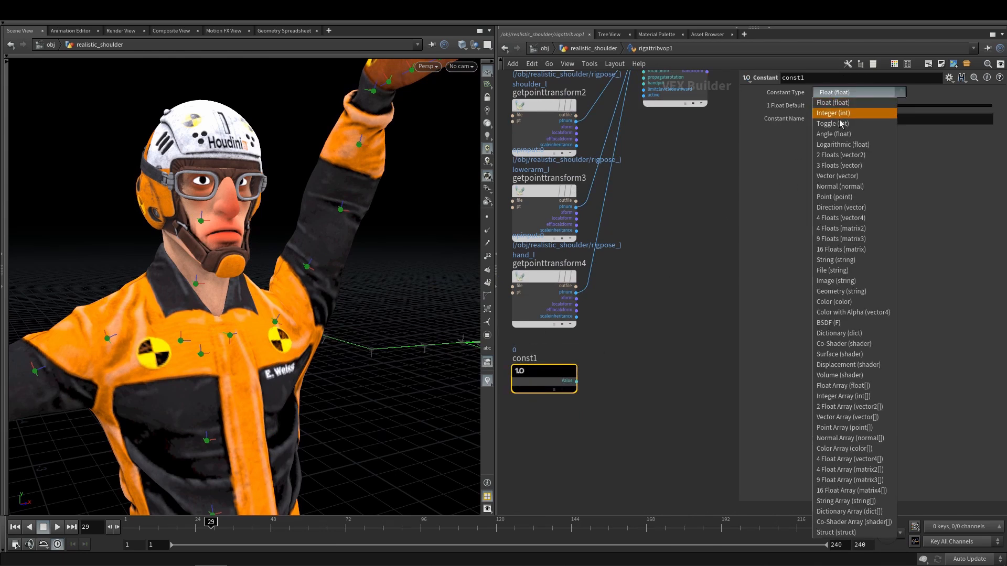
left_click(838, 166)
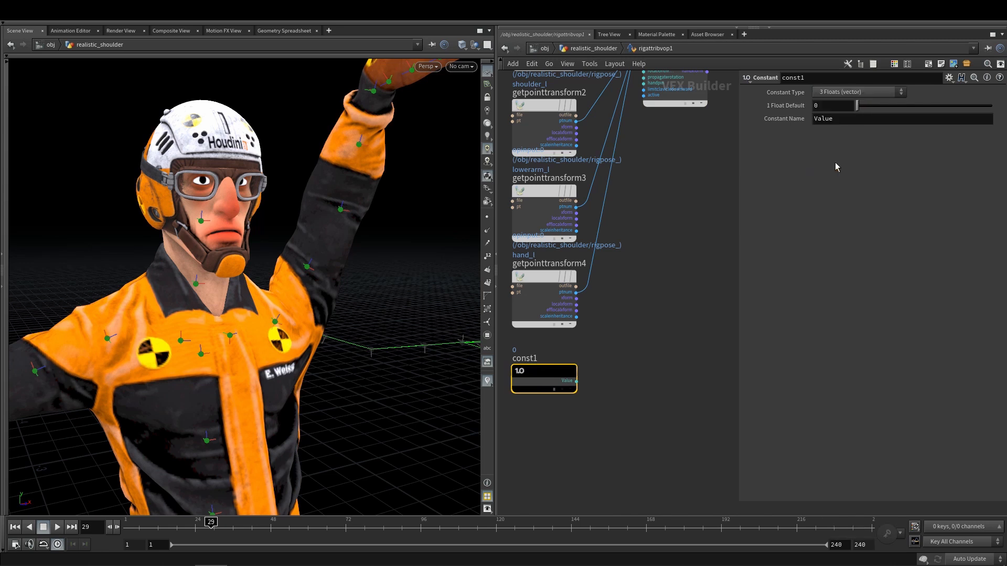
left_click(962, 106)
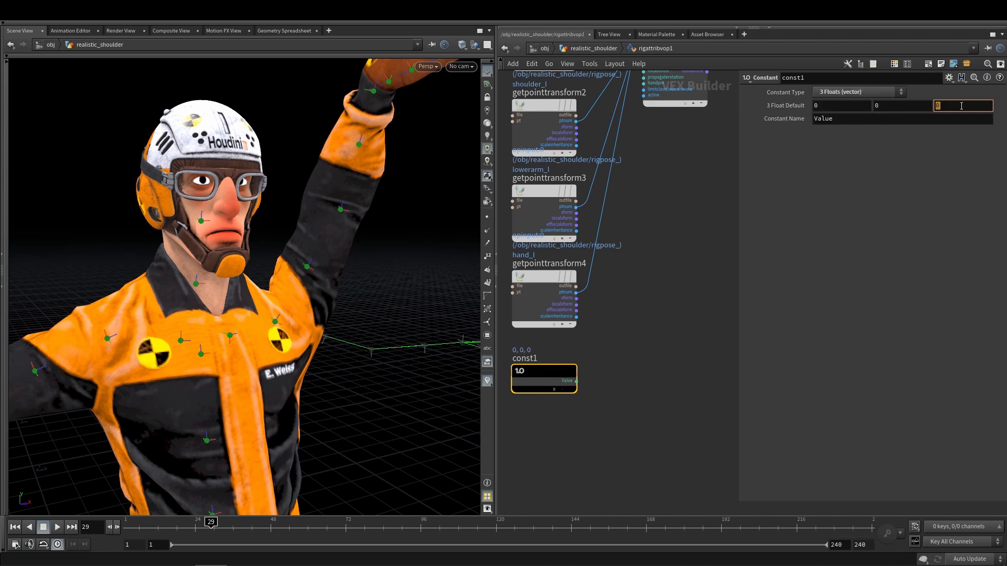
type("1")
key("Return")
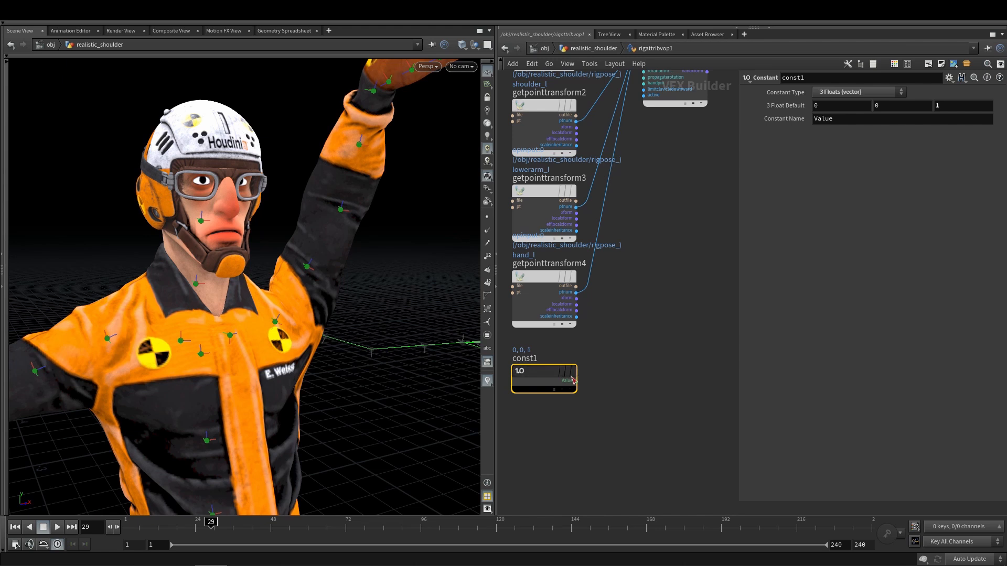
Step: Connect the Value output of const1 to the lookat_clavicle input of realisticshoulder1
left_click(576, 382)
middle_click_drag(639, 276, 618, 445)
scroll(624, 226, "up", 2)
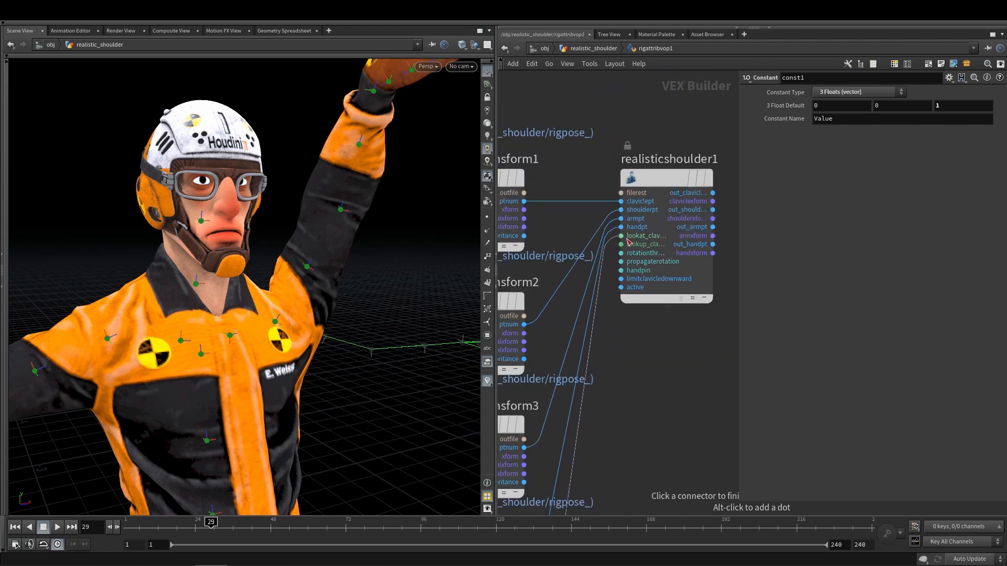
left_click(626, 237)
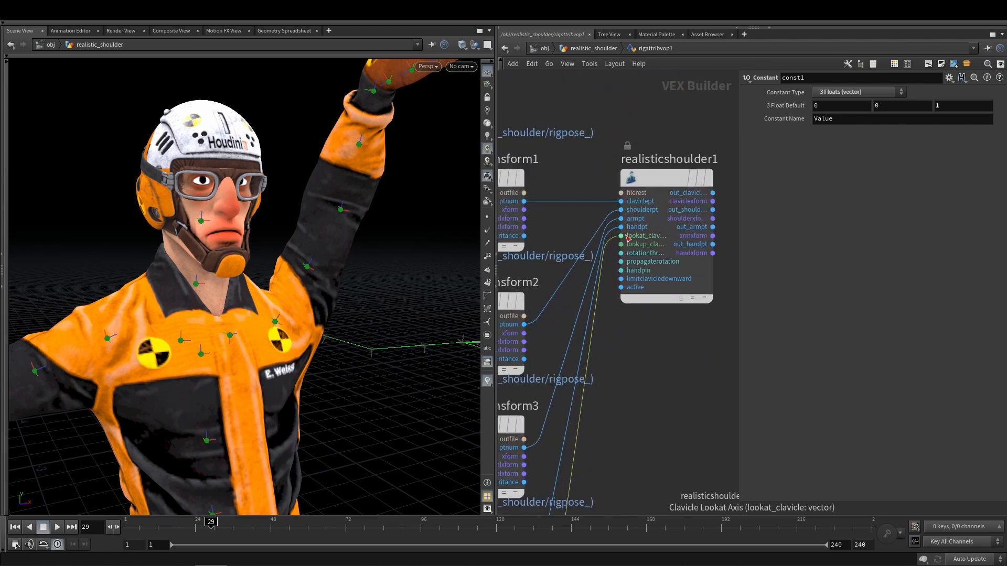
left_click_drag(272, 255, 268, 299, "alt")
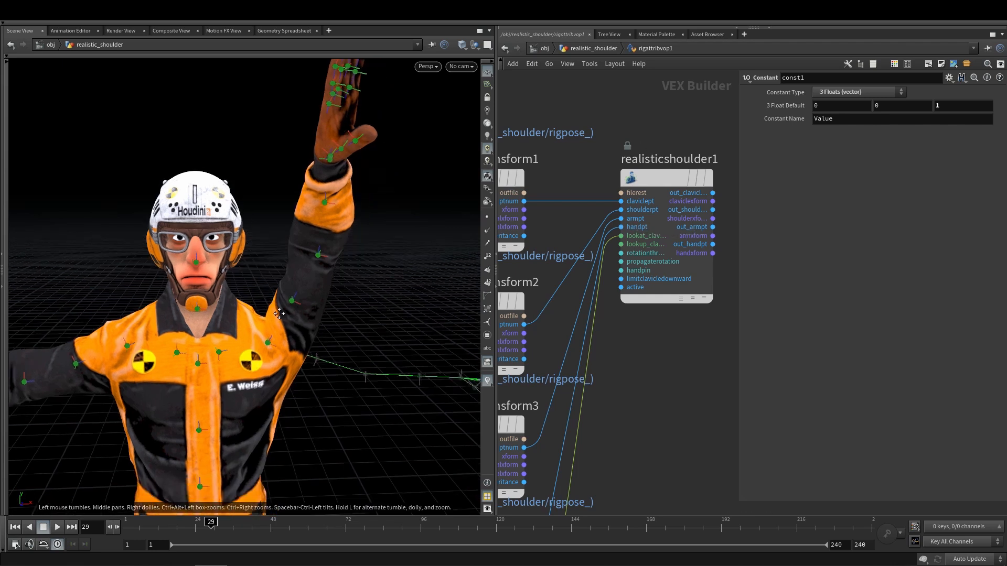
left_click_drag(284, 273, 292, 298)
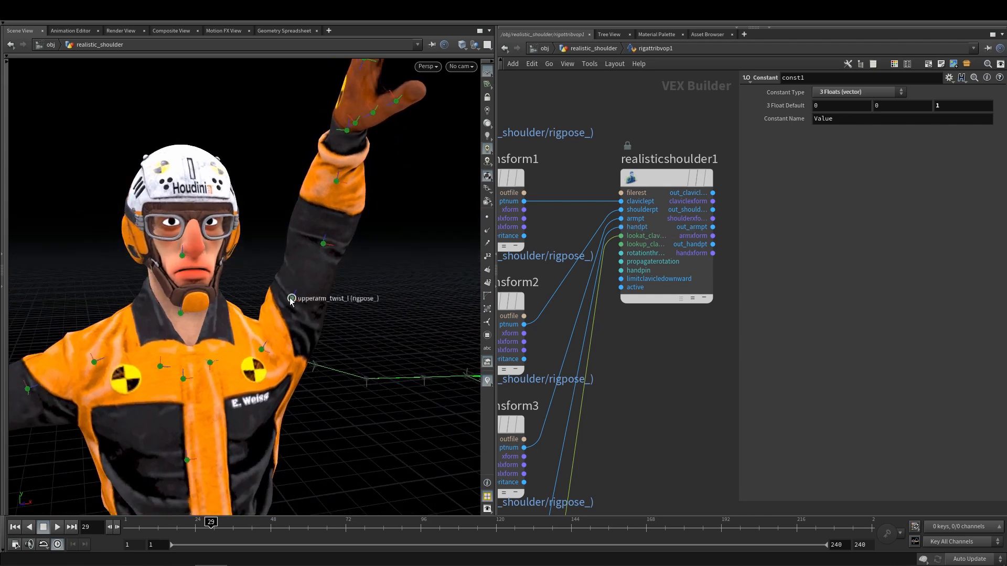
left_click_drag(336, 180, 317, 258)
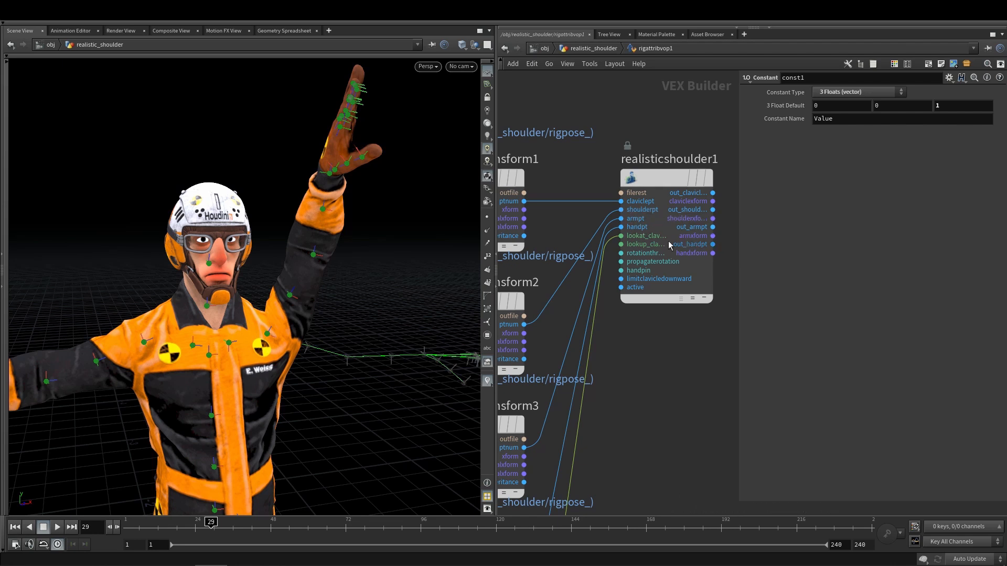
Step: Disable Limit Clavicle Downward Rotation on realisticshoulder1
middle_click_drag(677, 372, 633, 326)
left_click(648, 230)
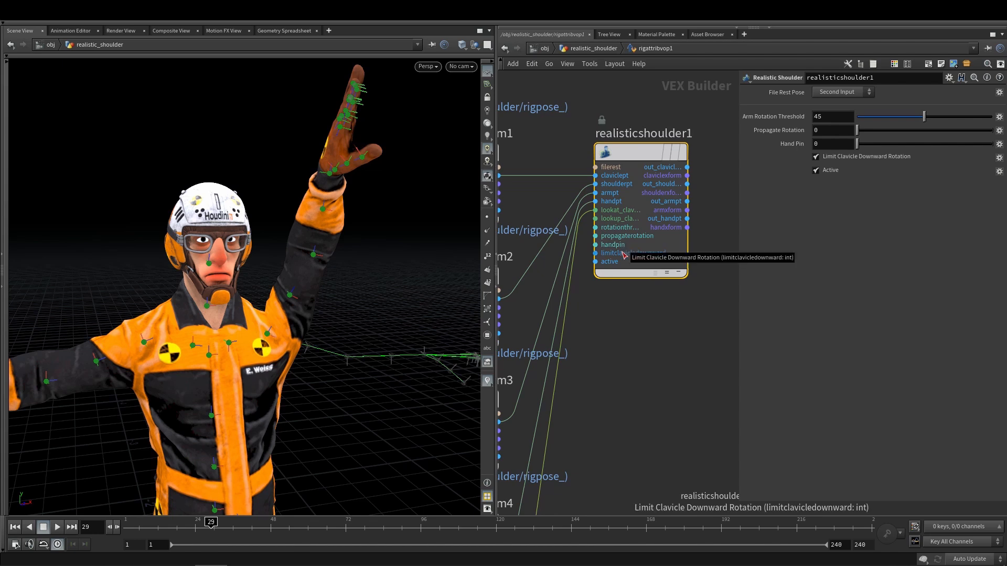
middle_click_drag(652, 304, 643, 342)
scroll(641, 338, "up", 2)
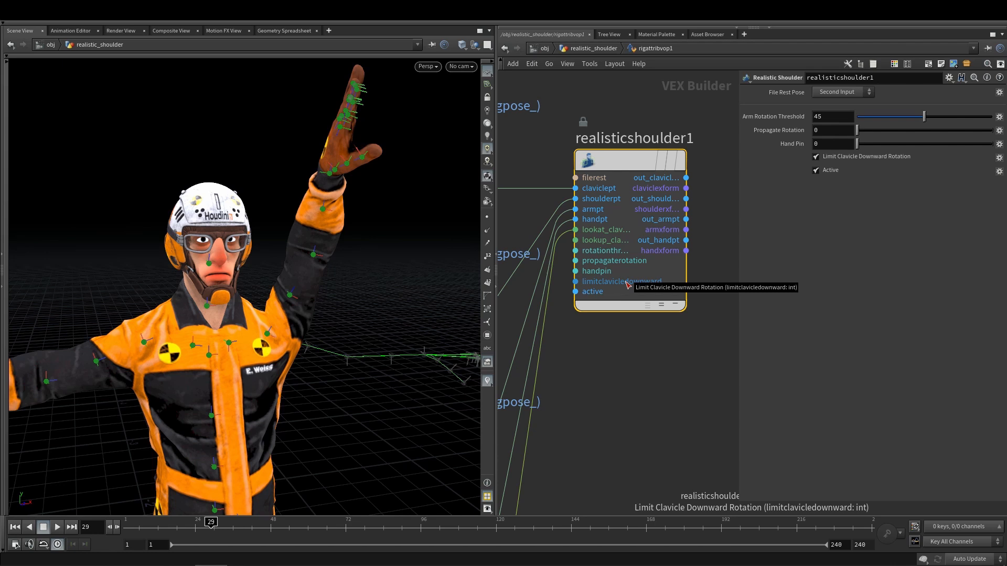
left_click(838, 158)
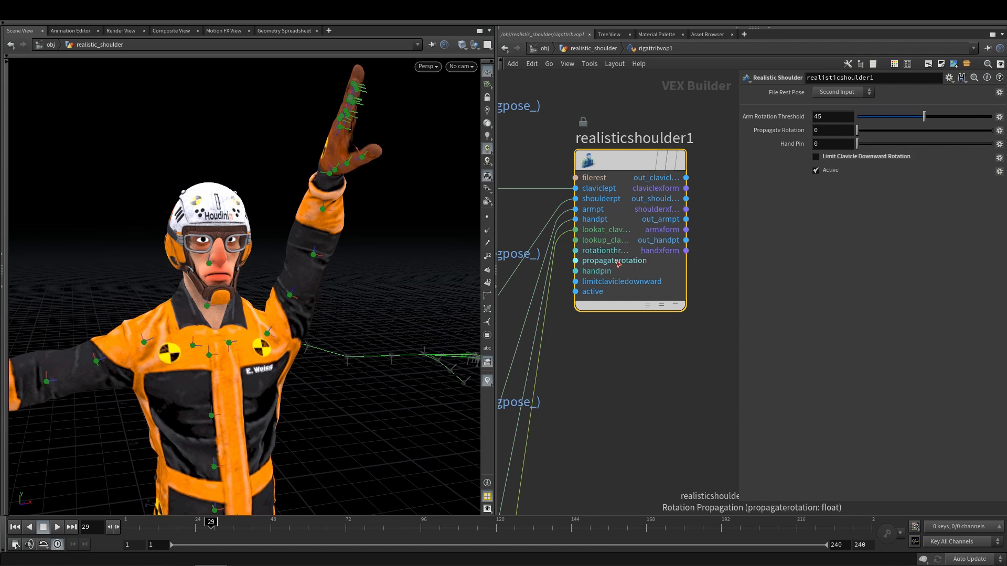
Step: Add a Parameter node below const1 and connect its parm output to the handpin input of realisticshoulder1
scroll(609, 360, "down", 3)
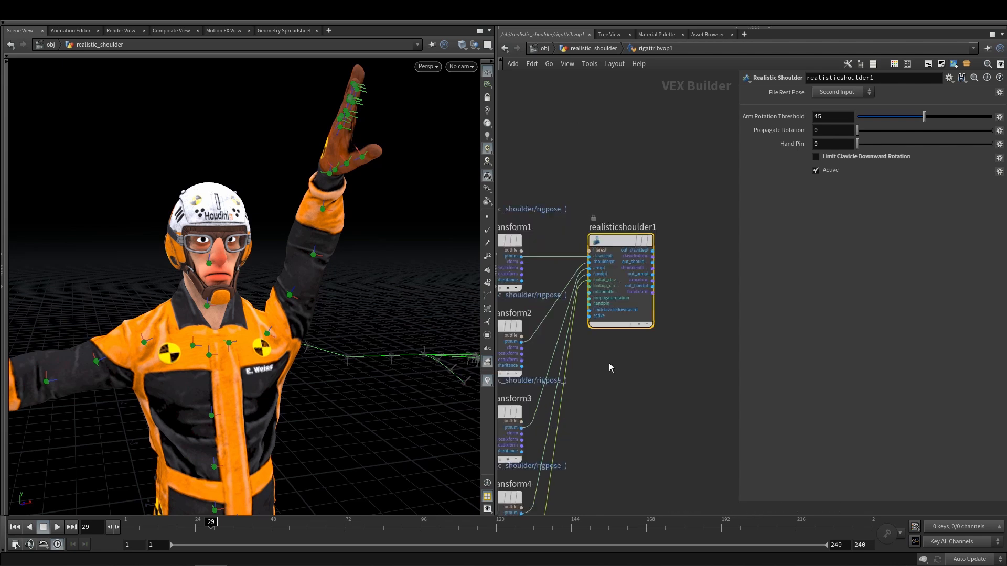
middle_click_drag(607, 484, 637, 265)
key("Tab")
type("para")
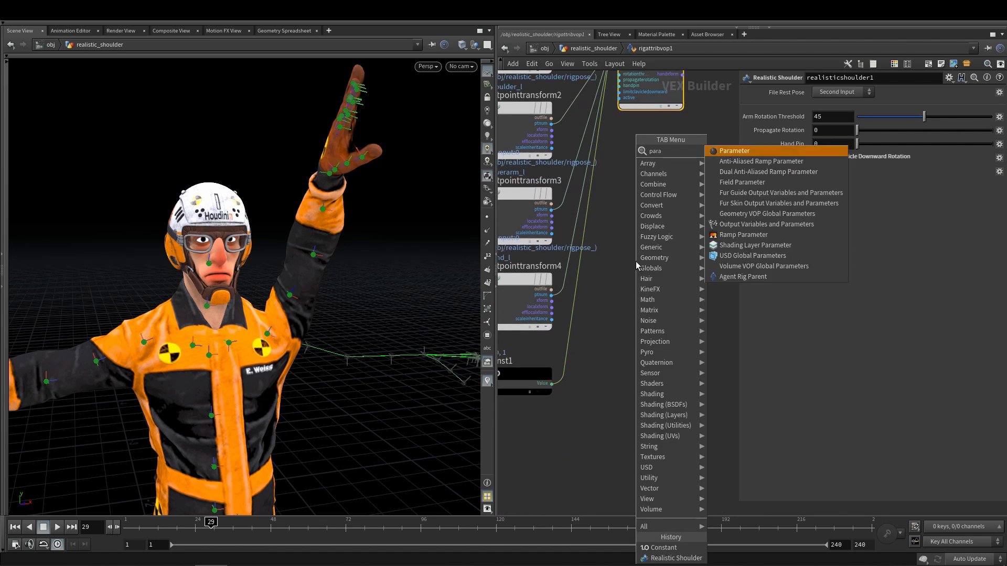
key("Return")
middle_click_drag(598, 354, 634, 272)
key("Escape")
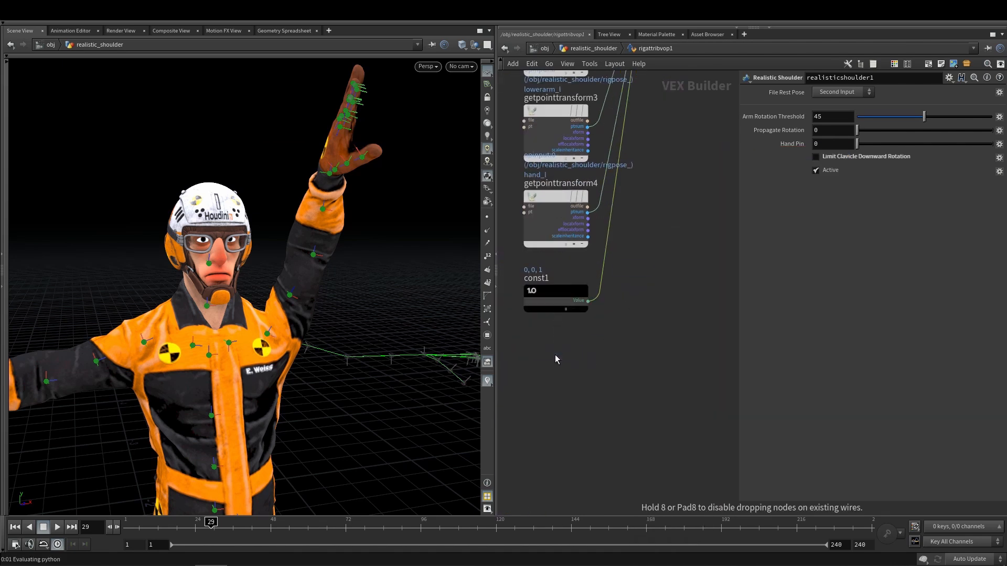
left_click(586, 328)
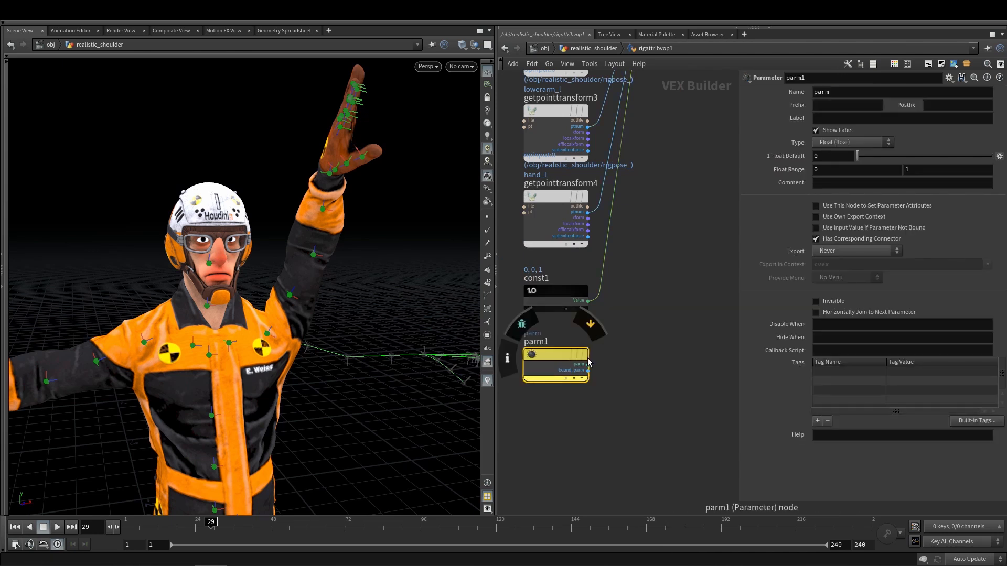
left_click_drag(588, 363, 623, 289)
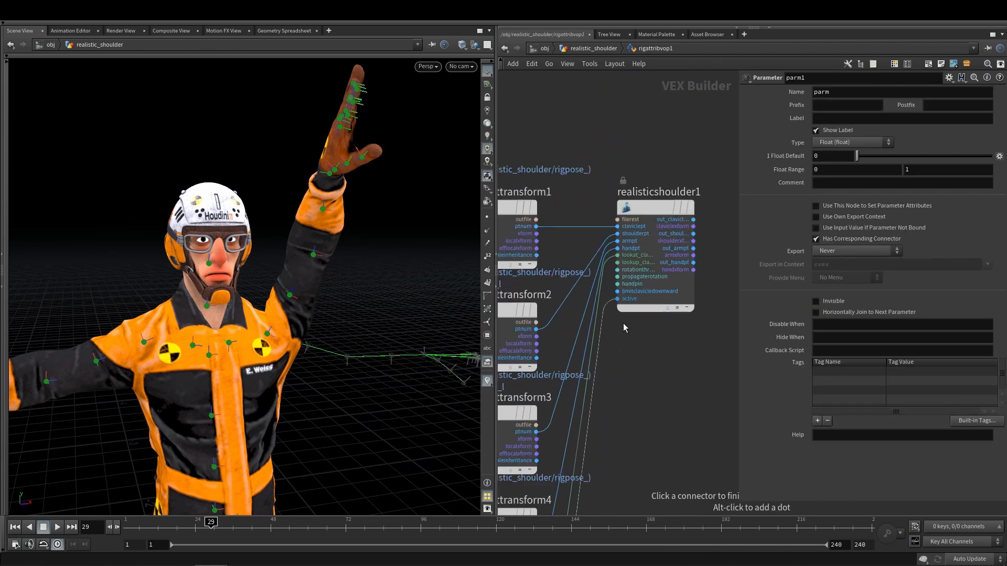
left_click(620, 286)
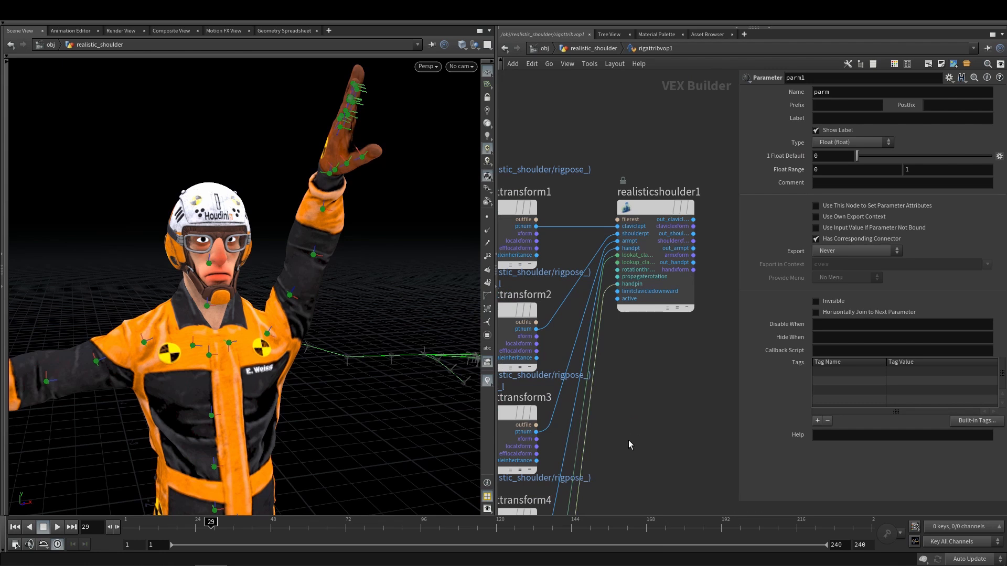
Step: Duplicate the parm1 node below itself and connect the copy's parm output to the propagaterotation input of realisticshoulder1
middle_click_drag(635, 434, 637, 407)
mouse_move(632, 472)
middle_mouse_down()
mouse_move(649, 282)
mouse_move(681, 359)
middle_mouse_up()
left_click_drag(632, 405, 533, 344)
key("ctrl+c")
key("ctrl+v")
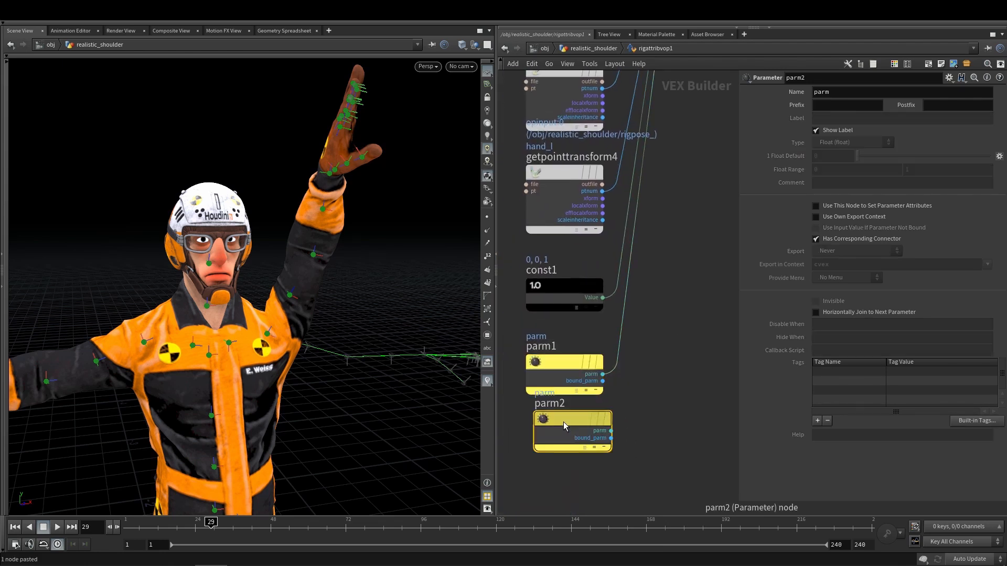
left_click(603, 433)
scroll(606, 222, "up", 5)
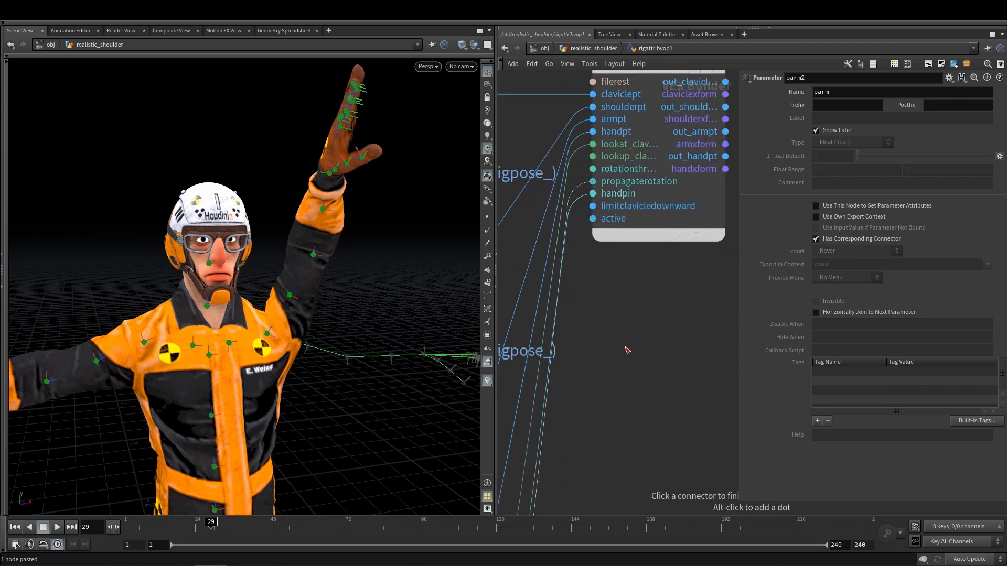
scroll(627, 350, "down", 5)
Step: Set the Name parameter of the duplicated Parameter node to parm2
left_click(847, 93)
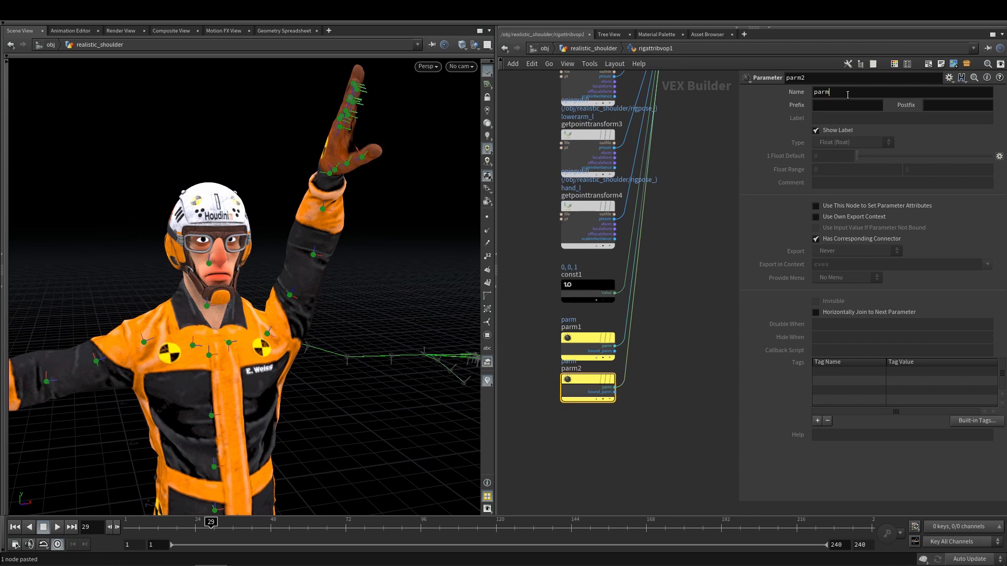
type("2")
key("Return")
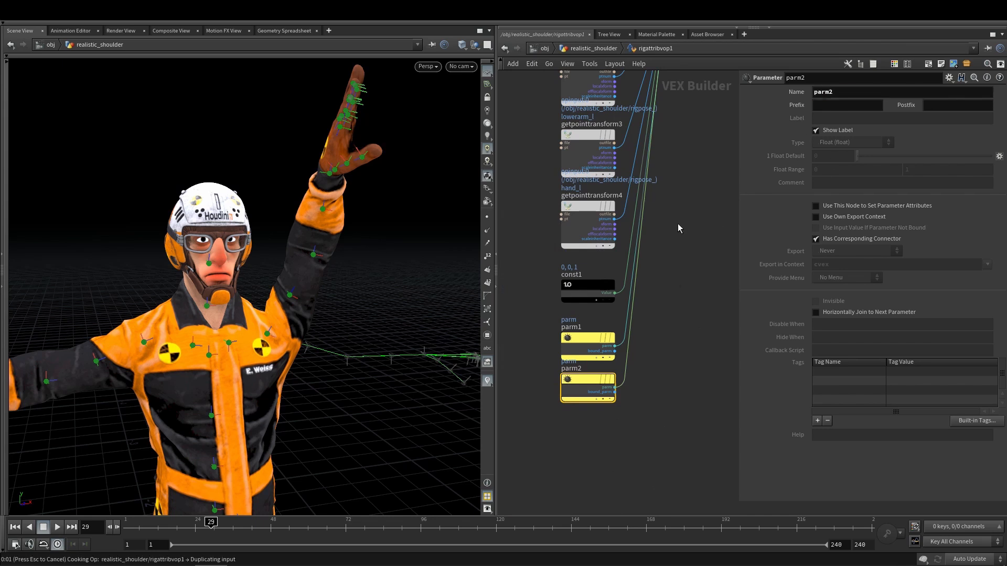
key("ctrl+v")
scroll(606, 325, "up", 5)
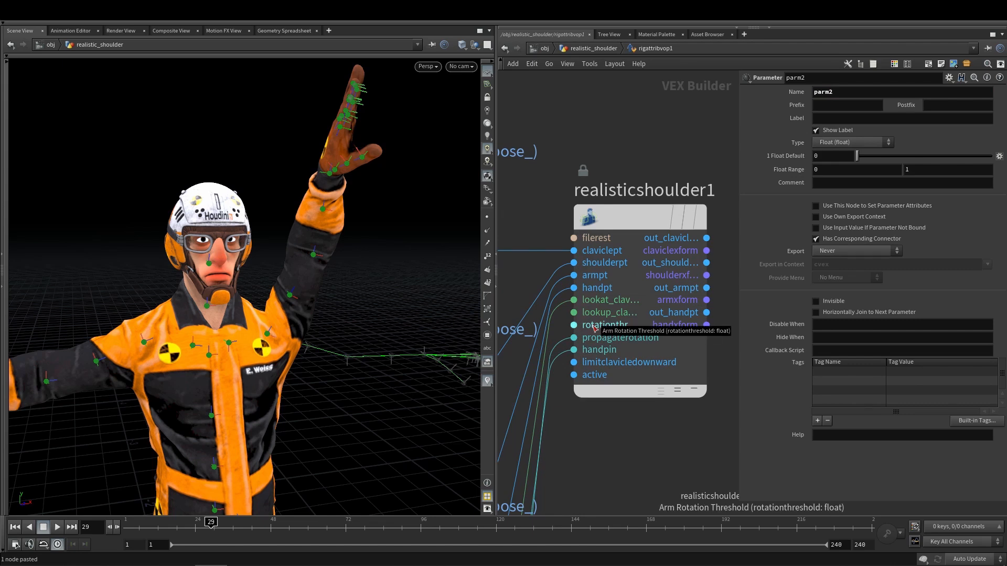
left_click_drag(221, 448, 266, 347)
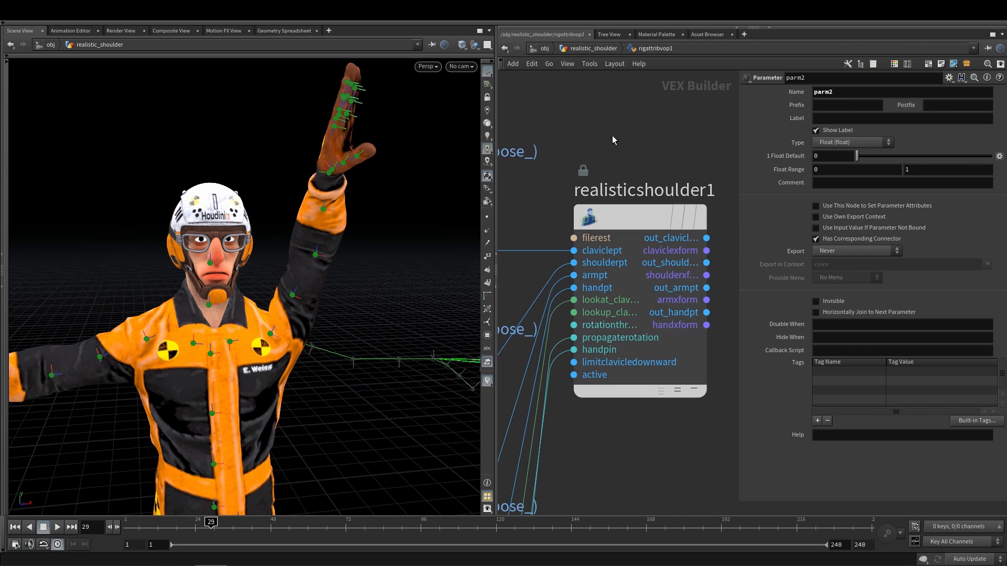
Step: Return to the realistic_shoulder network and raise parm2 on rigattribvop1 to 1 while viewing the character's raised arm
key("u")
right_click_drag(243, 338, 210, 320, "alt")
left_click_drag(209, 320, 233, 299, "alt")
key("Escape")
left_click_drag(326, 331, 300, 322)
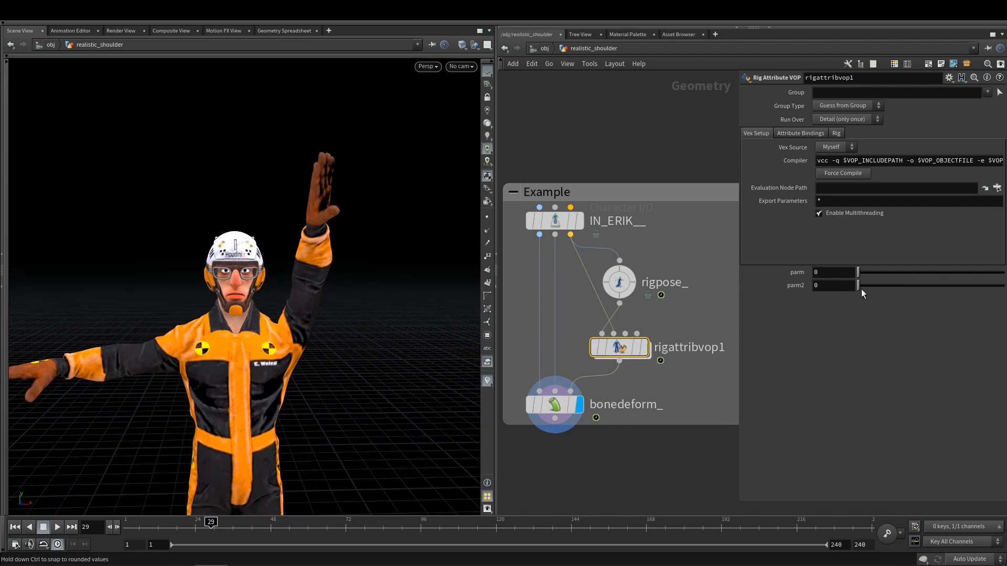
mouse_move(859, 286)
left_mouse_down()
mouse_move(910, 284)
mouse_move(854, 289)
left_mouse_up()
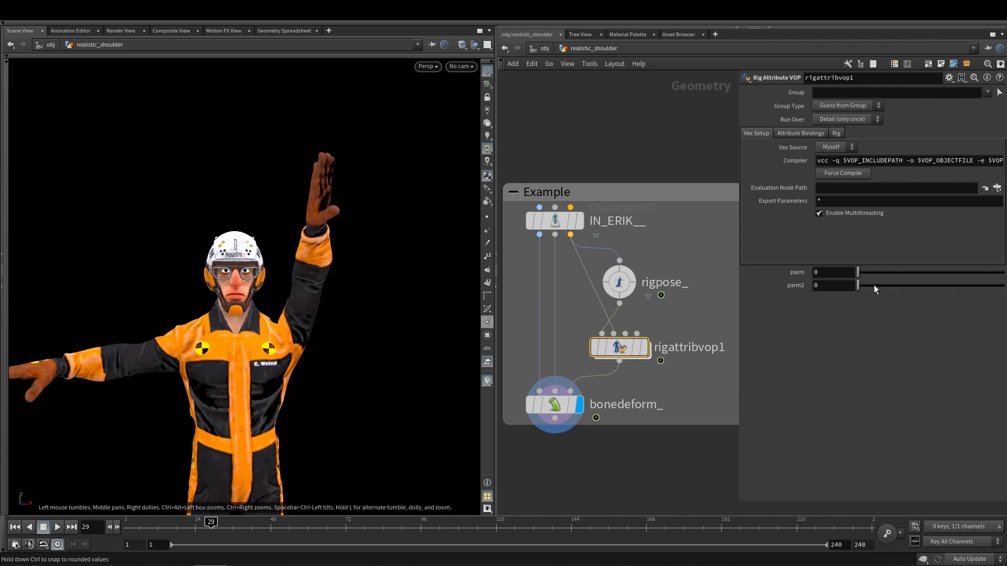
left_click_drag(874, 285, 1004, 285)
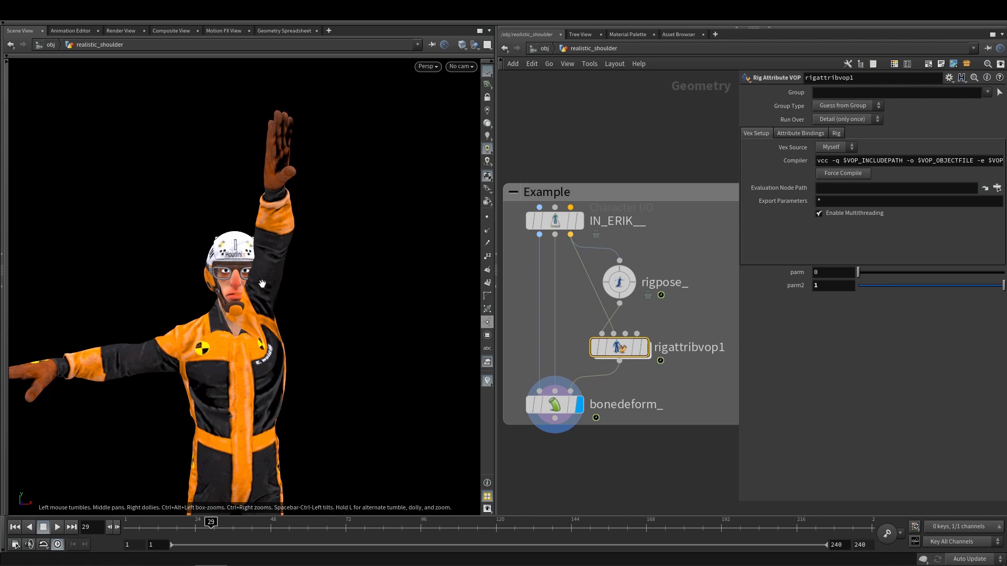
Step: Set parm2 to 0.41 and parm to 1 on rigattribvop1
left_click_drag(887, 286, 918, 291)
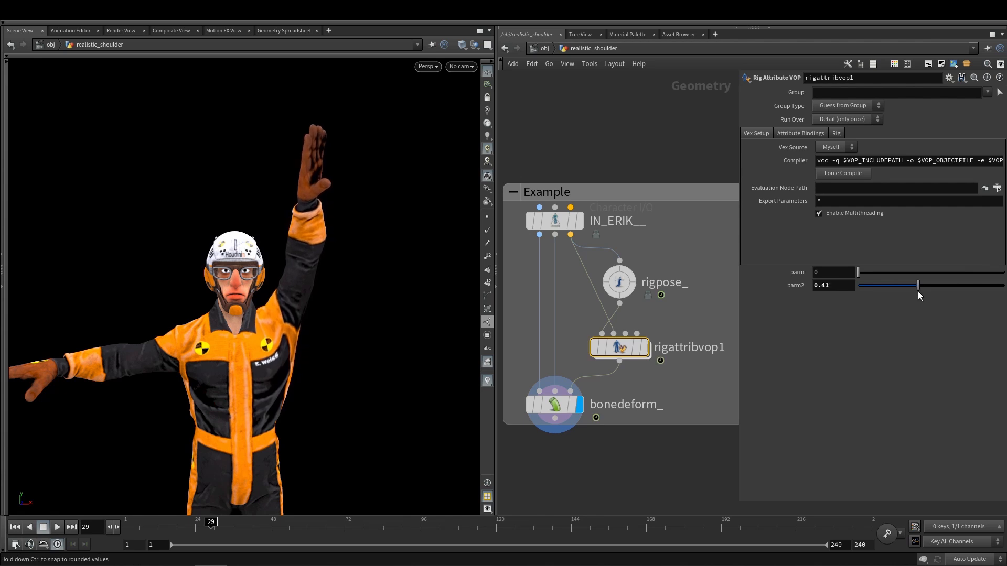
right_click_drag(266, 329, 292, 298)
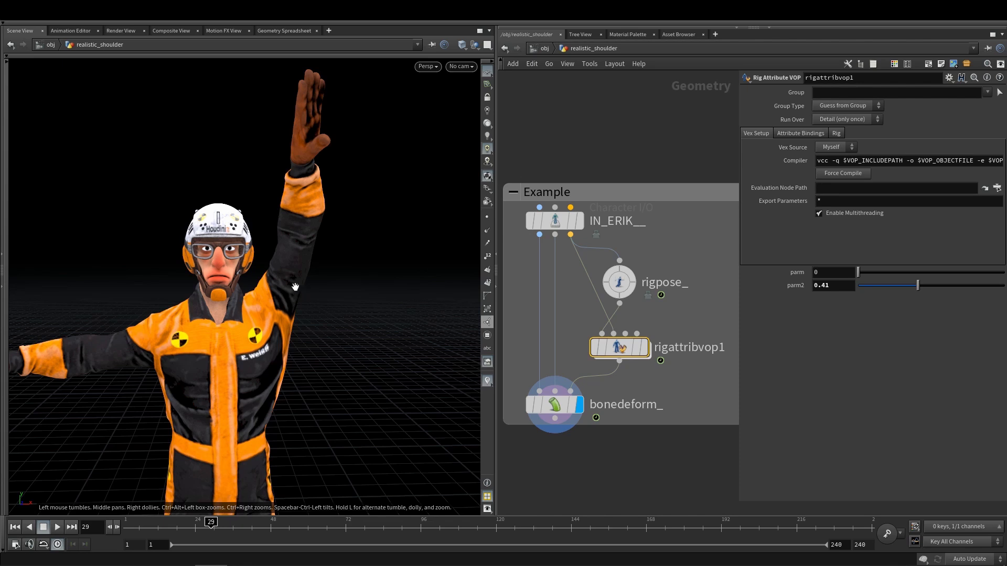
middle_click_drag(287, 273, 290, 294)
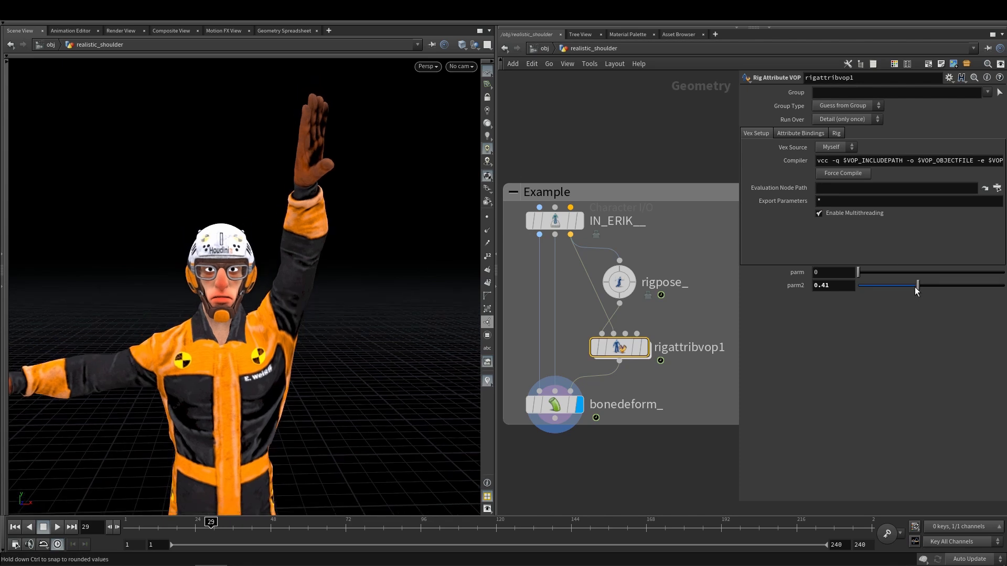
mouse_move(915, 287)
left_mouse_down()
mouse_move(846, 281)
mouse_move(919, 279)
mouse_move(882, 277)
mouse_move(918, 271)
left_mouse_up()
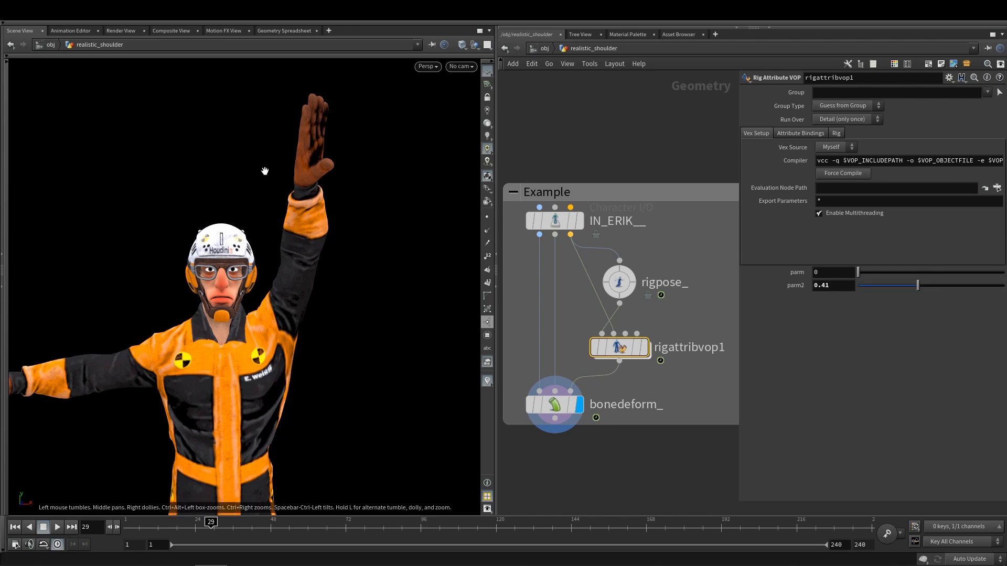
middle_click_drag(309, 260, 318, 264)
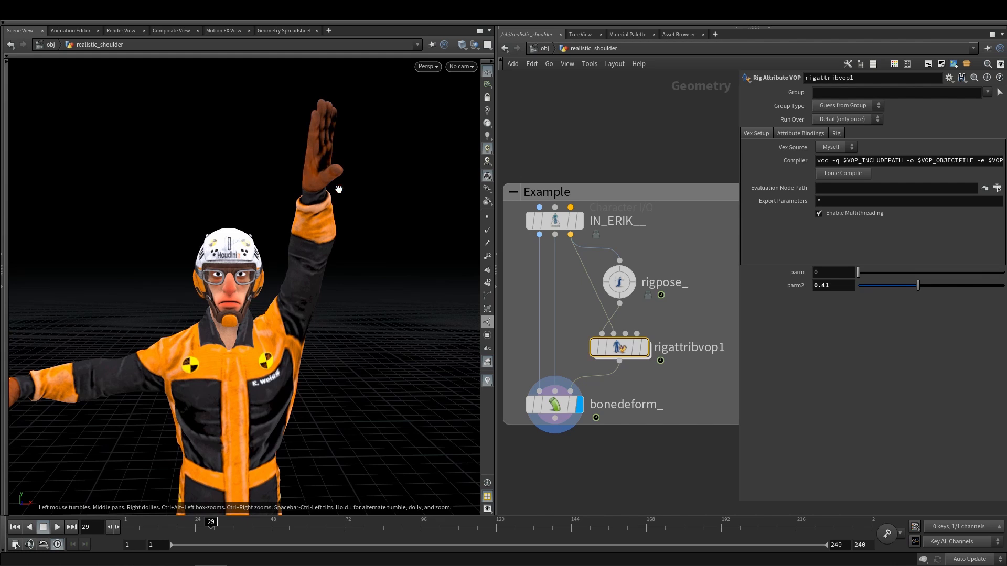
left_click_drag(860, 272, 1002, 277)
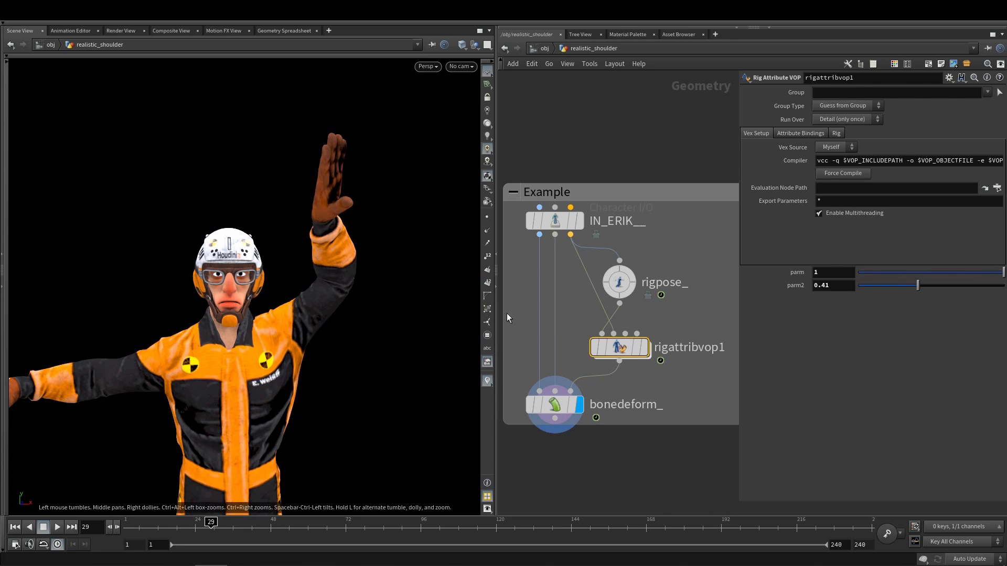
Step: Feed rigpose_ directly into the third input of bonedeform_ to compare the shoulder, and reconnect the rigattribvop1 output
left_click(620, 304)
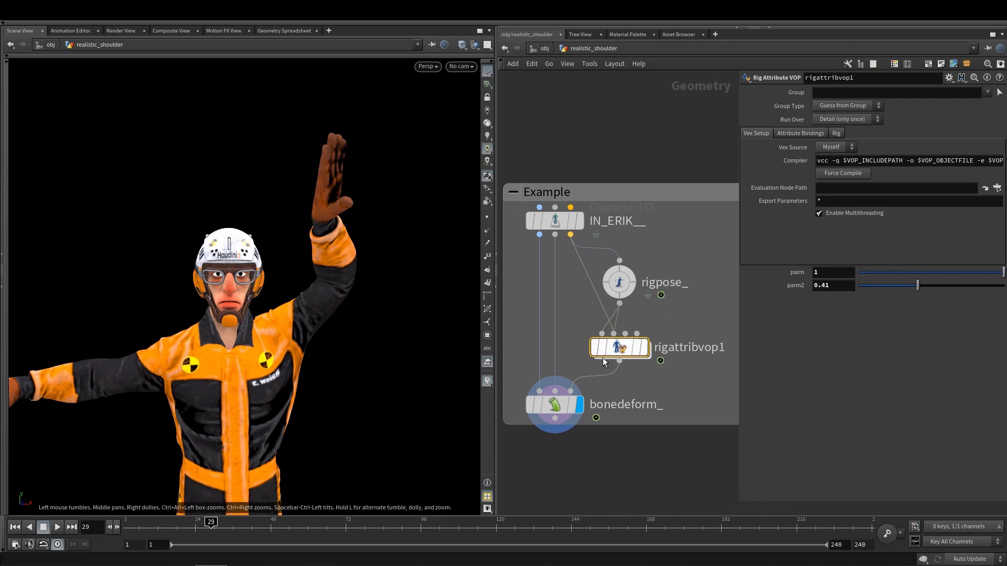
left_click(573, 392)
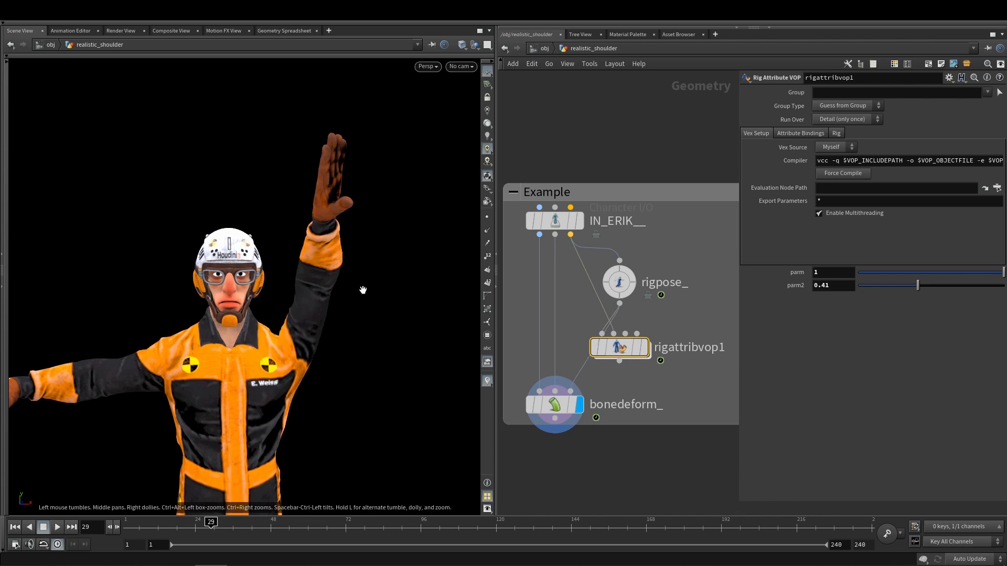
left_click(620, 361)
left_click(571, 391)
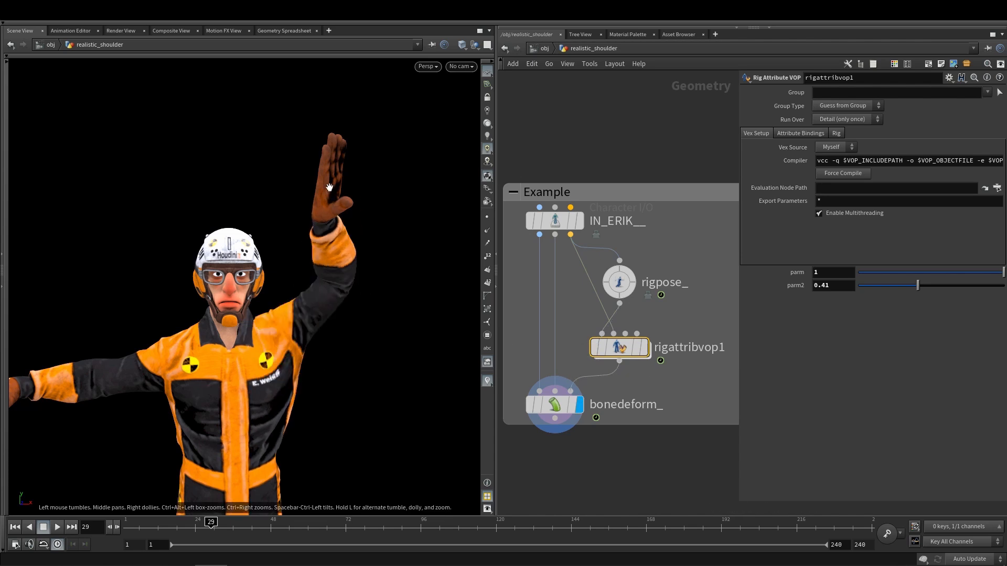
left_click_drag(317, 330, 293, 324)
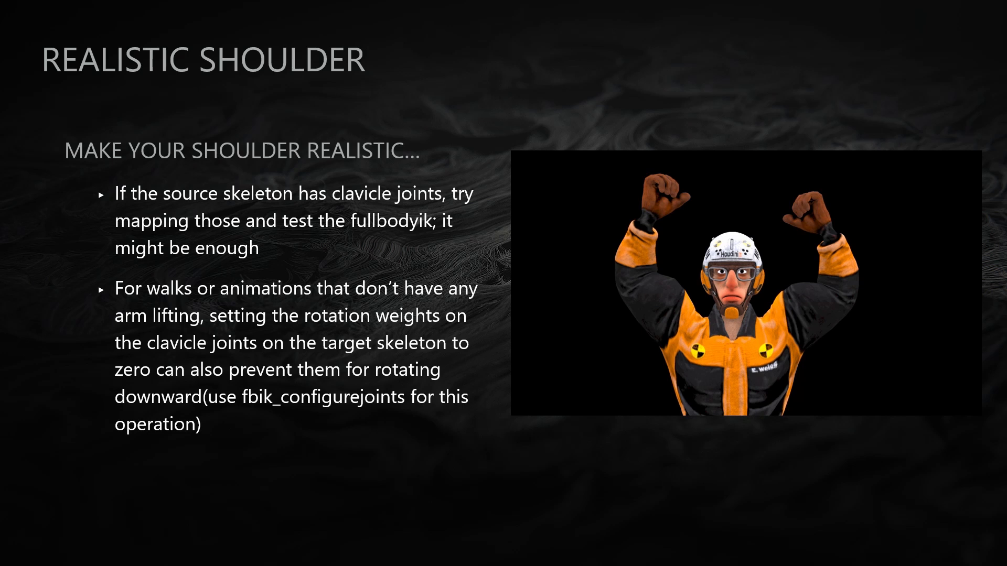
key("Right")
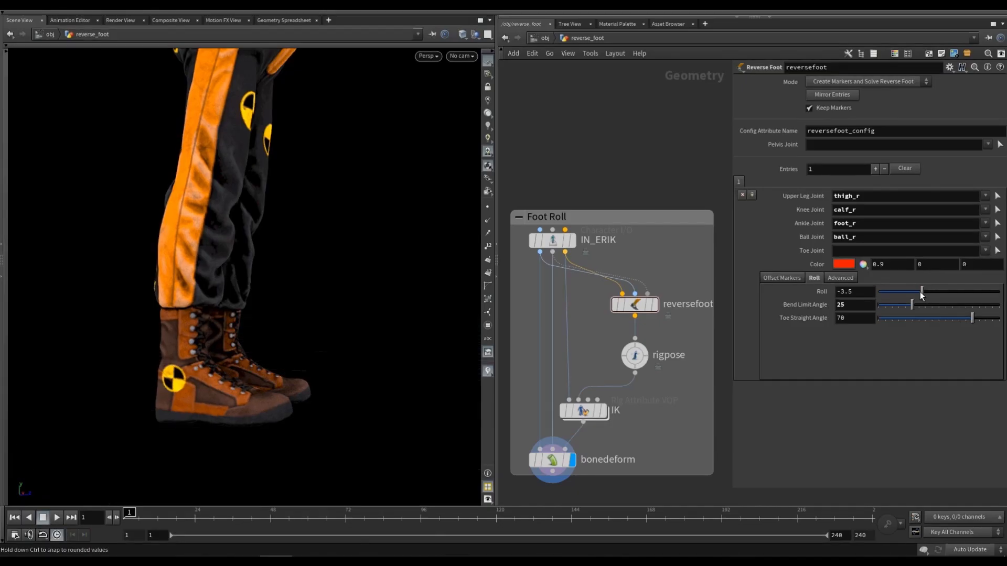
Step: Raise the Roll value on the reversefoot node to preview the right foot's roll
left_click_drag(919, 292, 976, 291)
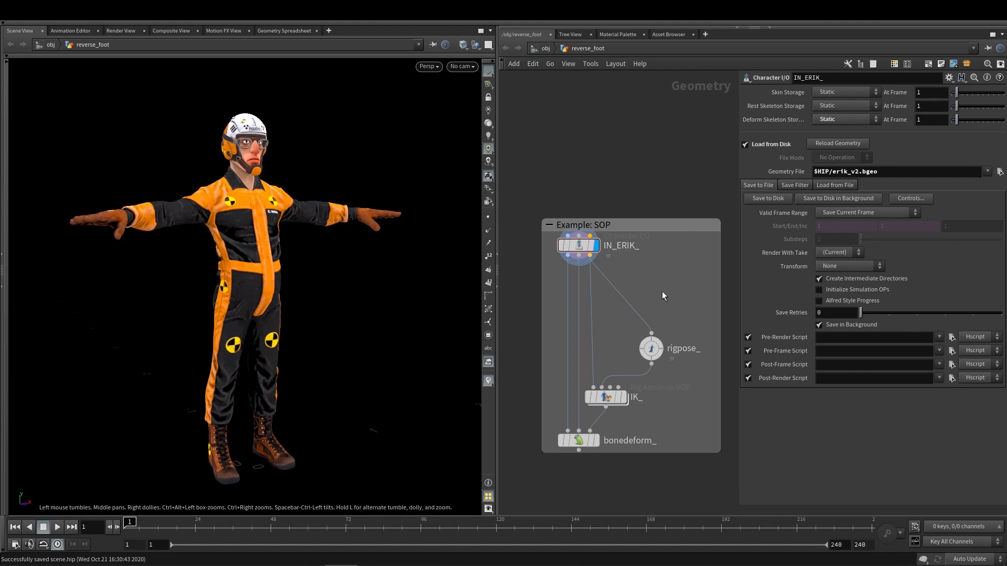
Step: Display the rigpose_ skeleton in the viewport, and switch the display to the bonedeform_ character
mouse_move(579, 253)
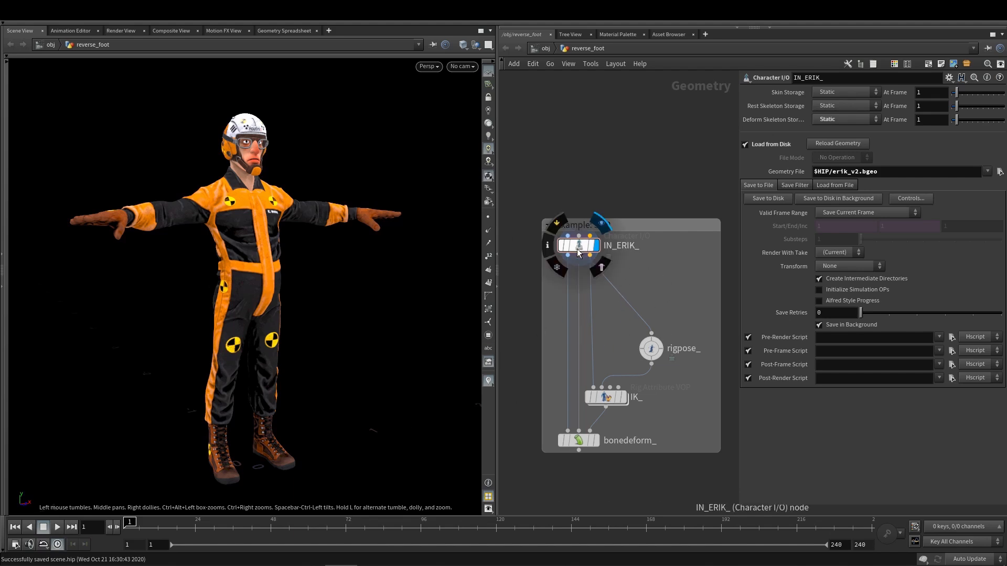
left_click(674, 326)
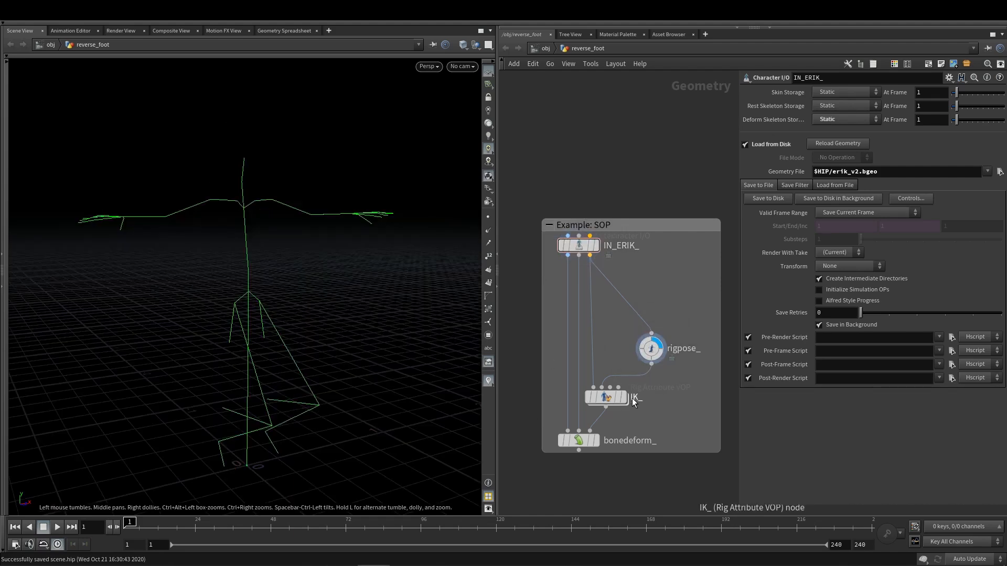
mouse_move(624, 398)
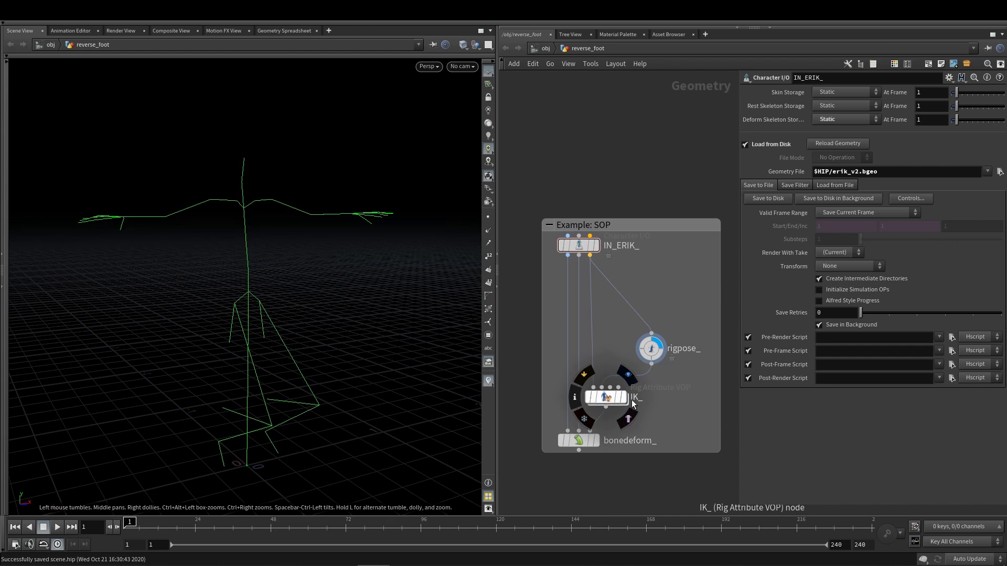
left_click(598, 440)
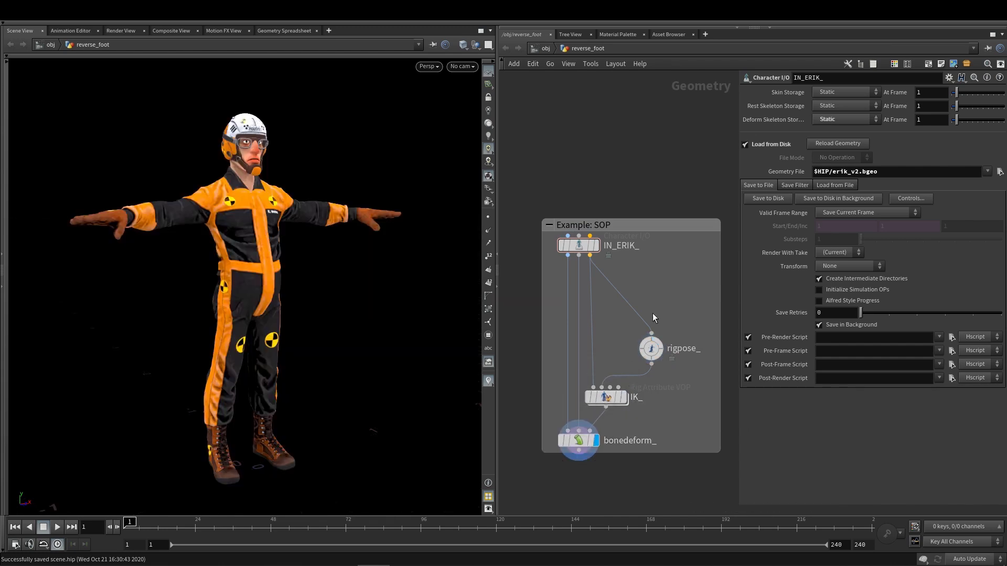
Step: Add a Reverse Foot node and insert it between the deform pose output of IN_ERIK_ and rigpose_
key("Tab")
type("reverse")
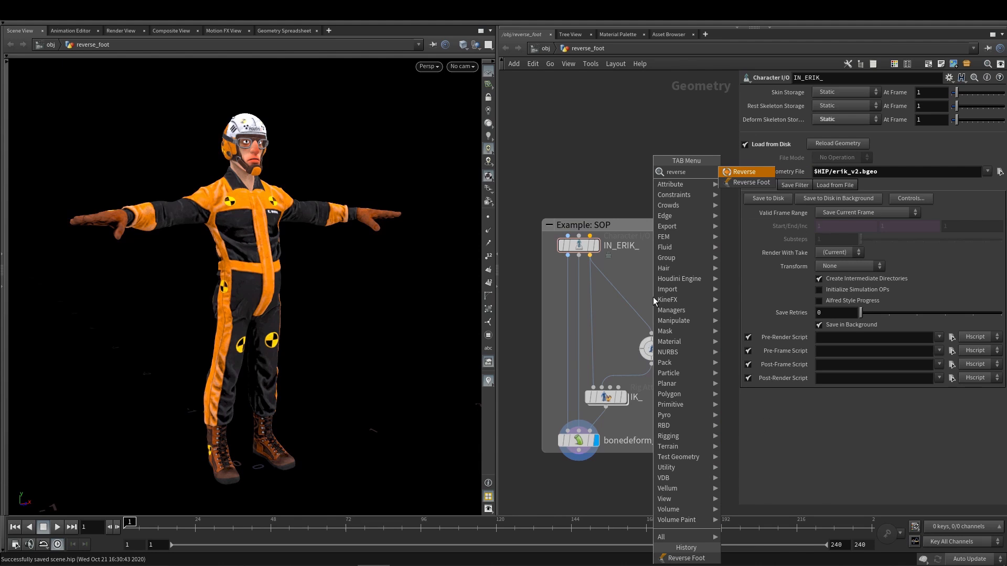
key("Return")
left_click(653, 296)
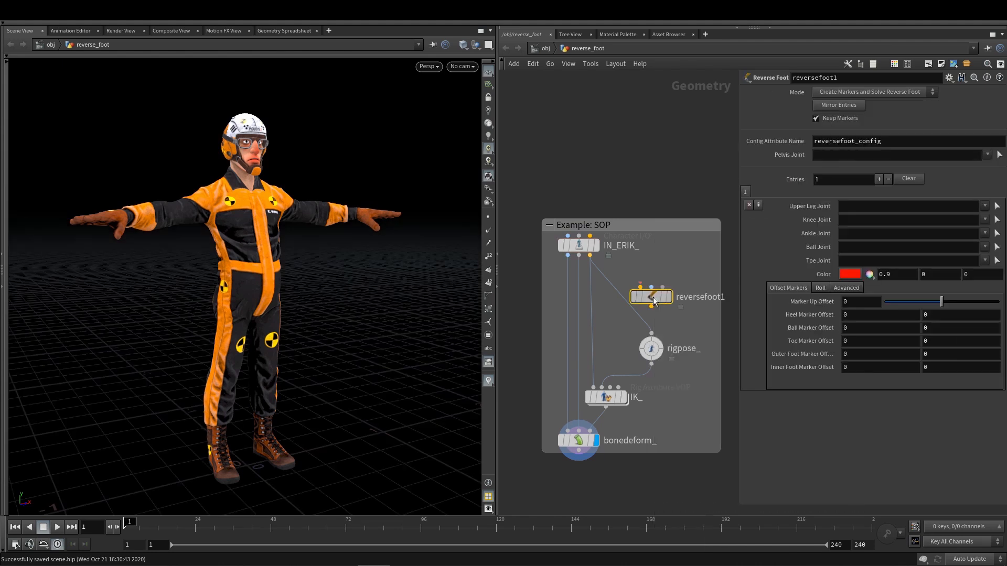
mouse_move(653, 299)
left_mouse_down()
mouse_move(630, 307)
mouse_move(652, 310)
left_mouse_up()
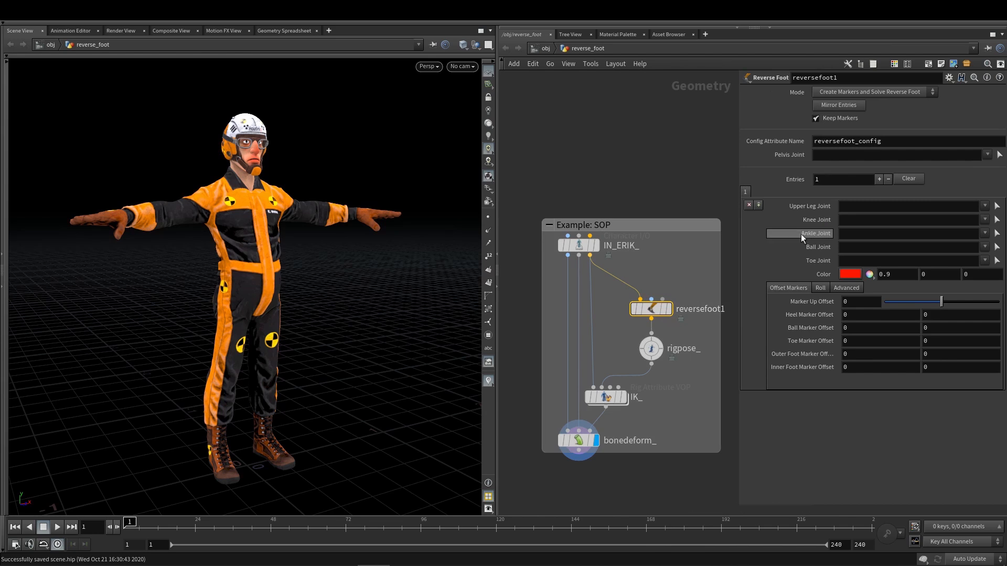
Step: Pick hip_r as the Upper Leg Joint and knee_r as the Knee Joint of reversefoot1
left_click(998, 207)
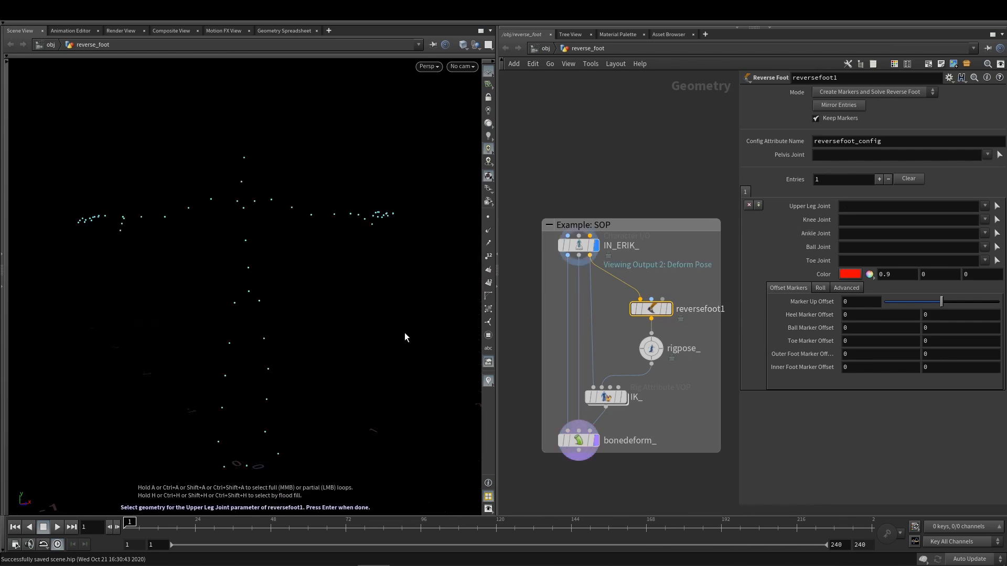
left_click(229, 295)
key("Return")
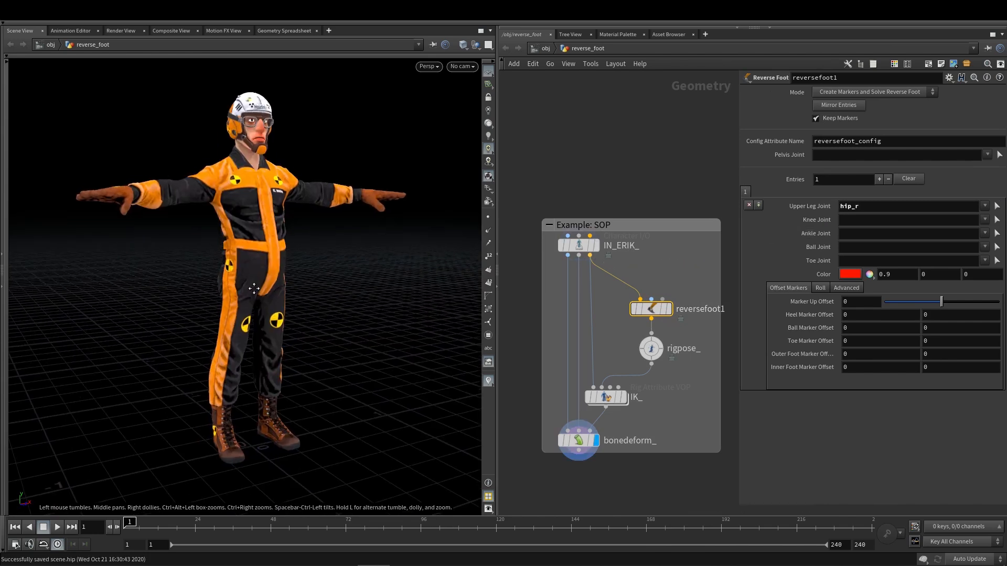
left_click(997, 220)
left_click(237, 356)
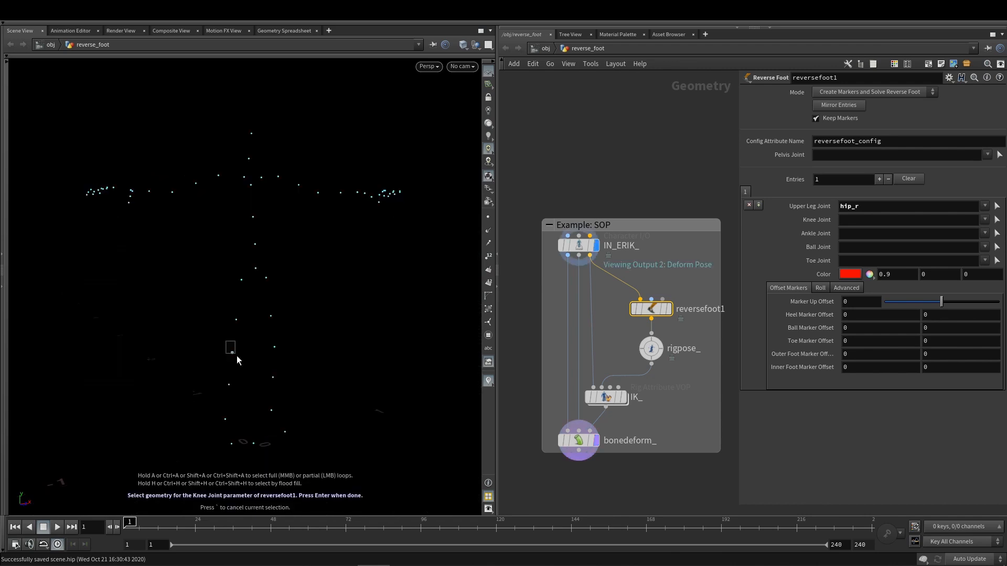
key("Return")
Step: Pick foot_r as the Ankle Joint and ball_r as the Ball Joint of reversefoot1
left_click(997, 234)
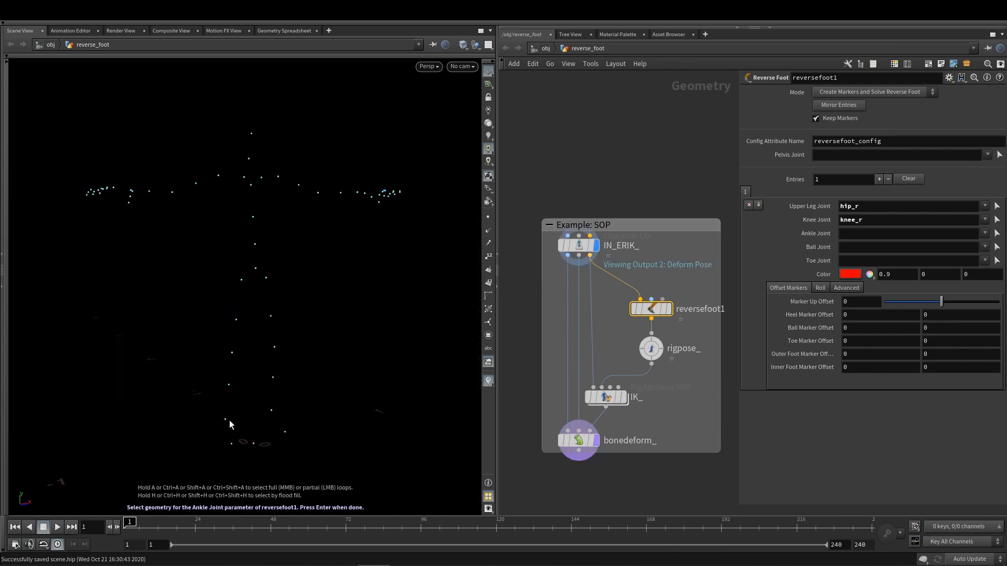
left_click(233, 428)
key("Return")
left_click(997, 247)
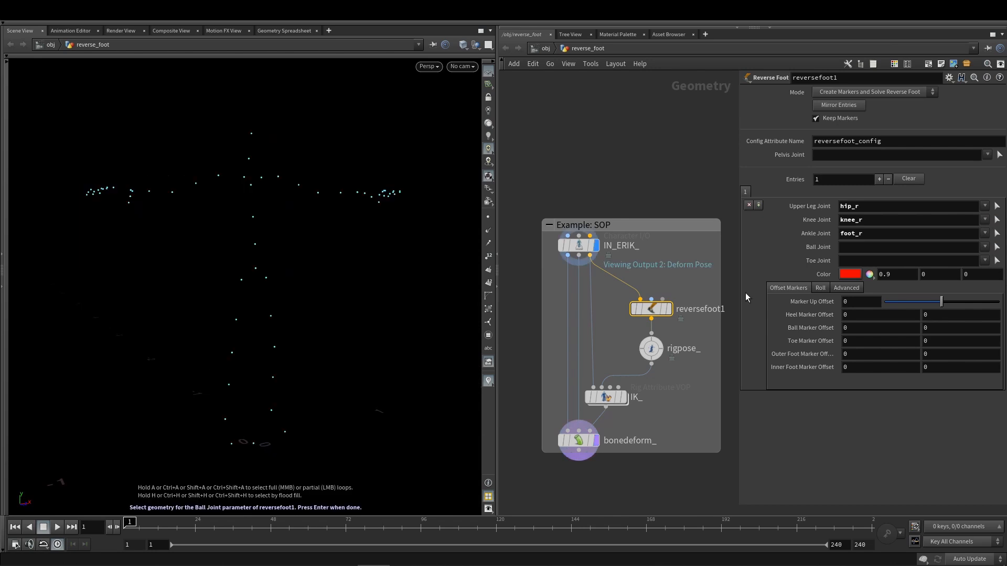
left_click(237, 452)
key("Return")
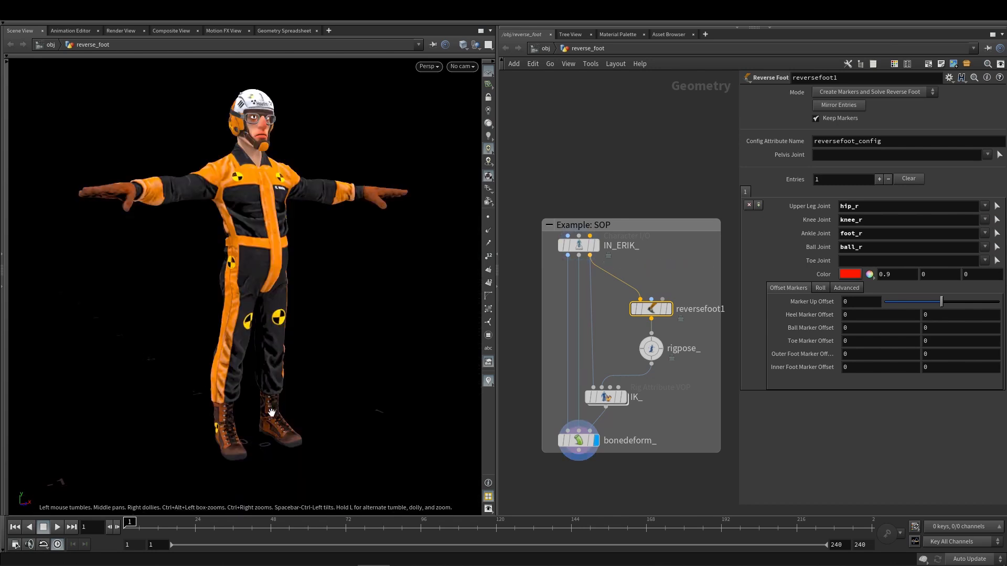
left_click_drag(246, 263, 277, 267)
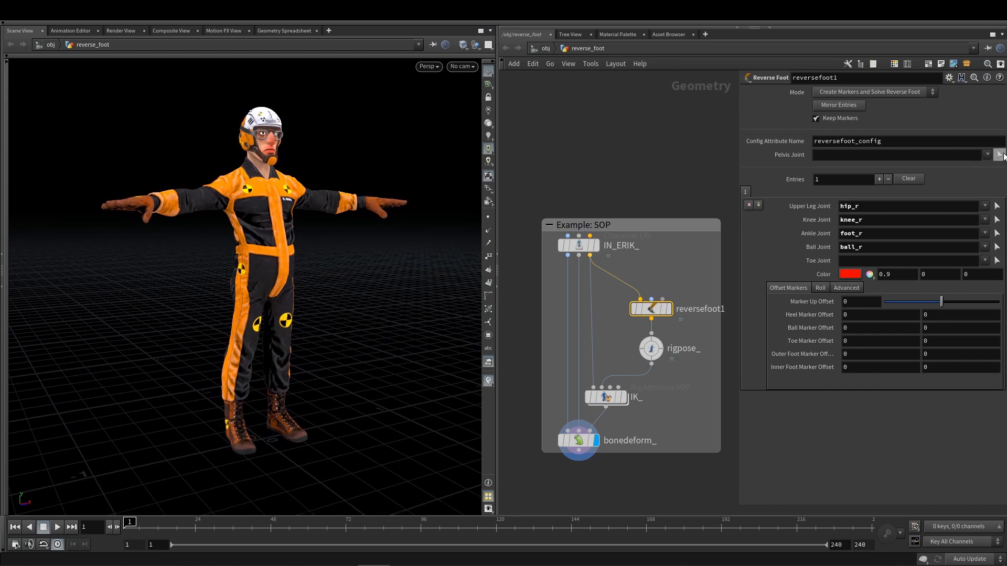
Step: Pick pelvis as the Pelvis Joint of reversefoot1 and display that node's skeleton with its foot markers
left_click(999, 155)
left_click(264, 273)
key("Return")
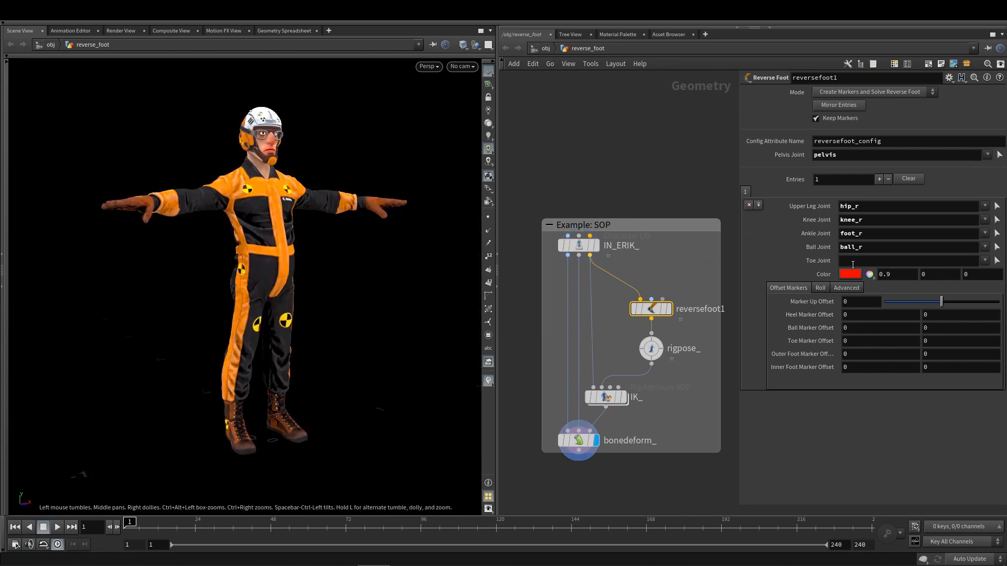
left_click(669, 310)
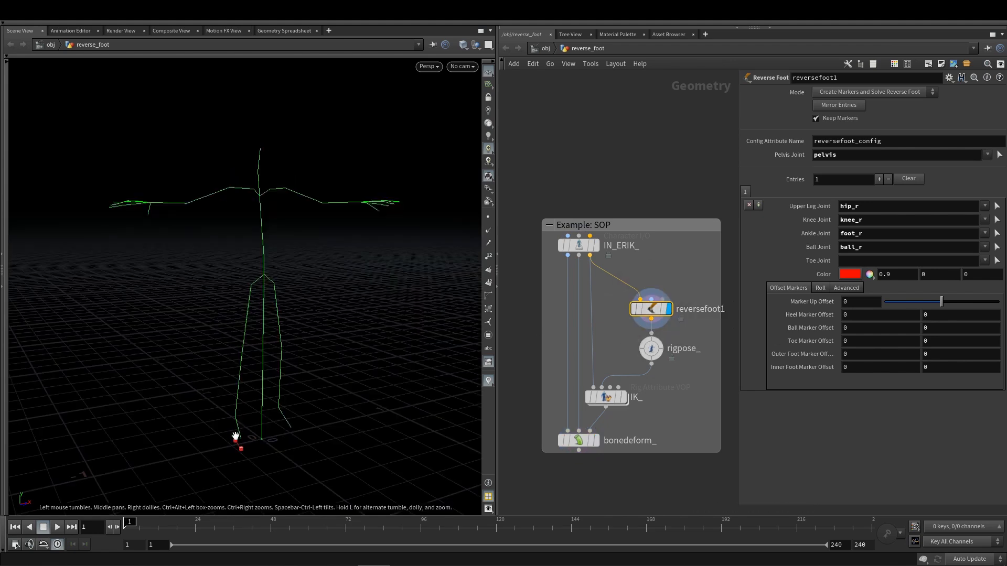
scroll(240, 446, "up", 4)
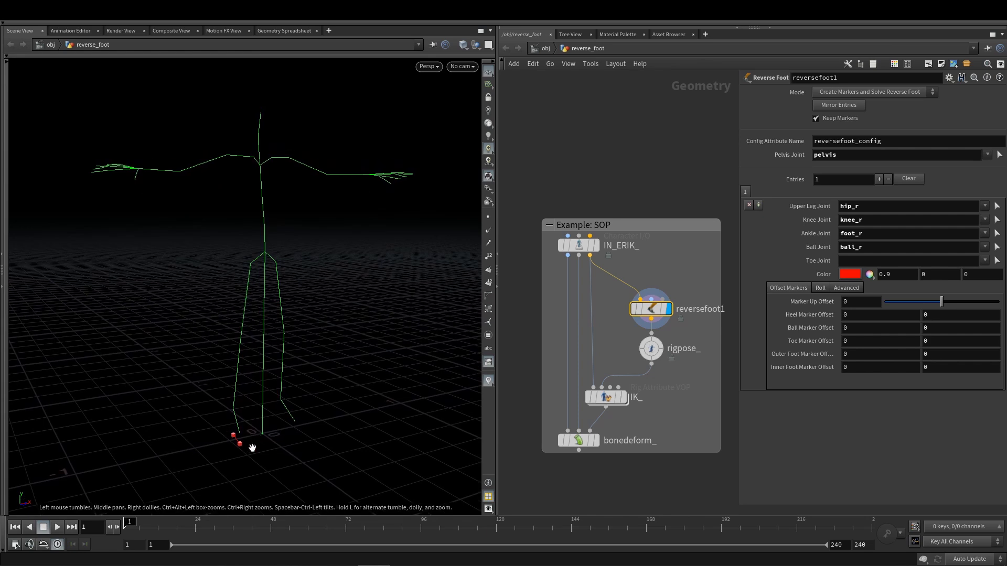
scroll(243, 444, "down", 1)
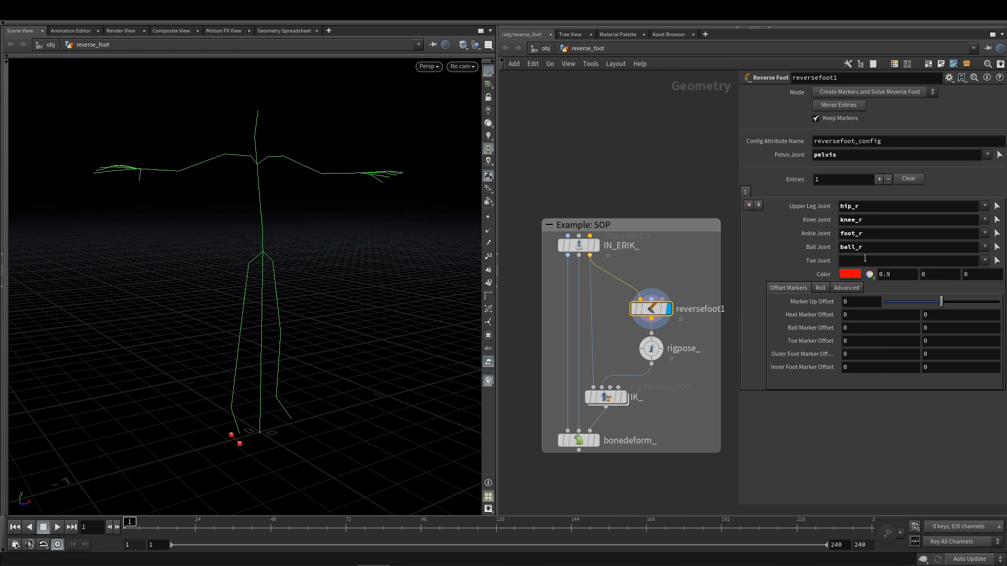
Step: Template the IN_ERIK_ character mesh over the skeleton and try 0.12 as the second Toe Marker Offset value of reversefoot1
key("ctrl+z")
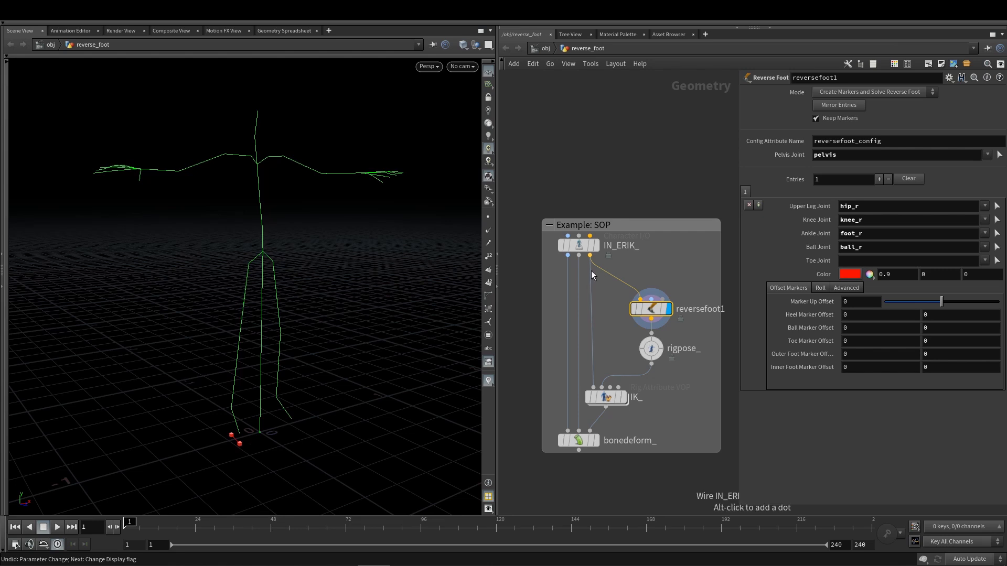
left_click(595, 249)
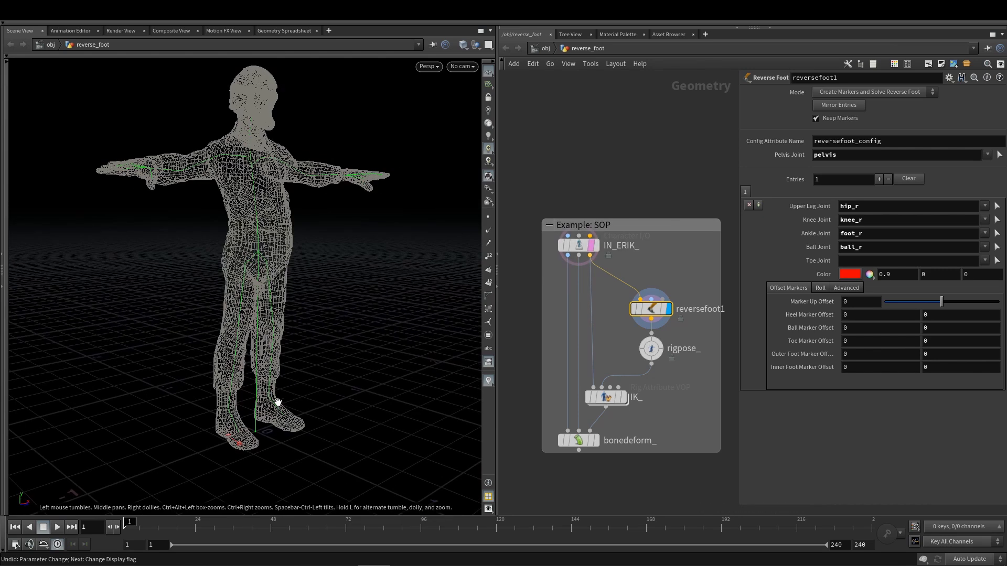
scroll(283, 382, "up", 3)
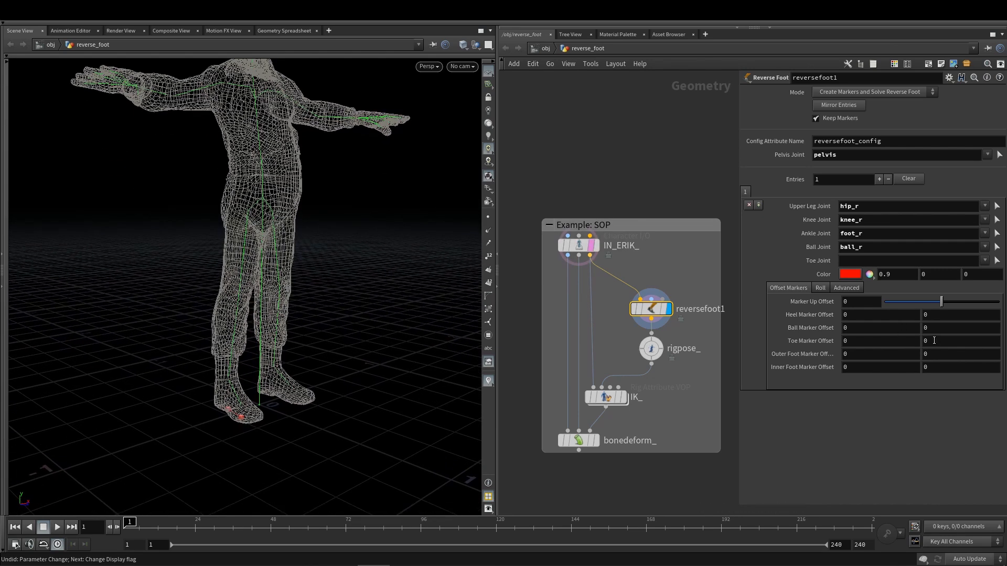
mouse_move(934, 341)
middle_mouse_down()
mouse_move(939, 361)
mouse_move(988, 363)
middle_mouse_up()
mouse_move(265, 362)
left_mouse_down()
mouse_move(265, 415)
mouse_move(239, 402)
left_mouse_up()
scroll(284, 413, "up", 3)
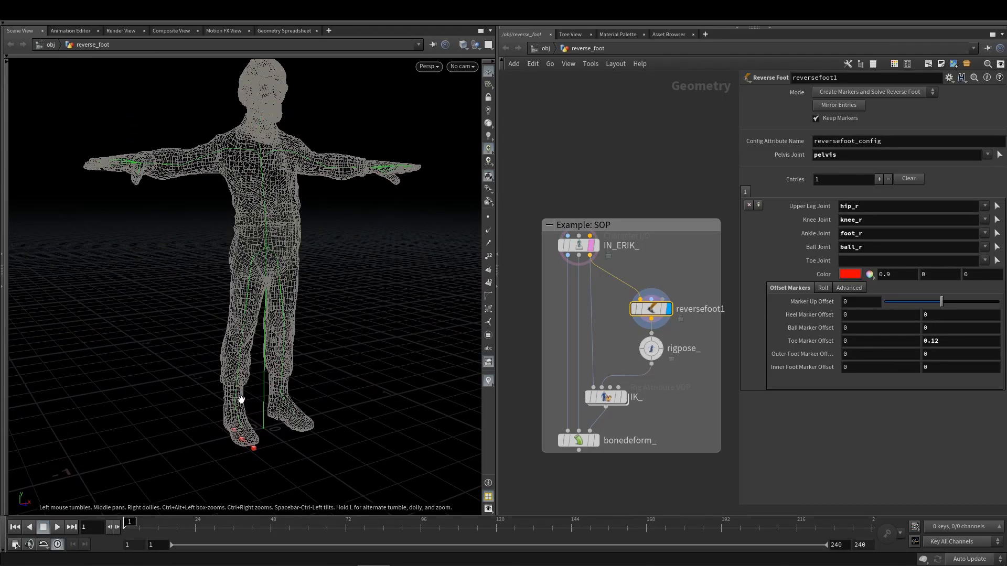
Step: Reset the second Toe Marker Offset value of reversefoot1 to 0
left_click(962, 342)
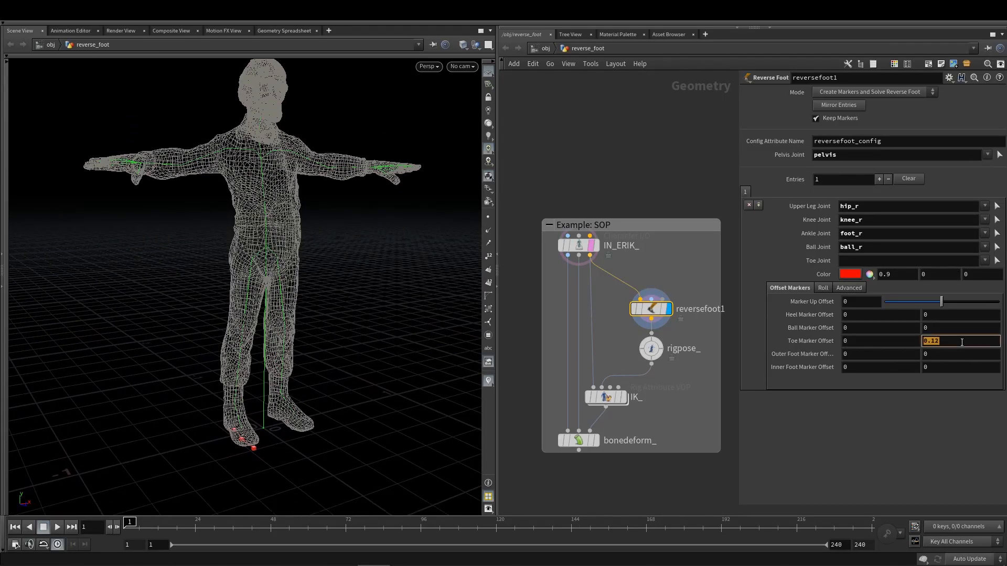
type("0")
key("Return")
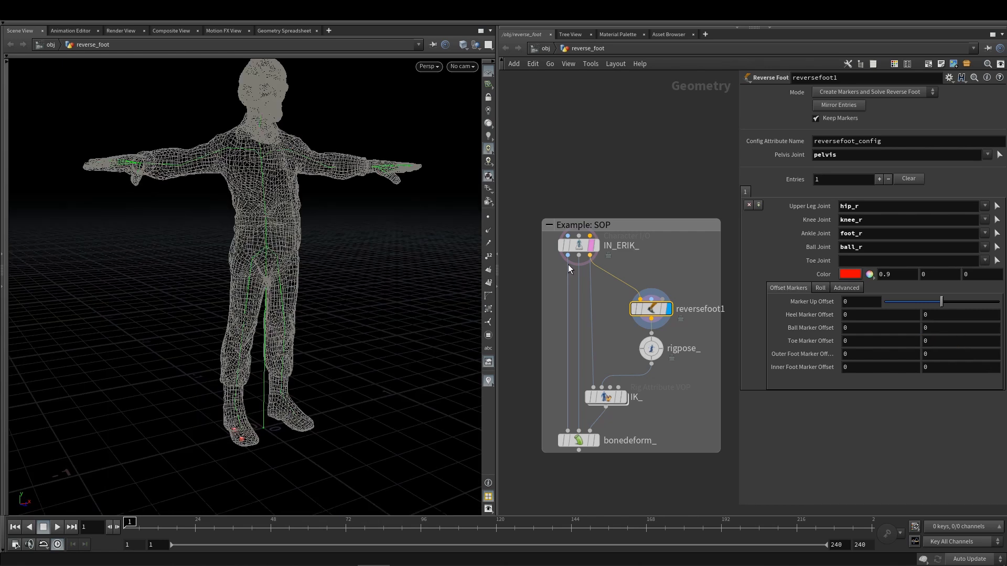
Step: Turn off the IN_ERIK_ template and wire its rest geometry output into reversefoot1
left_click(593, 250)
left_click(568, 255)
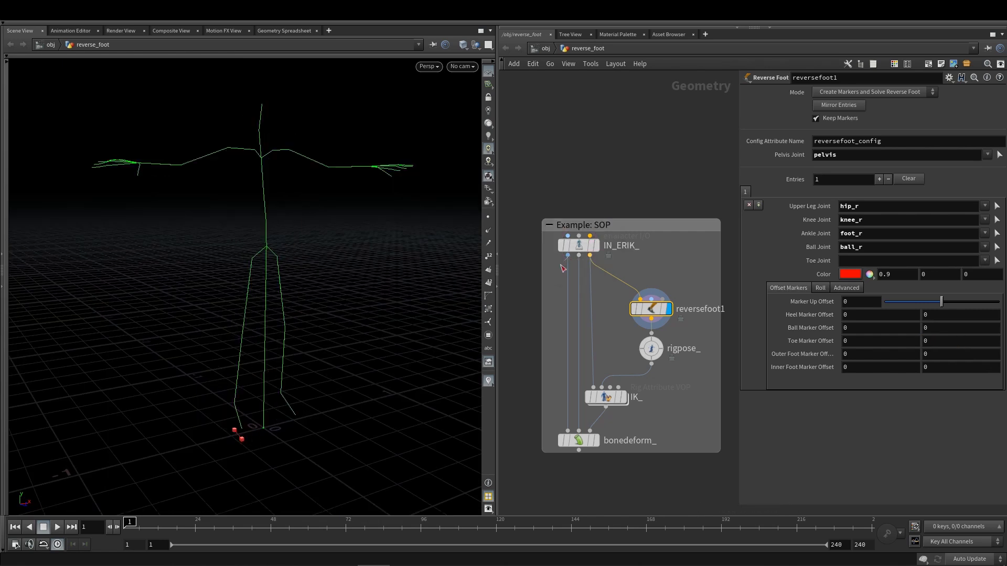
left_click(656, 296)
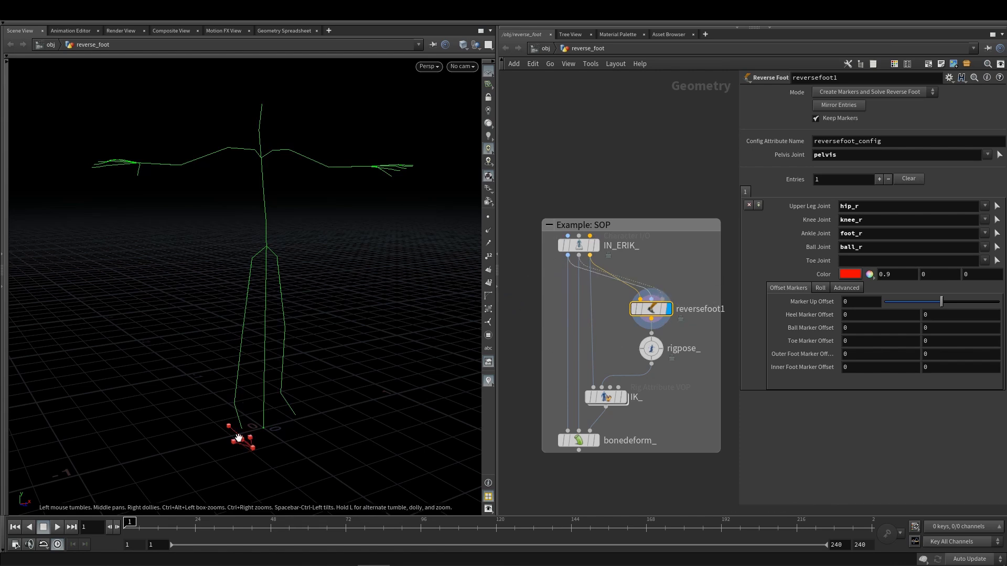
left_click_drag(297, 306, 273, 313)
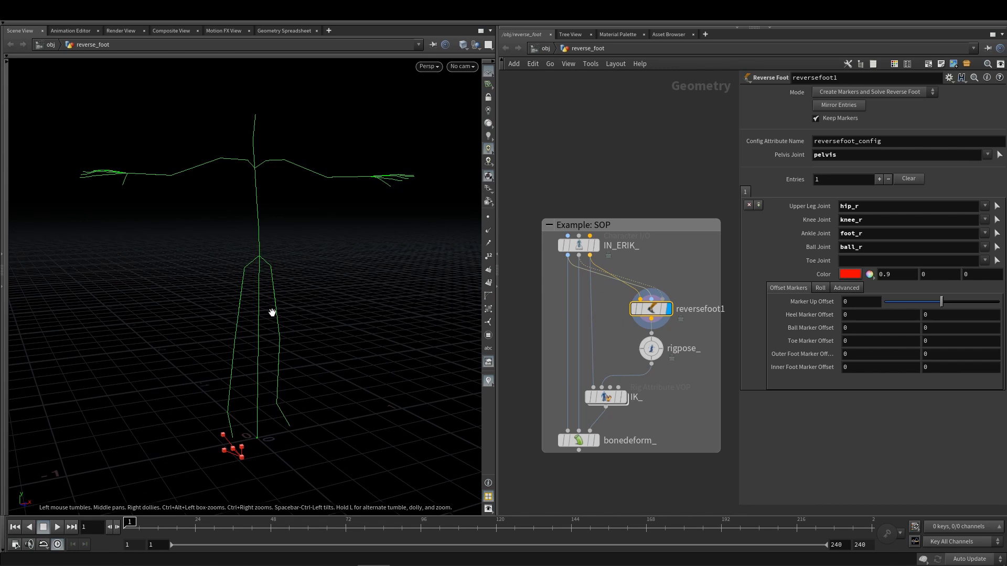
left_click_drag(213, 409, 233, 435)
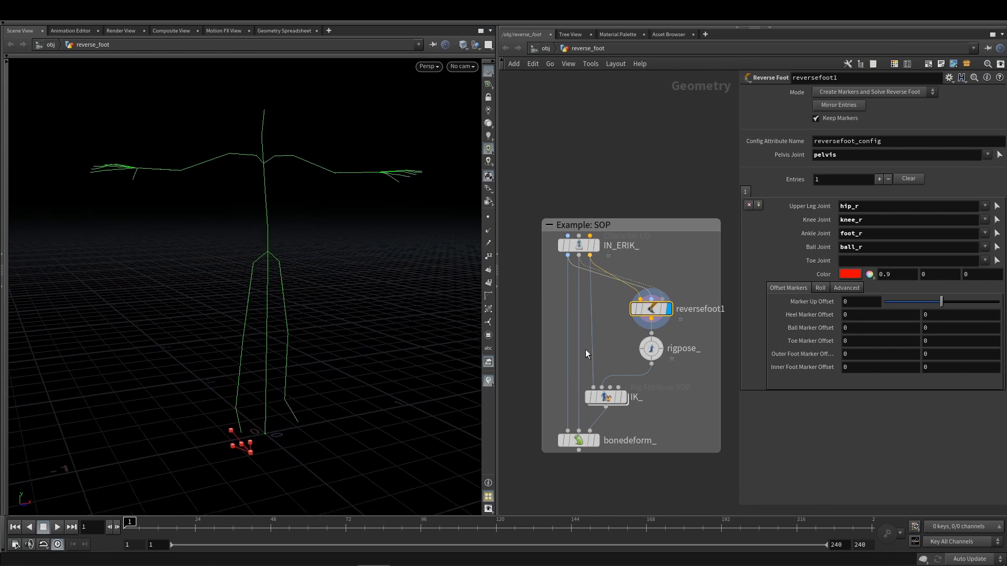
Step: Template the bonedeform_ mesh temporarily and examine how the reverse foot markers sit on the right foot from several angles
left_click(593, 443)
scroll(217, 435, "up", 10)
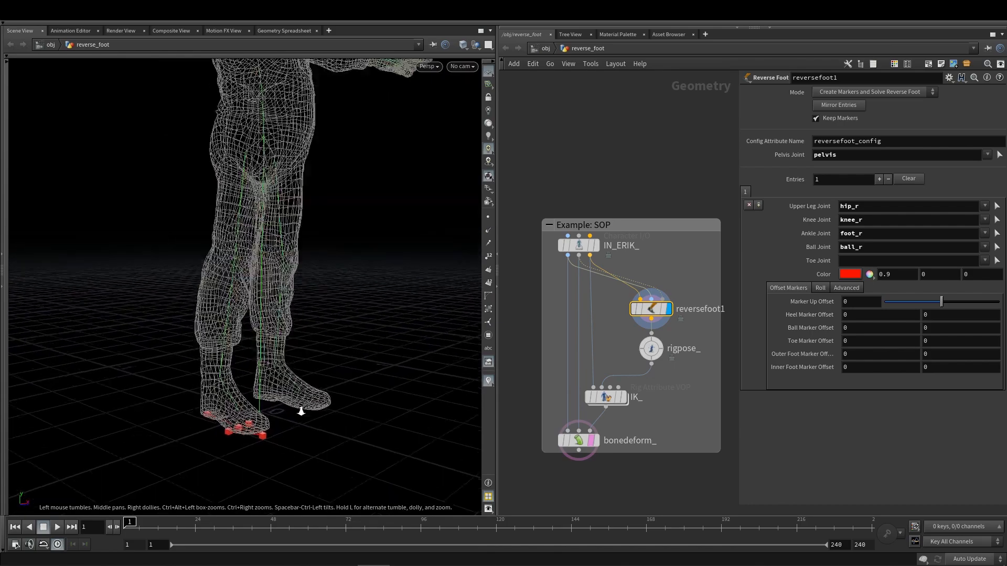
left_click_drag(216, 434, 173, 420)
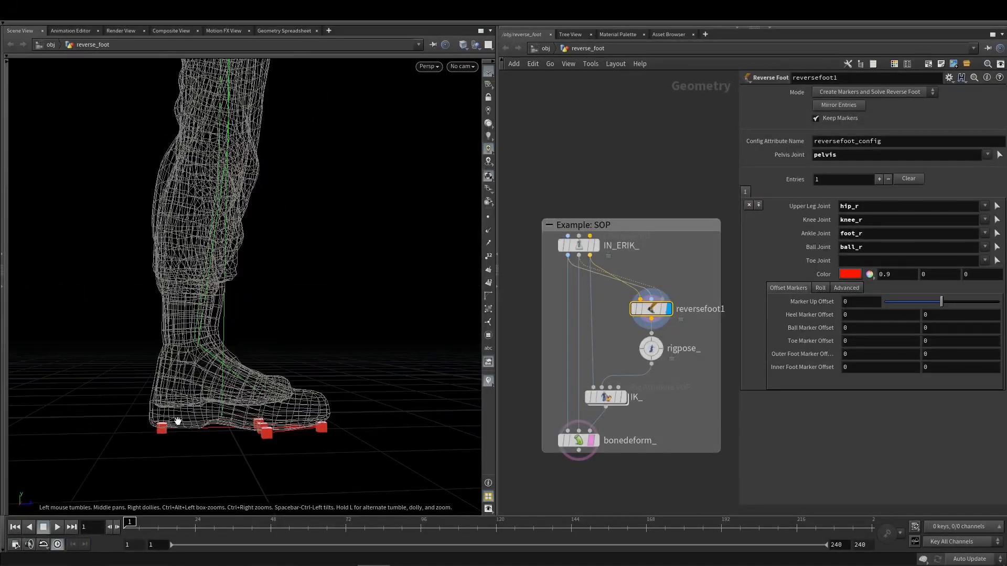
left_click_drag(320, 420, 237, 449)
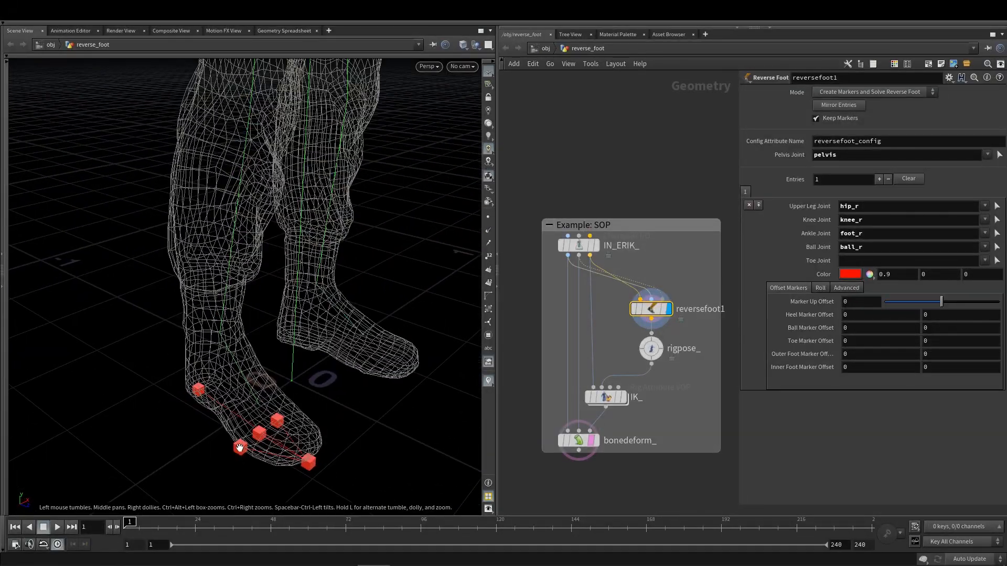
scroll(288, 418, "down", 10)
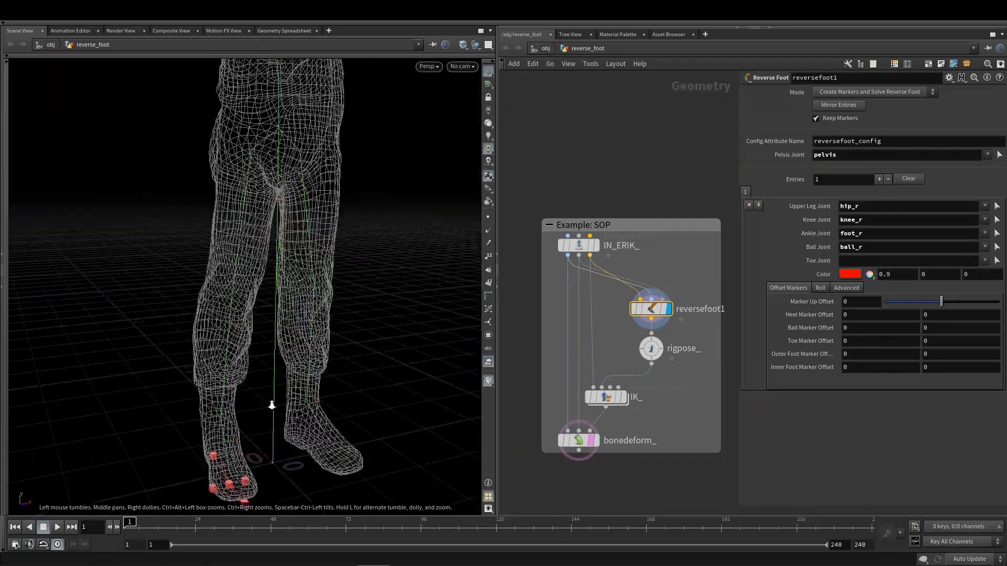
scroll(296, 349, "up", 2)
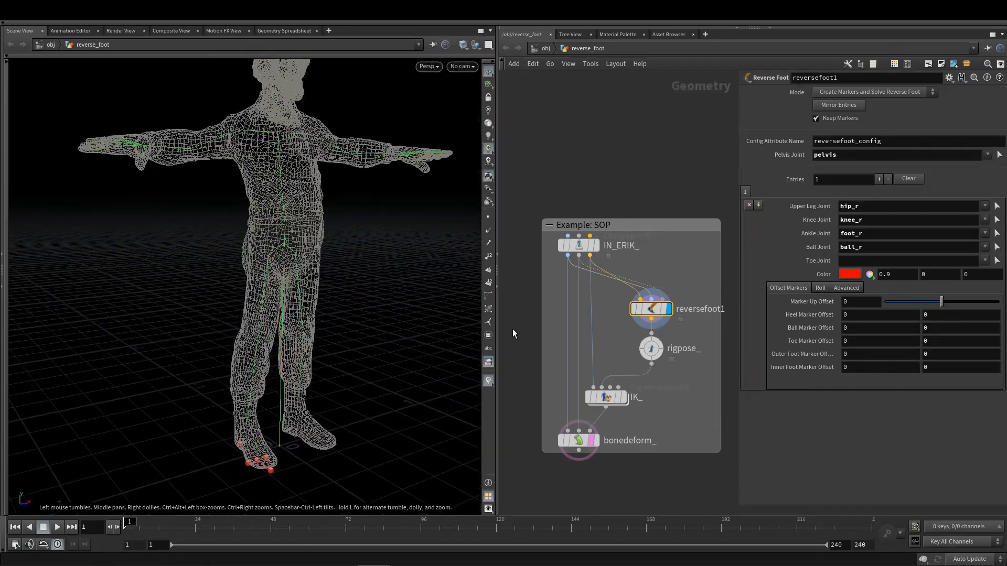
left_click(593, 443)
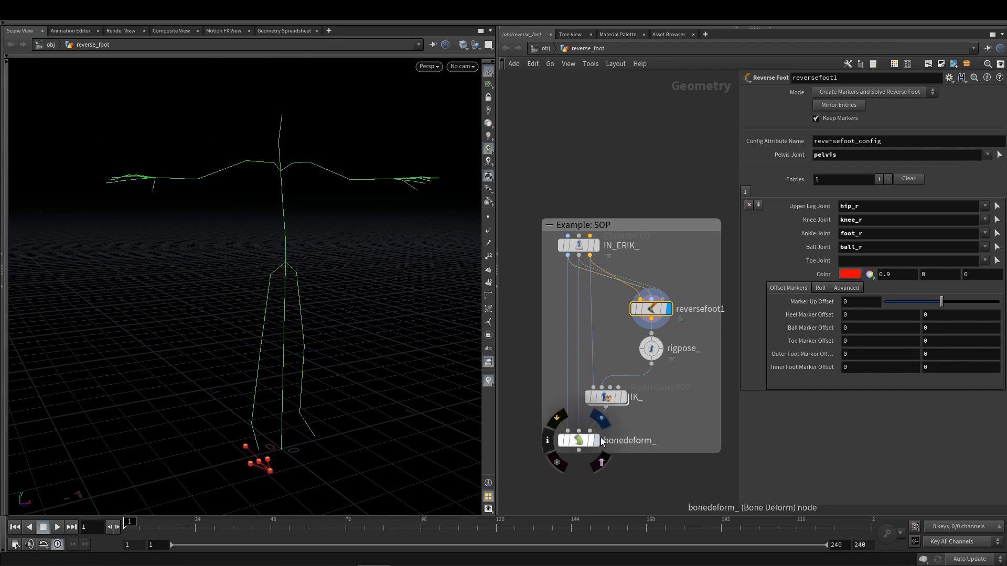
left_click_drag(294, 347, 316, 320)
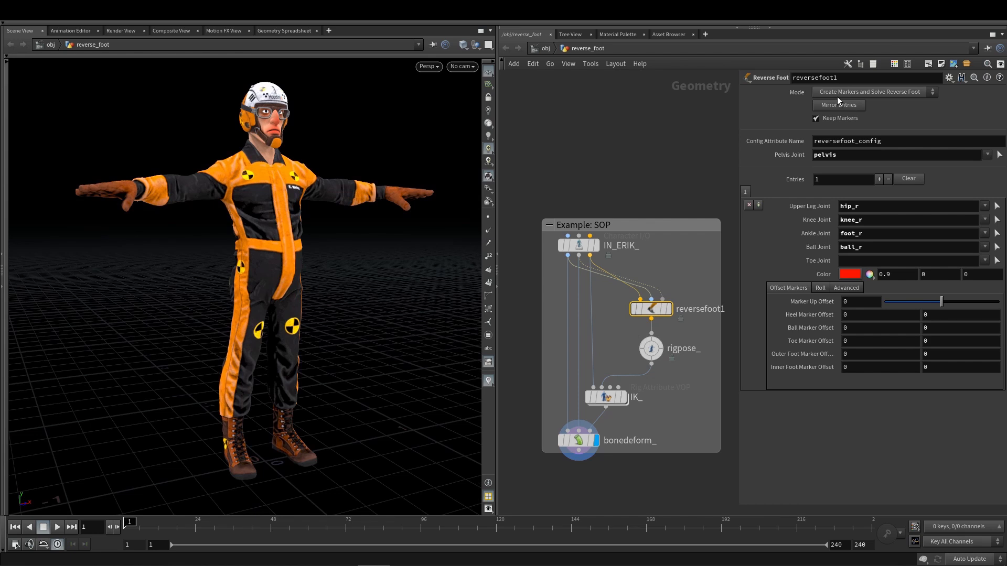
Step: Display reversefoot1, try the Create Markers and Solve Reverse Foot modes, and restore Create Markers and Solve Reverse Foot
left_click(667, 309)
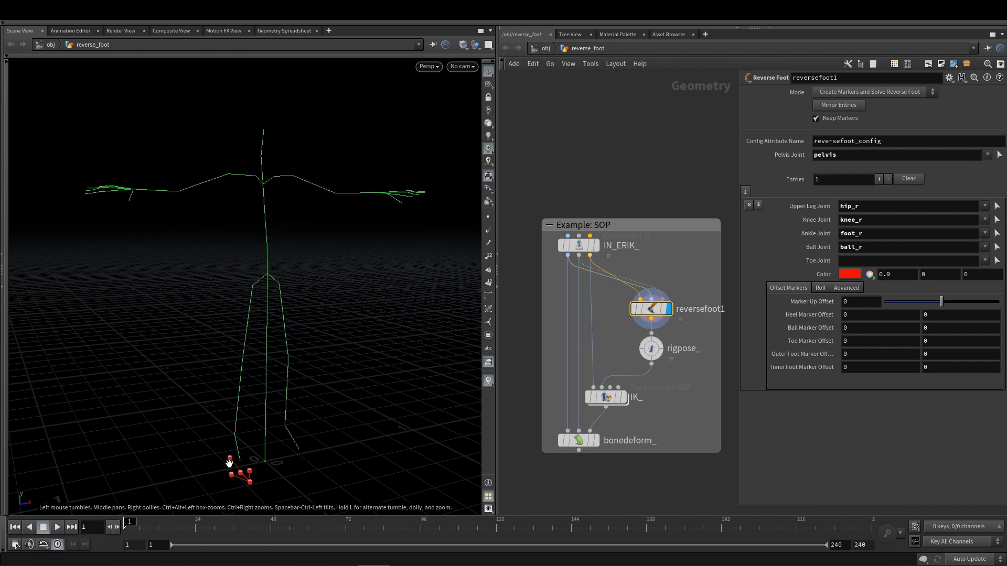
left_click_drag(248, 458, 272, 434)
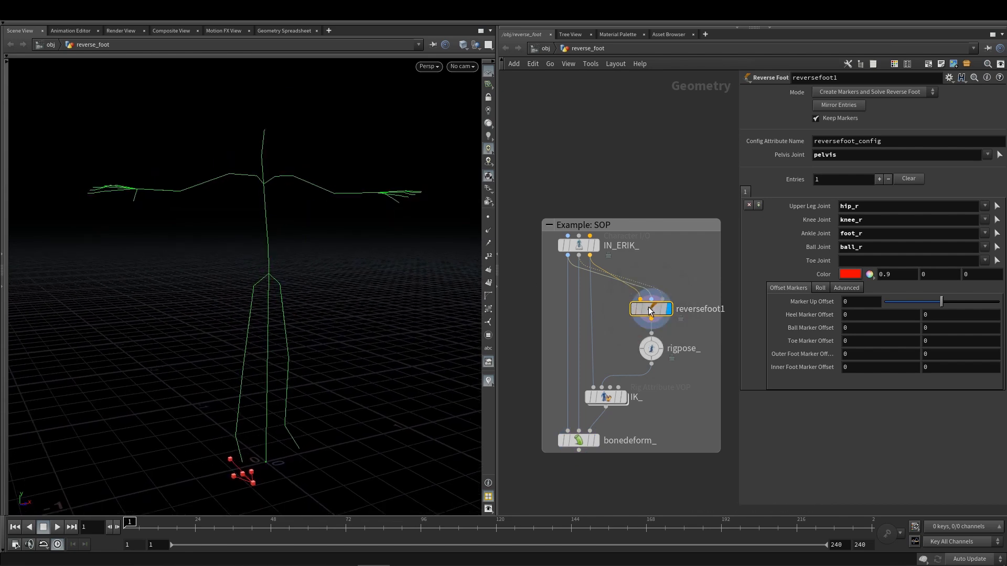
left_click(908, 92)
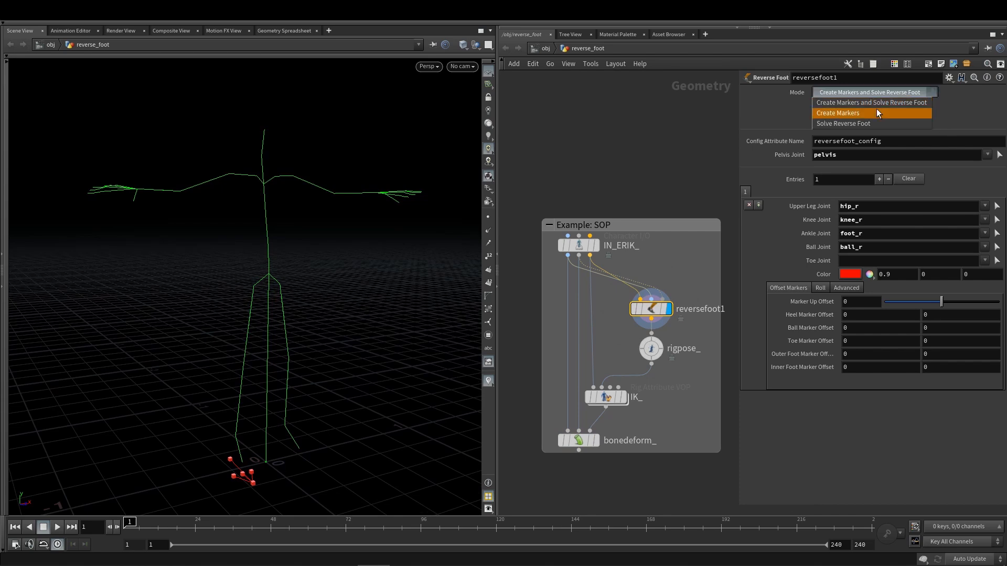
left_click(876, 109)
left_click(874, 93)
left_click(861, 122)
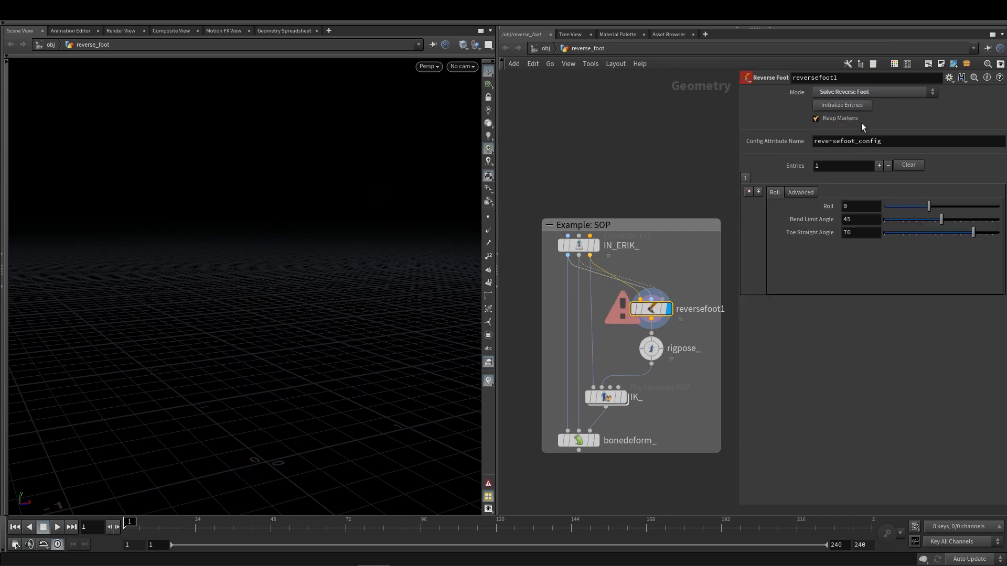
left_click(870, 93)
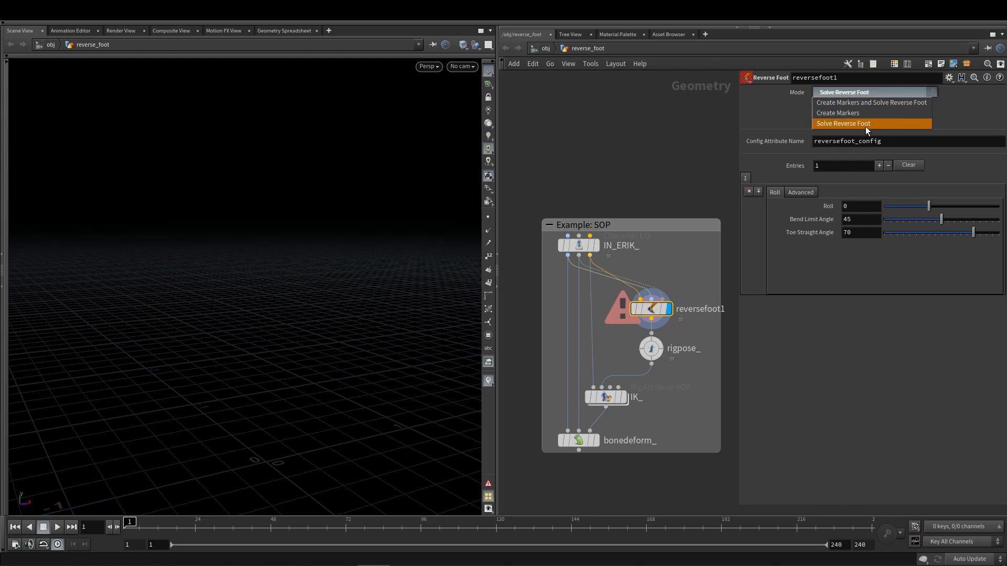
left_click(864, 104)
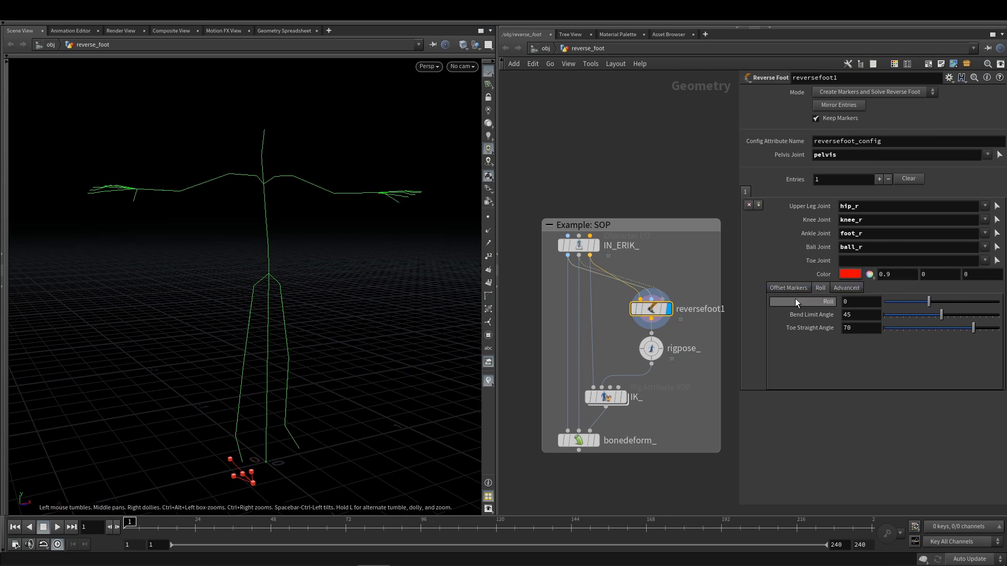
Step: Review the Offset Markers, Roll and Advanced settings of reversefoot1
left_click(802, 286)
left_click(822, 289)
left_click(844, 287)
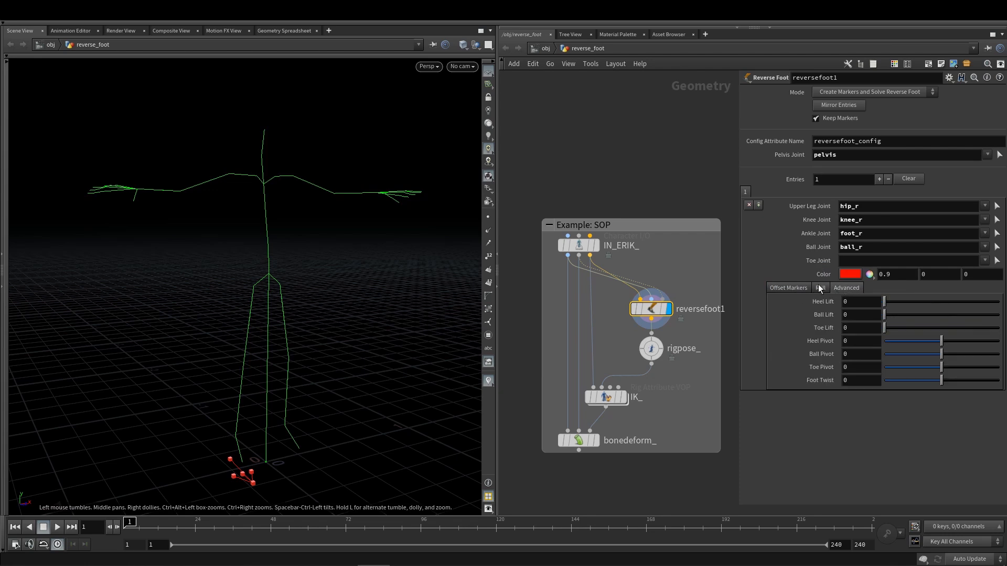
left_click(821, 288)
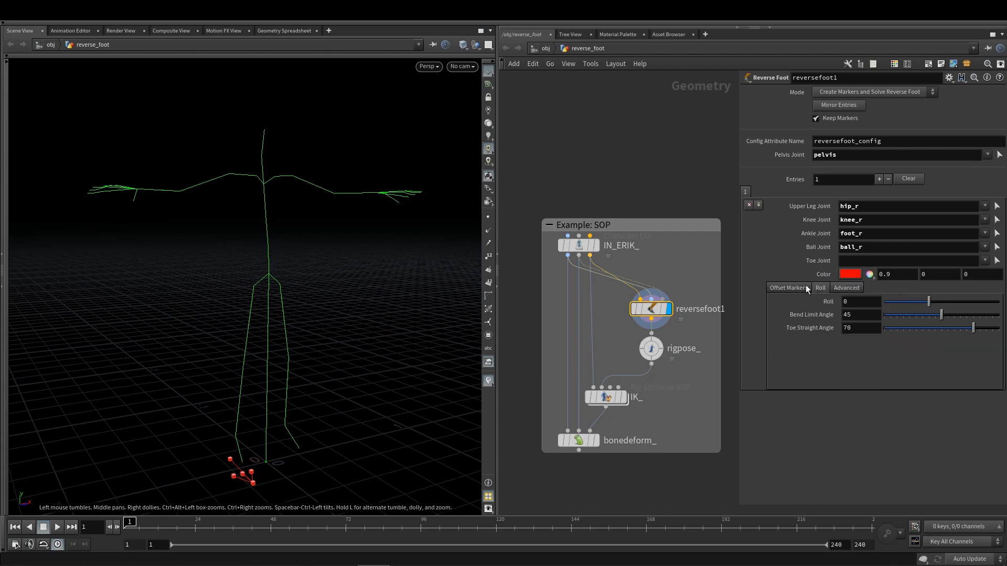
Step: Display the bonedeform_ character and frame it in full while keeping the roll settings of reversefoot1 open
left_click(595, 441)
scroll(298, 354, "down", 1)
middle_click_drag(298, 355, 287, 377)
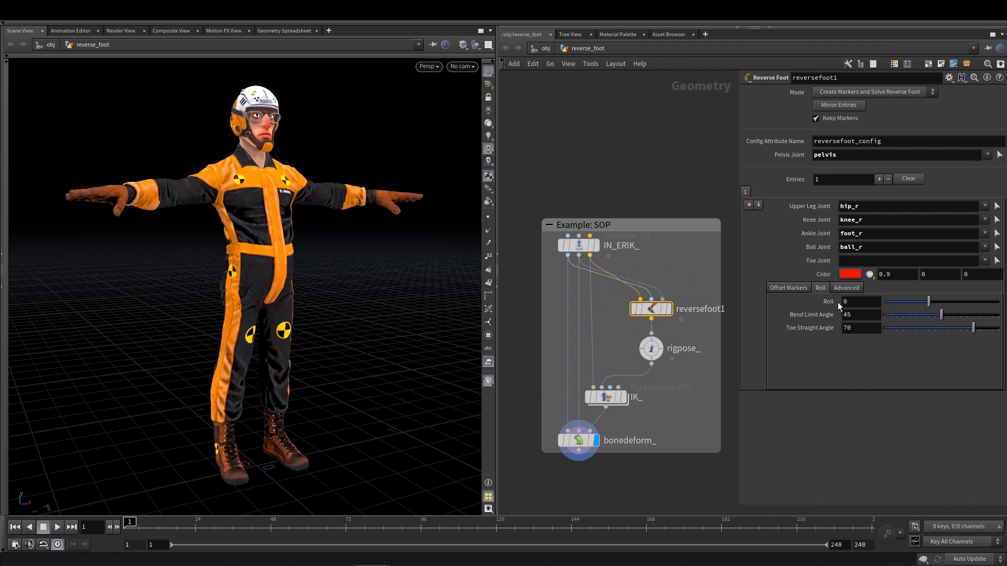
Step: Test the right foot's Roll by raising it to about 39.4, and revert it to its default
left_click_drag(929, 303, 974, 317)
left_click_drag(386, 362, 333, 364)
mouse_move(974, 302)
left_mouse_down()
mouse_move(910, 305)
mouse_move(979, 313)
left_mouse_up()
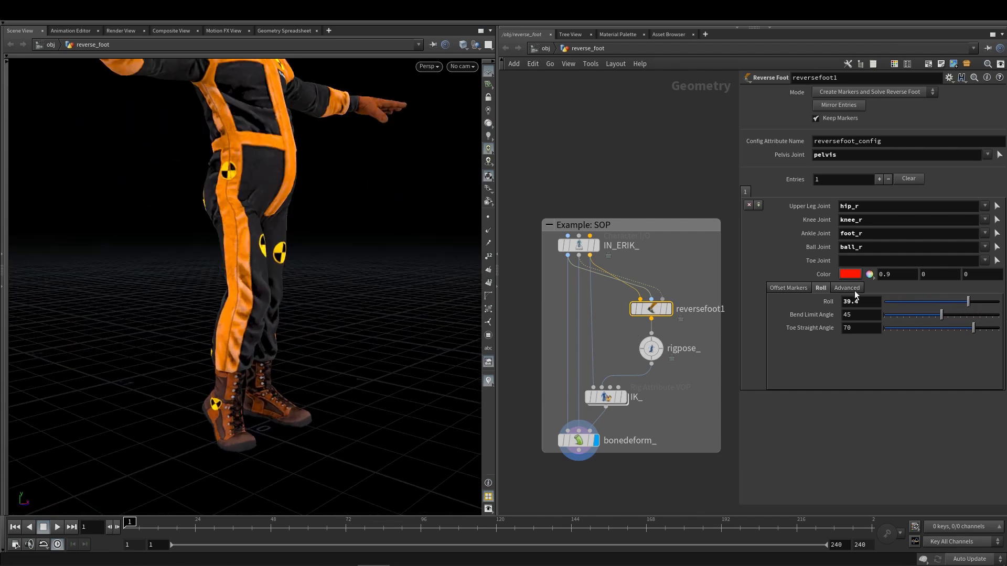
middle_click(814, 303, "ctrl")
Step: Raise the Heel Lift of the right foot to about 25.4 in the advanced settings of reversefoot1
left_click(843, 287)
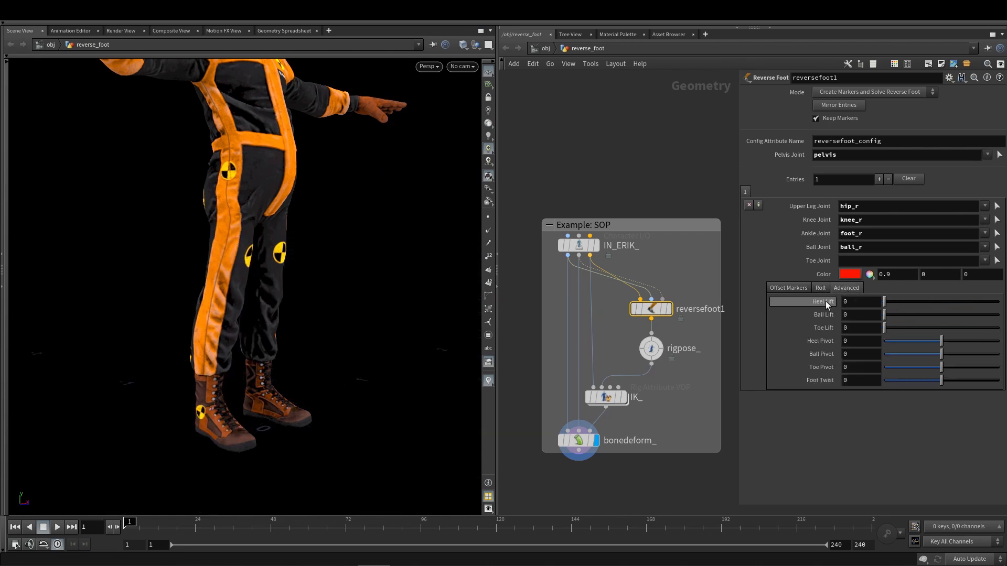
left_click_drag(294, 436, 236, 388, "alt")
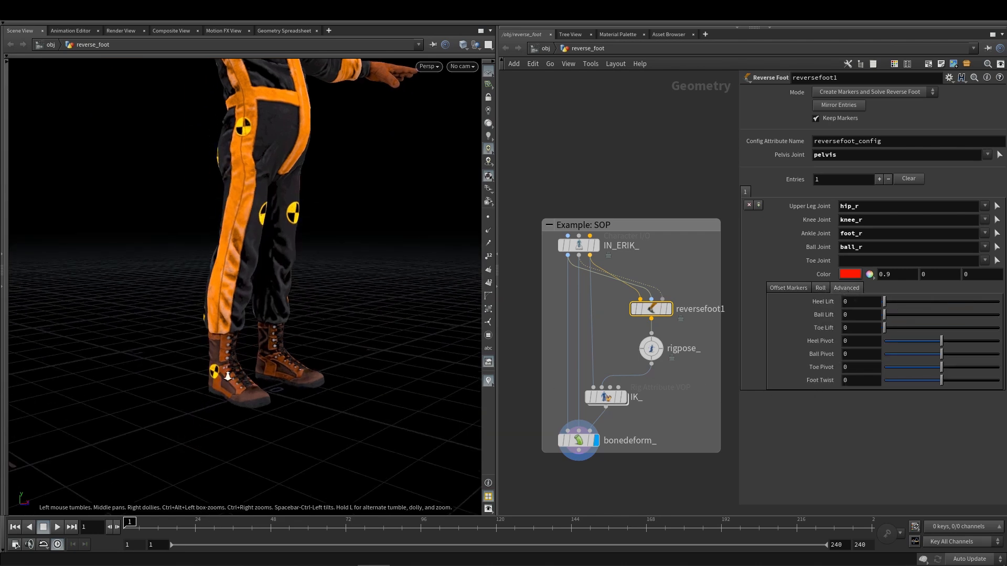
right_click_drag(236, 388, 290, 378, "alt")
left_click_drag(290, 378, 256, 387, "alt")
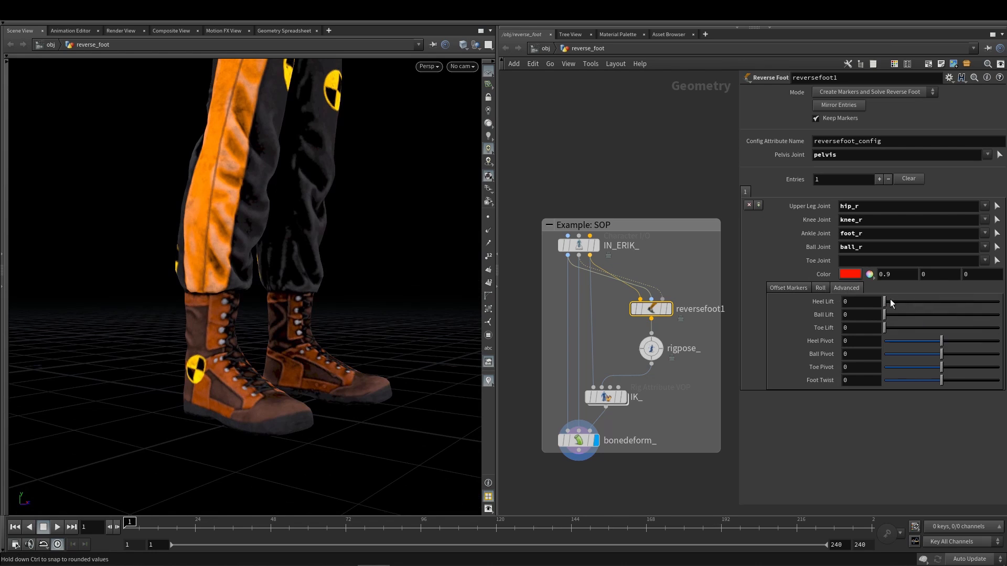
left_click_drag(886, 299, 951, 299)
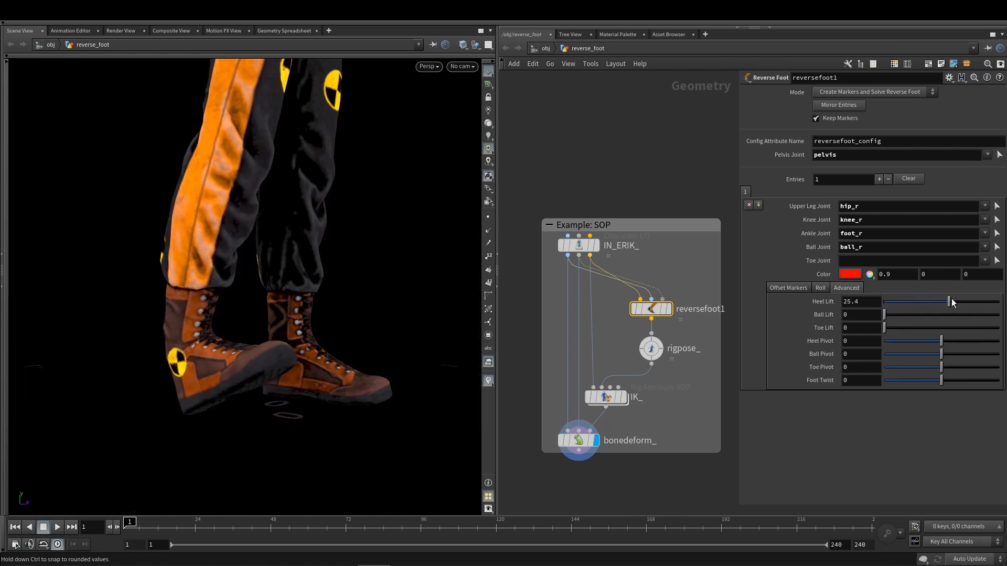
Step: Revert Heel Lift, then test Ball Lift at about 35.7 and Toe Lift on the right foot, reverting each to 0
key("ctrl+z")
left_click_drag(886, 313, 977, 315)
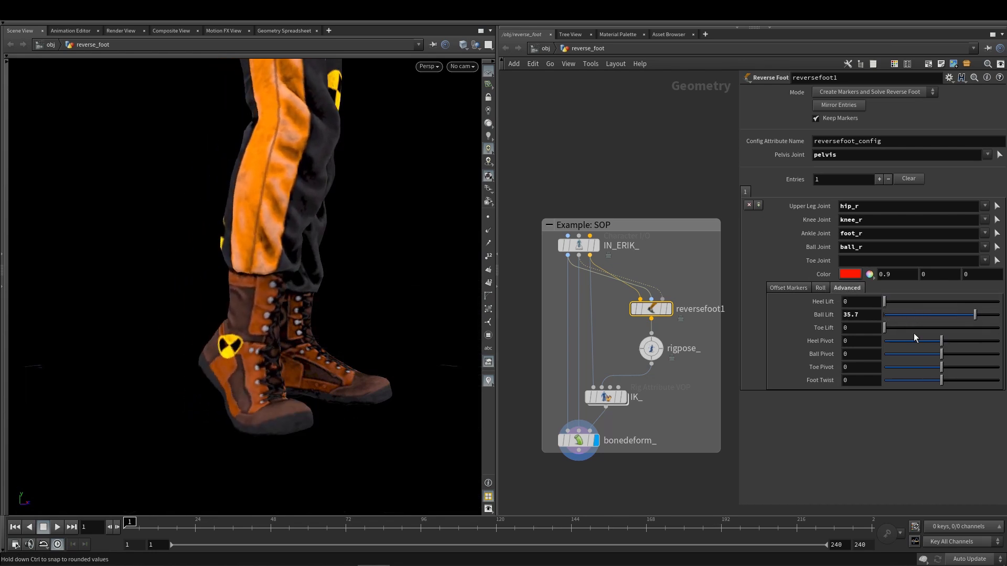
key("ctrl+z")
left_click_drag(885, 325, 913, 340)
key("ctrl+z")
Step: Revert the Heel, Ball and Toe Pivot tests to 0 and try out the Foot Twist of the right foot
key("ctrl+z")
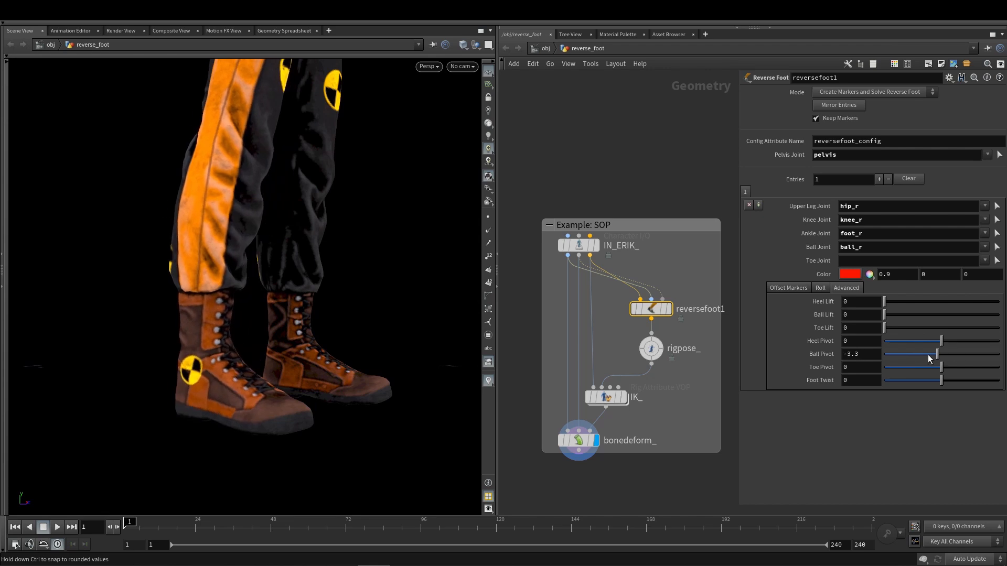
key("ctrl+z")
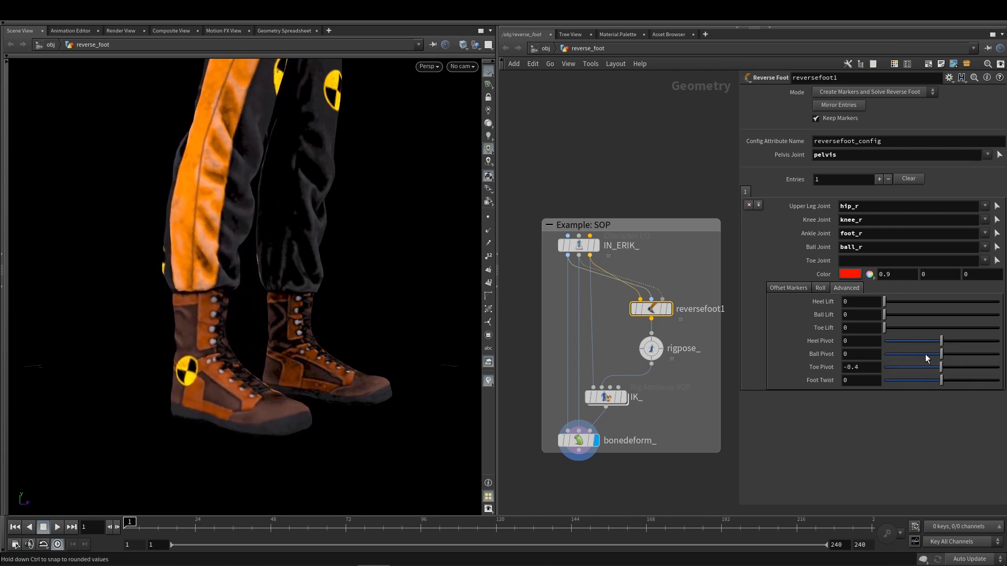
key("ctrl+z")
mouse_move(936, 382)
left_mouse_down()
mouse_move(924, 382)
mouse_move(949, 381)
left_mouse_up()
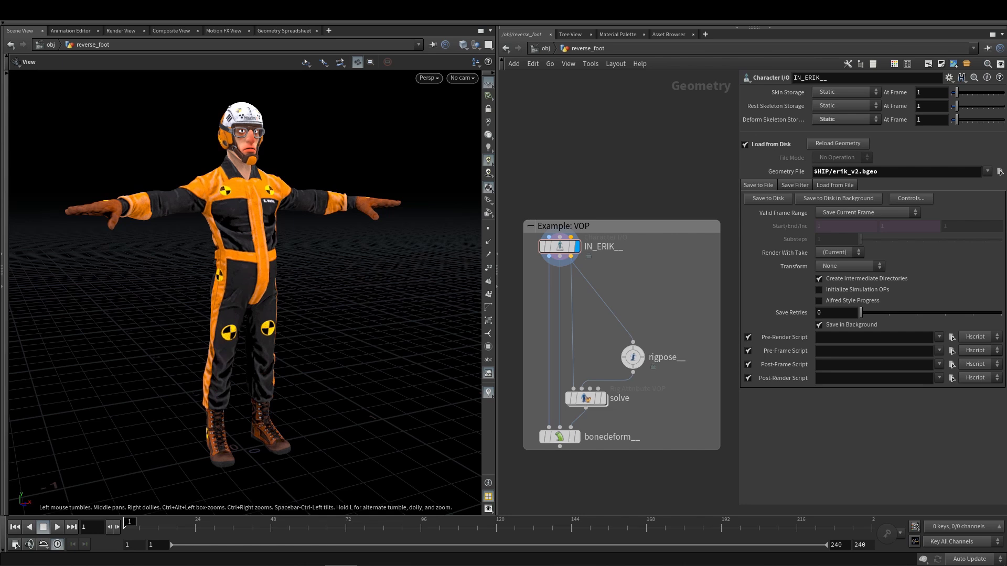
Step: Insert a Skeleton node between IN_ERIK__ and rigpose__ in the Example: VOP network
key("Tab")
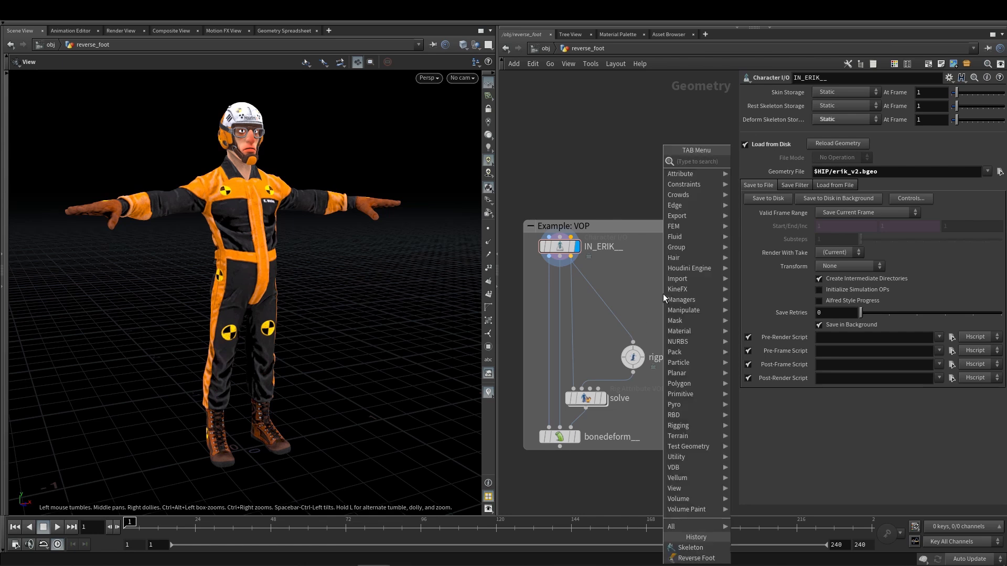
type("ske")
key("Return")
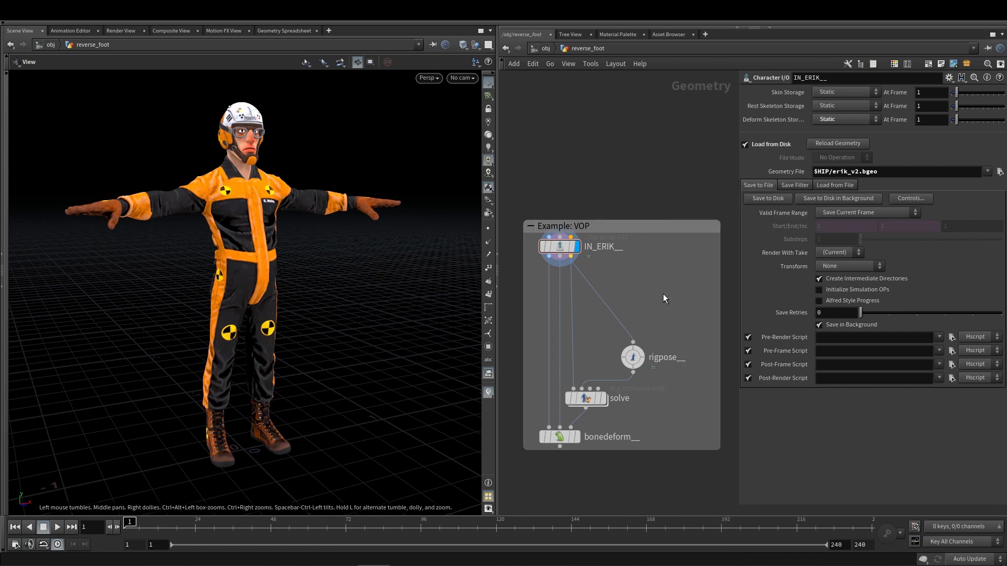
left_click(618, 317)
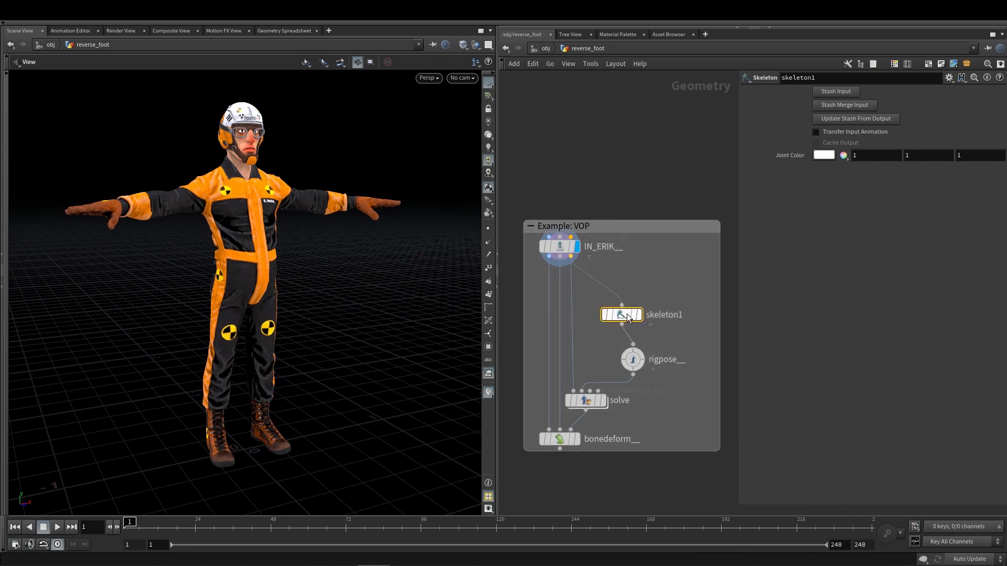
Step: Edit skeleton1 in the viewport using Create mode and place a new joint at the bottom of the right boot's heel
key("Return")
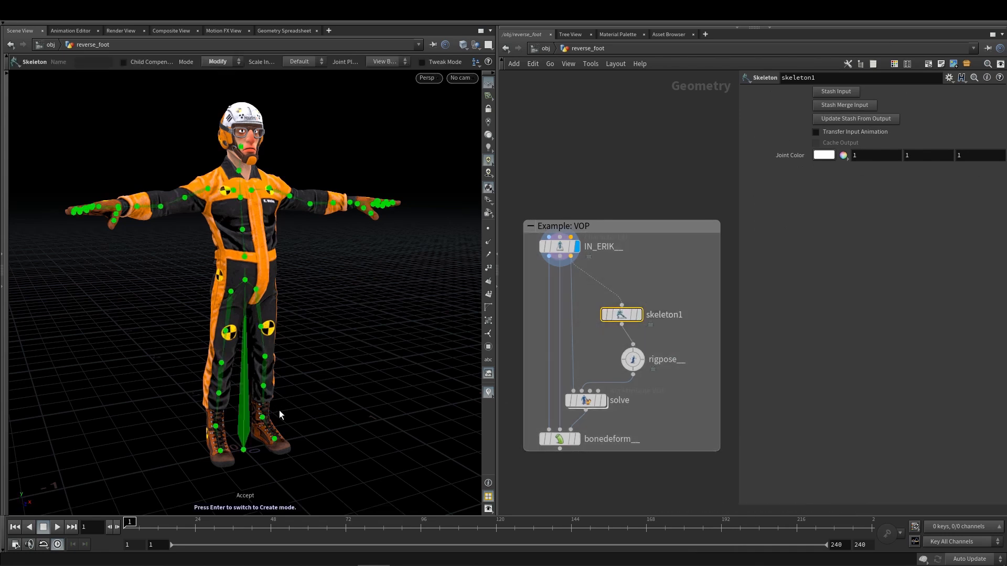
left_click_drag(270, 417, 371, 378, "alt")
middle_click_drag(371, 378, 365, 267, "alt")
right_click_drag(365, 267, 267, 402, "alt")
scroll(326, 420, "up", 5)
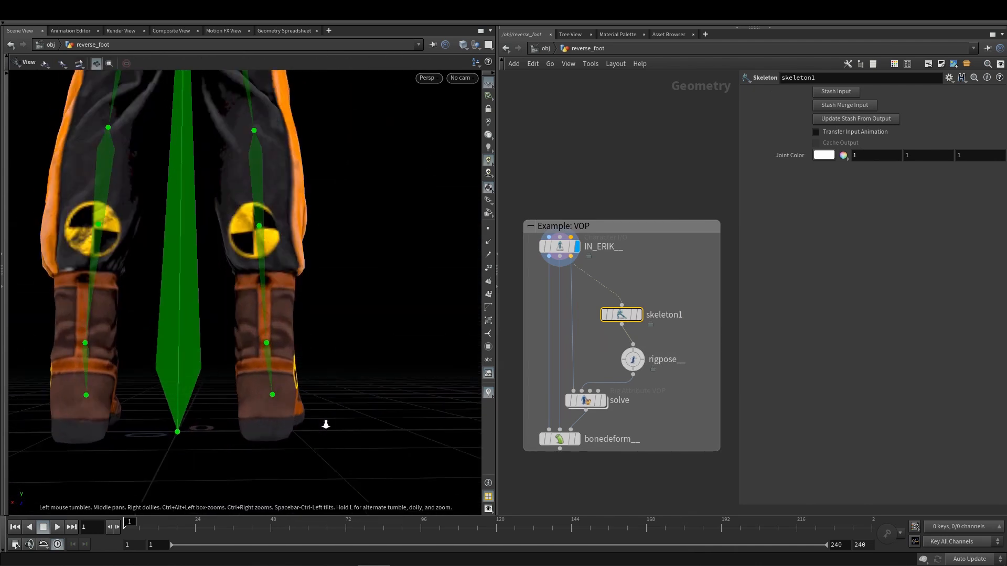
scroll(272, 435, "up", 4)
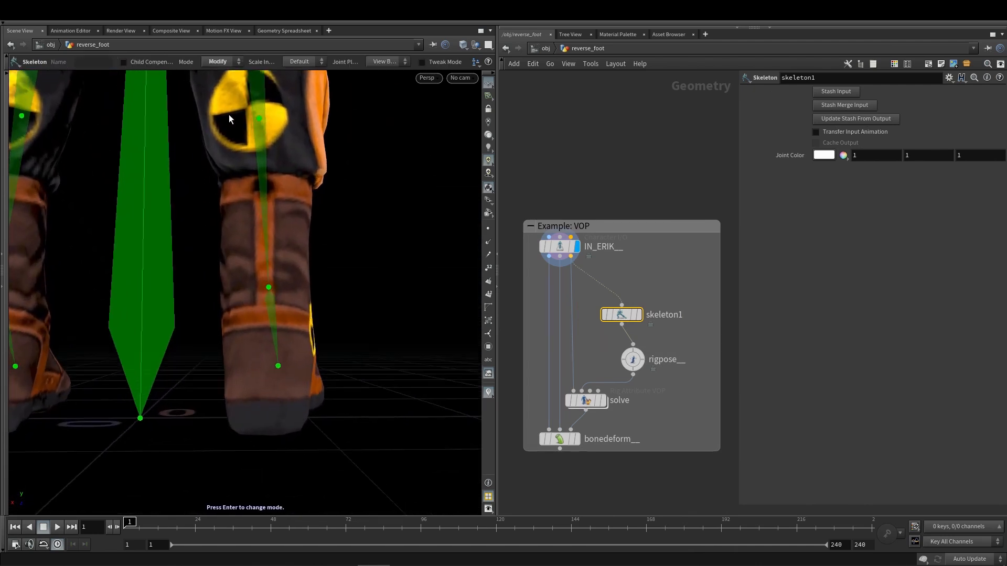
left_click(226, 65)
left_click(223, 60)
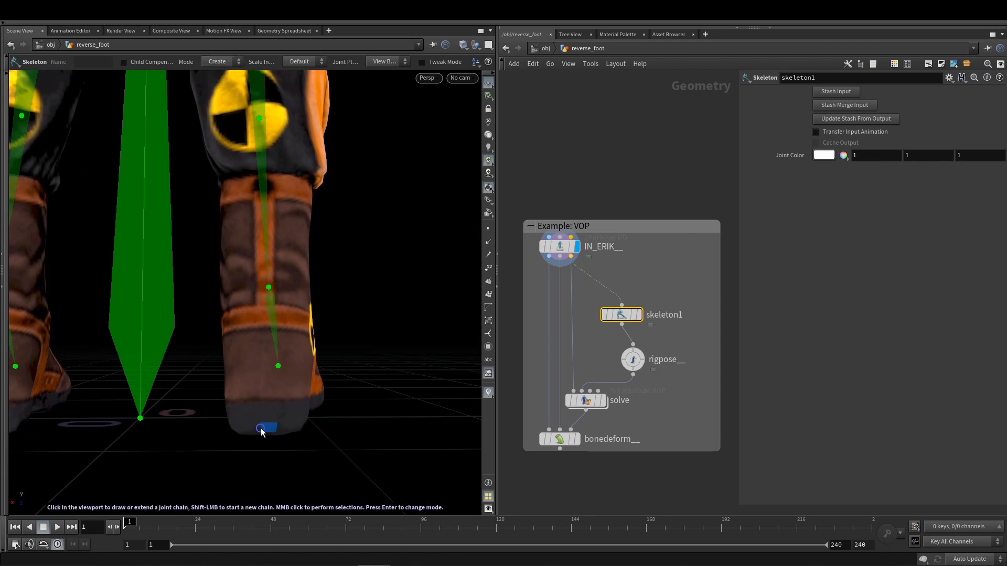
left_click(261, 429)
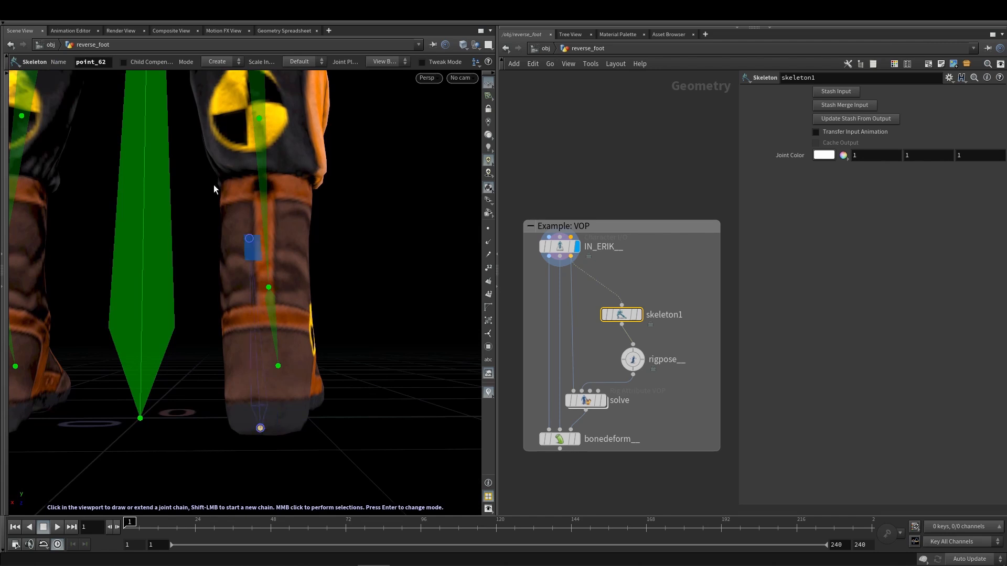
Step: Rename the new heel joint as heelmarkerR
double_click(109, 61)
type("heel")
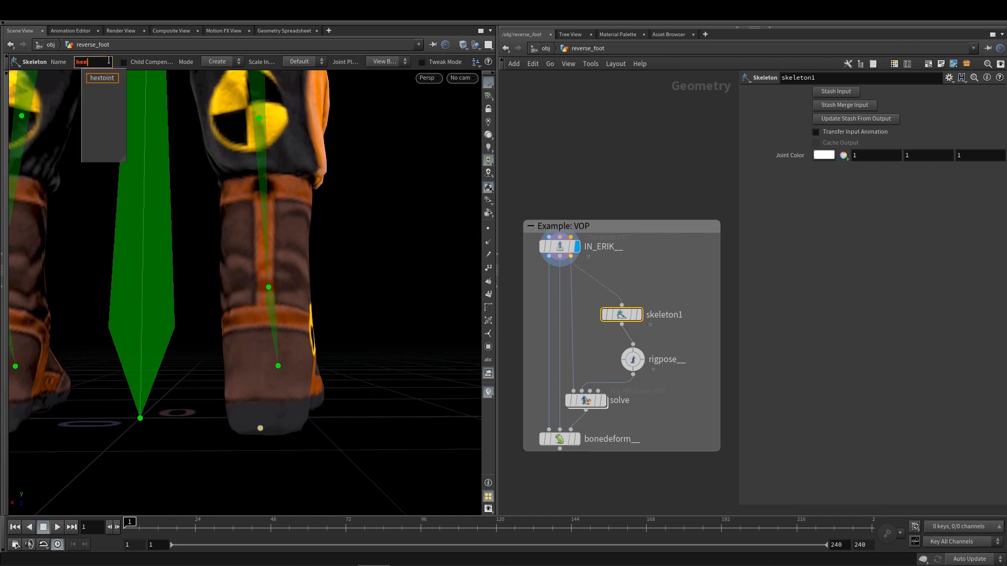
type("marker")
key("Return")
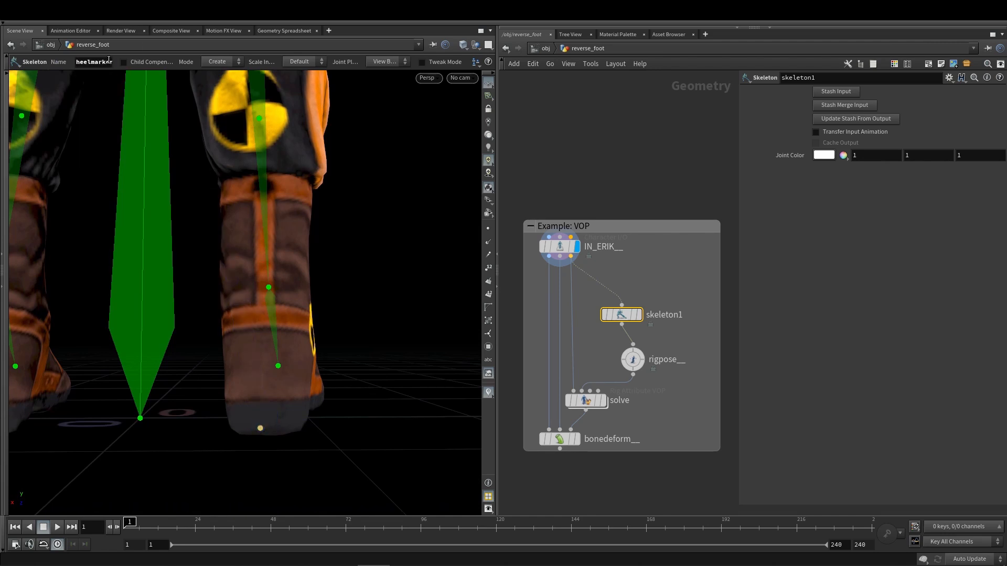
Step: Switch to Modify mode, show the transform handle and lower the heel joint onto the ground plane in the Right view
left_click(216, 62)
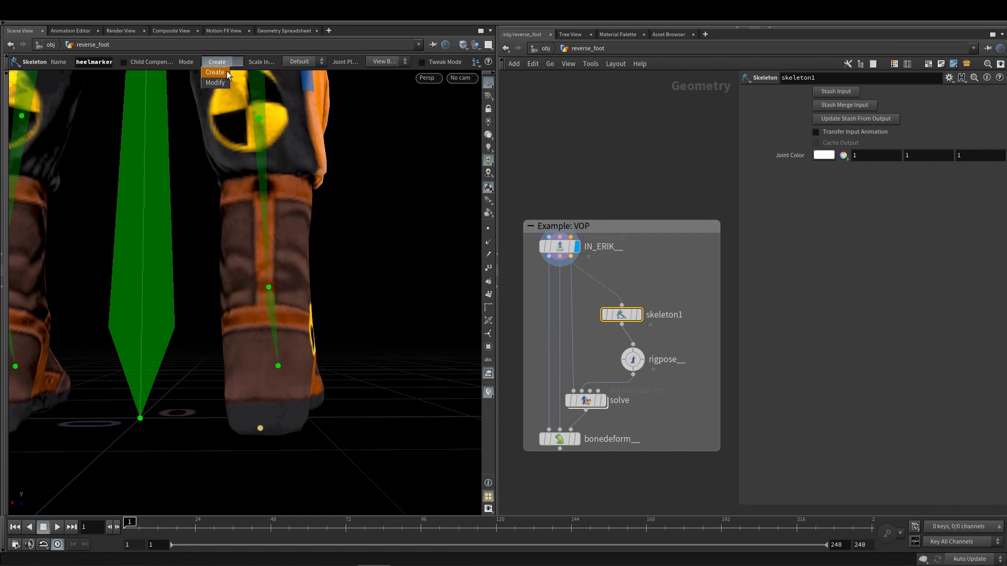
left_click(223, 85)
right_click(262, 426)
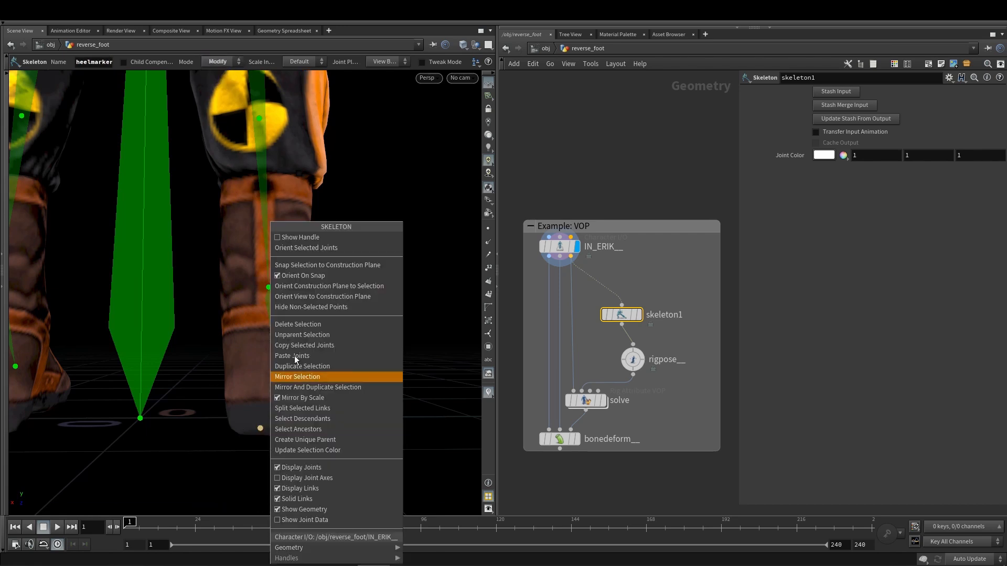
left_click(288, 231)
key("space+4")
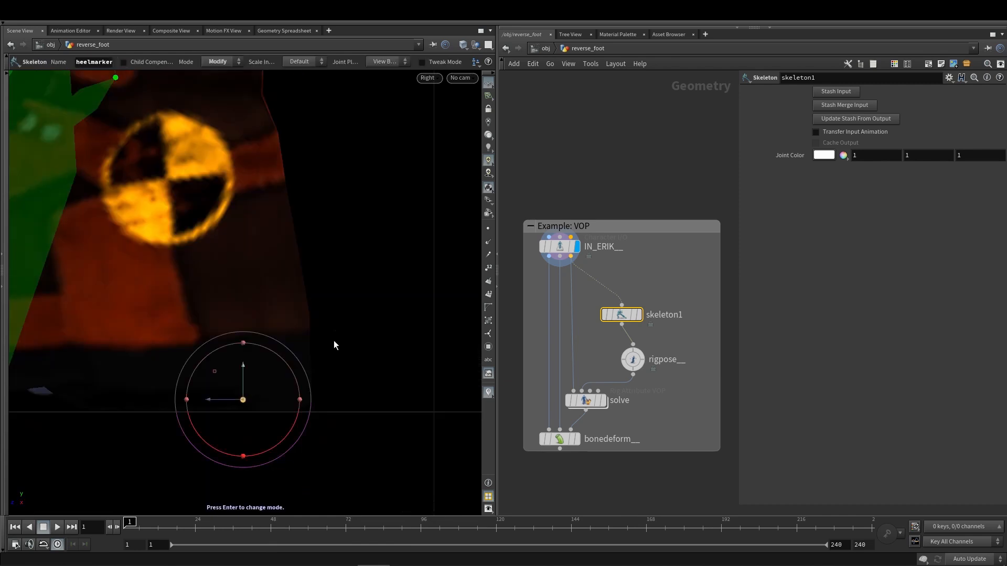
middle_click_drag(236, 364, 263, 360)
left_click_drag(265, 366, 264, 382)
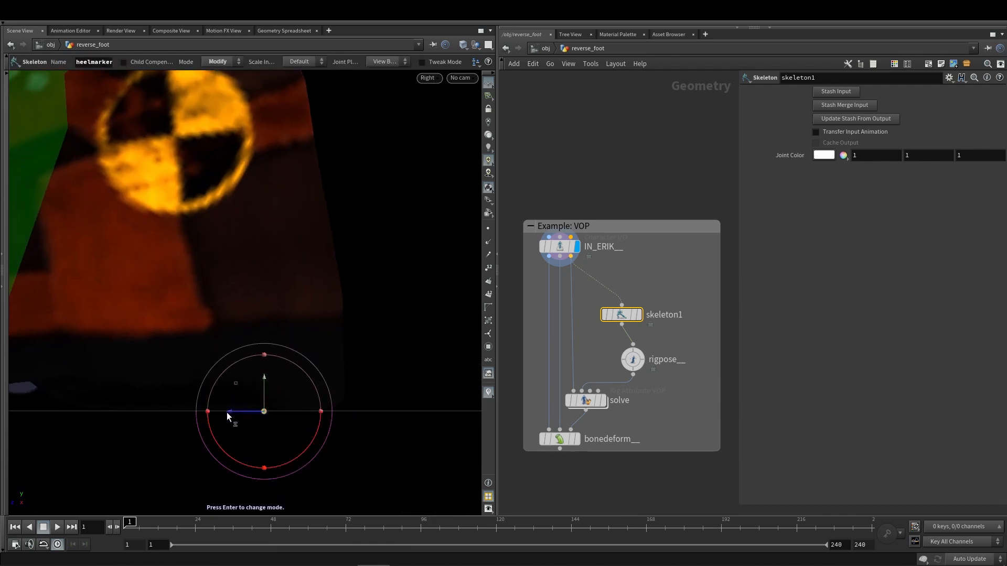
key("Escape")
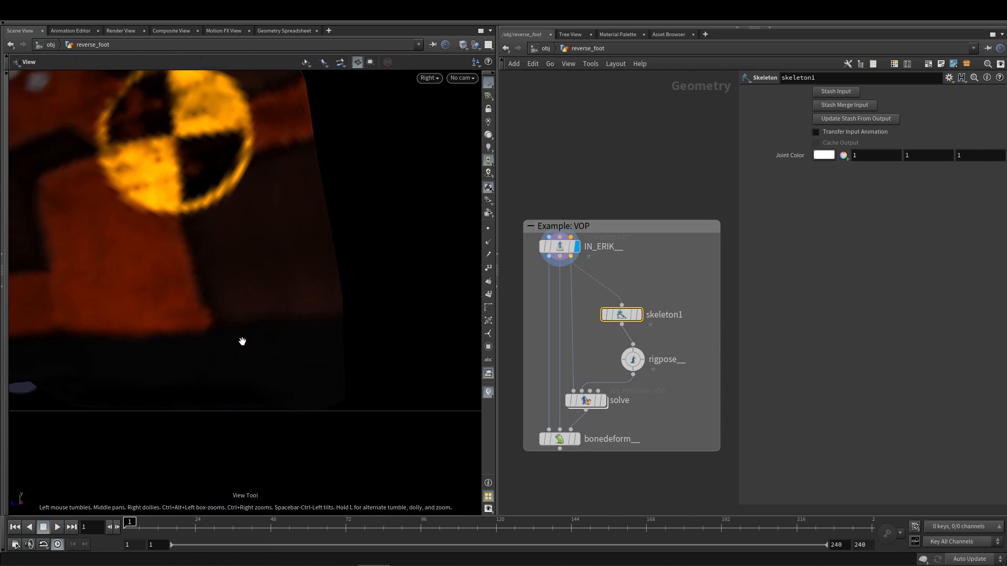
Step: Display the skeleton output of rigpose__, followed by that of the solve node, in perspective view
left_click_drag(256, 347, 284, 376)
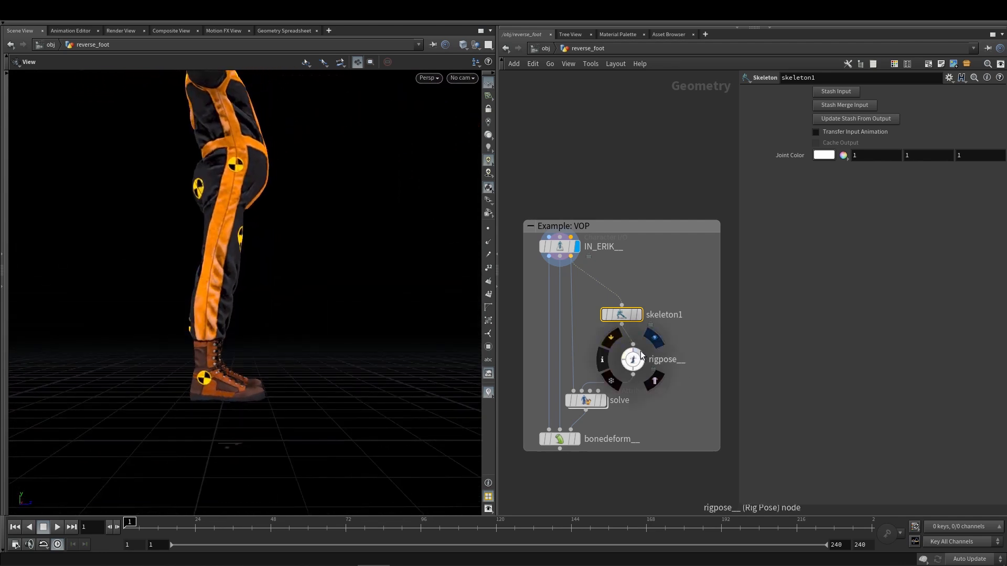
left_click(650, 338)
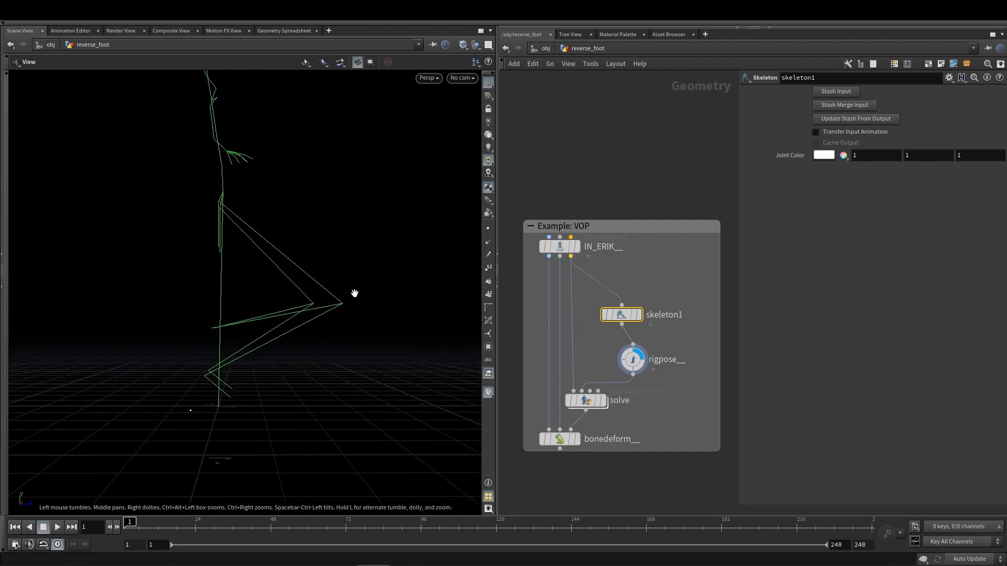
left_click(603, 402)
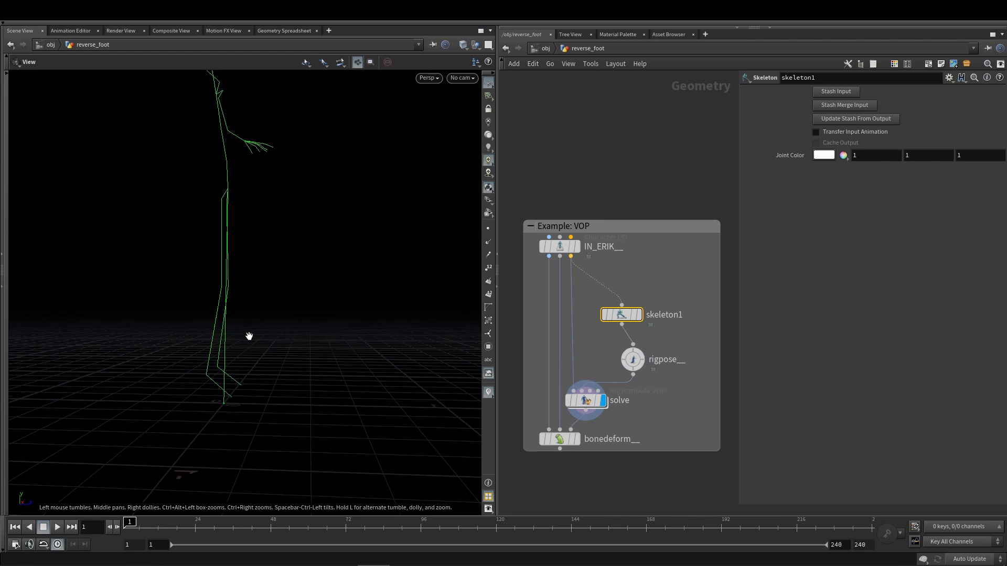
Step: Open the solve node's network and move the Get Point Transform nodes farther away from twoboneik
mouse_move(589, 403)
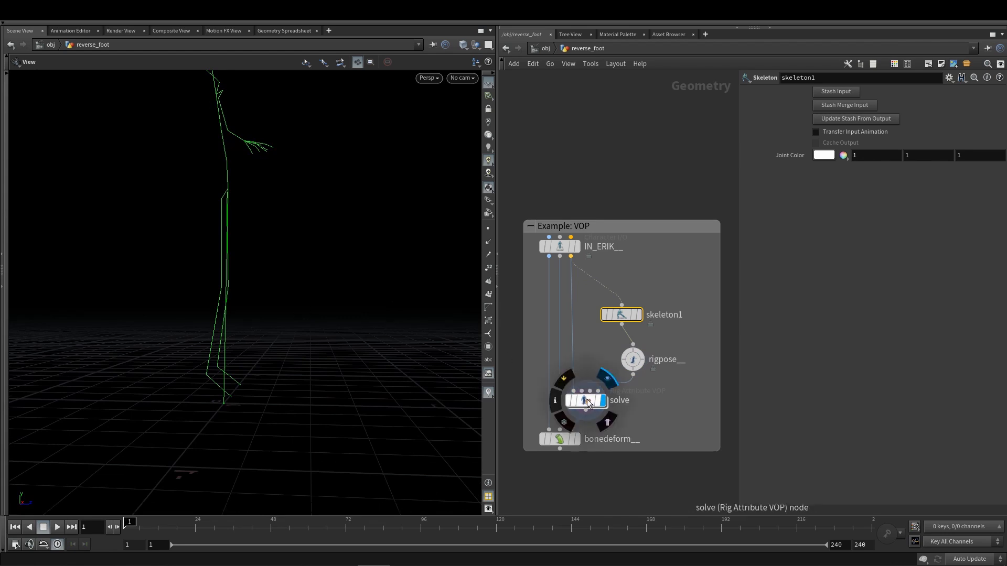
double_click(588, 402)
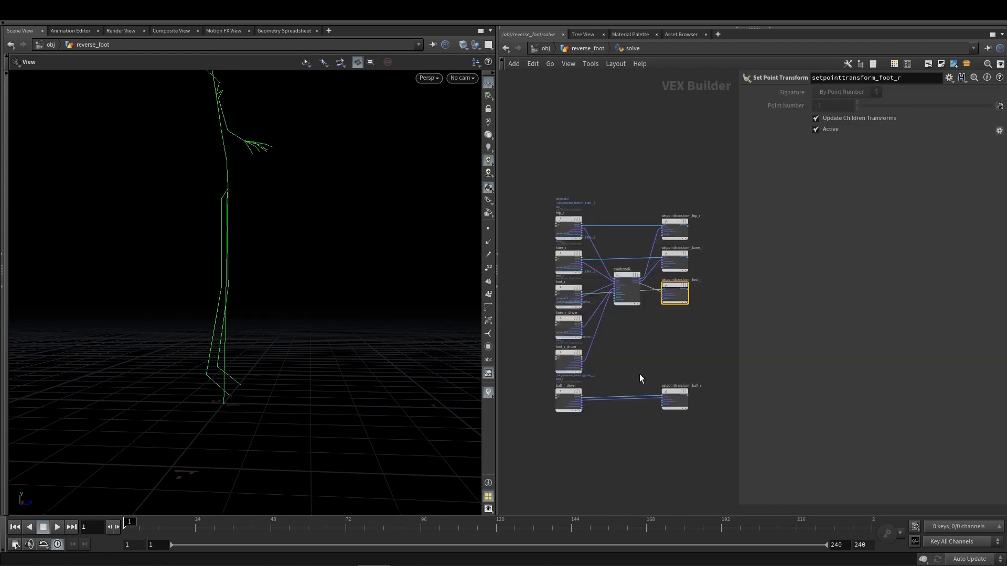
left_click_drag(539, 200, 583, 415)
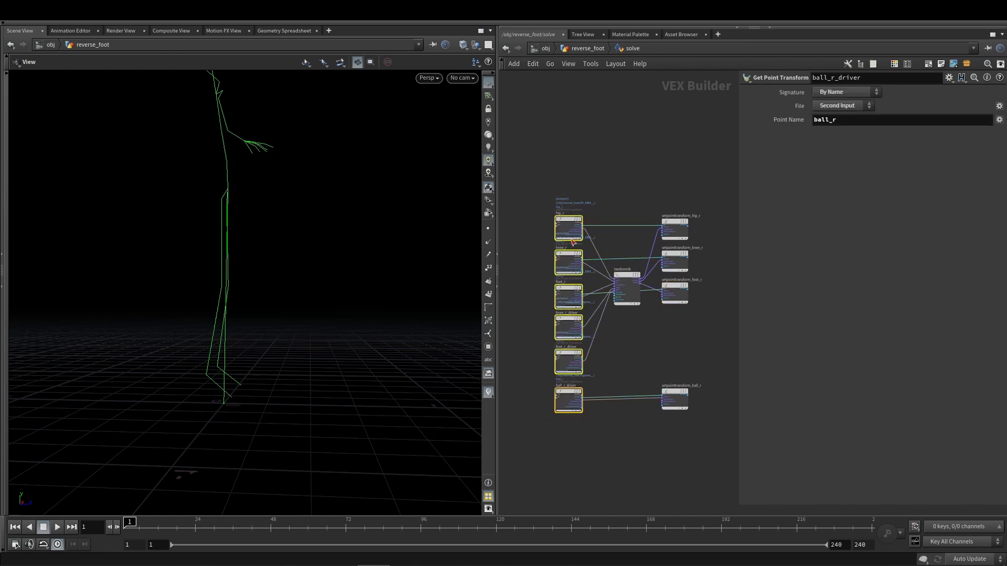
left_click_drag(570, 292, 537, 288)
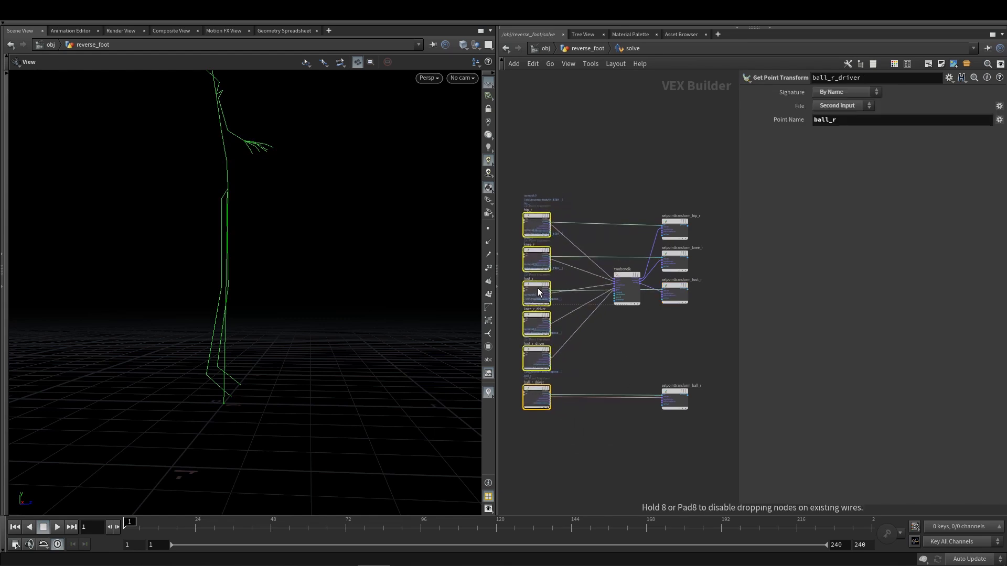
Step: Add a Reverse Foot node below twoboneik and examine its inputs and outputs
left_click(593, 358)
scroll(610, 347, "up", 3)
key("Tab")
type("reve")
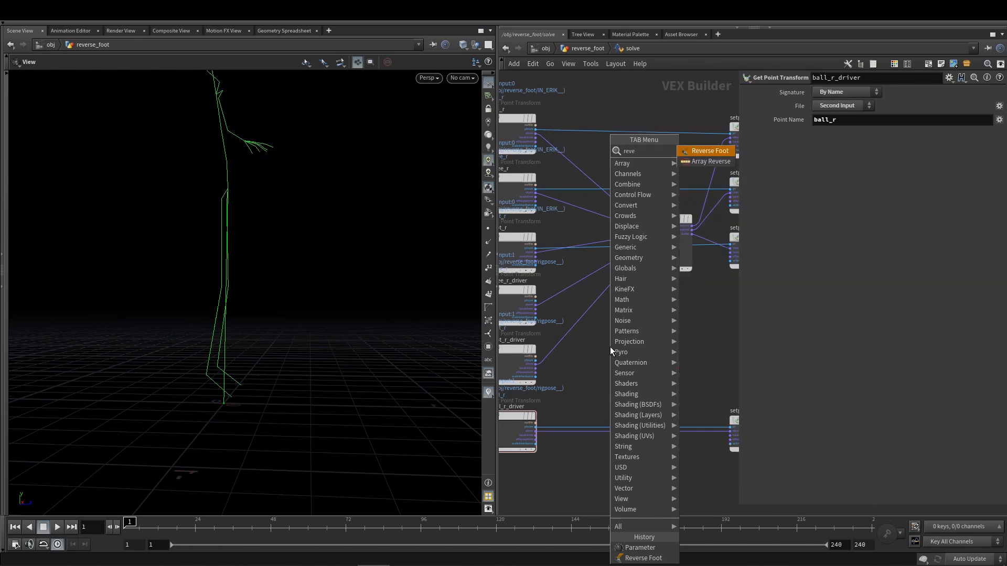
key("Return")
left_click(609, 347)
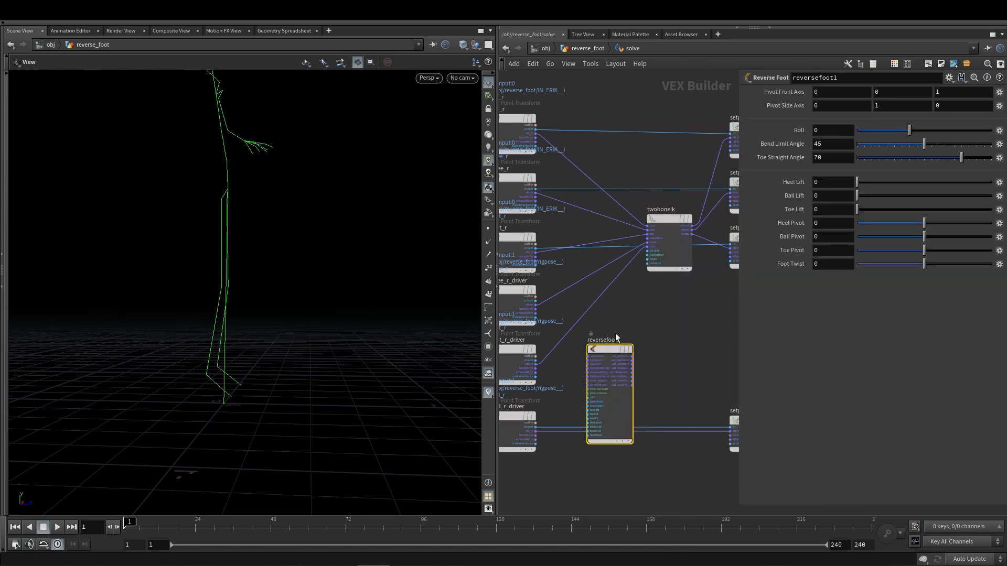
middle_click_drag(616, 333, 618, 311)
scroll(619, 311, "up", 5)
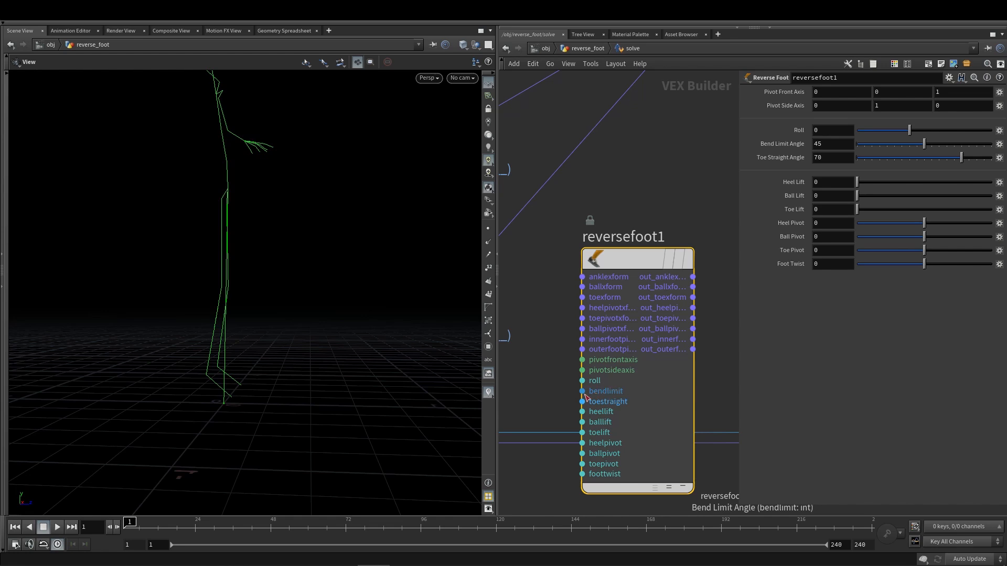
scroll(597, 395, "down", 5)
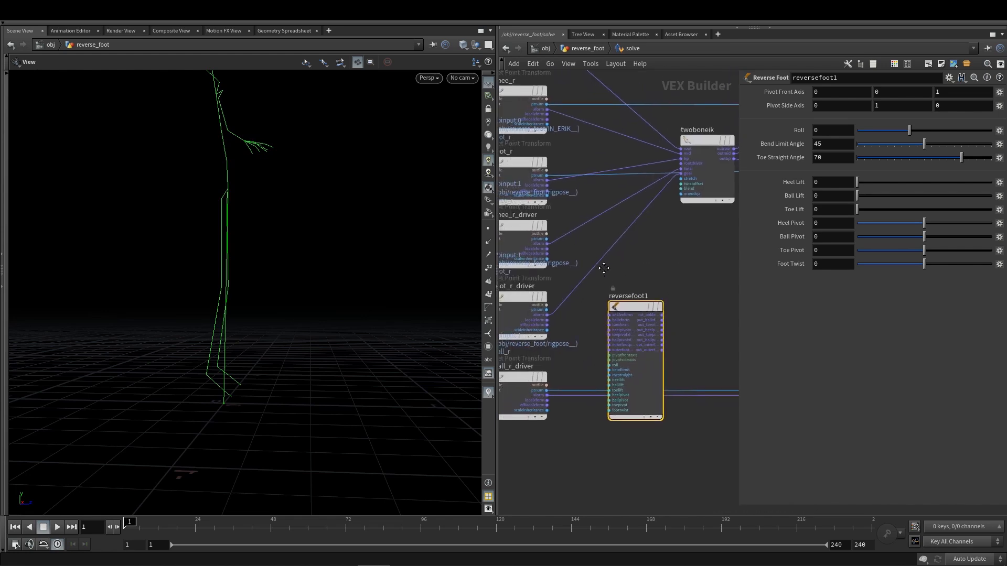
Step: Add a Get Point Transform node for the heelmarkerR joint below ball_r_driver in the solve network, using the joint from the viewport
key("u")
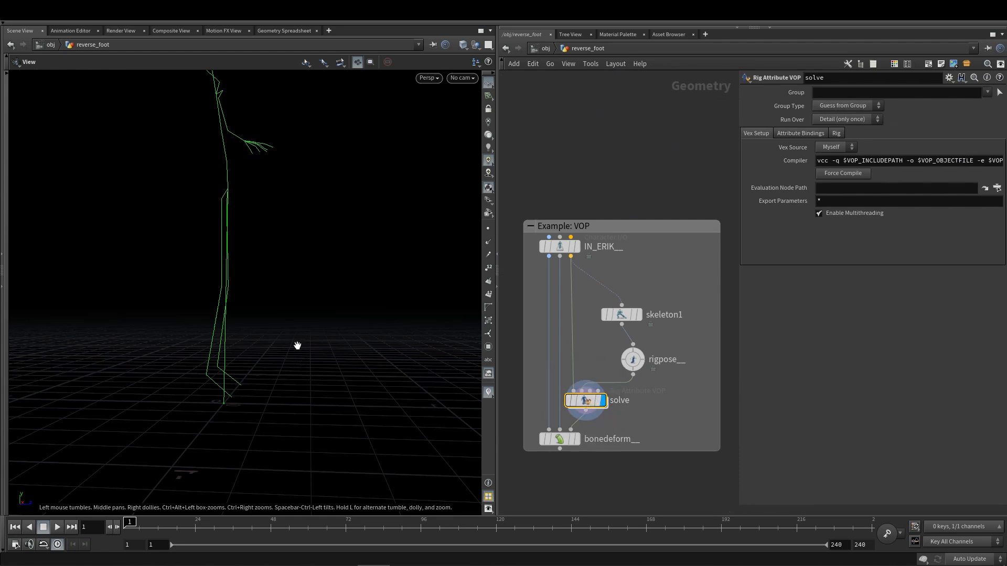
middle_click_drag(242, 396, 241, 371)
scroll(237, 370, "up", 5)
double_click(580, 403)
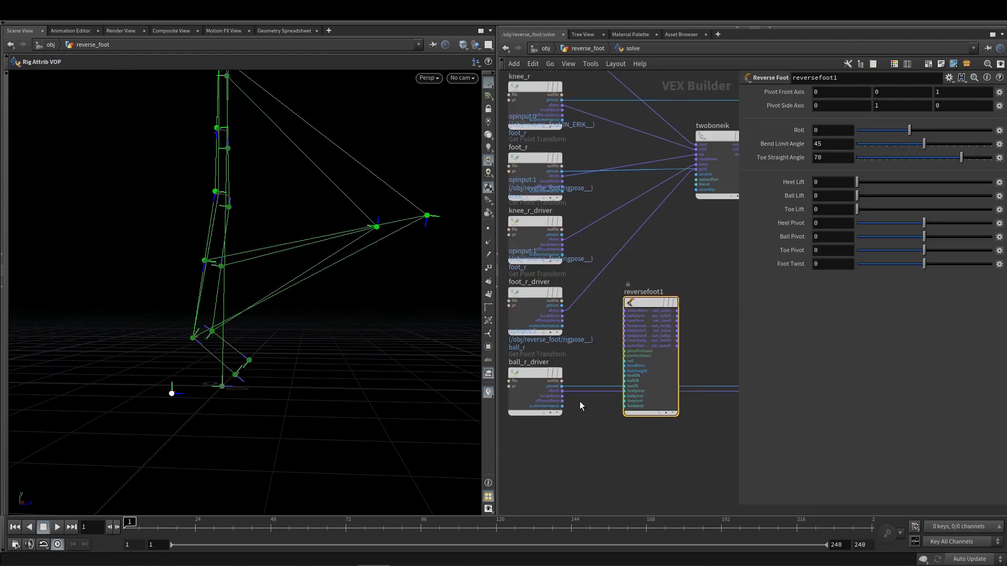
middle_click_drag(581, 450, 597, 409)
left_click_drag(171, 392, 558, 424)
scroll(615, 298, "up", 5)
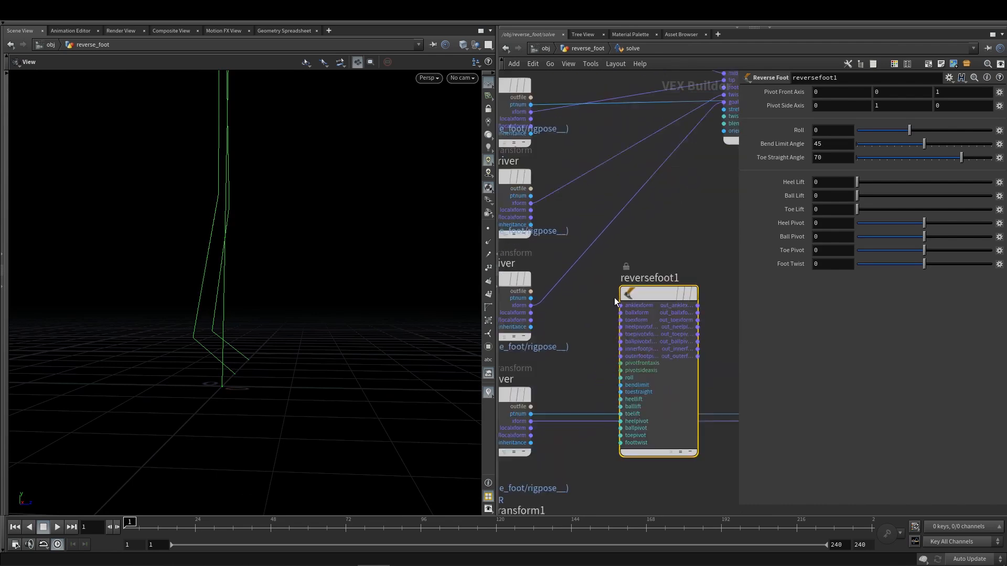
Step: Connect the xform output of foot_r_driver to the anklexform input of the Reverse Foot node
scroll(597, 352, "down", 4)
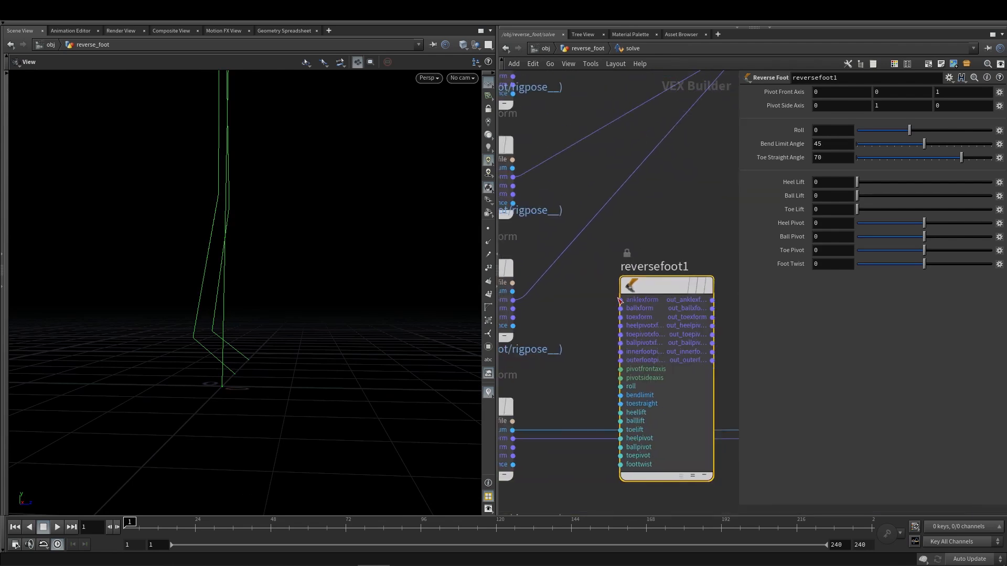
left_click_drag(609, 336, 544, 313)
scroll(585, 321, "down", 3)
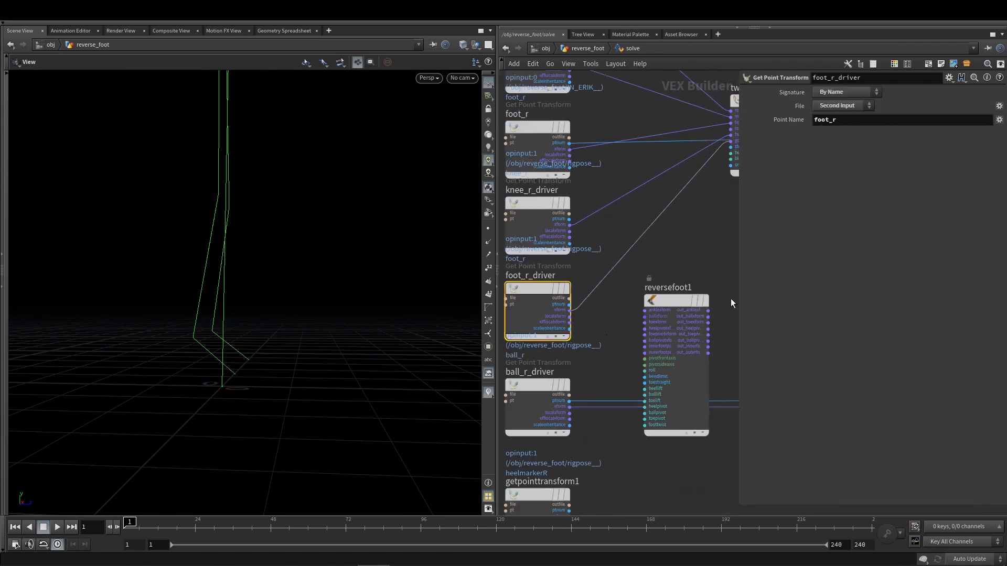
scroll(569, 302, "up", 5)
left_click(572, 322)
middle_click_drag(639, 316, 570, 296)
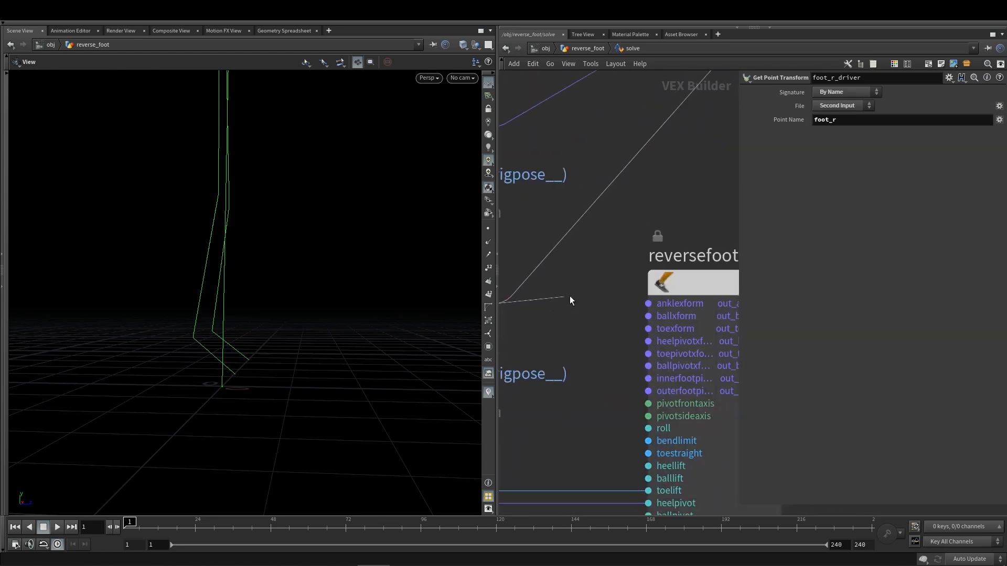
left_click(635, 303)
scroll(606, 328, "down", 2)
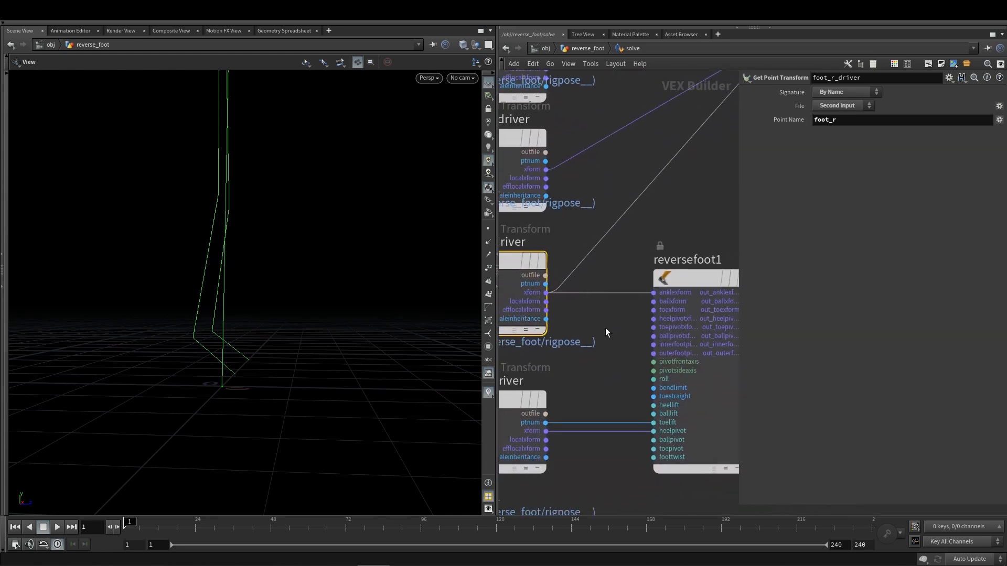
Step: Connect the xform output of ball_r_driver to the Reverse Foot node's ballxform input
left_click(530, 404)
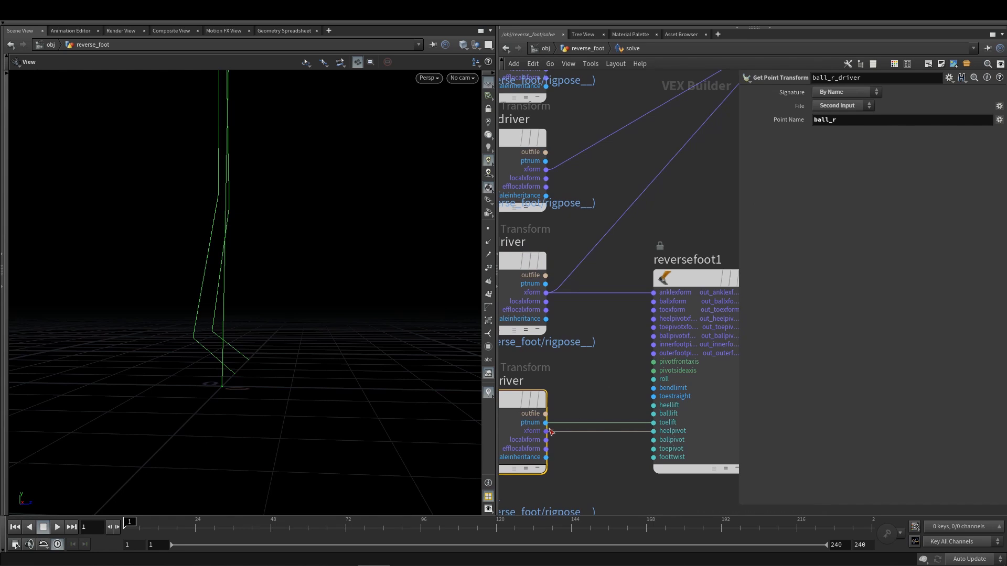
left_click(546, 430)
left_click(653, 301)
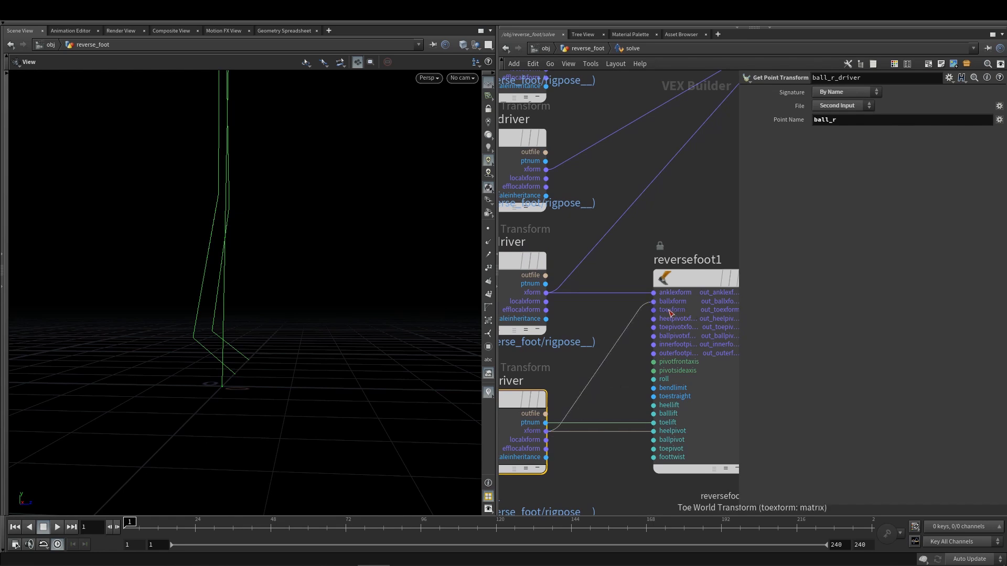
Step: Wire the xform output of the heelmarkerR Get Point Transform node into the Reverse Foot node's heelpivotxform input
middle_click_drag(556, 482, 603, 363)
scroll(603, 363, "down", 1)
left_click(583, 430)
middle_click_drag(643, 392, 591, 383)
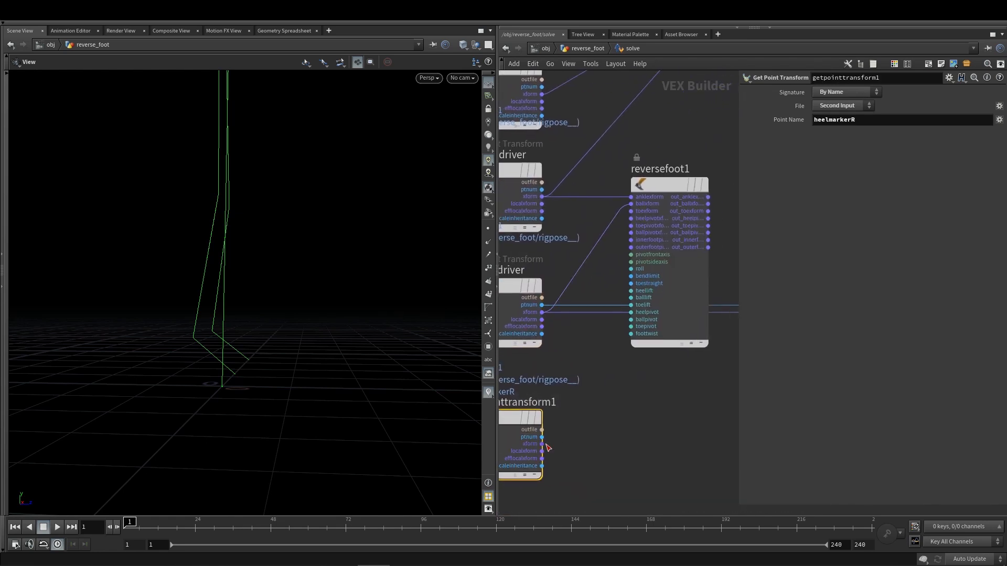
left_click(543, 444)
scroll(625, 226, "up", 5)
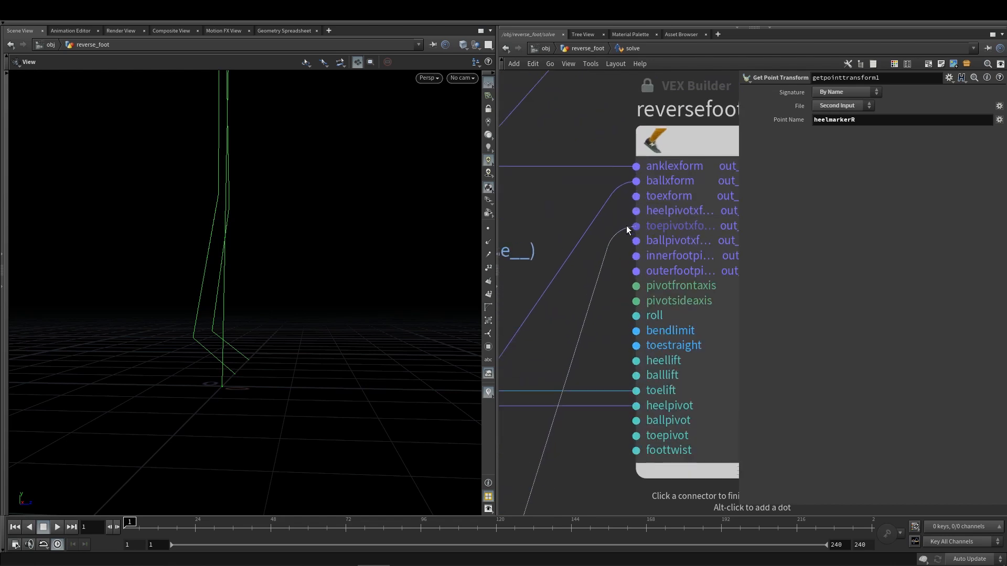
left_click(596, 344)
scroll(597, 341, "down", 4)
Step: Check the heelmarkerR joint's axes in the viewport and set the Reverse Foot node's Pivot Side Axis to 1, 0, 0
left_click(594, 248)
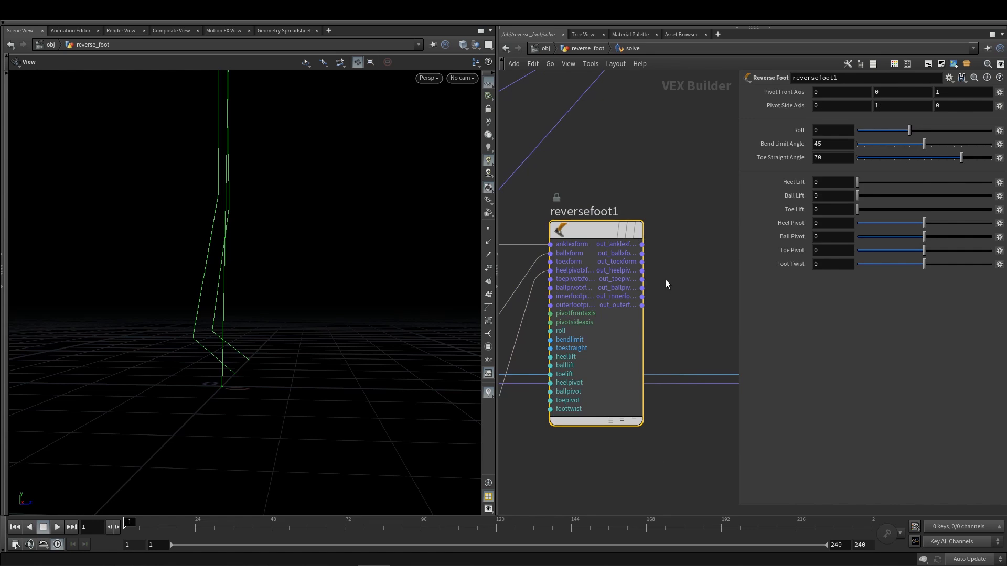
key("u")
key("Return")
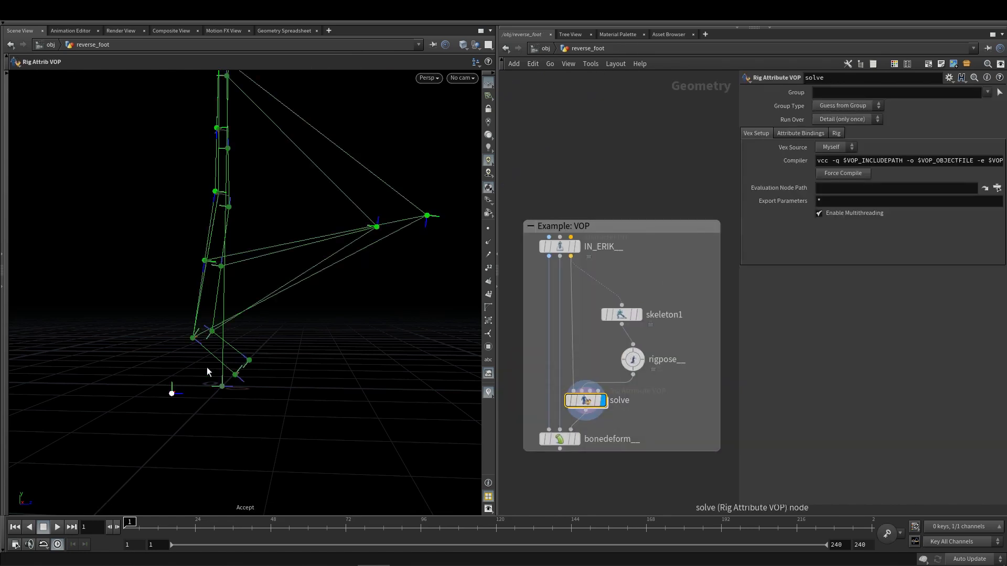
scroll(178, 391, "up", 5)
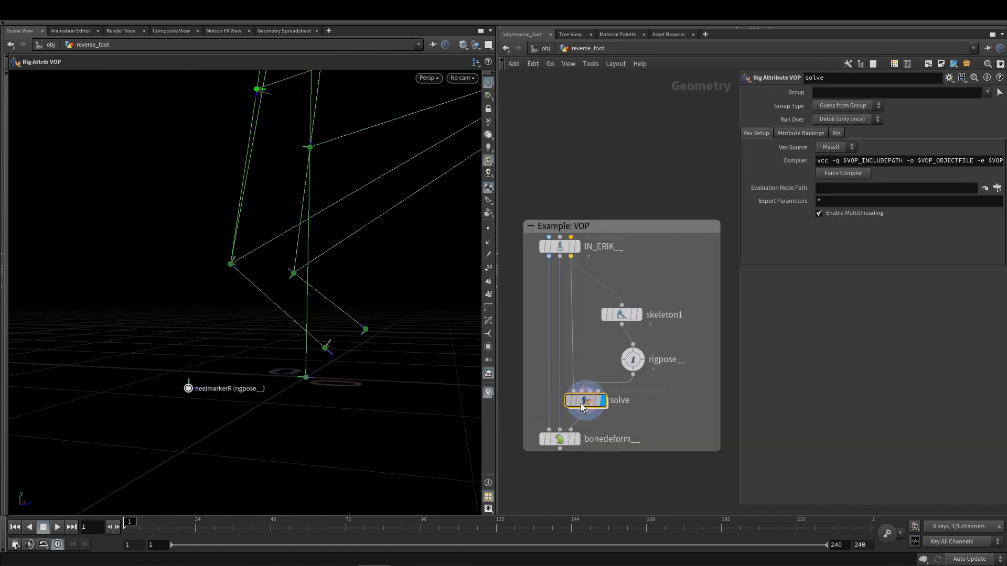
double_click(582, 402)
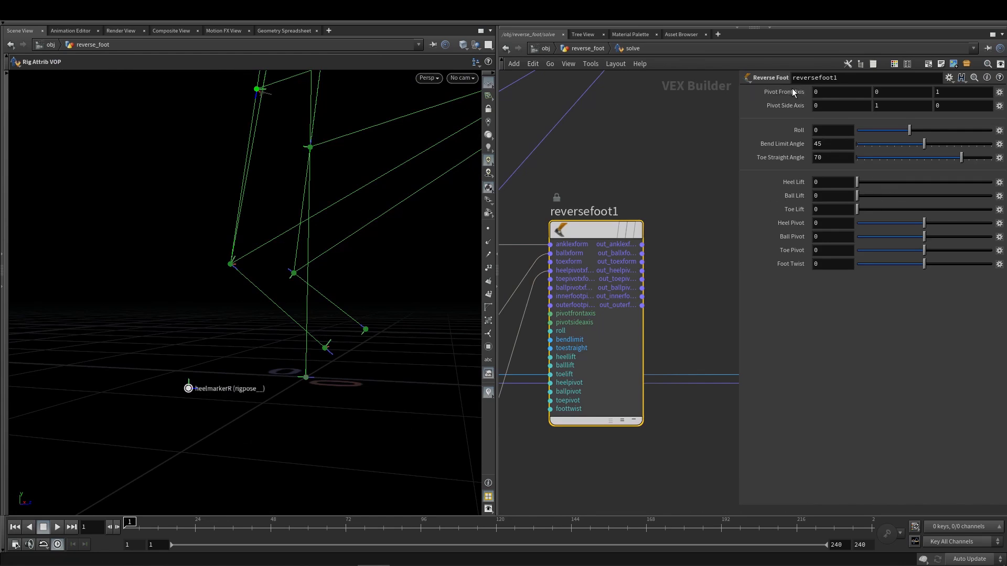
left_click_drag(204, 391, 199, 397)
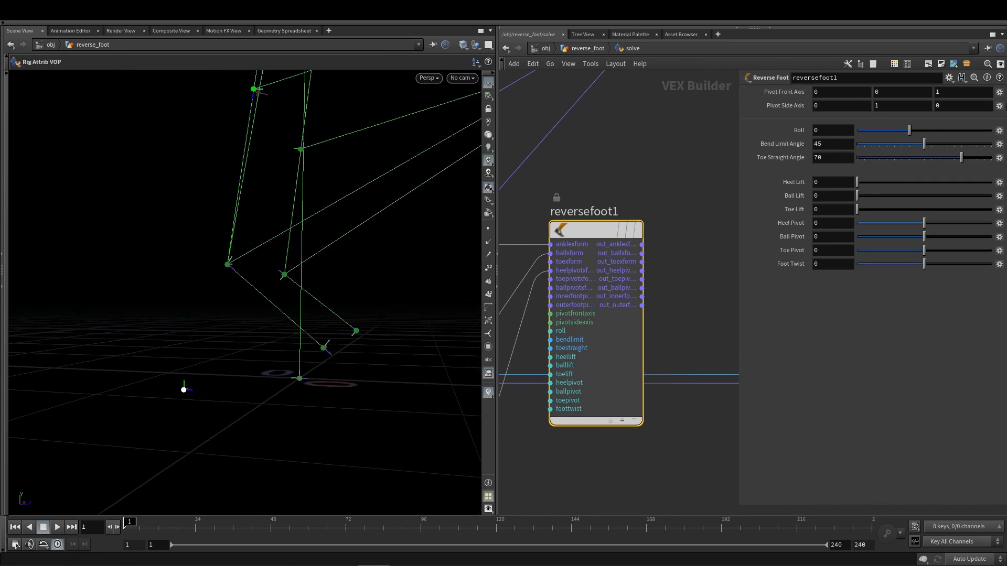
left_click_drag(272, 348, 228, 363, "alt")
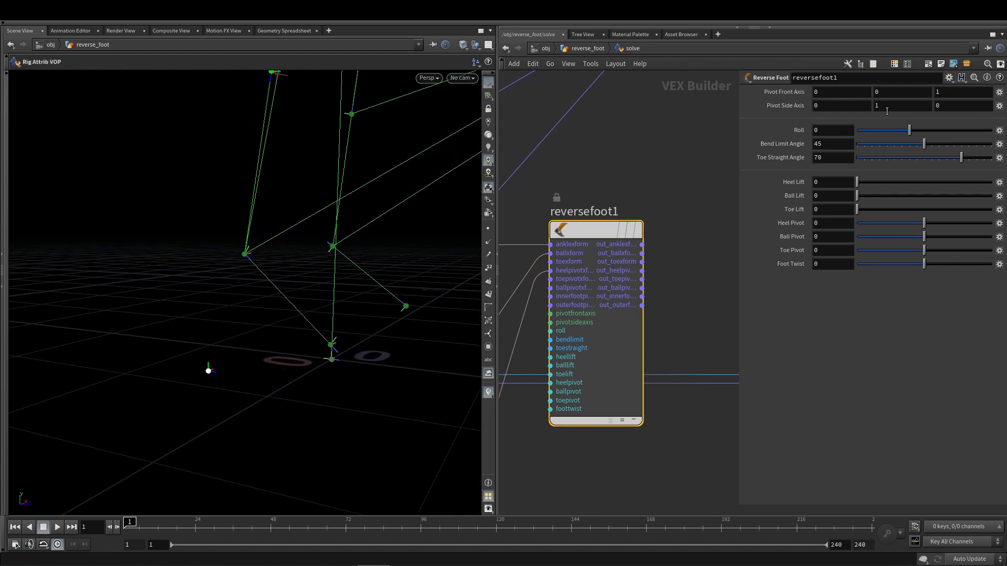
left_click(827, 107)
type("1")
left_click(913, 106)
type("0")
key("Return")
key("Escape")
left_click_drag(381, 231, 435, 342)
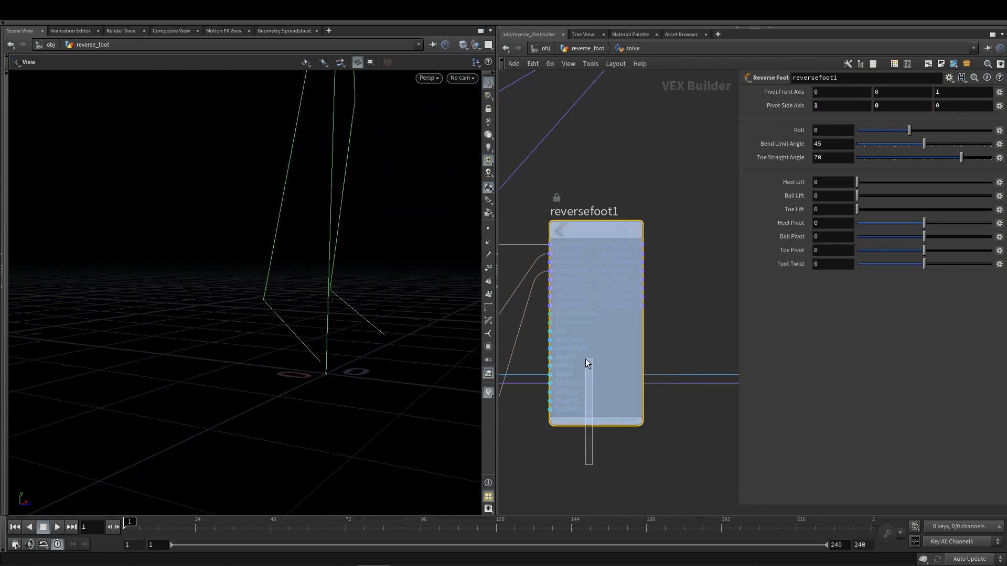
Step: Add a Parameter node below the heelmarkerR Get Point Transform node and connect its parm output to the Reverse Foot node's heelpivot input
scroll(566, 485, "down", 3)
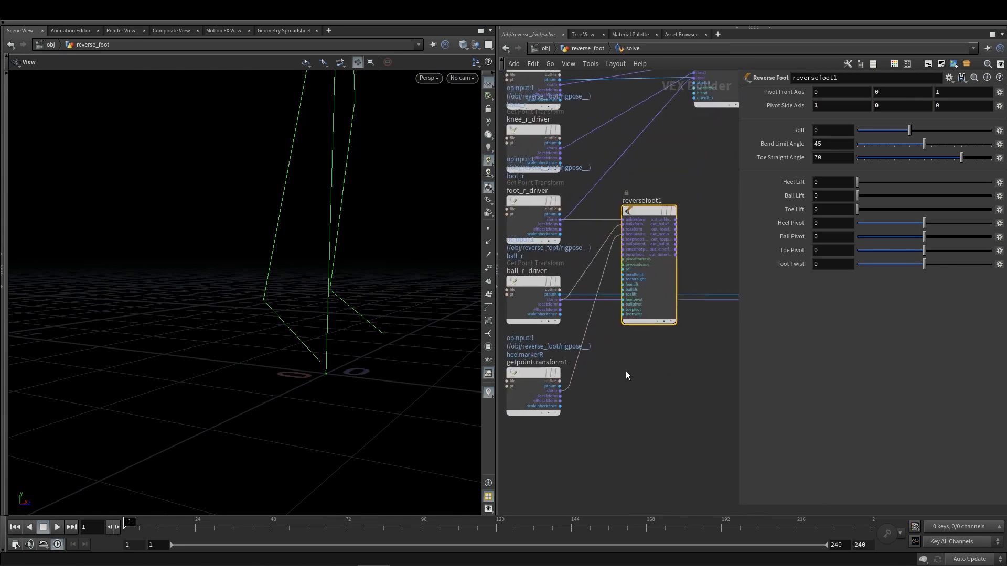
key("Tab")
type("para")
key("Return")
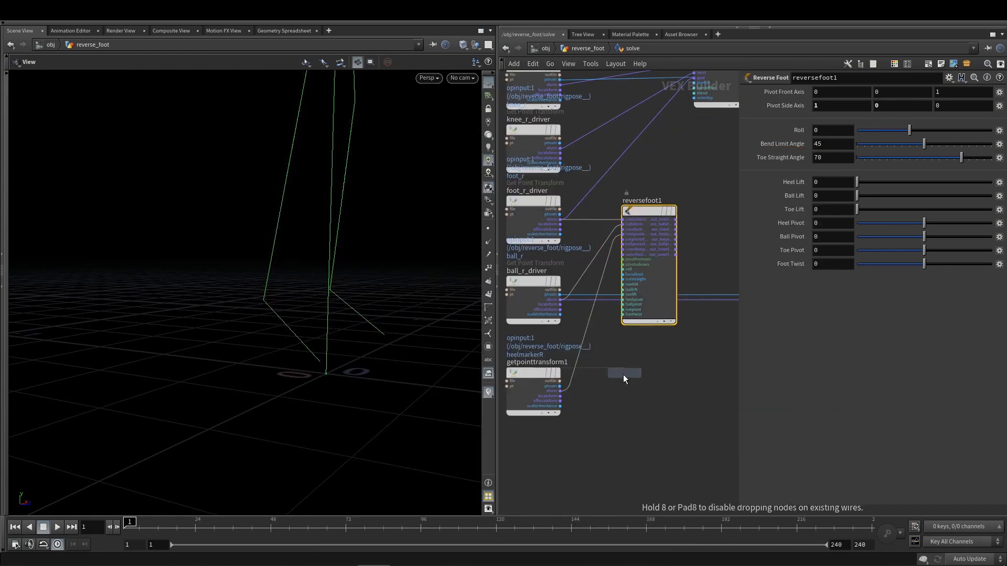
left_click(529, 457)
scroll(561, 467, "up", 4)
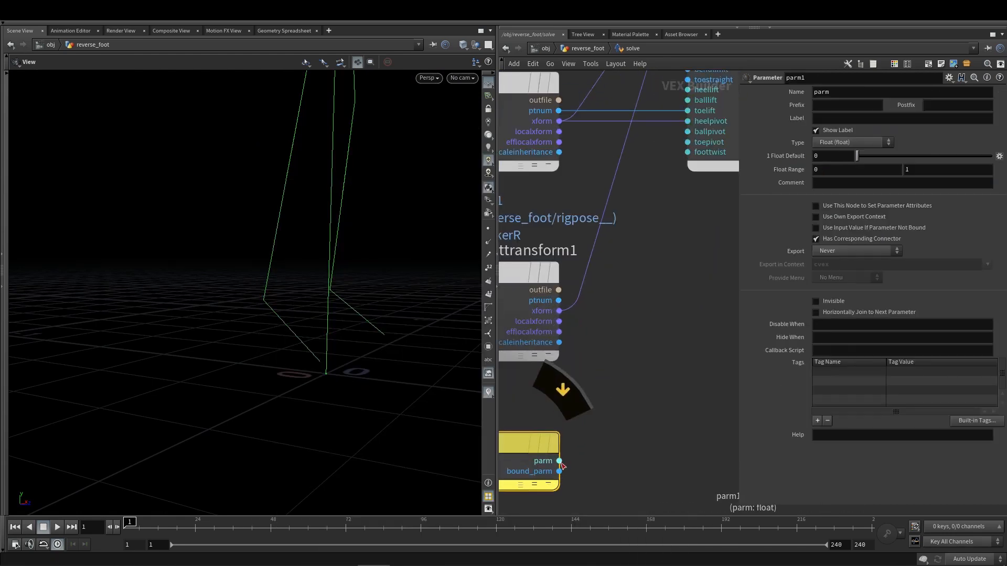
left_click(559, 461)
scroll(630, 304, "up", 5)
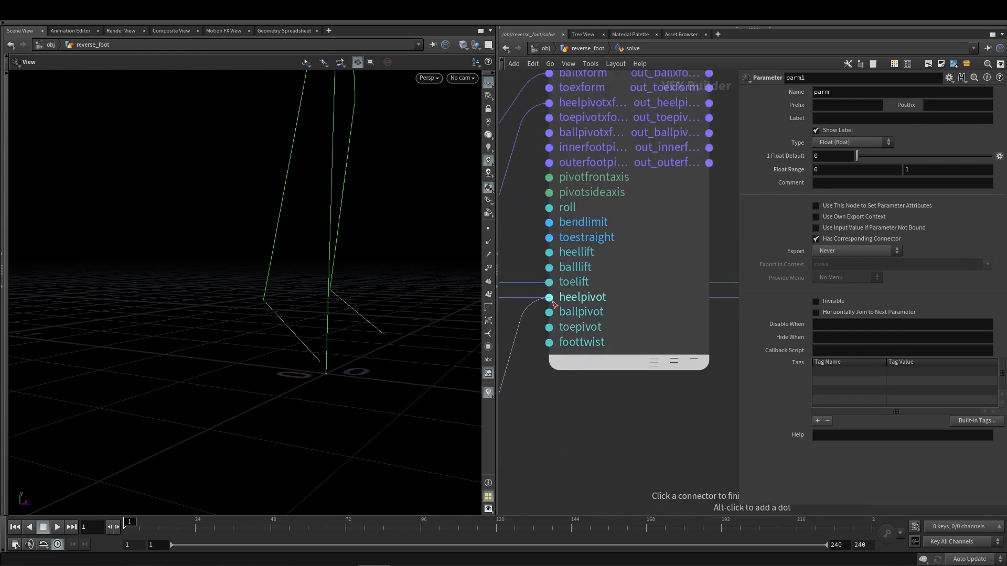
left_click(551, 299)
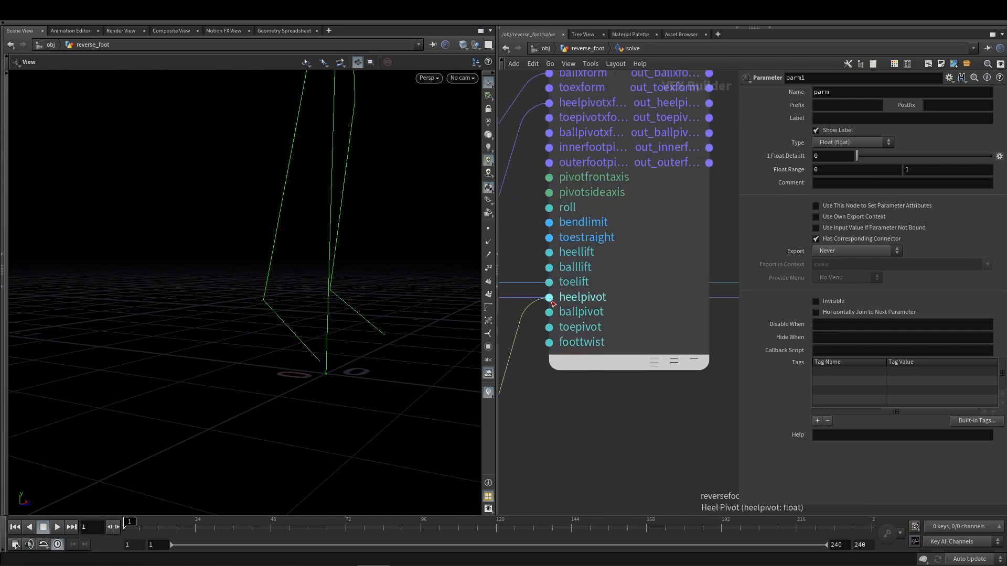
Step: Connect the Reverse Foot node's out_anklexform output to the goal input of twoboneik, replacing the foot_r_driver connection
scroll(599, 411, "down", 5)
middle_click_drag(636, 419, 594, 434)
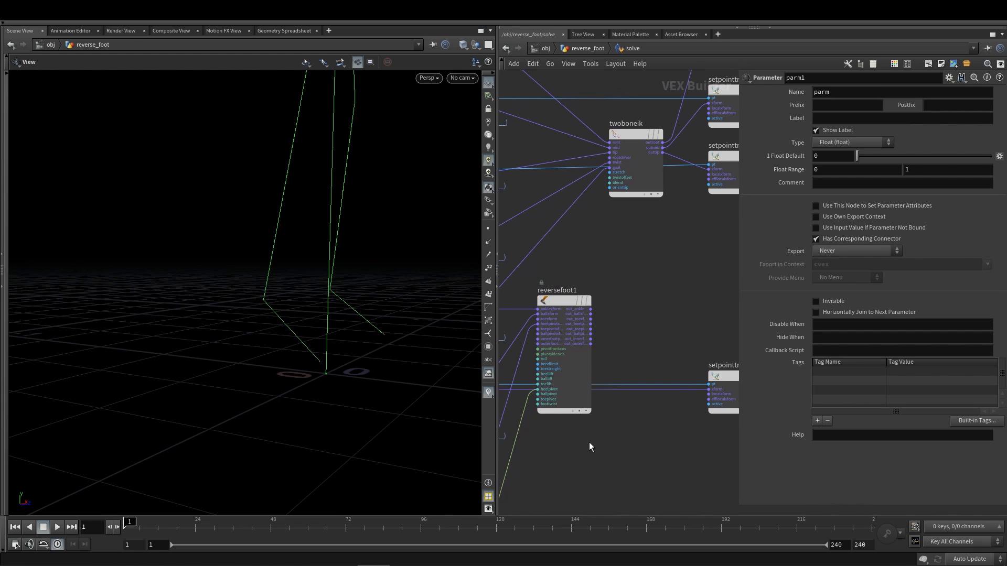
scroll(606, 312, "up", 4)
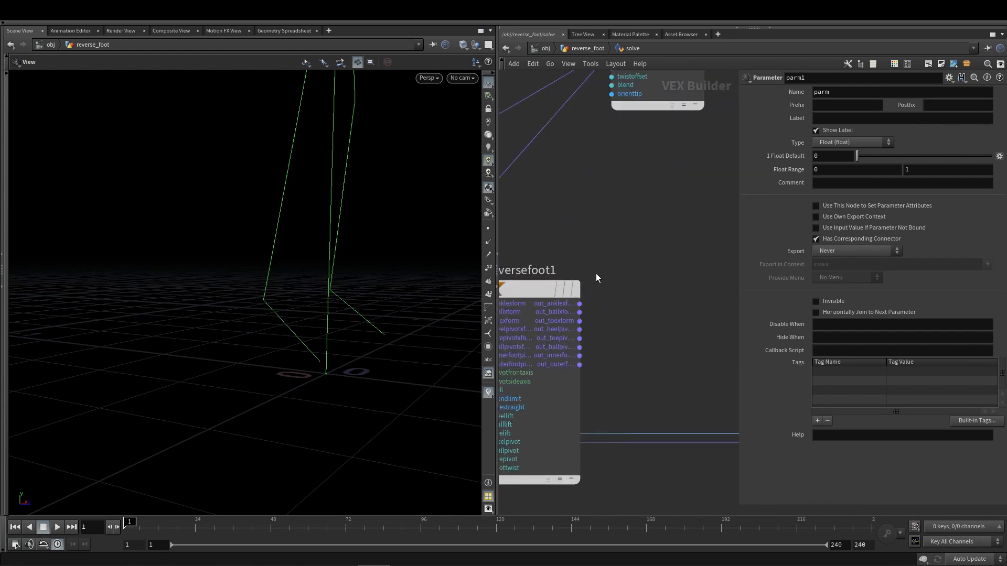
scroll(587, 283, "up", 2)
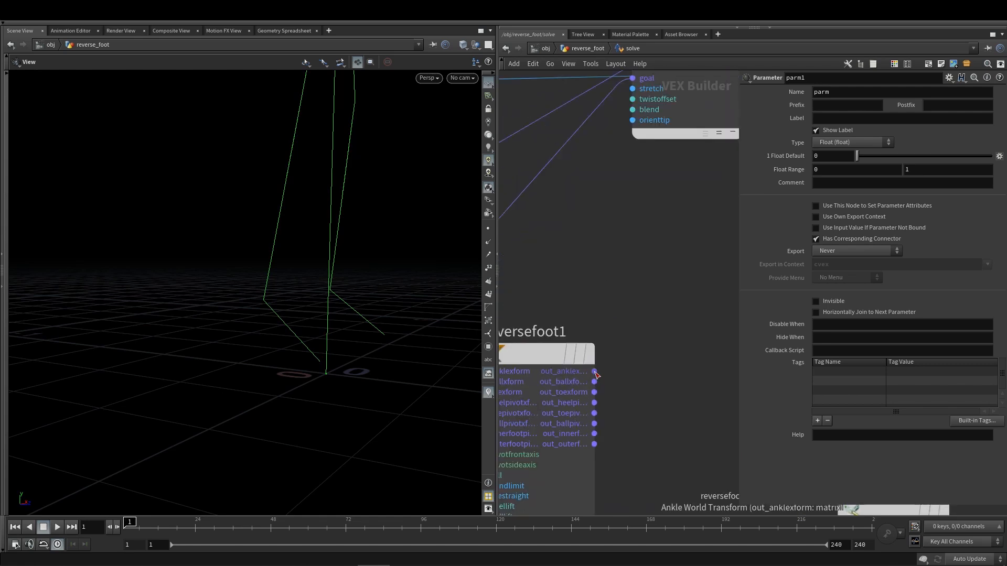
left_click(596, 372)
scroll(628, 283, "down", 3)
scroll(624, 315, "up", 3)
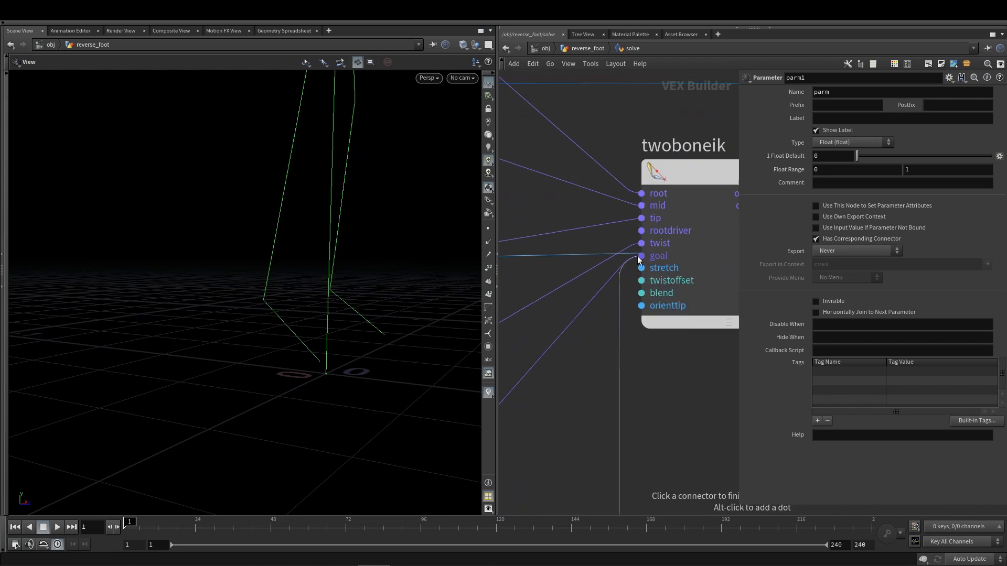
left_click(638, 256)
Step: Connect the Reverse Foot node's out_ballxform output to the xform input of the ball joint's Set Point Transform node
scroll(577, 386, "down", 4)
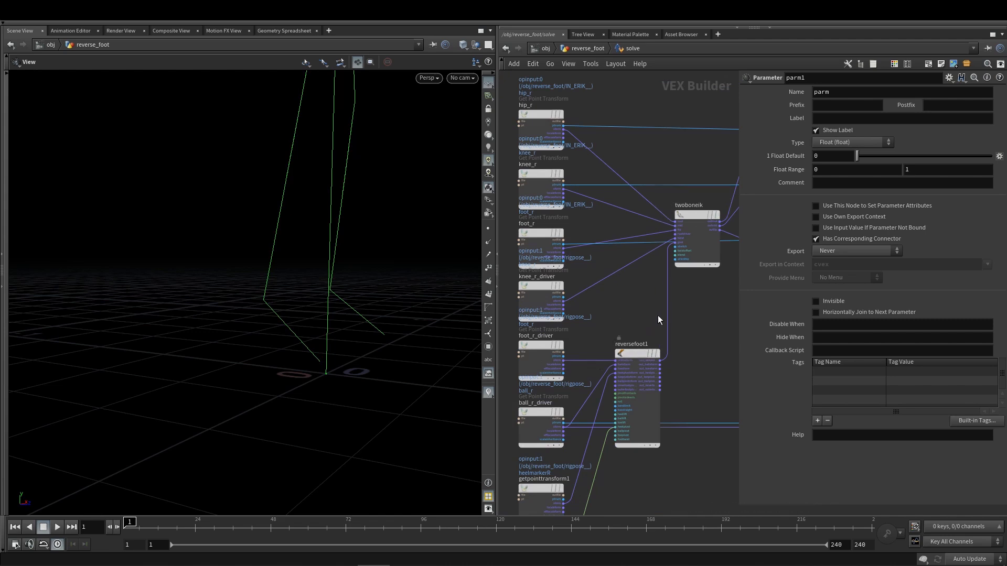
middle_click_drag(674, 353, 588, 297)
scroll(575, 326, "up", 4)
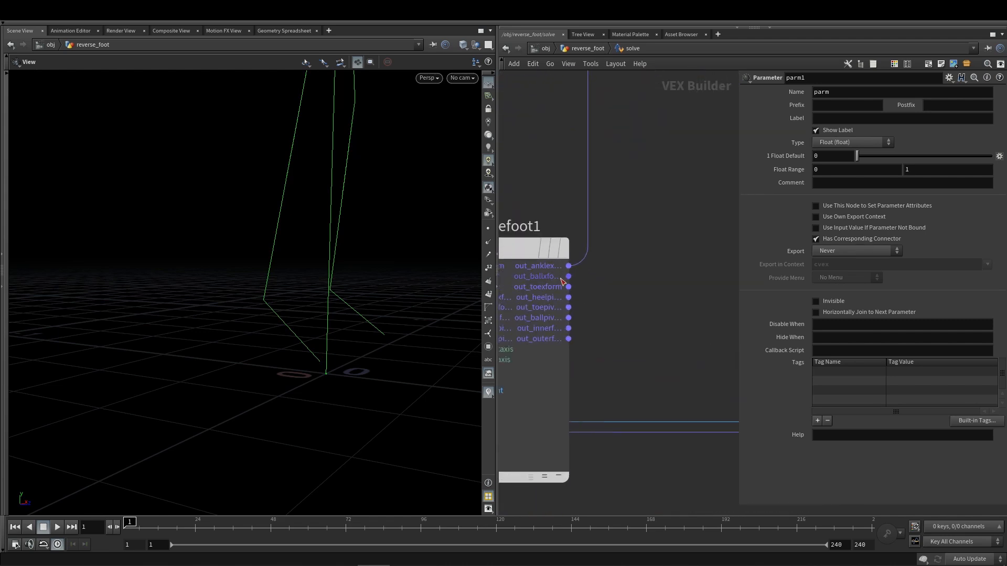
left_click(564, 278)
scroll(661, 300, "down", 2)
middle_click_drag(696, 346, 567, 304)
scroll(568, 304, "up", 2)
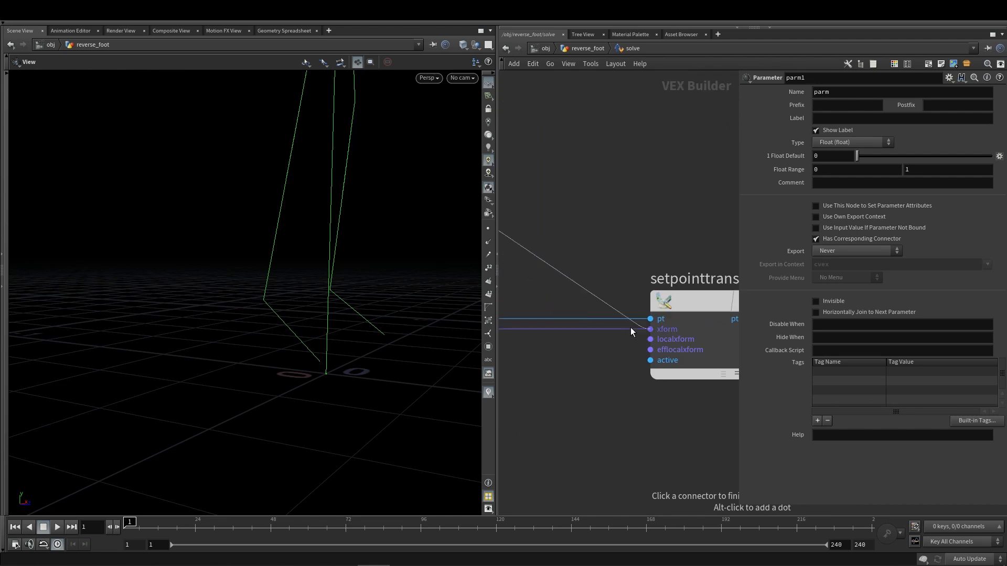
left_click(630, 327)
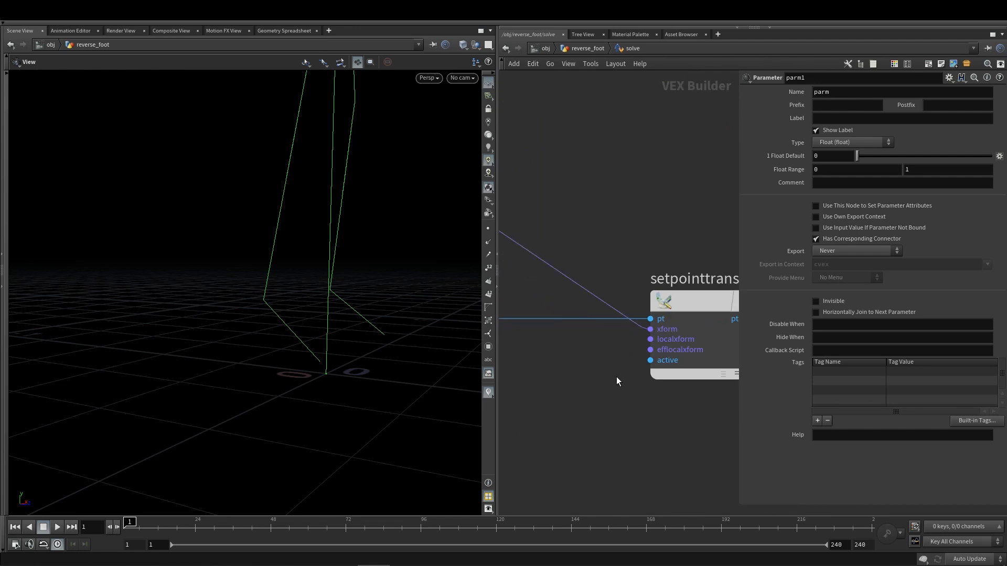
Step: Return to the reverse_foot network, display bonedeform__, and vary the solve node's parm value to test the heel pivot
scroll(615, 377, "down", 2)
middle_click_drag(589, 406, 708, 480)
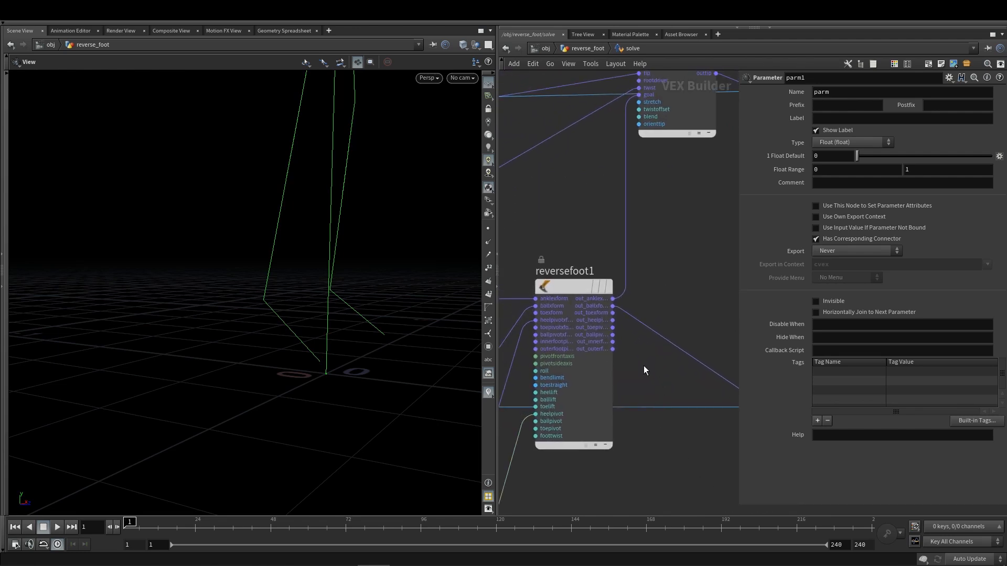
key("u")
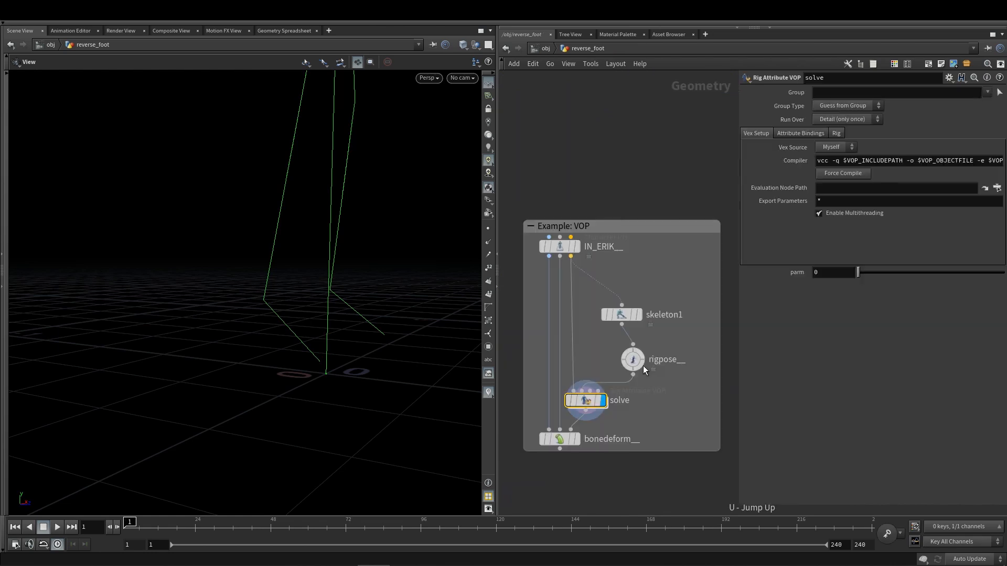
left_click(577, 439)
left_click_drag(241, 313, 304, 353)
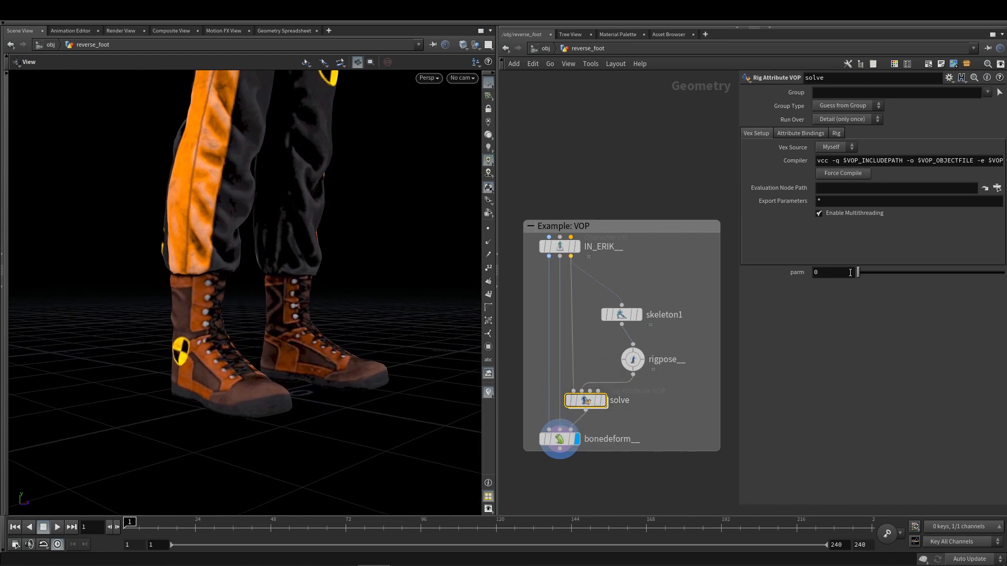
middle_click_drag(850, 272, 998, 258)
middle_click_drag(781, 257, 755, 257)
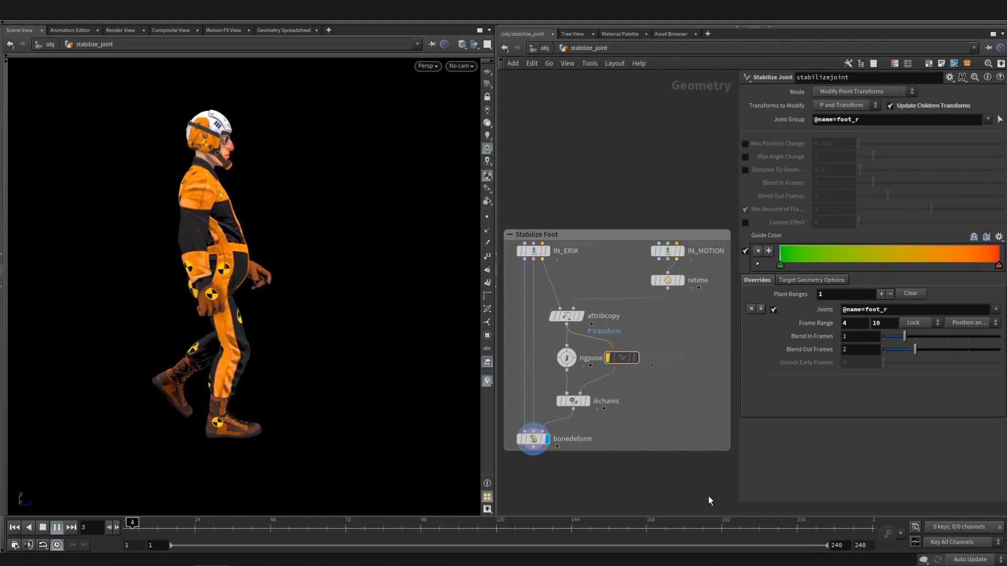
Step: Play and stop the walk animation in the stabilize_joint network to review the foot stabilization
key("Down")
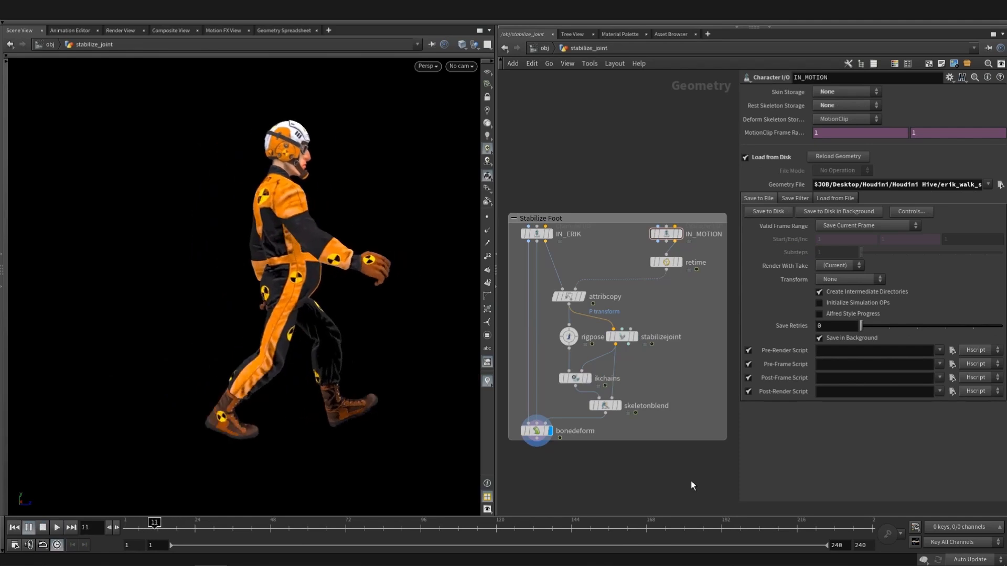
key("Up")
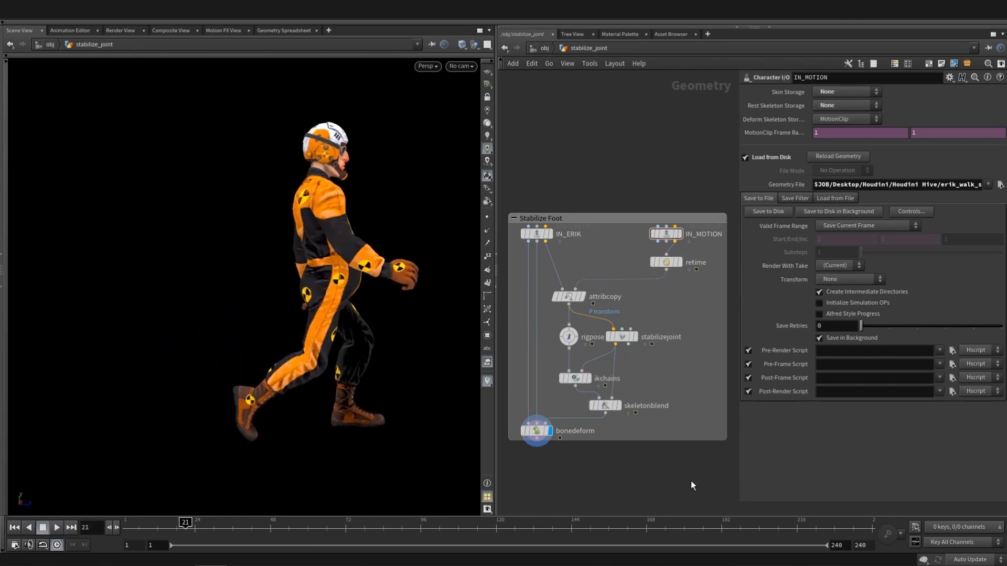
key("Down")
key("Up")
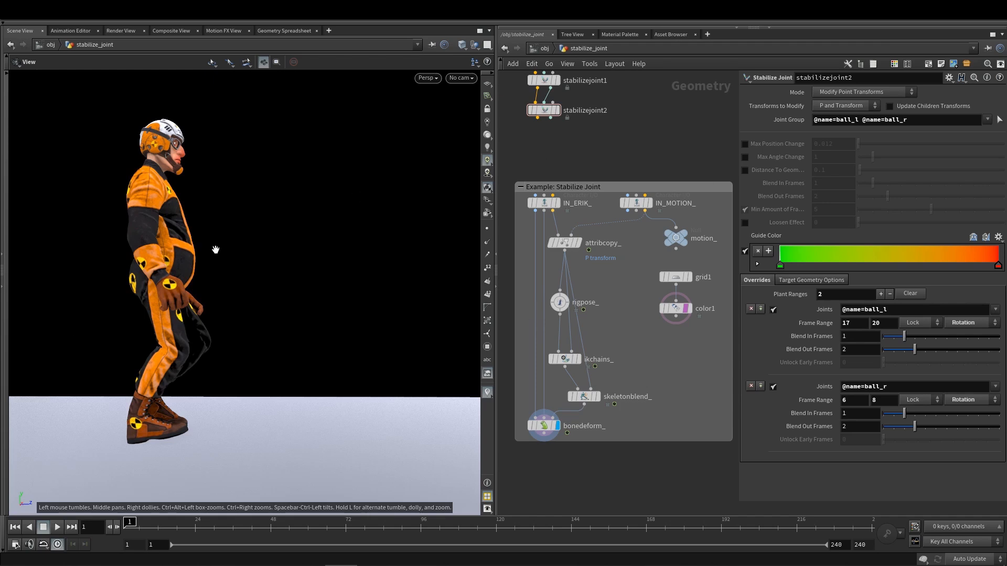
Step: Step through the walk animation to examine how the feet plant on the ground, and return to frame 1
key("Up")
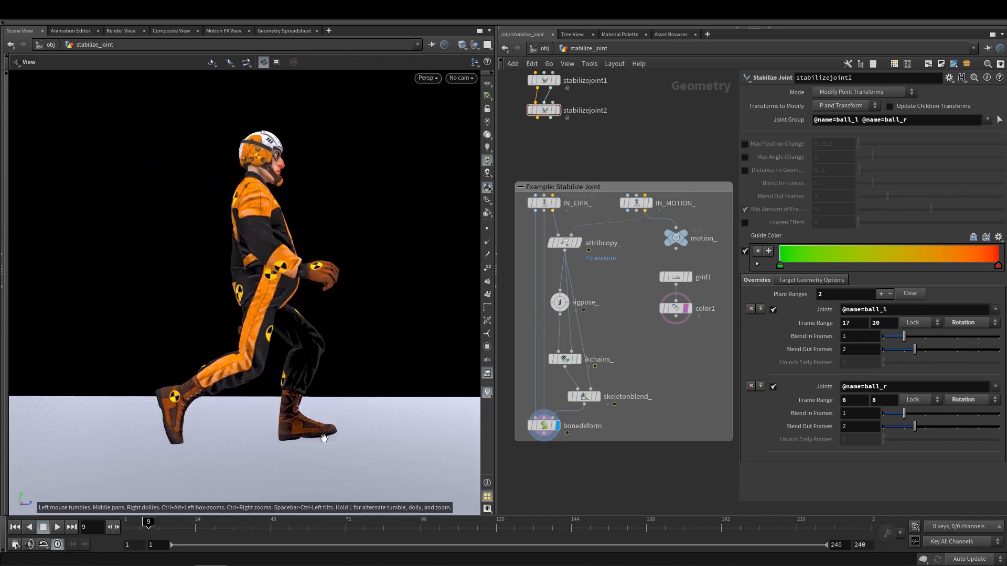
key("Down")
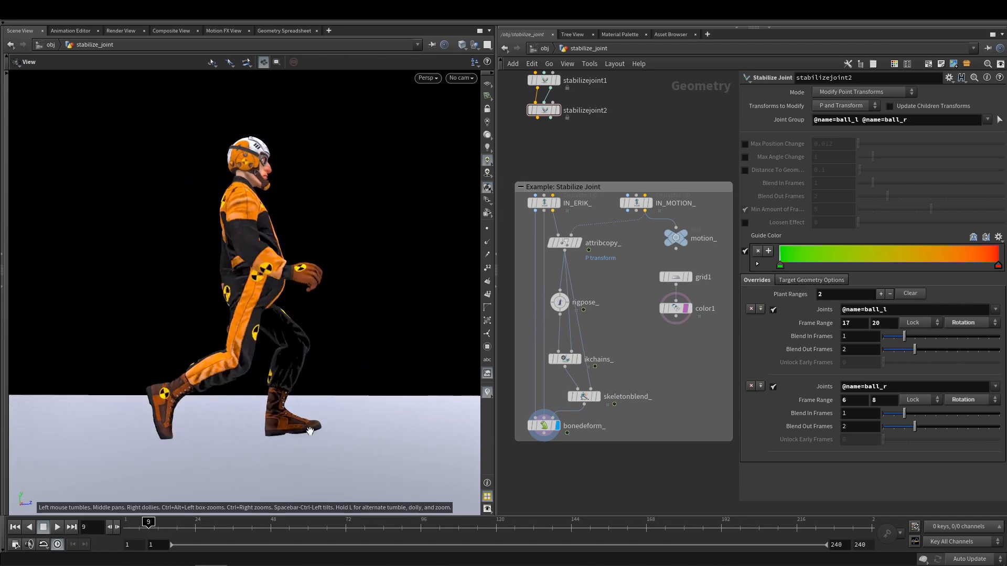
key("Up")
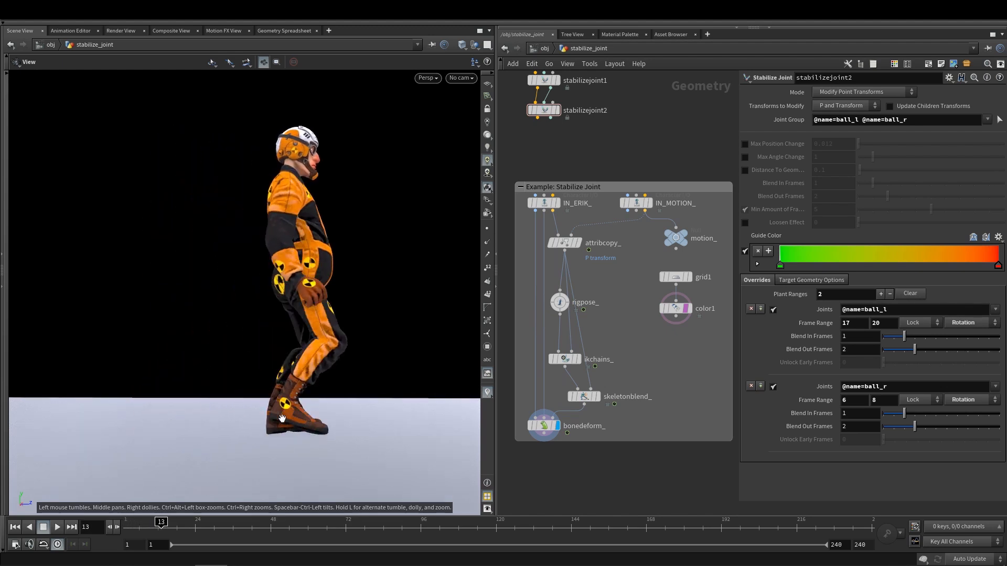
key("ctrl+Left")
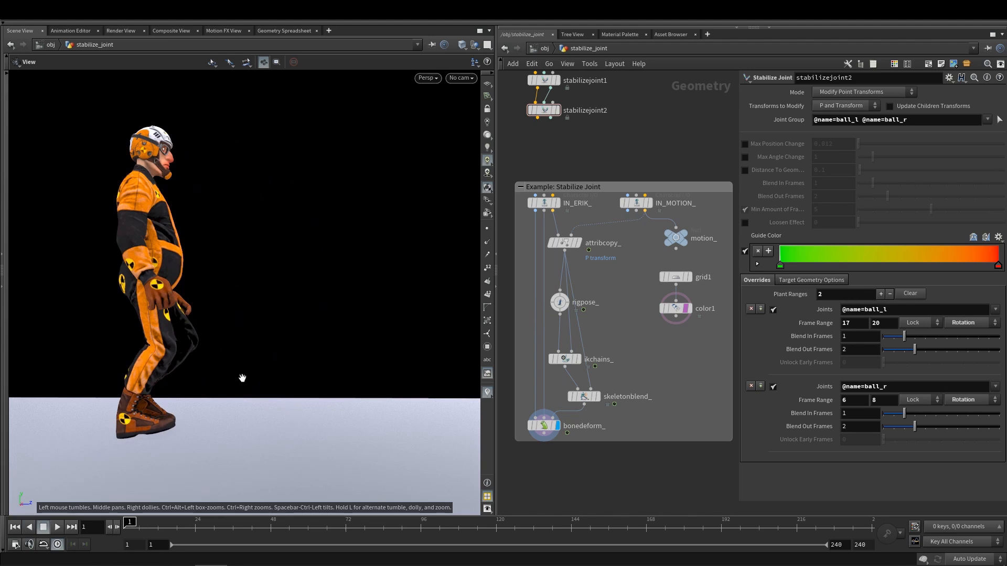
middle_click_drag(160, 301, 143, 299)
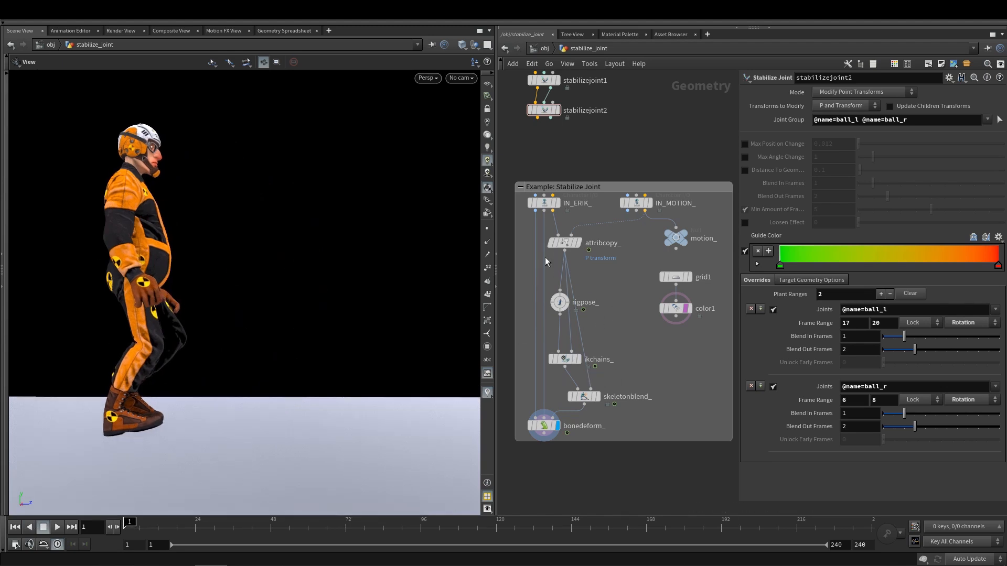
Step: Display the ikchains_ node and reset the pelvis Translate and Rotate values in rigpose_ to their default of 0
left_click(580, 361)
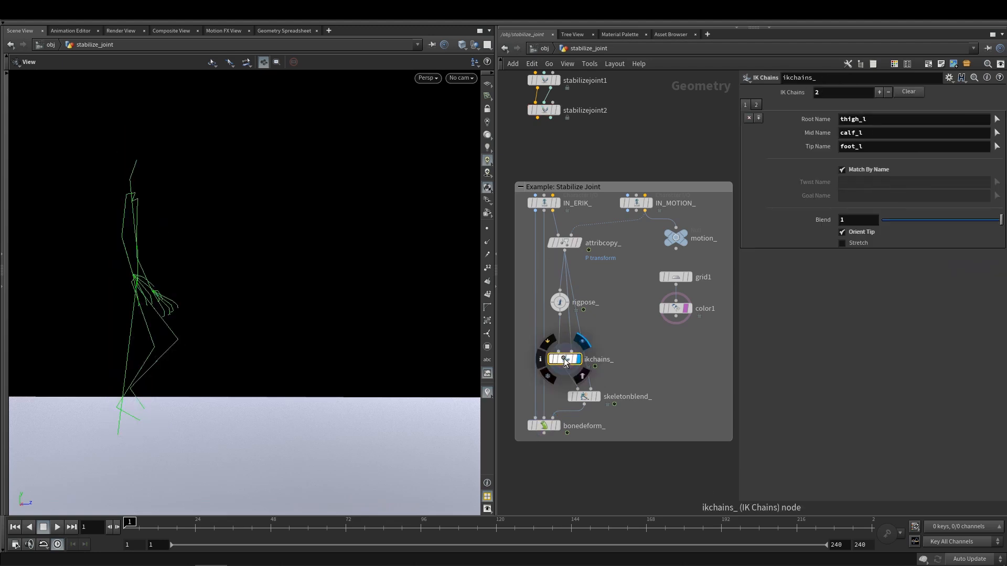
left_click(559, 303)
right_click(825, 209)
left_click(849, 216)
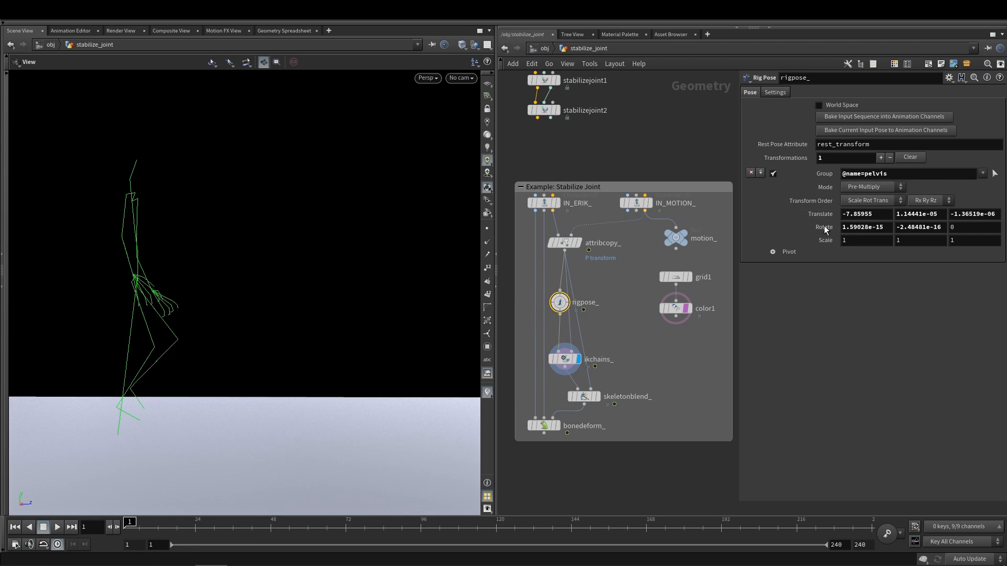
right_click(824, 226)
left_click(850, 232)
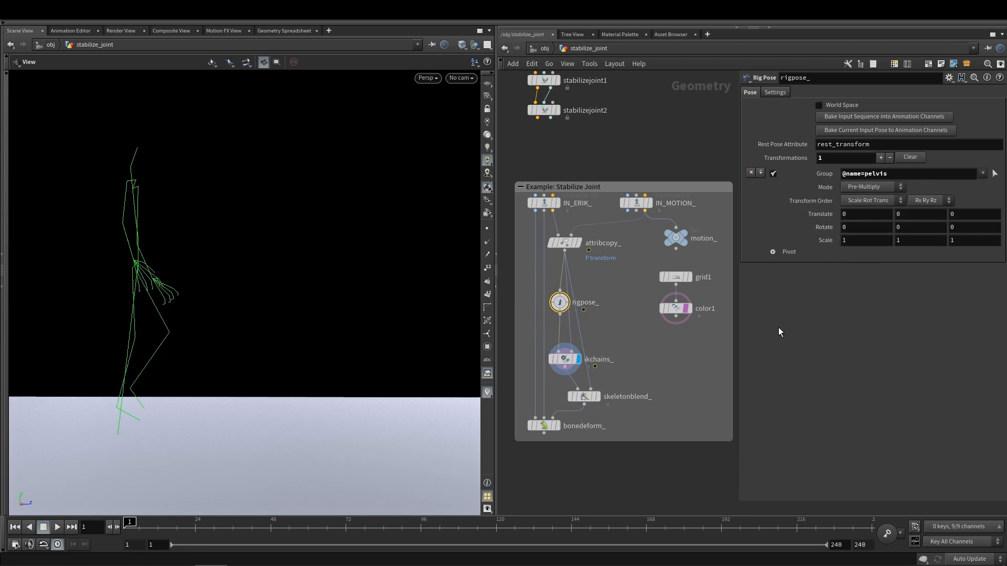
Step: Inspect the skeletonblend_ settings, display bonedeform_ again, and advance the animation to frame 6
left_click(585, 397)
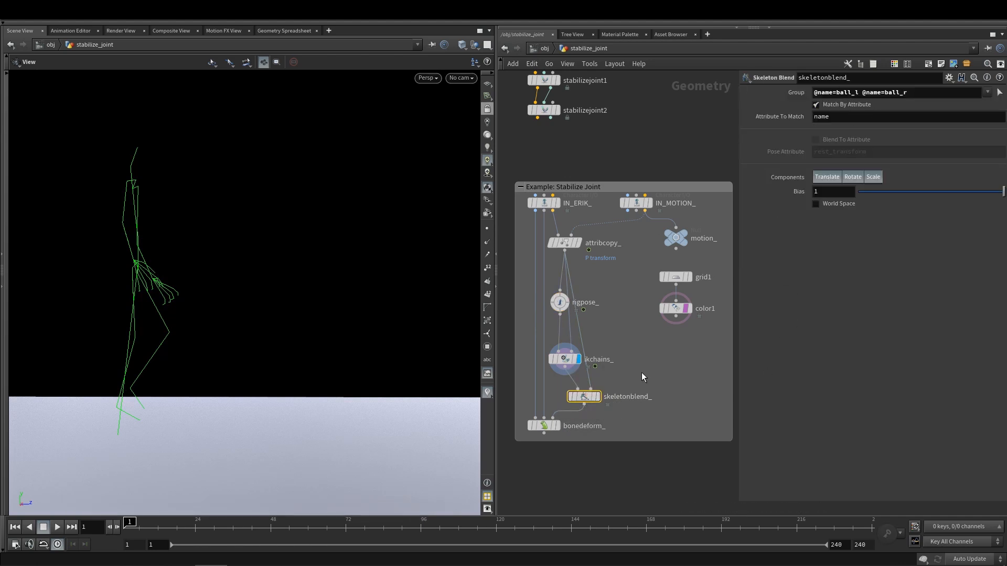
left_click(557, 426)
key("Right")
key("Right")
key("Right")
key("Right")
key("Right")
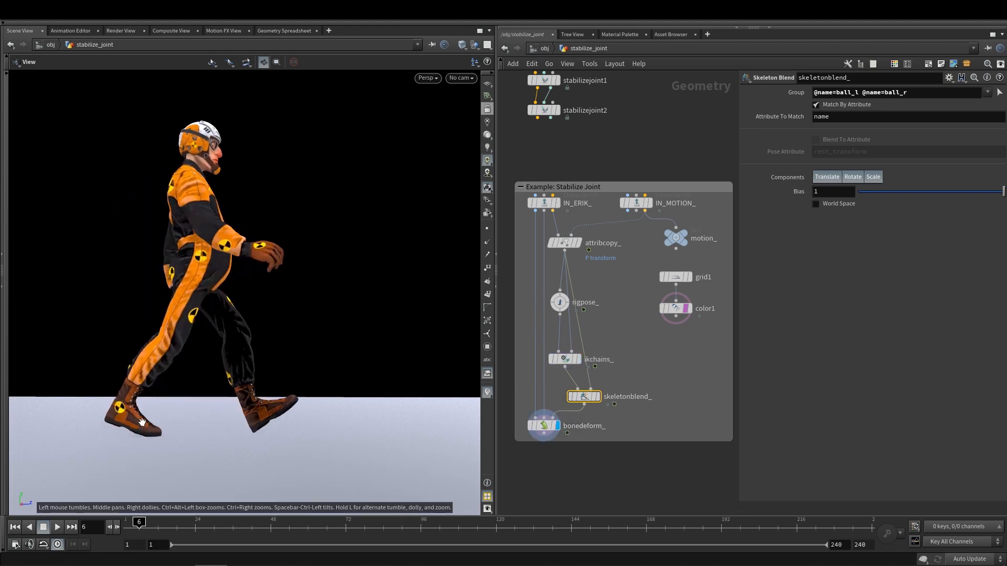
Step: Add a Stabilize Joint node beside rigpose_ and connect the attribcopy_ output to its first input
mouse_move(559, 358)
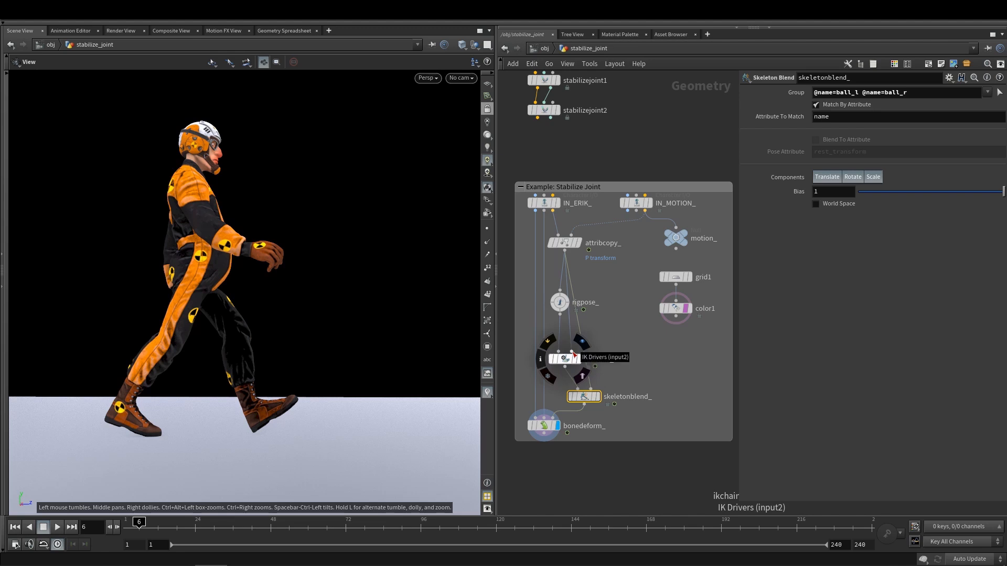
left_click(567, 359)
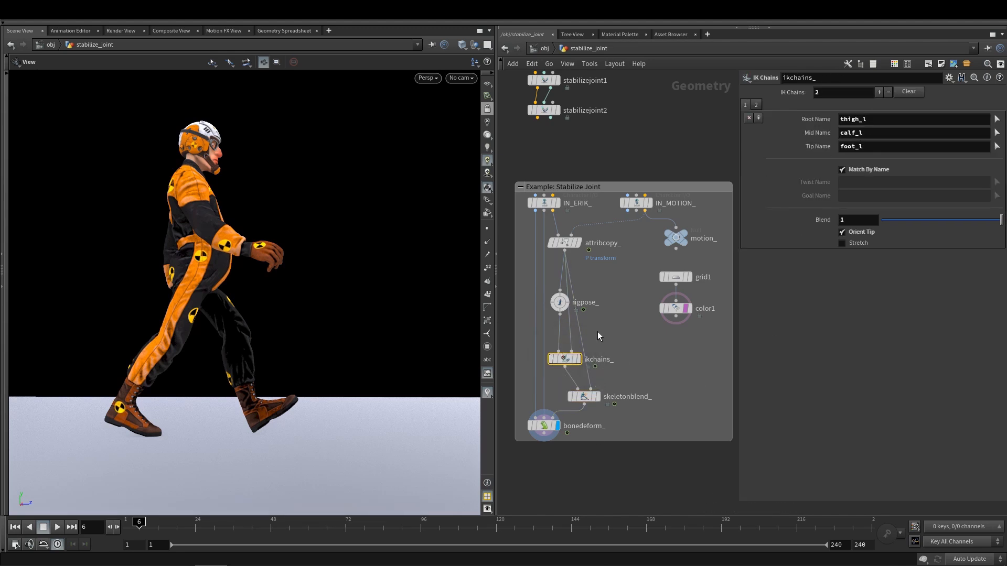
key("Tab")
type("stabil")
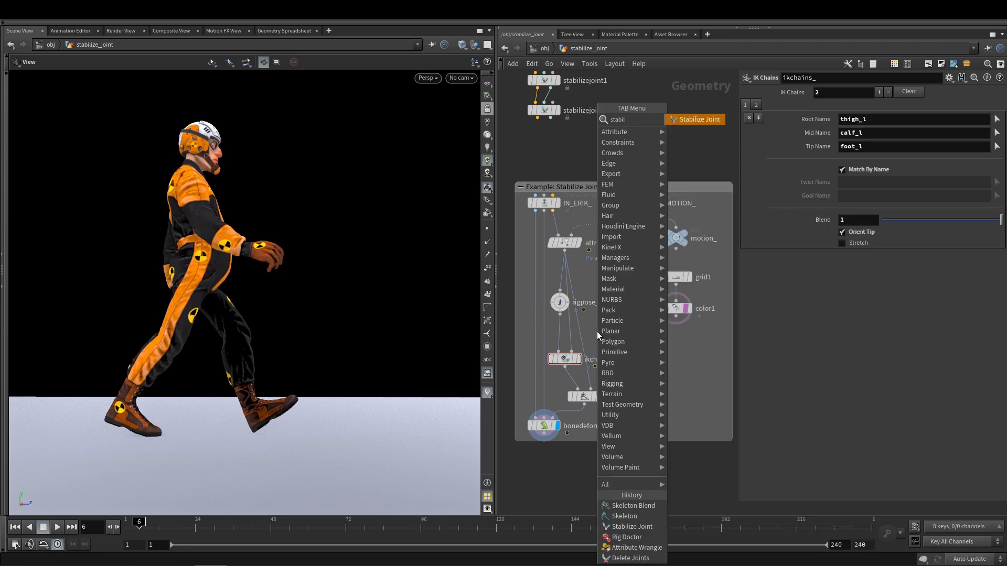
key("Return")
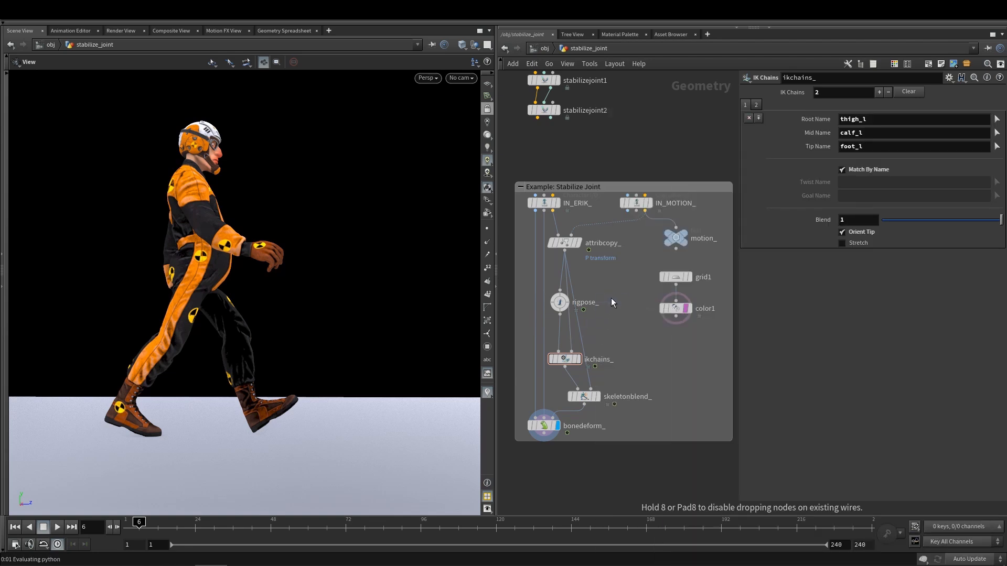
left_click(611, 298)
left_click(564, 251)
left_click(602, 290)
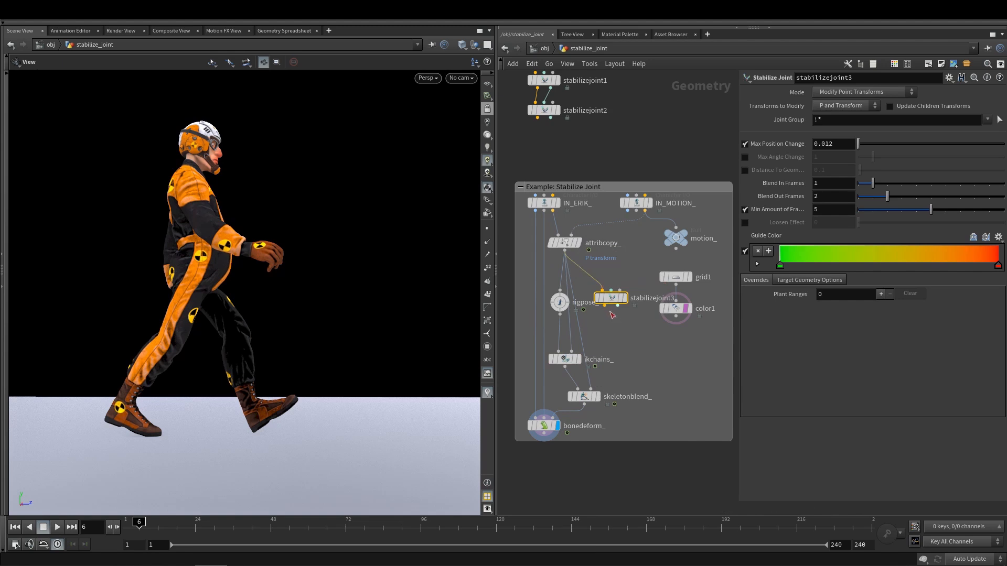
Step: Connect the new Stabilize Joint node's first output to the IK Drivers input of ikchains_
left_click(605, 305)
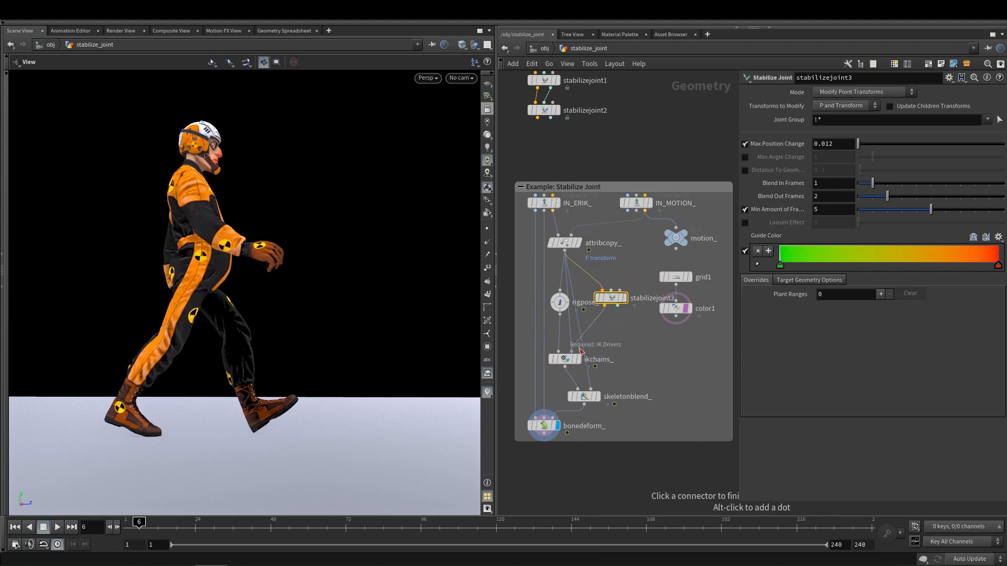
left_click(581, 350)
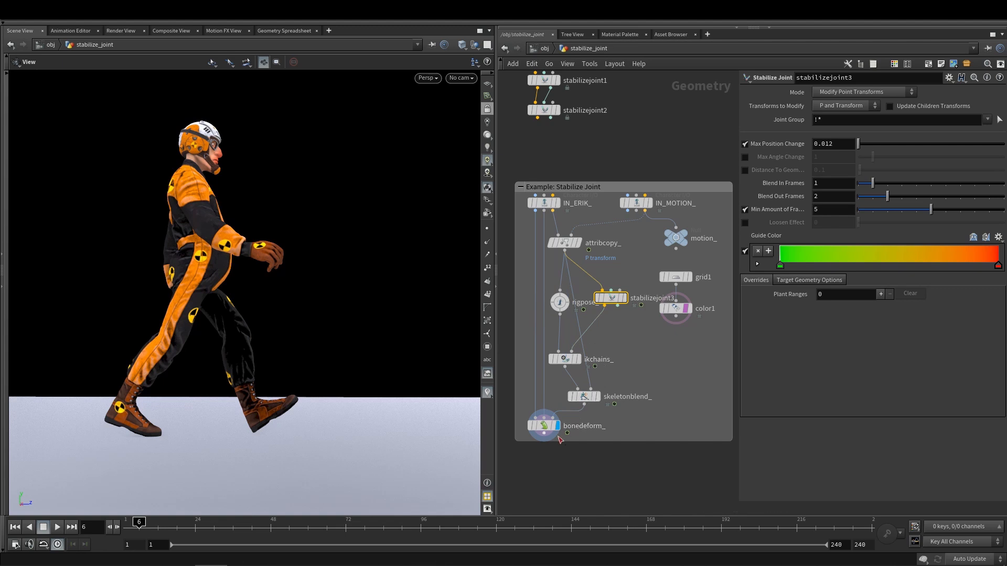
left_click(544, 426)
left_click_drag(621, 338, 585, 252)
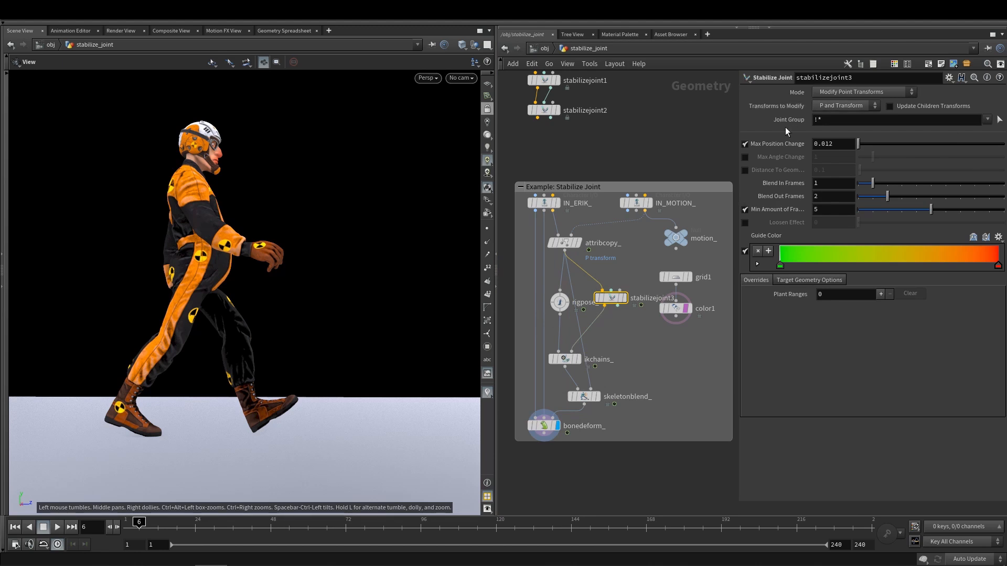
Step: Set the Joint Group of stabilizejoint3 to foot_l and foot_r by picking both foot joints on the skeleton
left_click(999, 120)
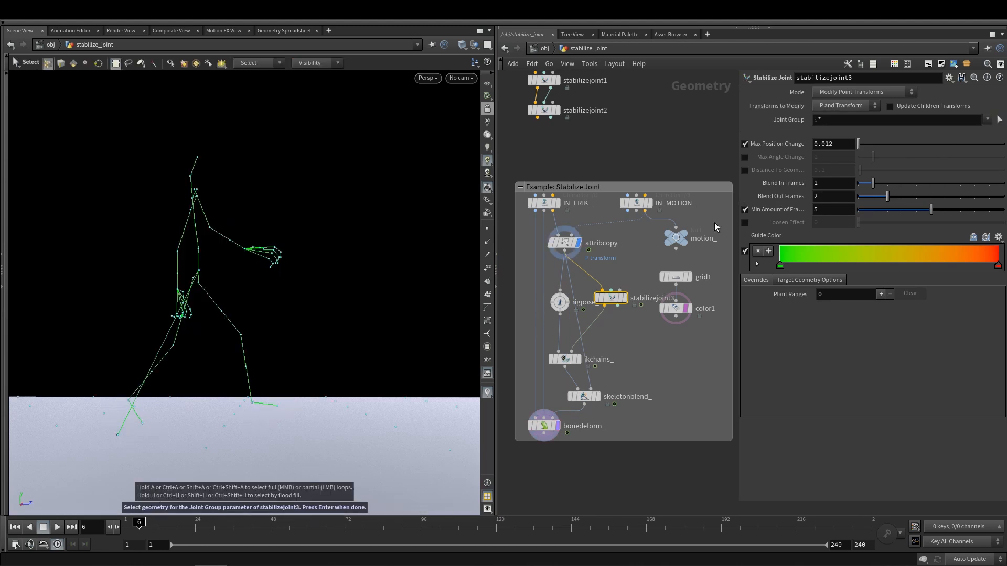
left_click(251, 403)
left_click(130, 404, "shift")
key("Return")
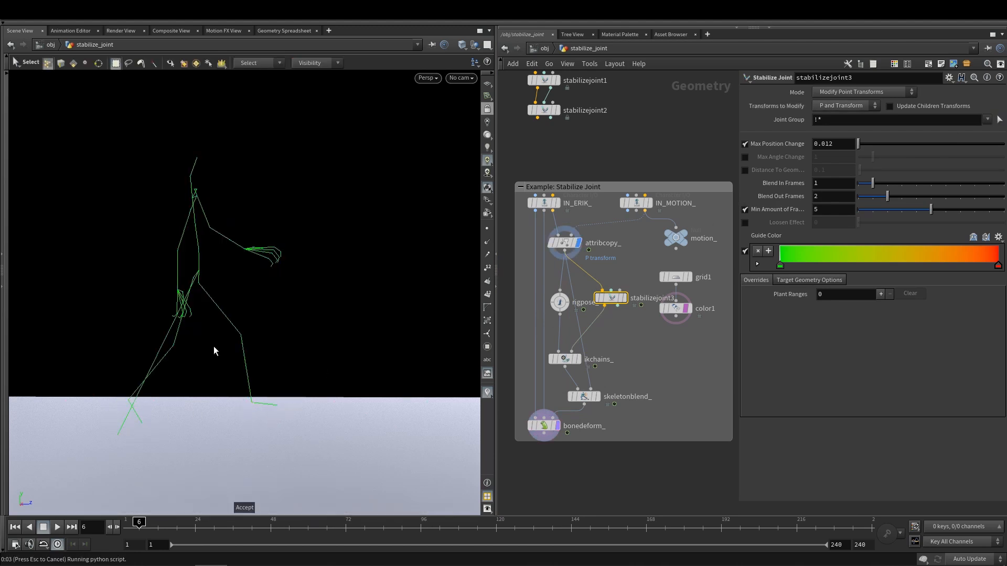
left_click_drag(630, 345, 593, 281)
key("Return")
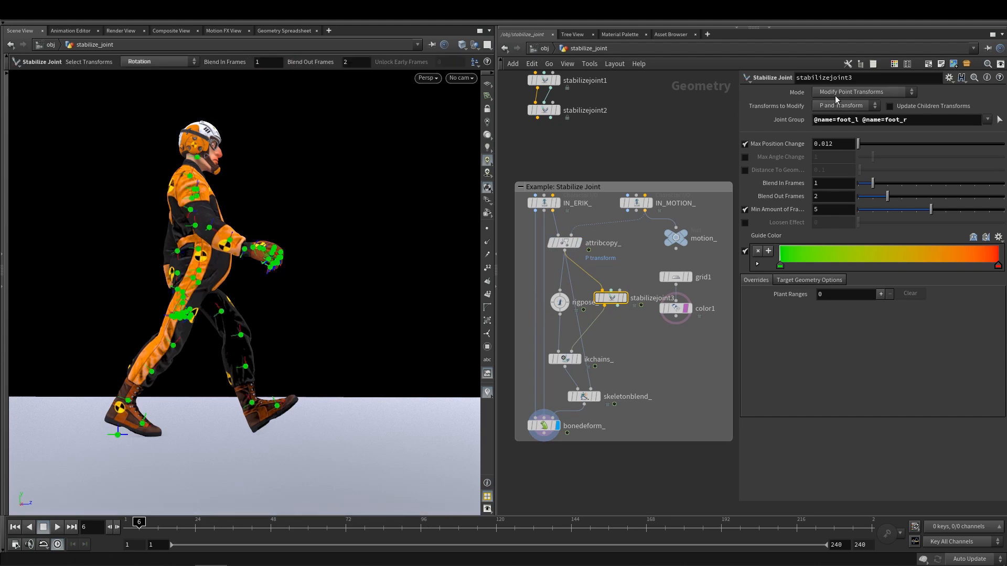
Step: Step back and forth through the walk to examine when each foot is stabilized, and return to frame 1
key("Right")
key("Right")
key("Right")
key("Right")
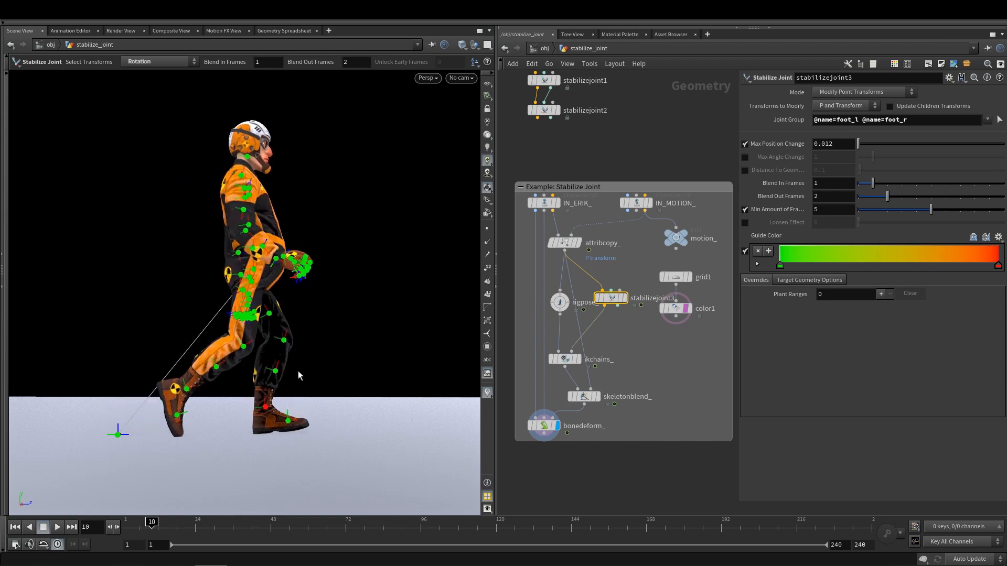
key("Left")
key("Left")
key("Left")
key("Left")
key("Left")
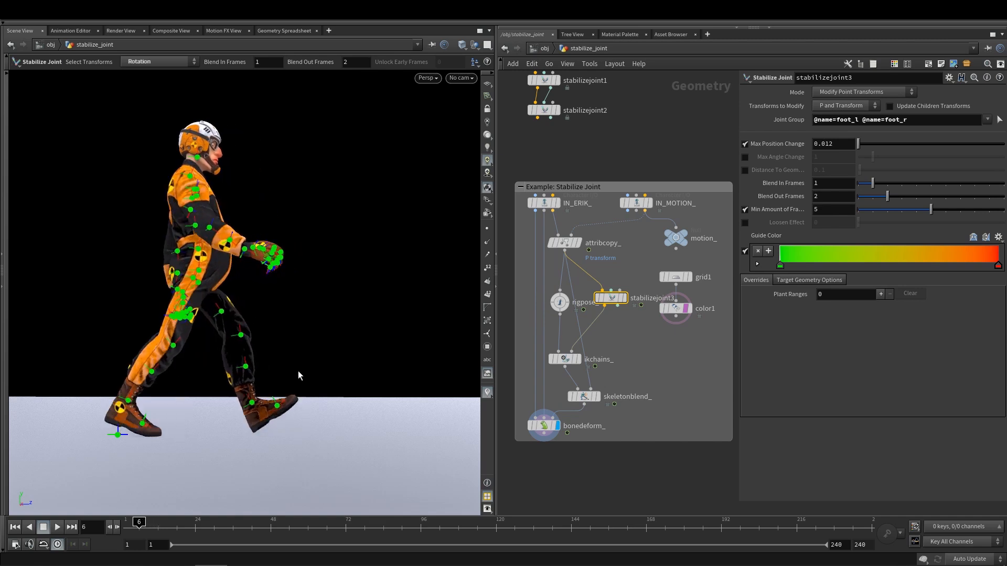
key("Right")
key("Right")
key("Right")
key("Right")
key("Right")
key("Right")
key("Right")
key("Right")
key("Right")
key("Right")
key("Right")
key("Right")
key("Right")
key("Right")
key("Right")
key("Right")
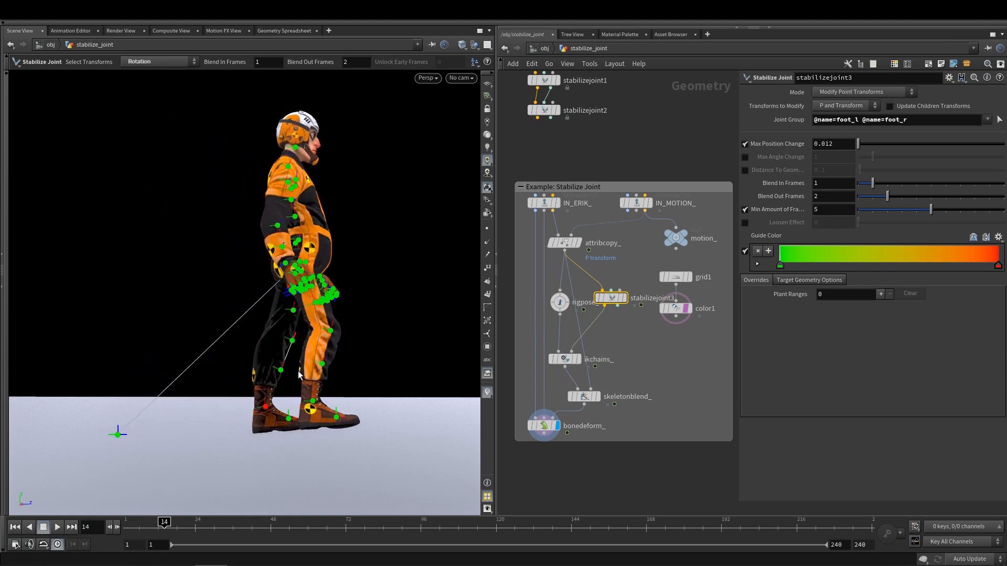
key("Left")
key("Left")
key("Left")
key("Left")
key("Left")
key("Left")
key("Left")
key("Left")
key("Left")
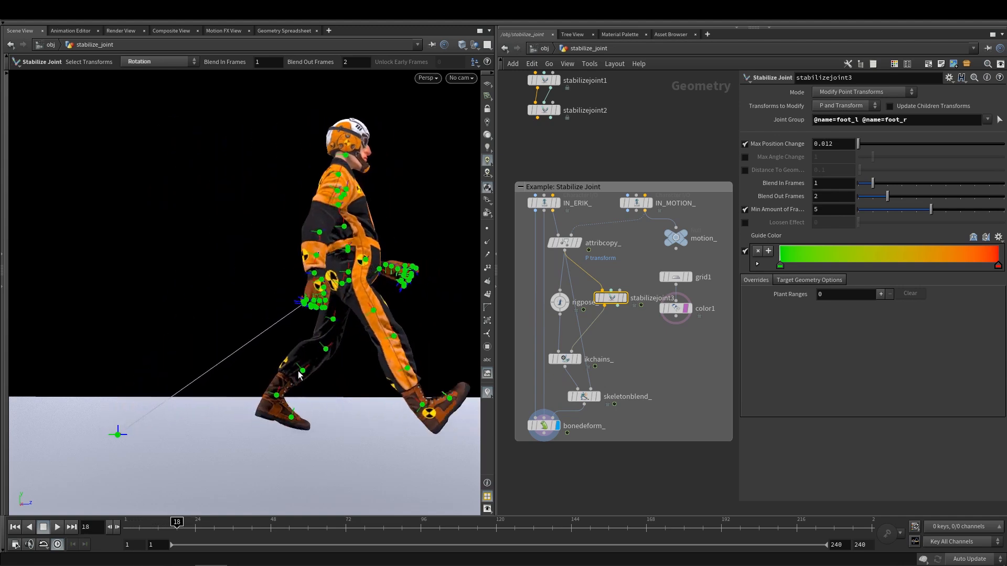
key("Left")
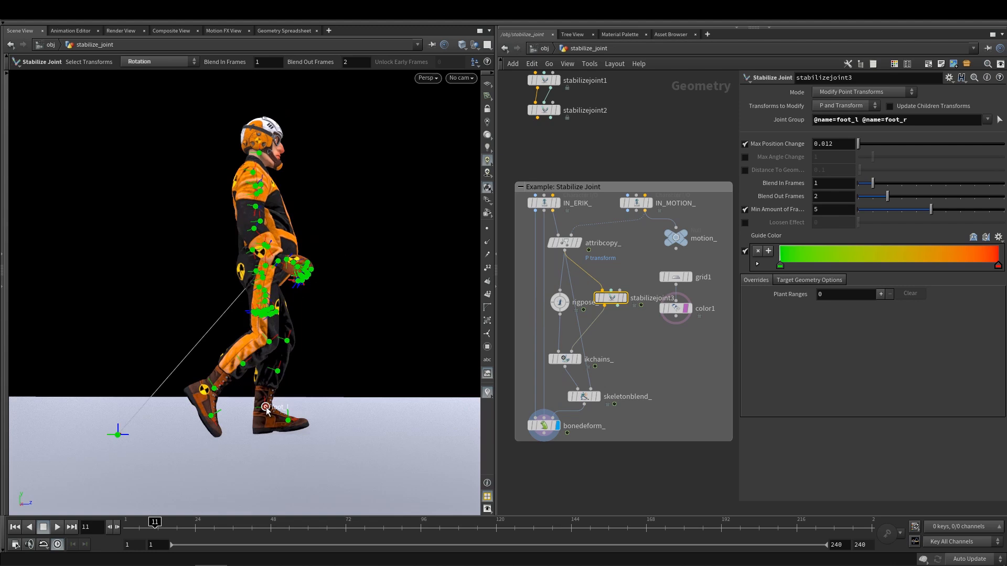
key("Left")
key("Left")
key("Left")
key("Left")
key("Left")
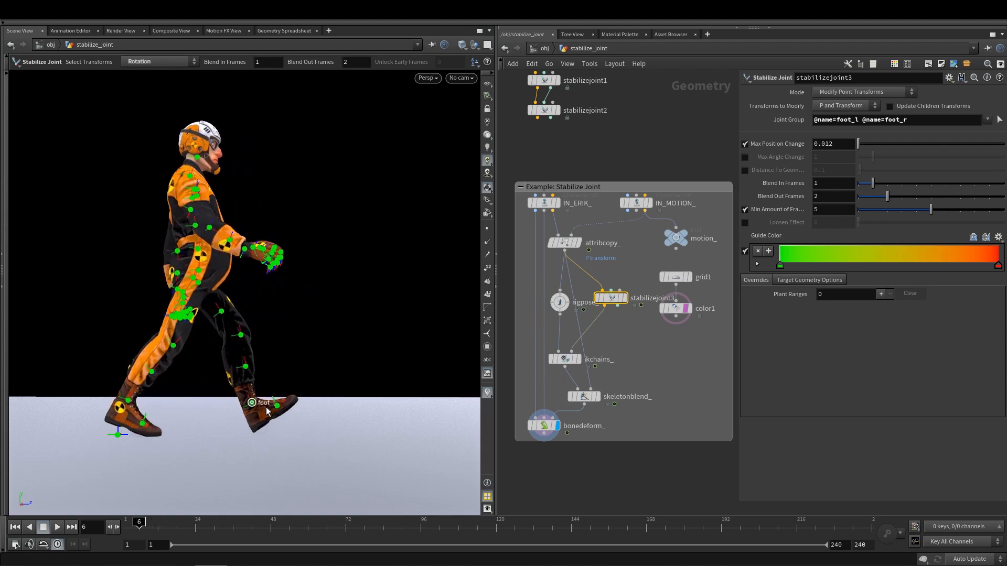
key("Left")
key("Left")
key("Left")
key("Left")
key("Left")
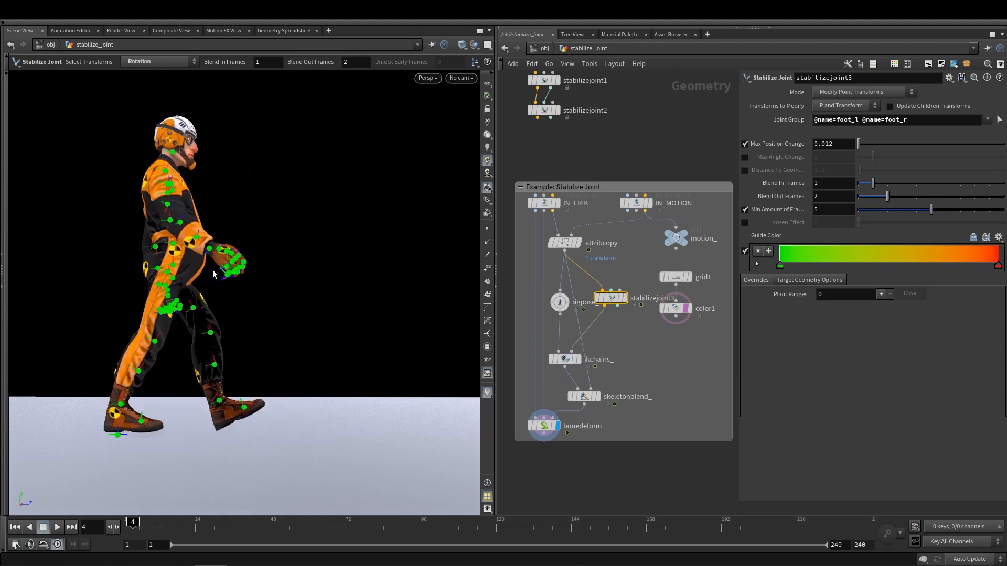
middle_click_drag(149, 302, 138, 308, "alt")
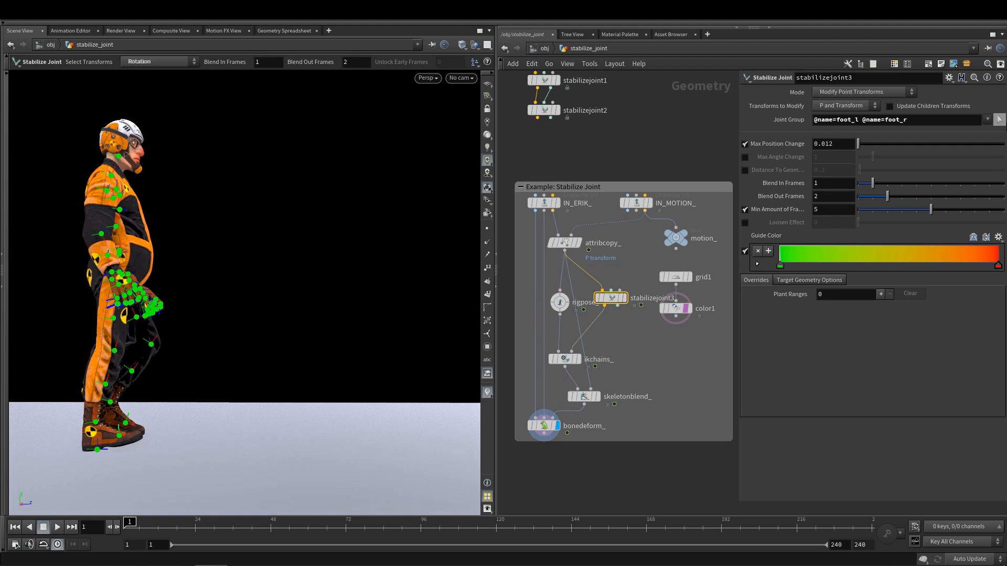
Step: Disable Max Position Change and enable Distance To Geometry on the stabilizejoint3 node
left_click(746, 144)
mouse_move(777, 160)
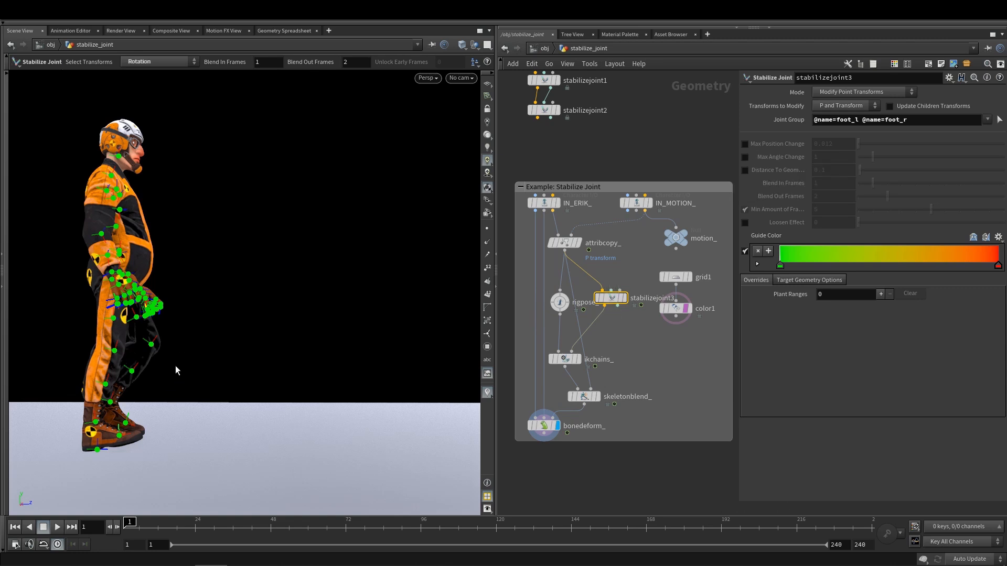
left_click(746, 170)
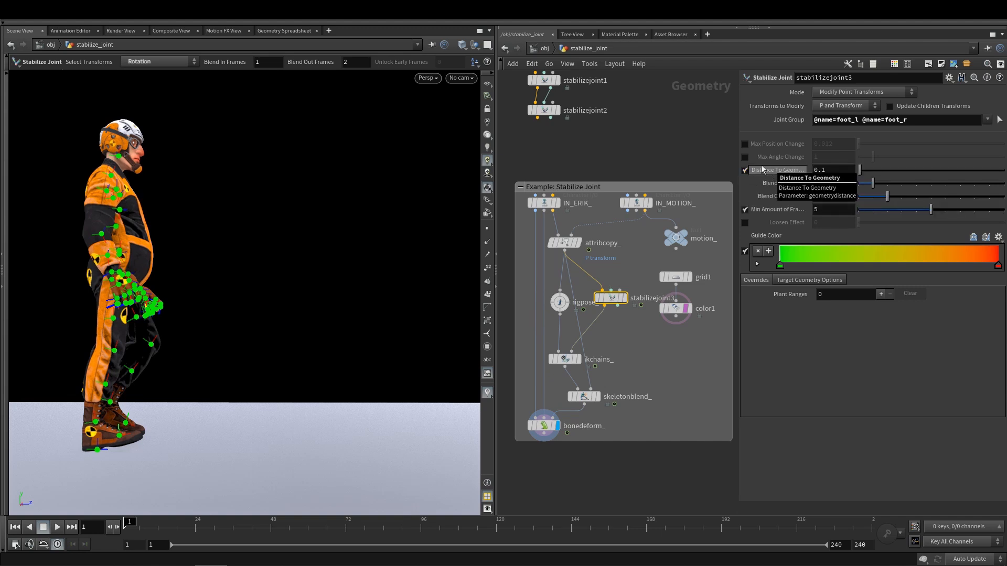
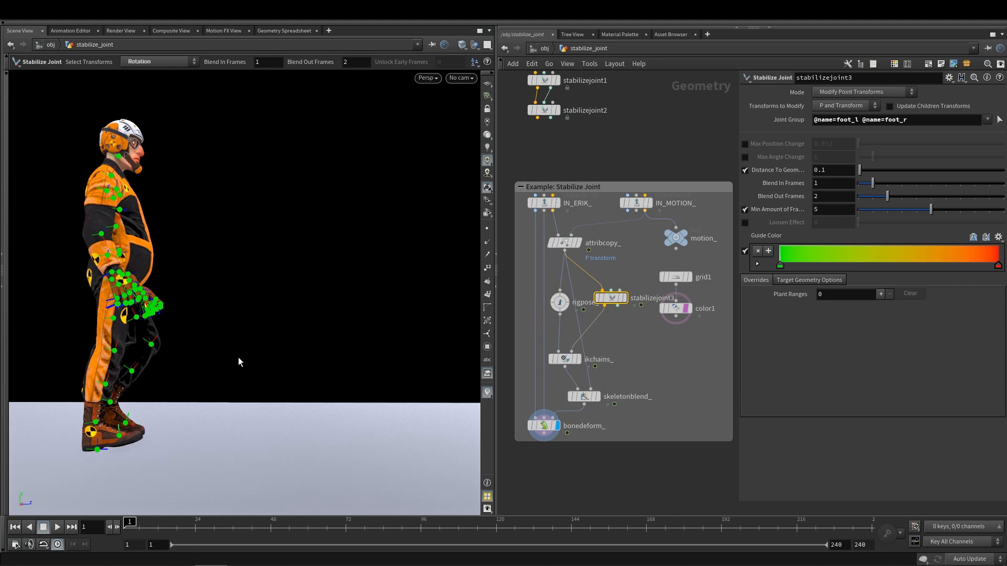
left_click(676, 318)
key("Escape")
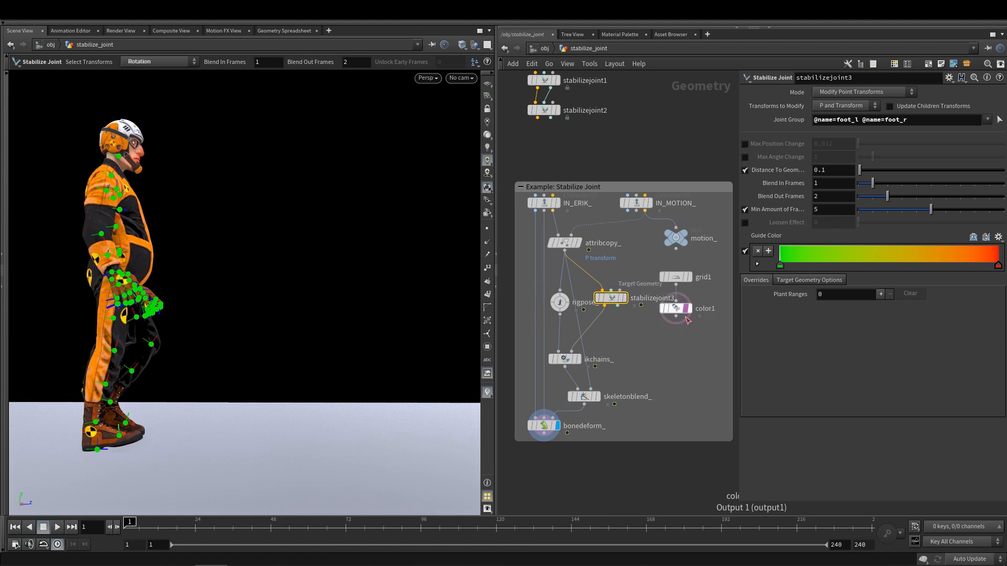
key("Tab")
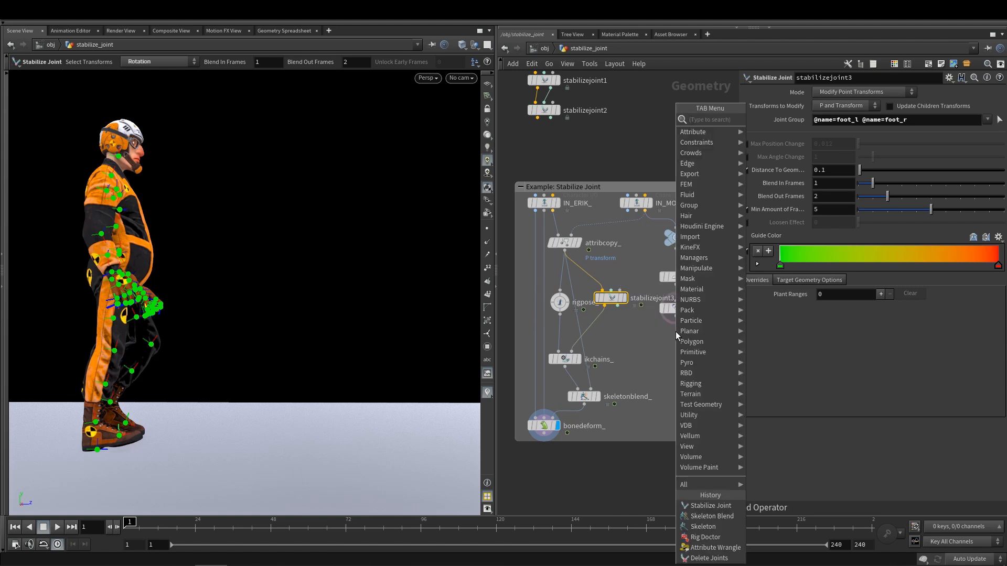
type("norma")
key("Escape")
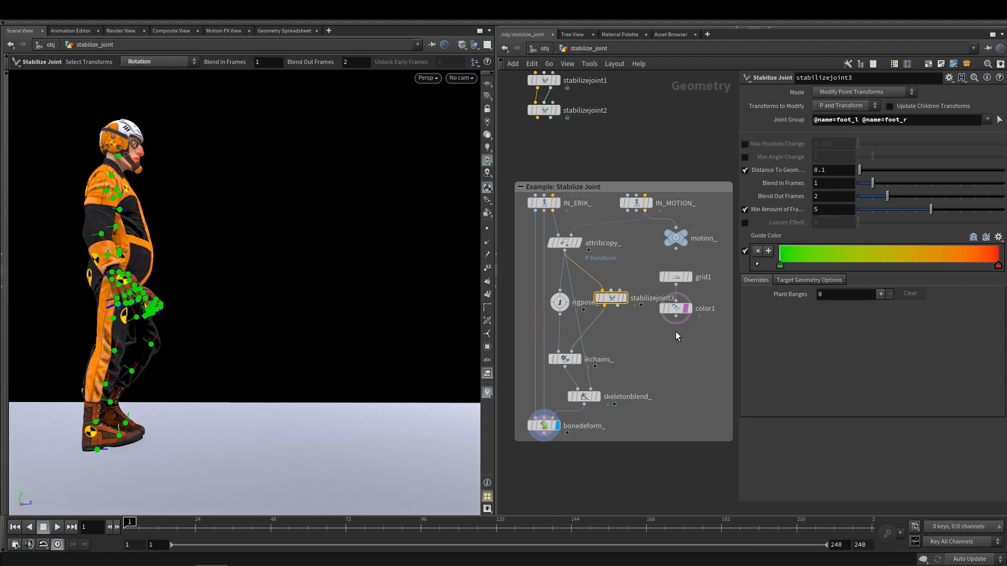
Step: Add a Normal node below color1 and connect its output to the third input of stabilizejoint3
scroll(675, 331, "up", 3)
left_click(675, 347)
left_click(675, 361)
left_click(579, 261)
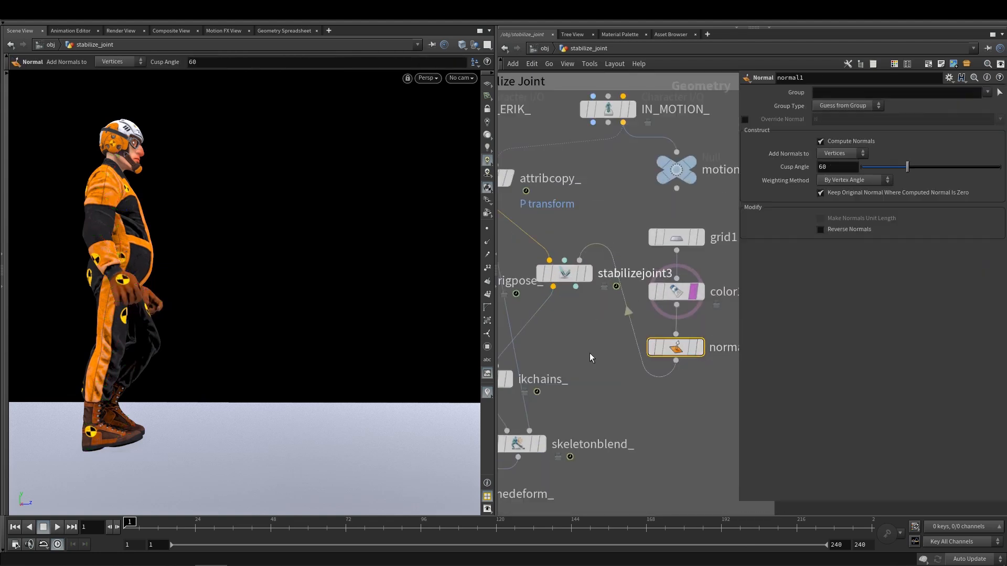
middle_click_drag(578, 355, 625, 348)
Step: Set Distance To Geometry to 5 on the stabilizejoint3 node
left_click(606, 267)
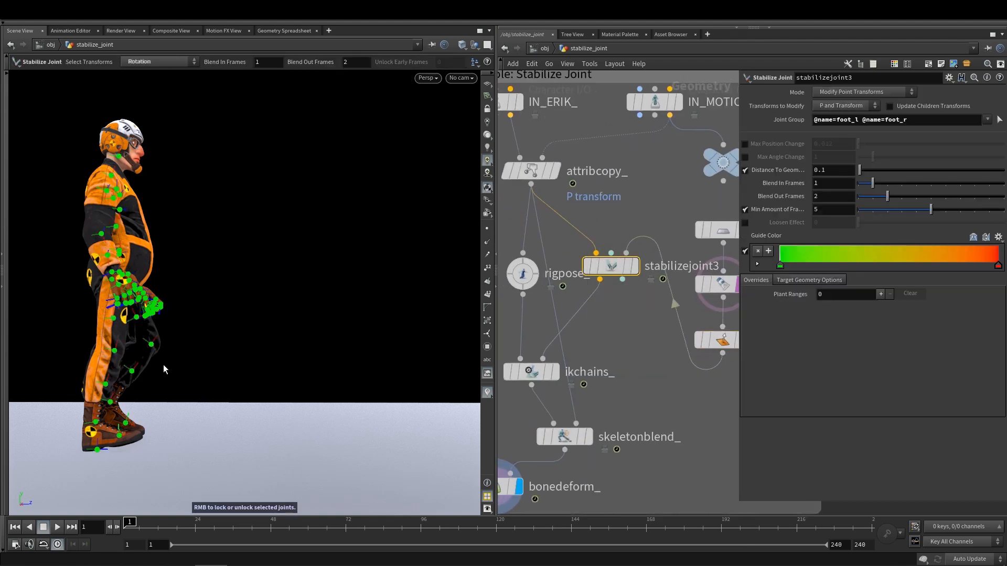
left_click(830, 168)
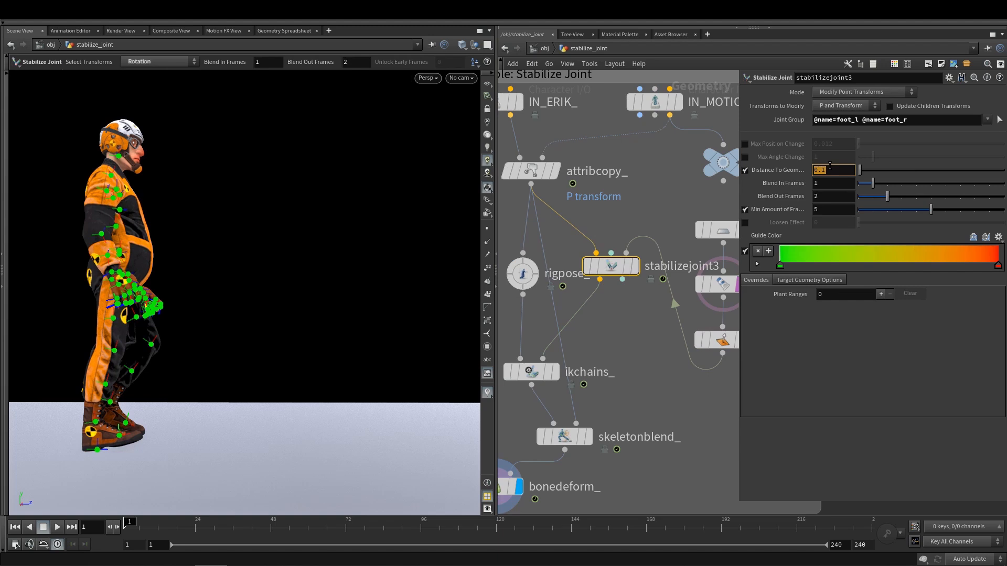
type("5")
key("Return")
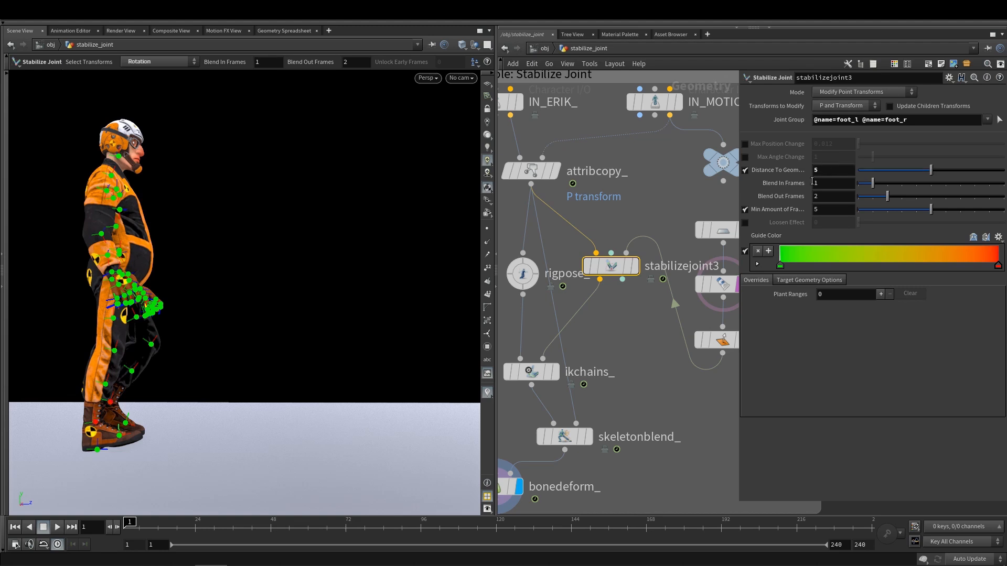
Step: Enable Use Distance to Compute Intersections Only in the target geometry options of stabilizejoint3
left_click(798, 279)
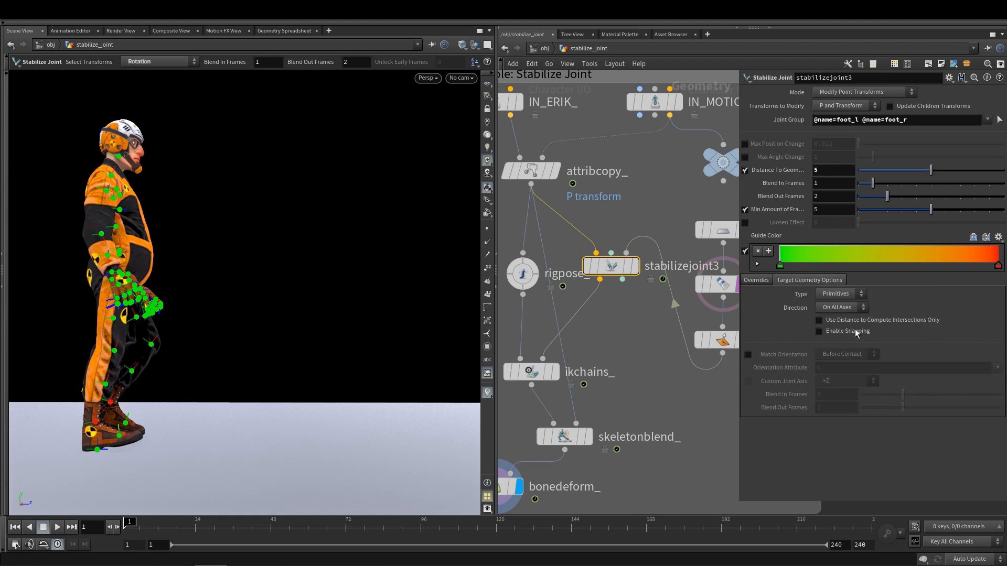
mouse_move(838, 327)
left_click(934, 321)
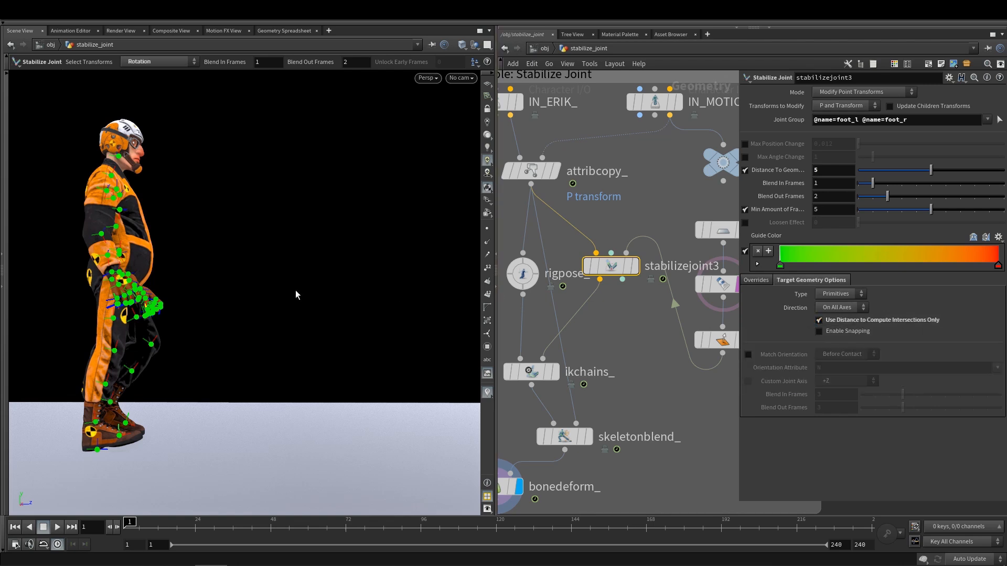
left_click_drag(294, 290, 133, 363)
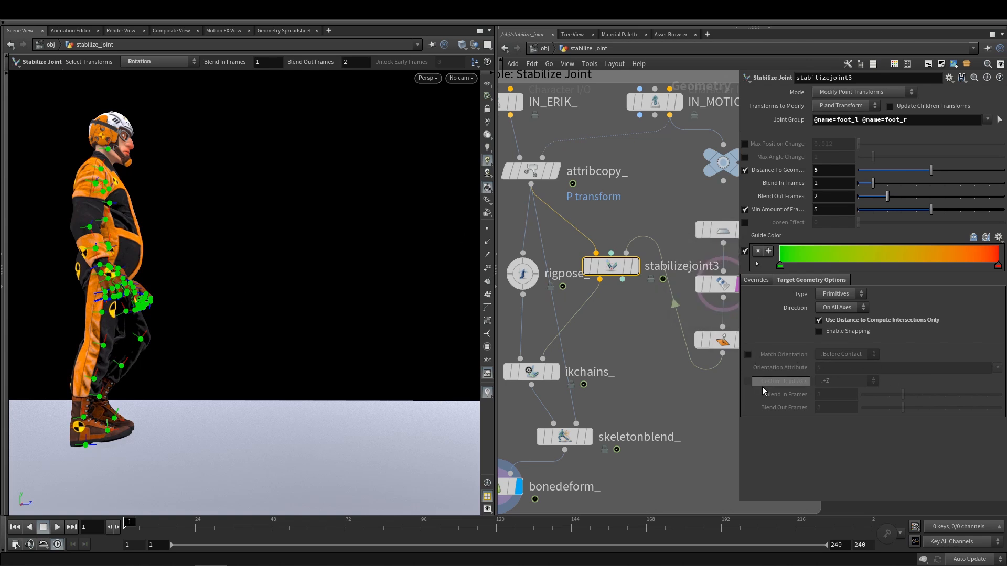
Step: Enable Match Orientation for the target geometry, review its contact and direction choices, and return to the joint override settings
left_click(747, 355)
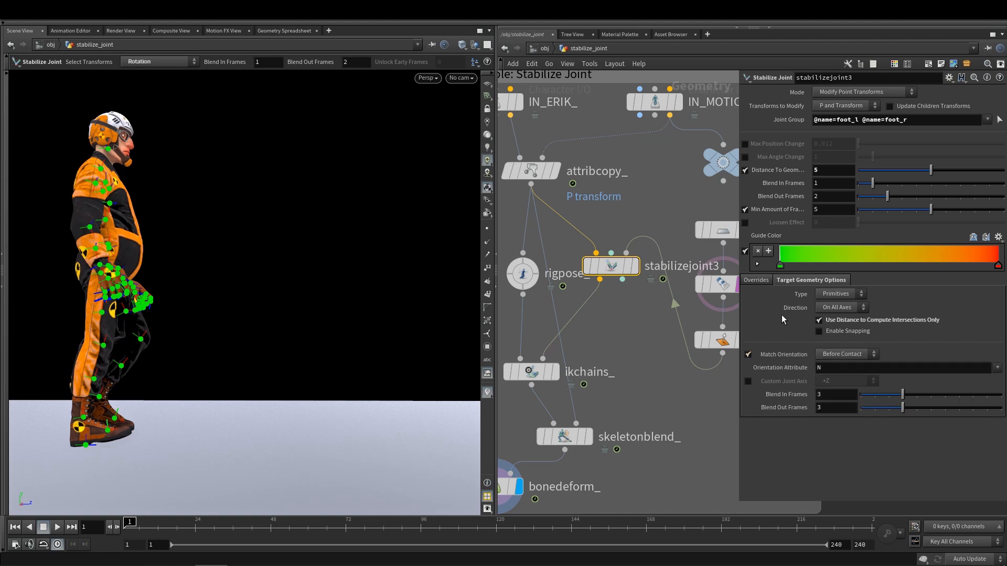
left_click(829, 353)
left_click(832, 349)
mouse_move(722, 342)
mouse_move(782, 384)
left_click(849, 308)
left_click(834, 361)
left_click(763, 281)
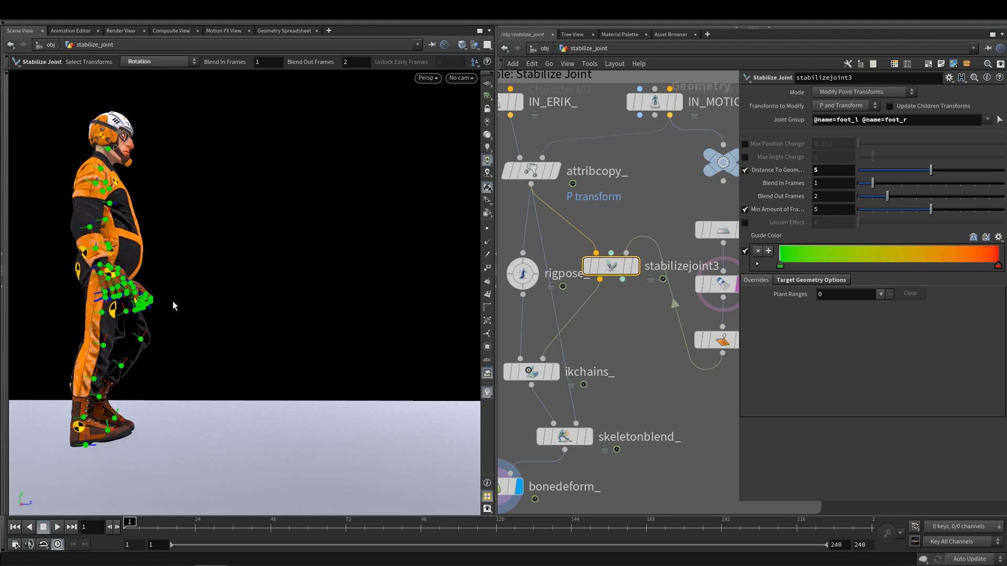
Step: Select the character's right foot joint and compare frames 1 and 2 to check where its lock should start
scroll(119, 407, "up", 5)
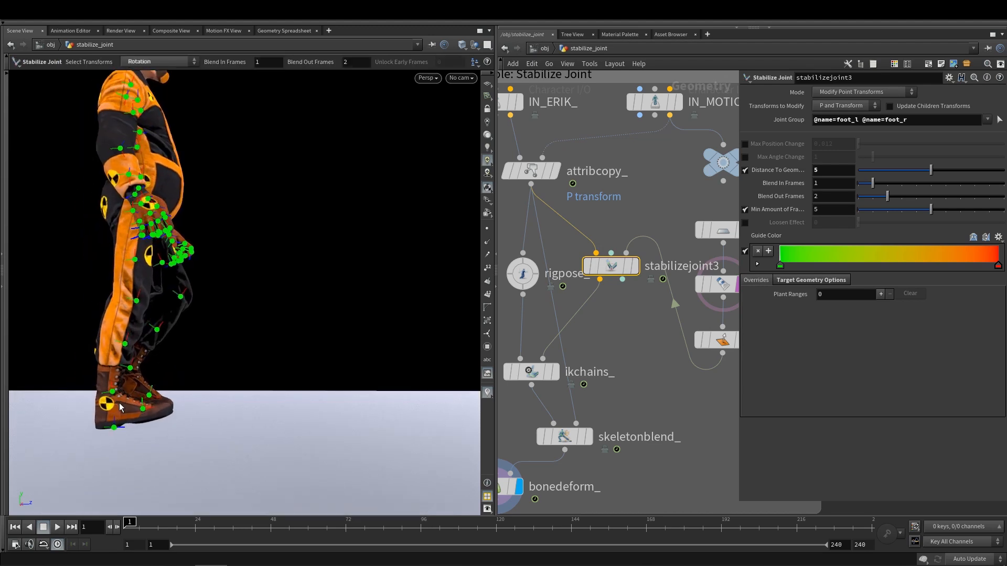
left_click(113, 393)
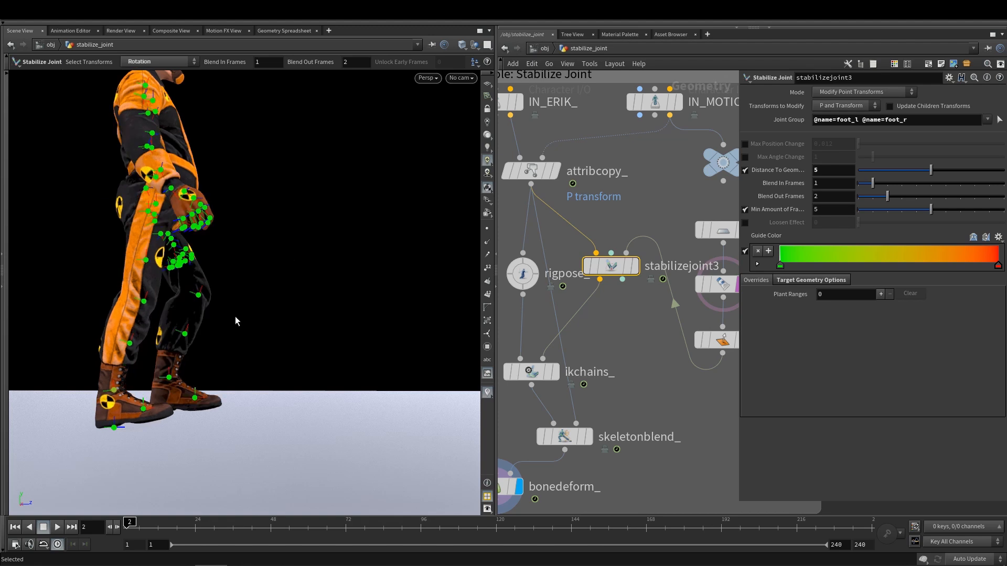
key("Right")
key("Left")
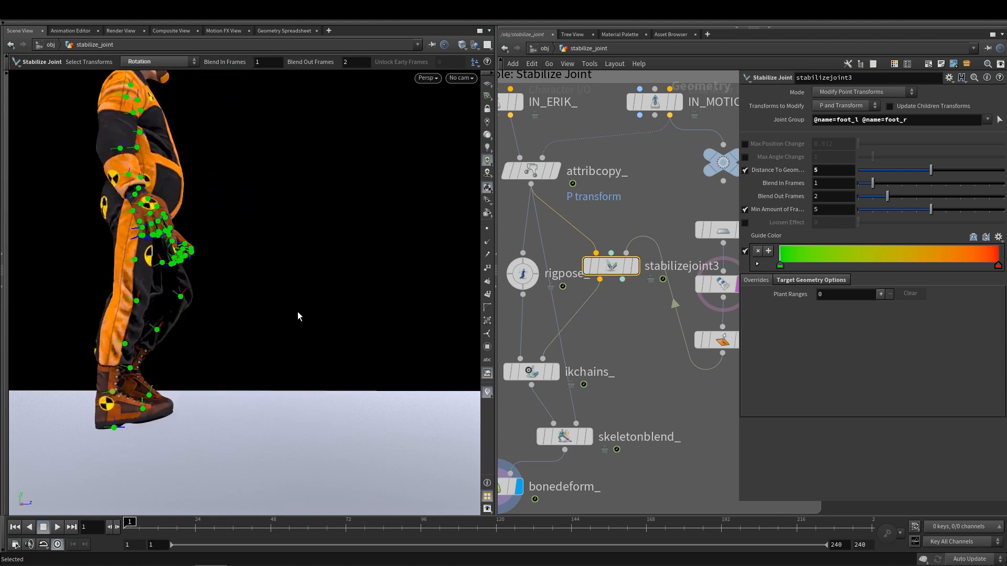
key("Right")
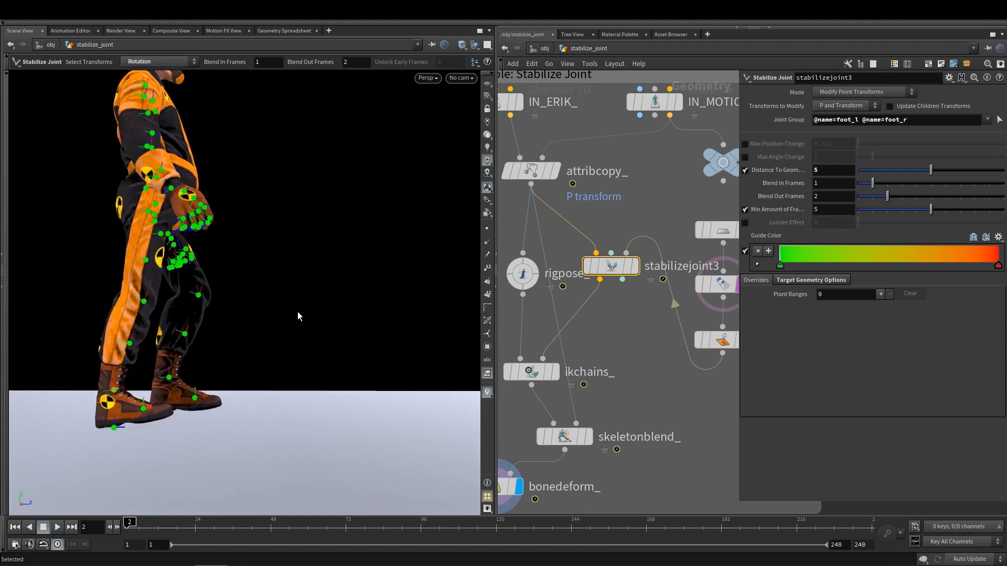
key("Left")
Step: Set Select Transforms to Position and Rotation and start a lock on foot_r at frame 1
right_click(298, 315)
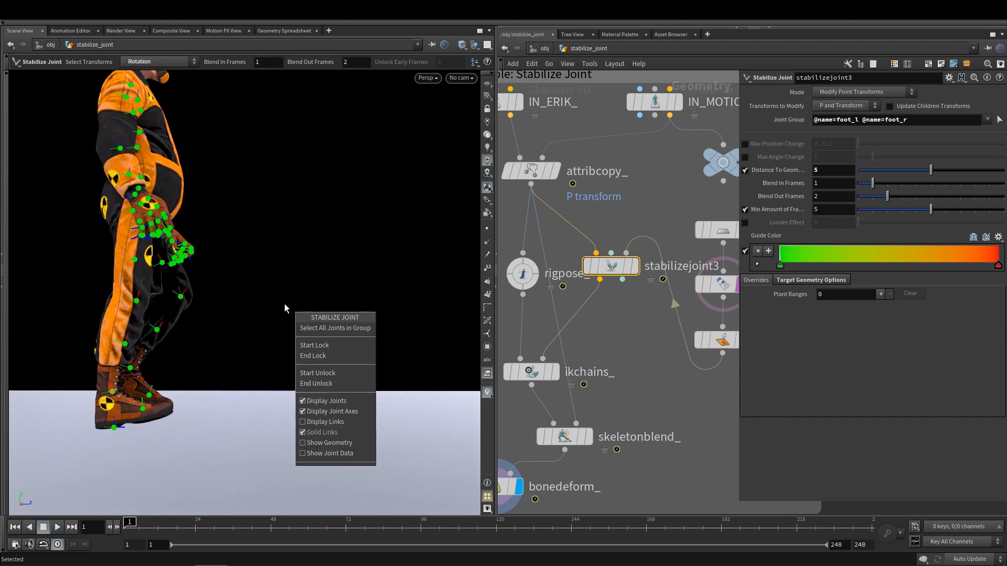
key("Escape")
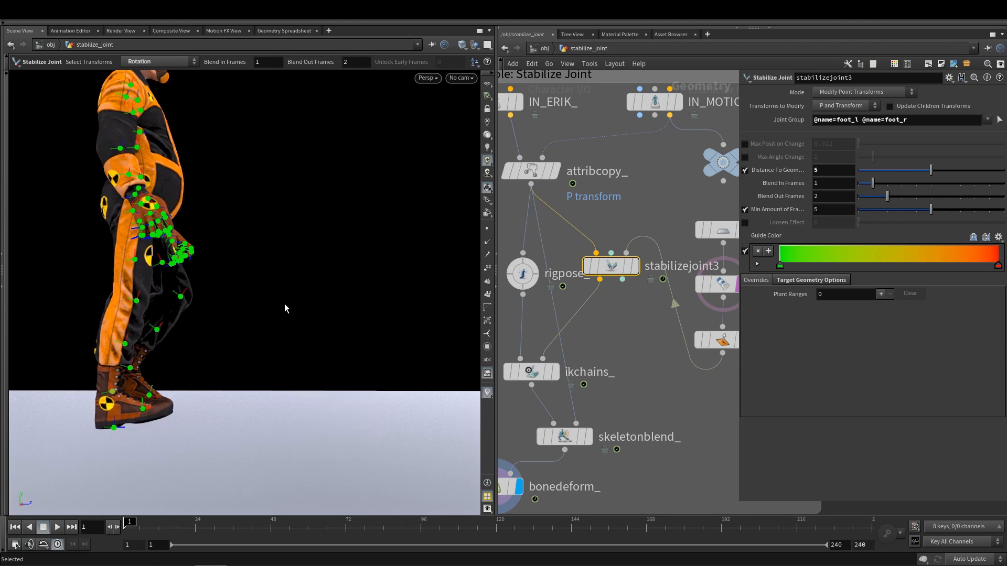
left_click(150, 63)
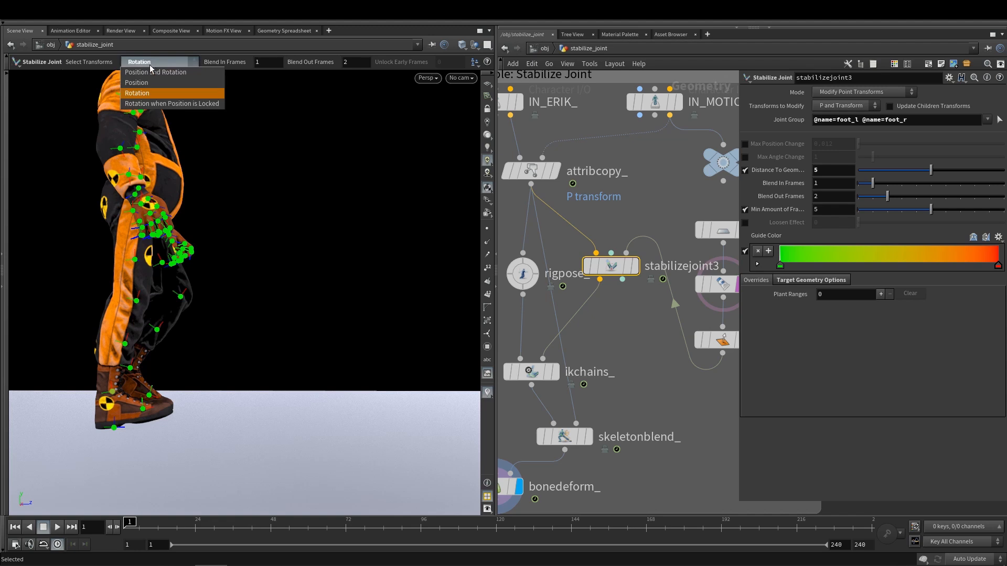
left_click(150, 73)
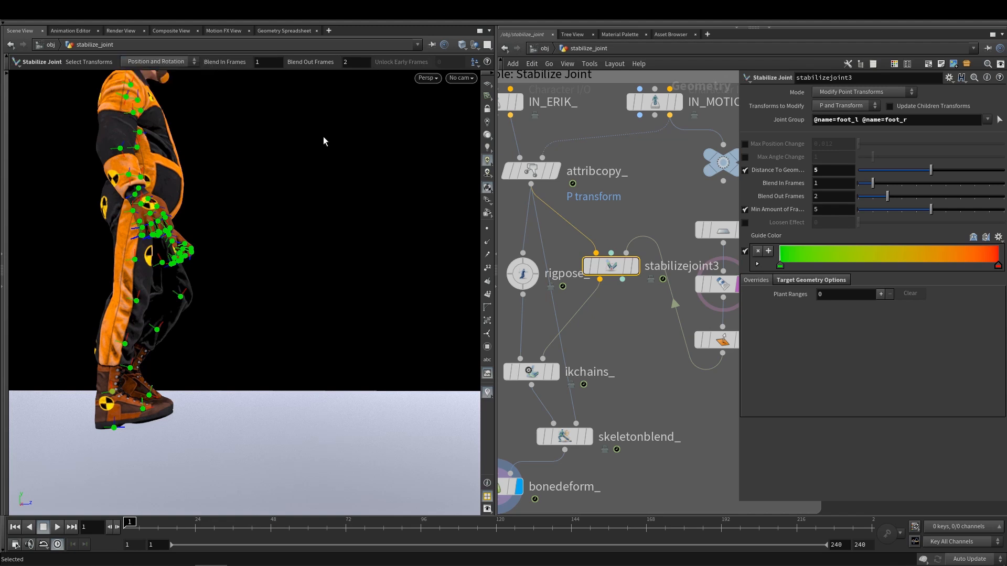
right_click(276, 297)
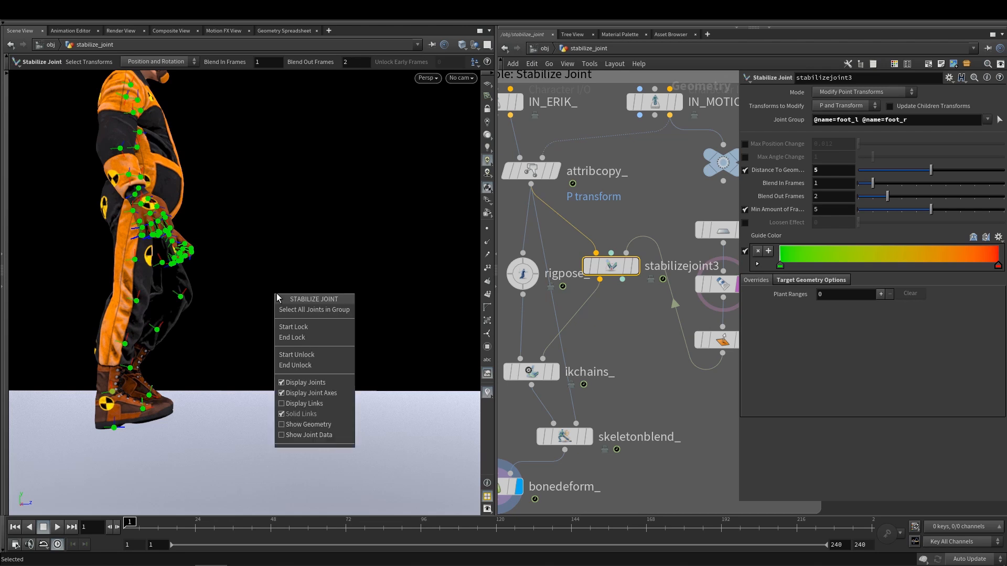
left_click(291, 327)
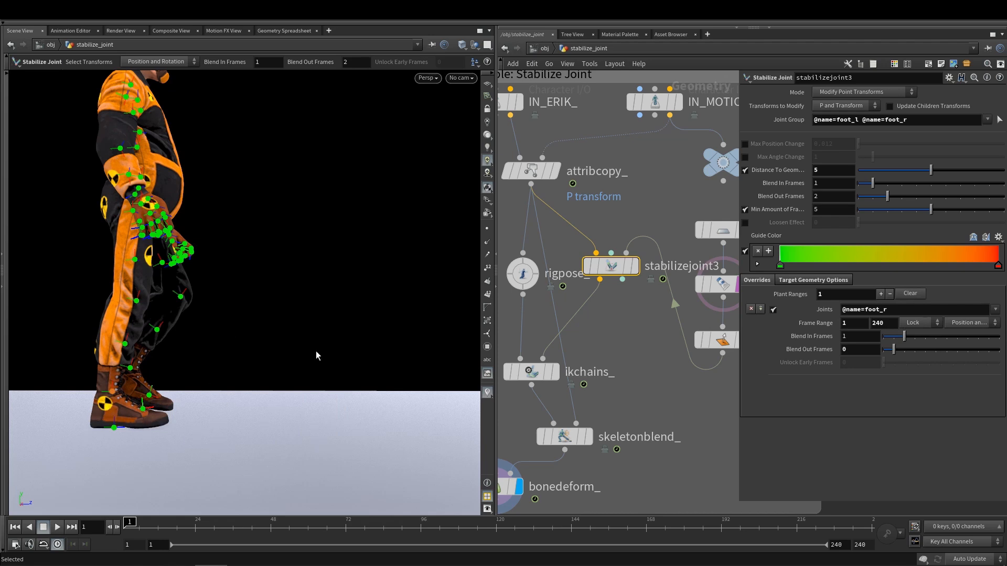
Step: End the foot_r lock at frame 5
key("Up")
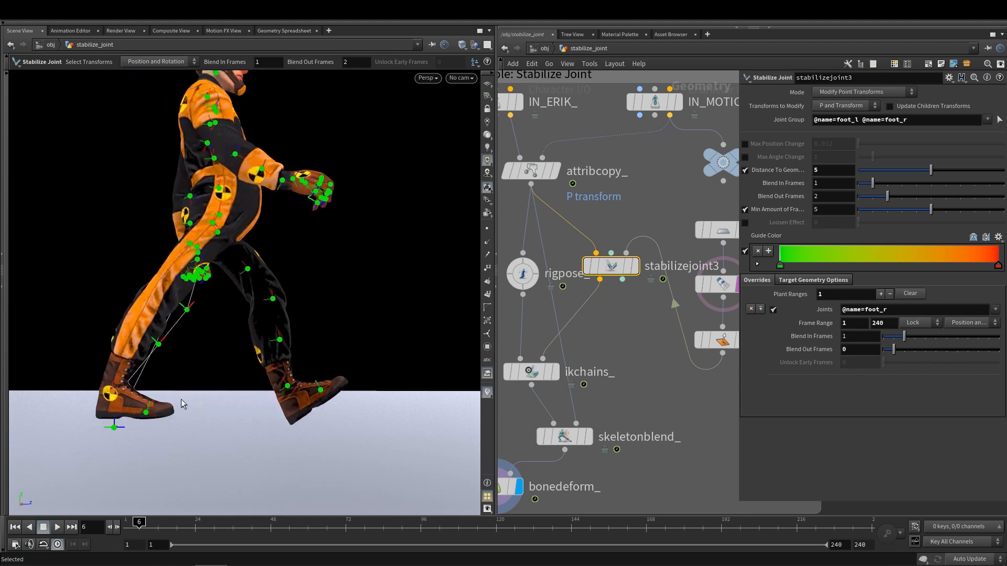
key("Left")
right_click(193, 379)
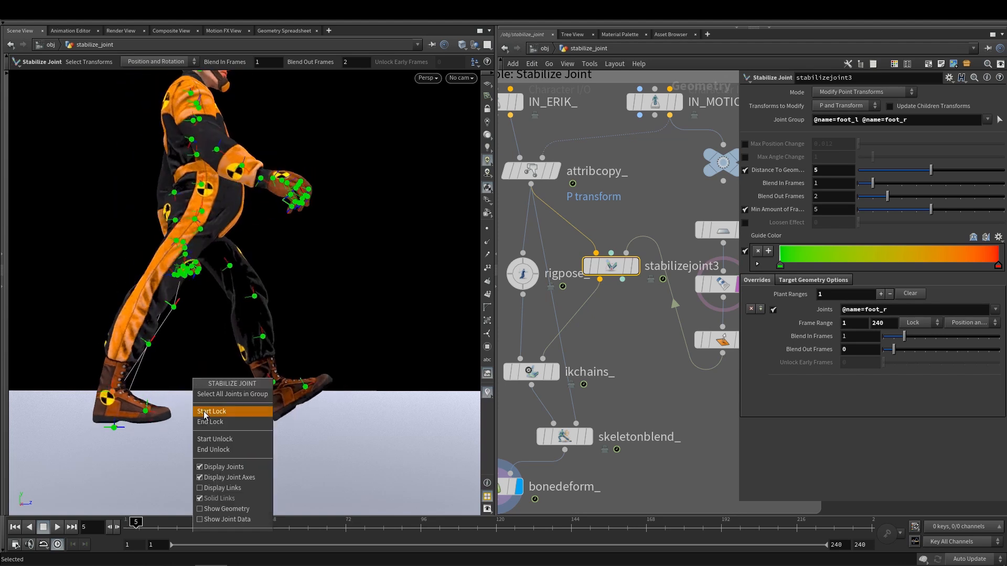
left_click(208, 423)
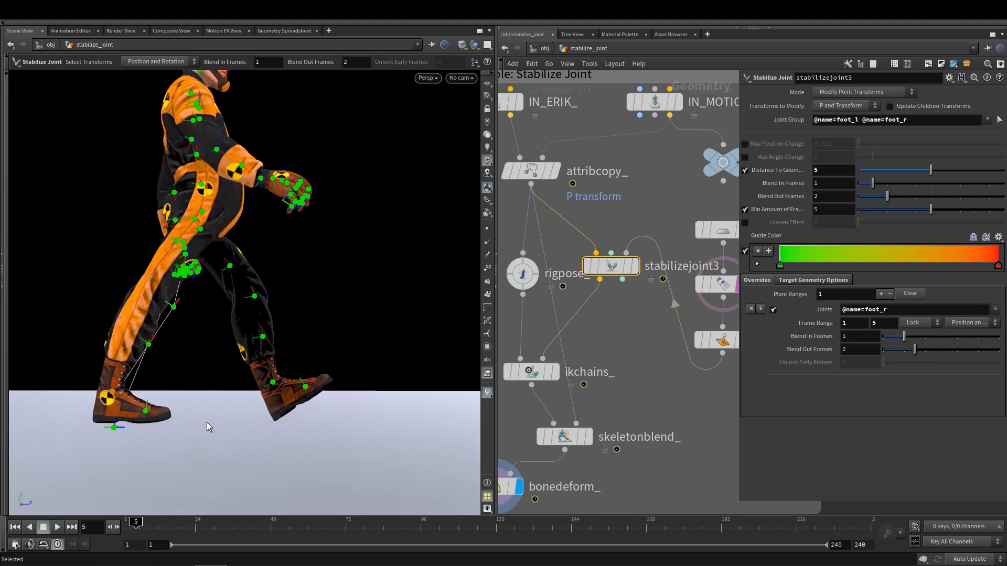
Step: Step back and forth through the first frames to examine how the right foot behaves during and after its lock
key("Left")
key("Left")
key("Right")
key("Right")
key("Left")
key("Right")
key("Left")
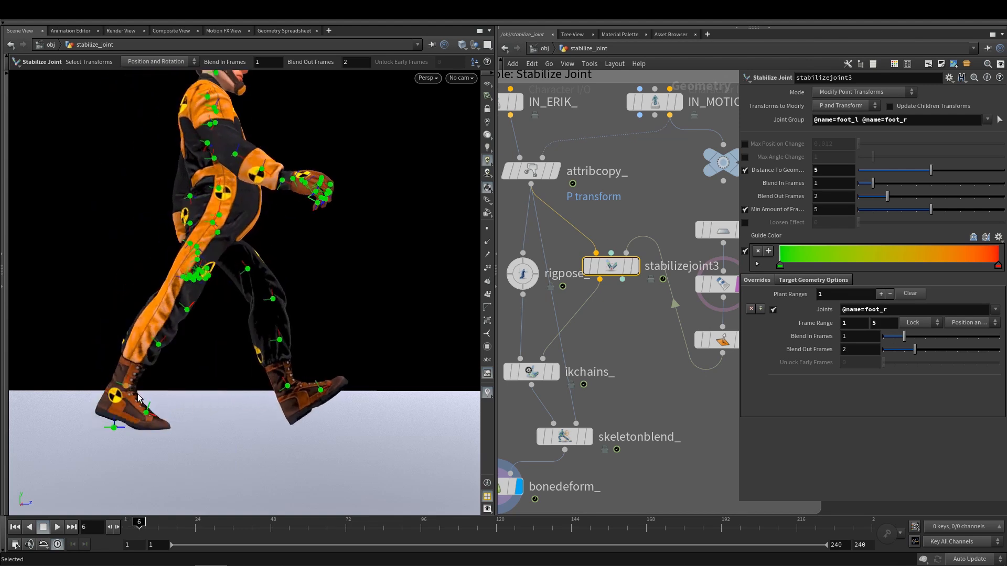
key("Right")
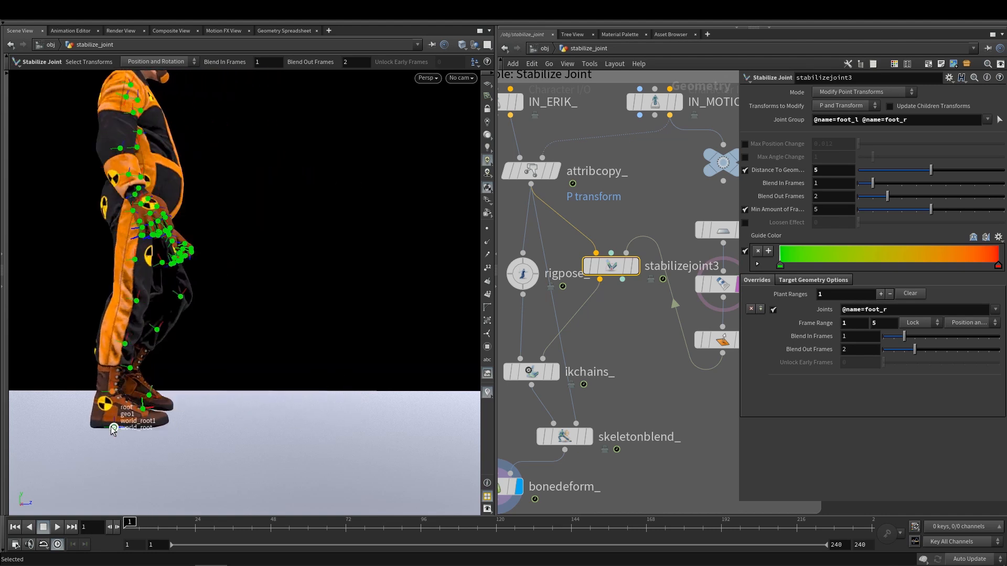
key("Right")
key("Right")
Step: Switch to the View tool and step through frames 1 to 7 to inspect the locked right foot without joint guides
key("Escape")
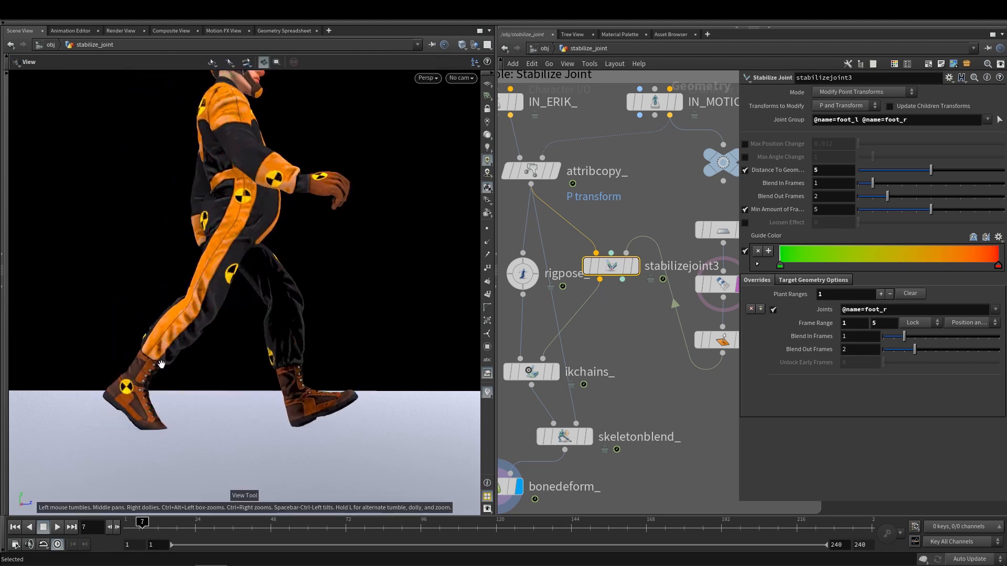
scroll(143, 388, "up", 3)
key("Left")
key("Left")
key("Left")
key("Left")
key("Left")
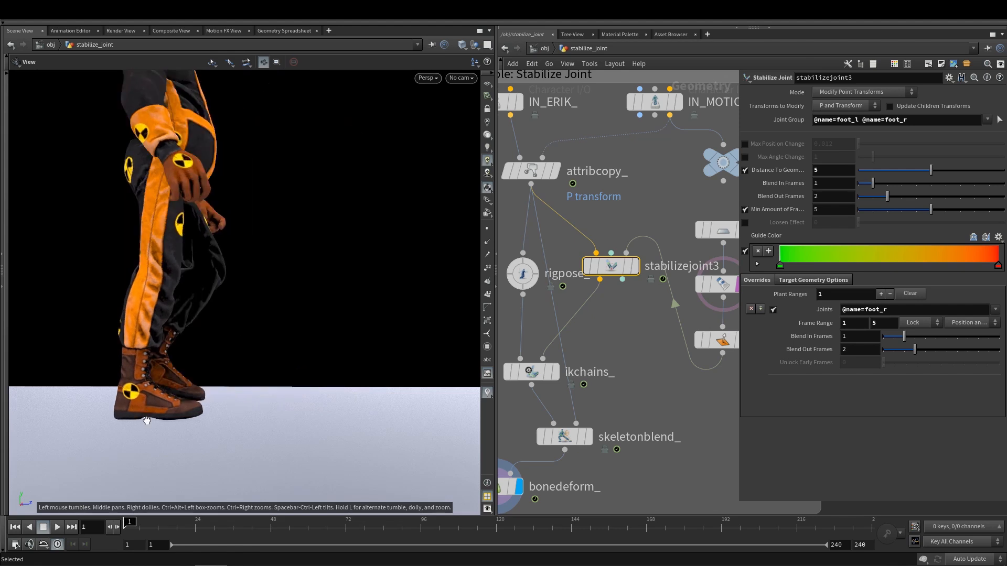
key("Right")
key("Right")
key("Right")
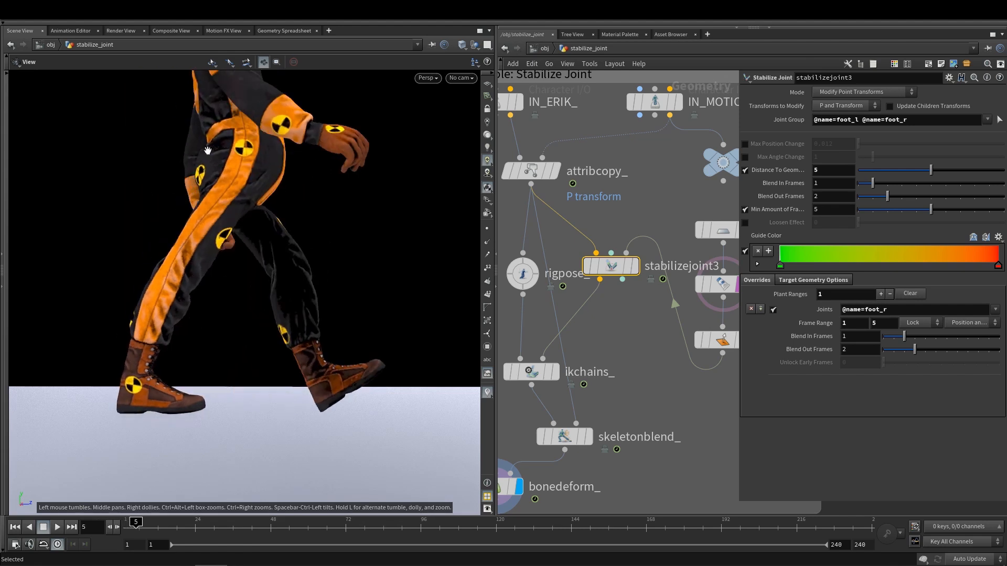
middle_click_drag(172, 266, 175, 286)
Step: Lower the pelvis in the rigpose_ node by translating it about -3.6 along X
left_click(510, 273)
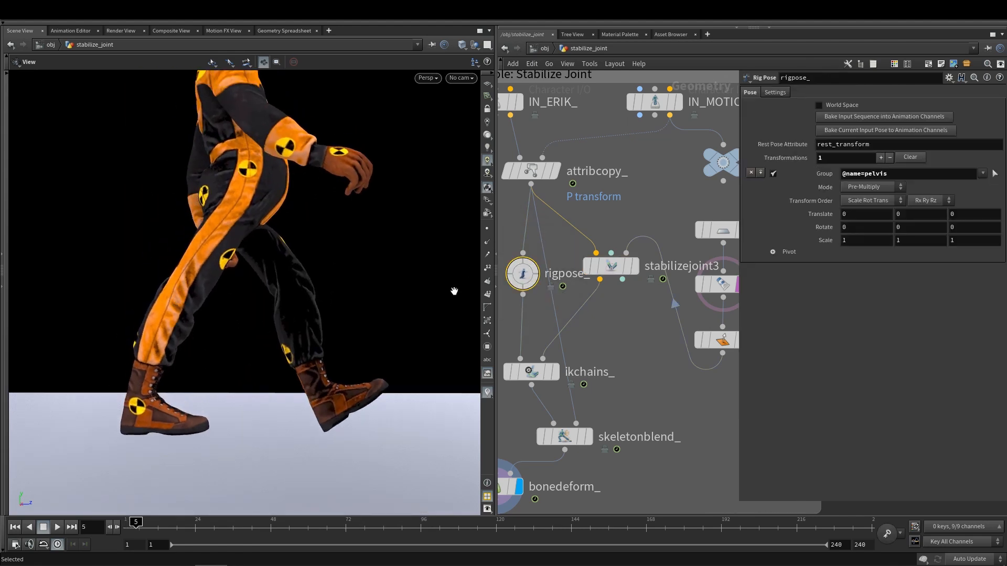
key("Return")
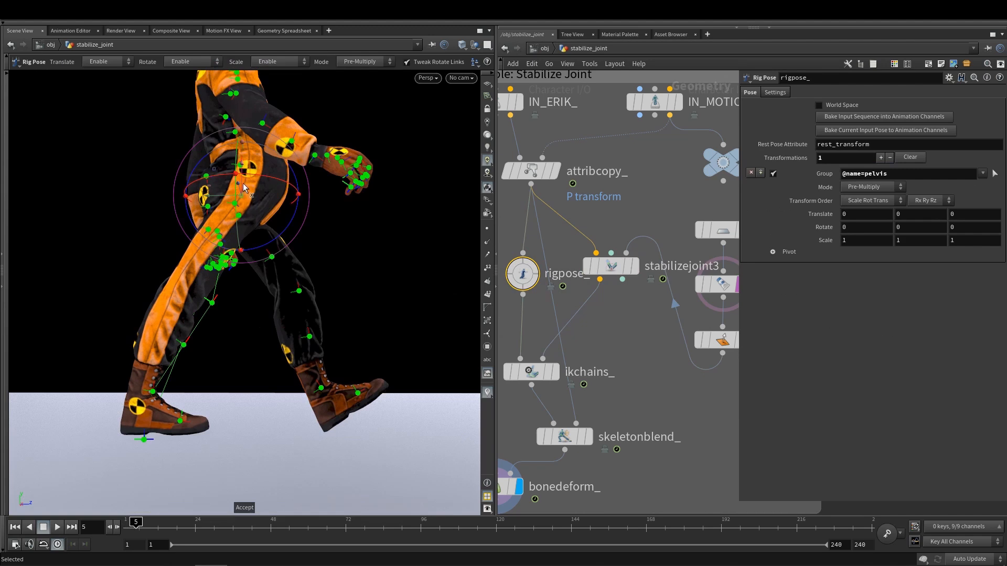
left_click_drag(241, 179, 235, 187)
Step: Hide the pose handles and step through frames 1 to 7 to check the right foot's lock with the lowered pelvis
key("Escape")
key("Left")
key("Left")
key("Left")
key("Left")
key("Right")
key("Right")
key("Right")
key("Right")
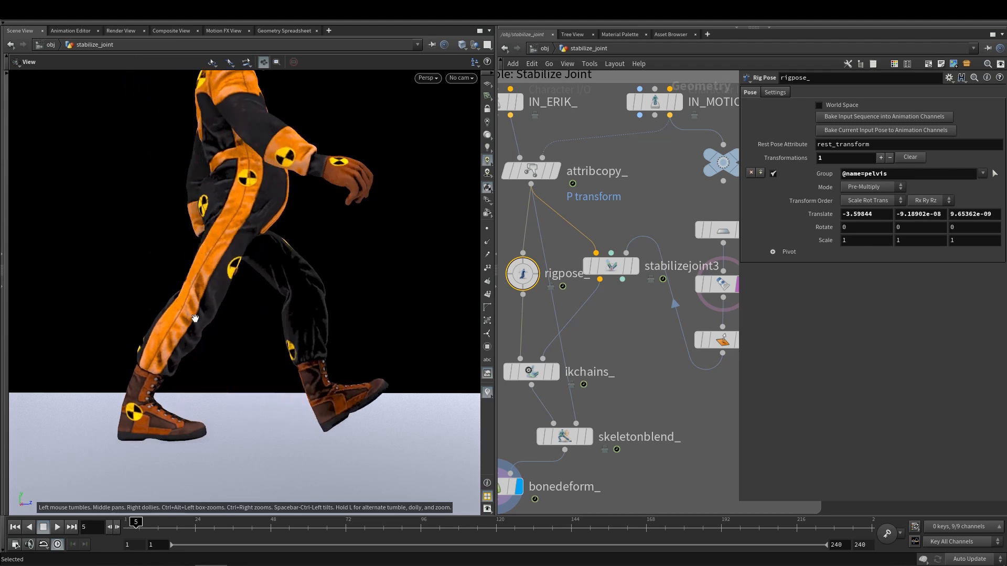
key("Right")
key("Left")
key("Left")
key("Right")
key("Right")
key("Right")
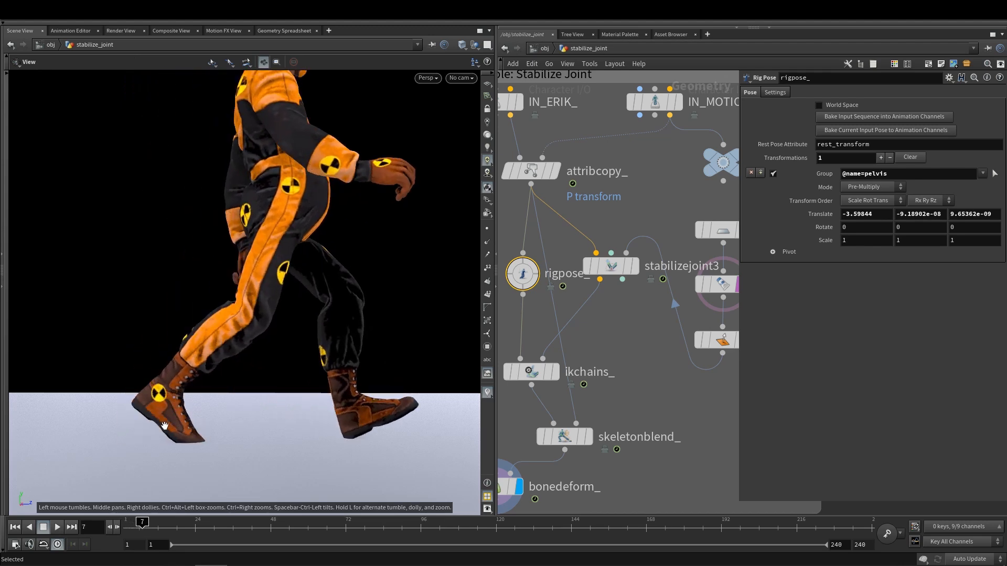
key("Left")
key("Left")
key("Left")
Step: Start a manual lock on the left foot at frame 8 in stabilizejoint3
left_click(611, 266)
key("Return")
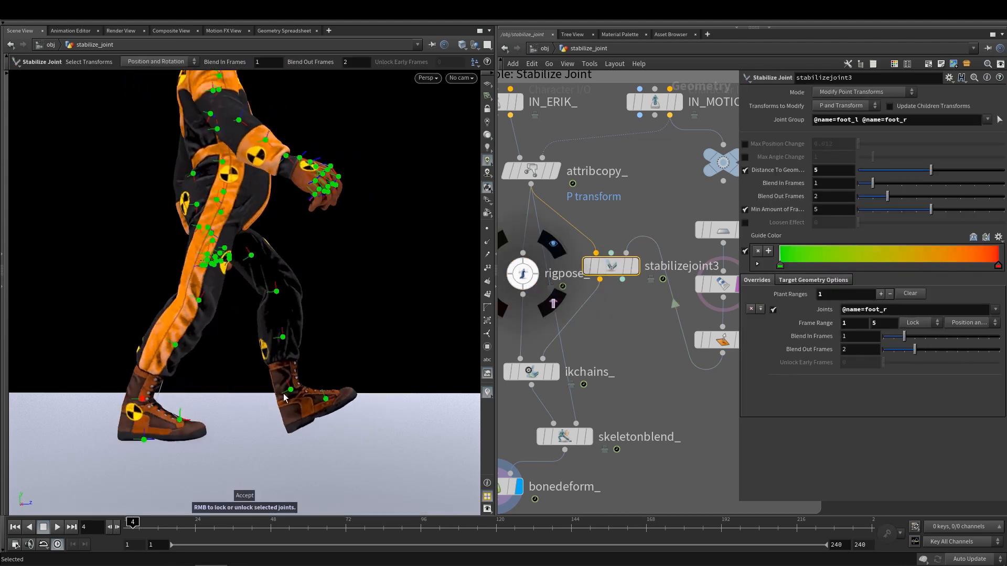
middle_click_drag(285, 397, 238, 360)
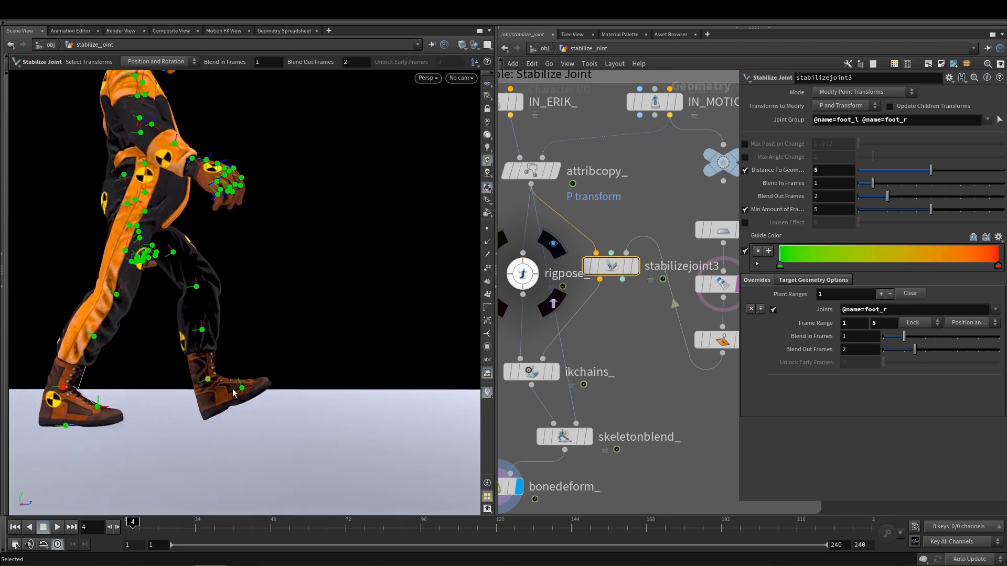
key("Right")
key("Right")
key("Right")
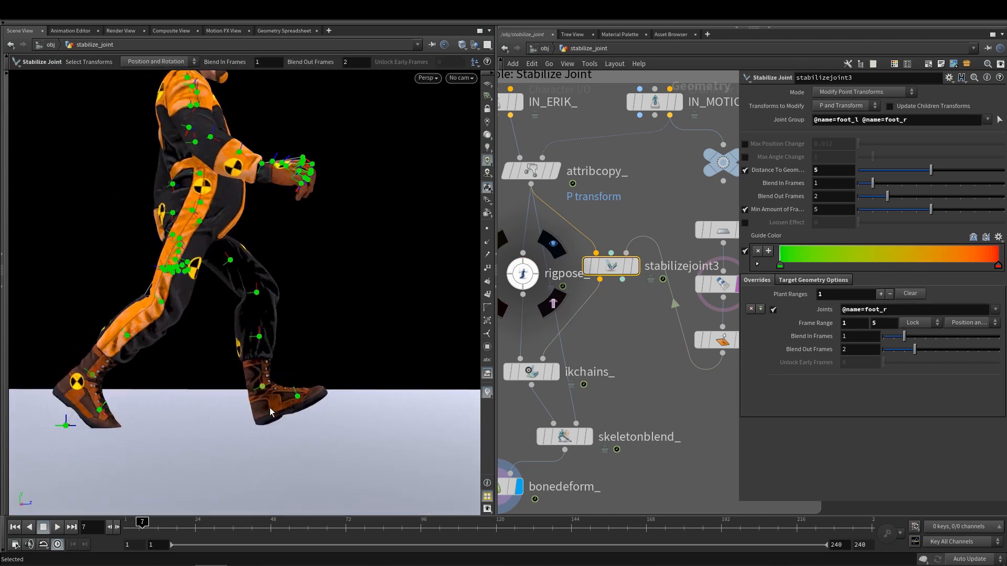
key("Right")
key("Right")
key("Left")
key("Left")
key("Right")
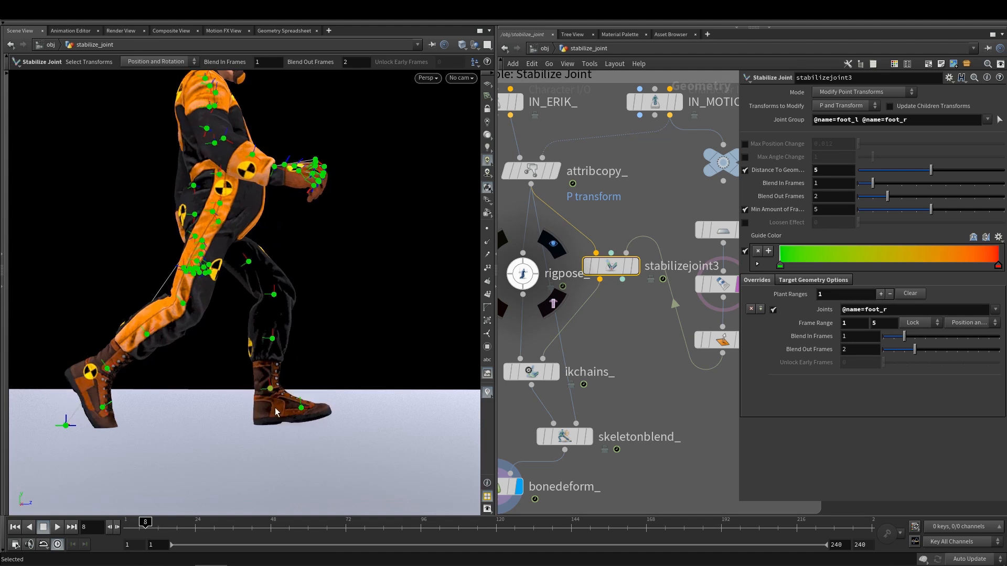
right_click(326, 318)
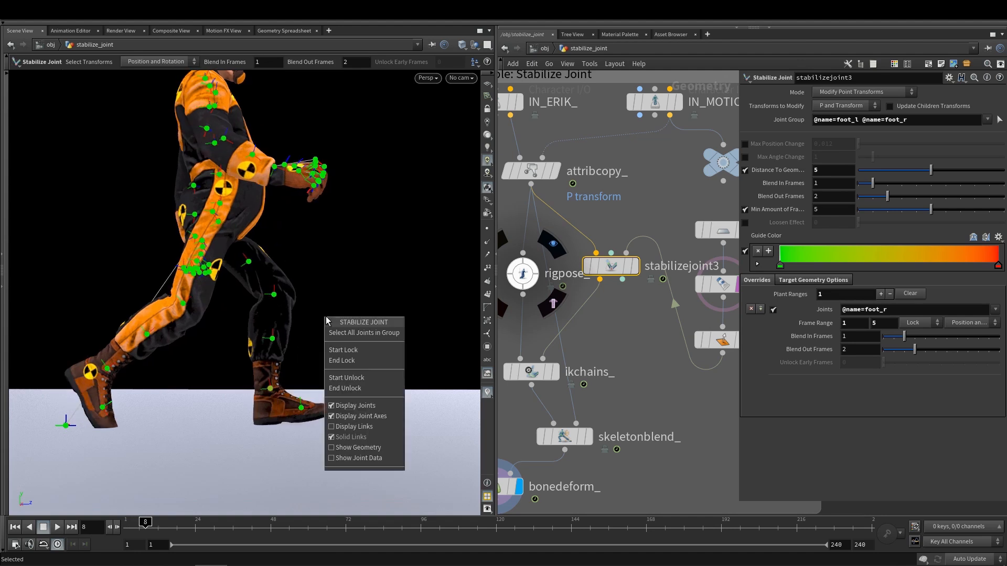
left_click(330, 350)
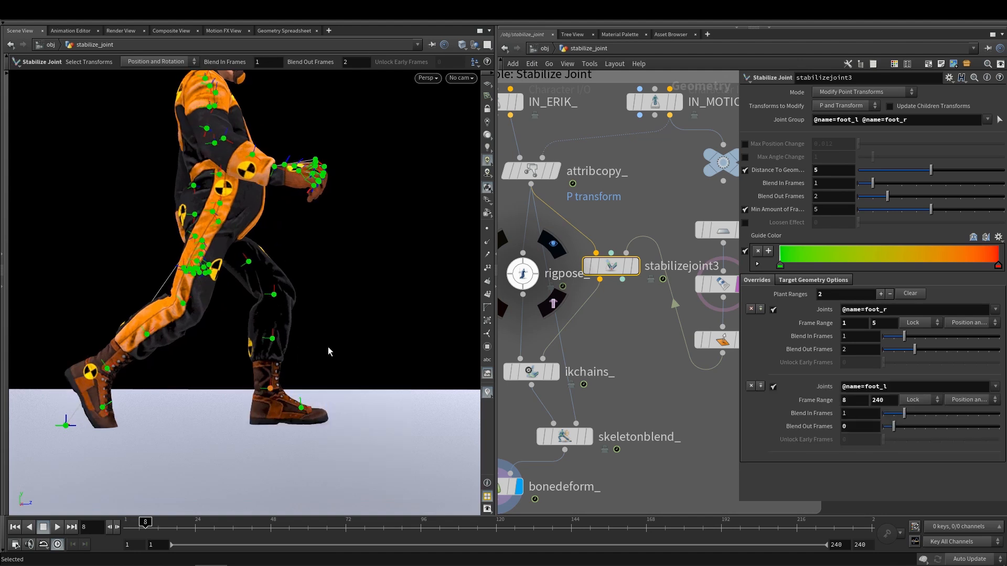
Step: Step forward to frame 17 and hide the joint guides to examine the left foot during its lock
key("Right")
key("Right")
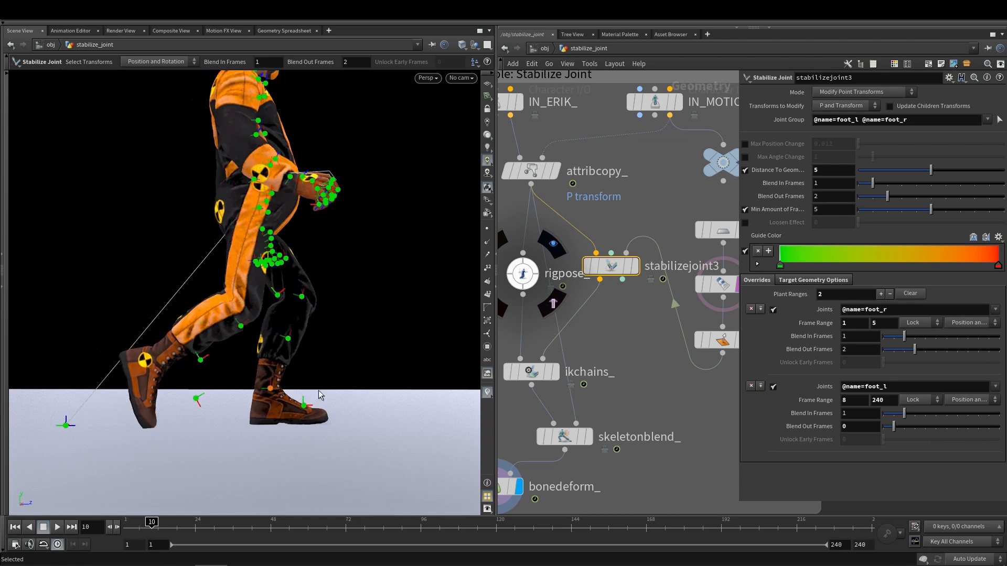
key("Right")
key("Right")
key("Right")
key("Right")
key("Right")
key("Right")
key("Right")
scroll(309, 377, "up", 3)
key("Escape")
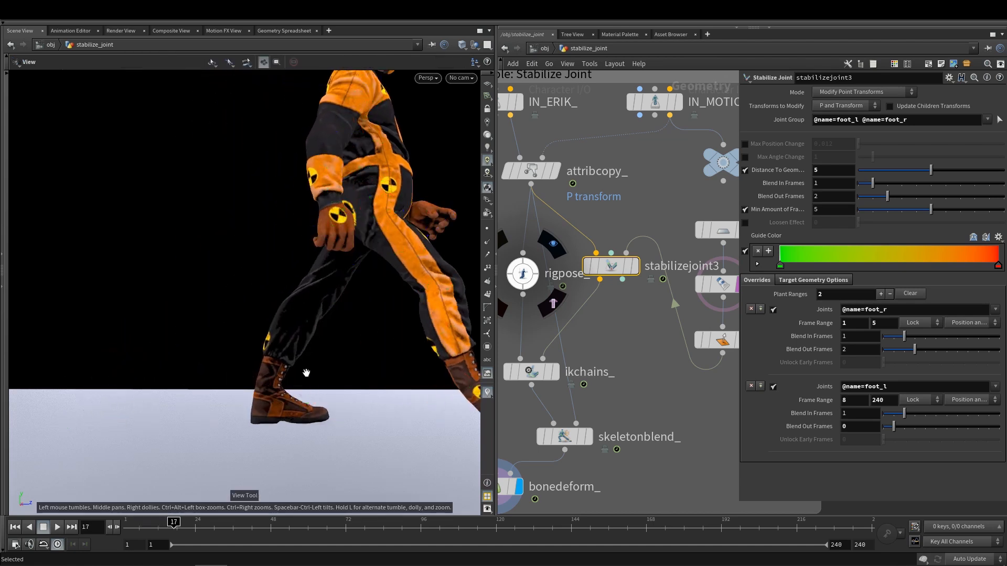
Step: Display the stabilizejoint3 skeleton with its joint guides and step between frames 10 and 17 to compare the left foot and toe joints
left_click(635, 266)
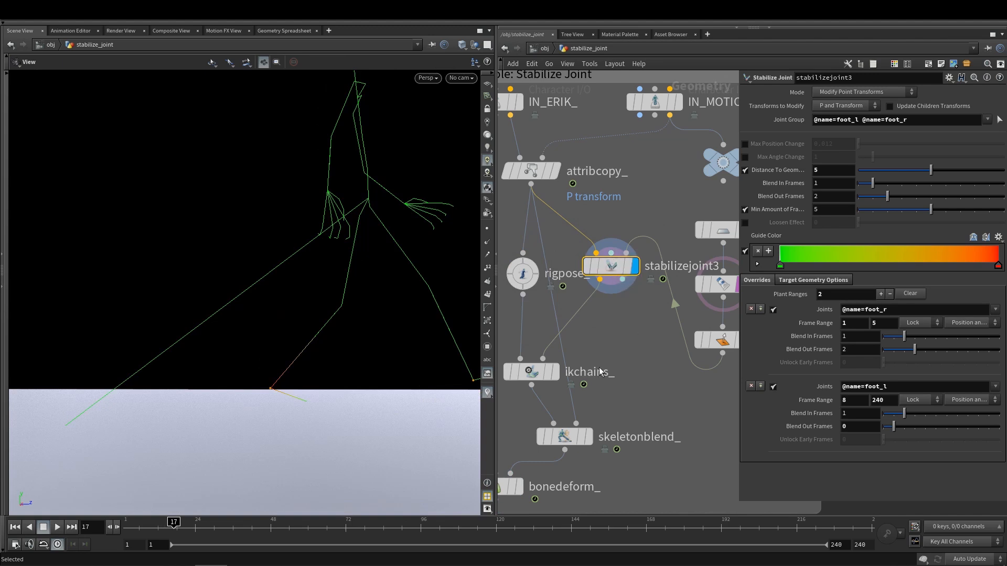
key("Return")
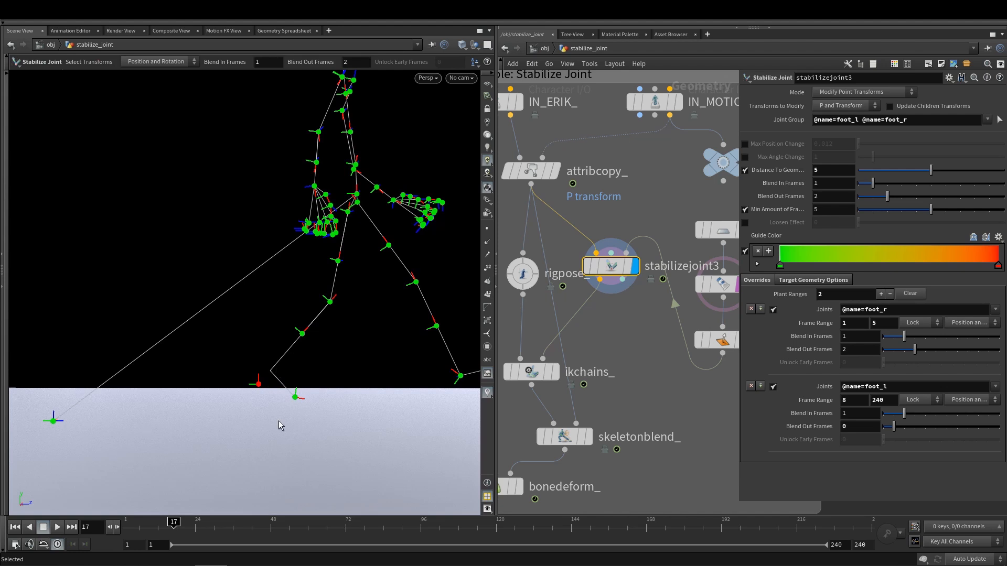
key("Left")
key("Left")
key("Left")
key("Left")
key("Left")
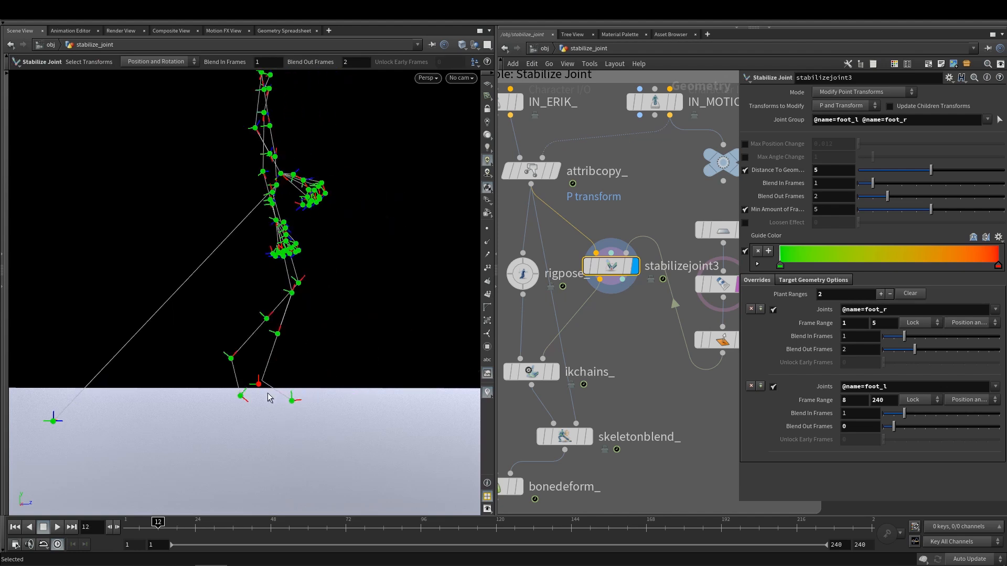
key("Left")
key("Left")
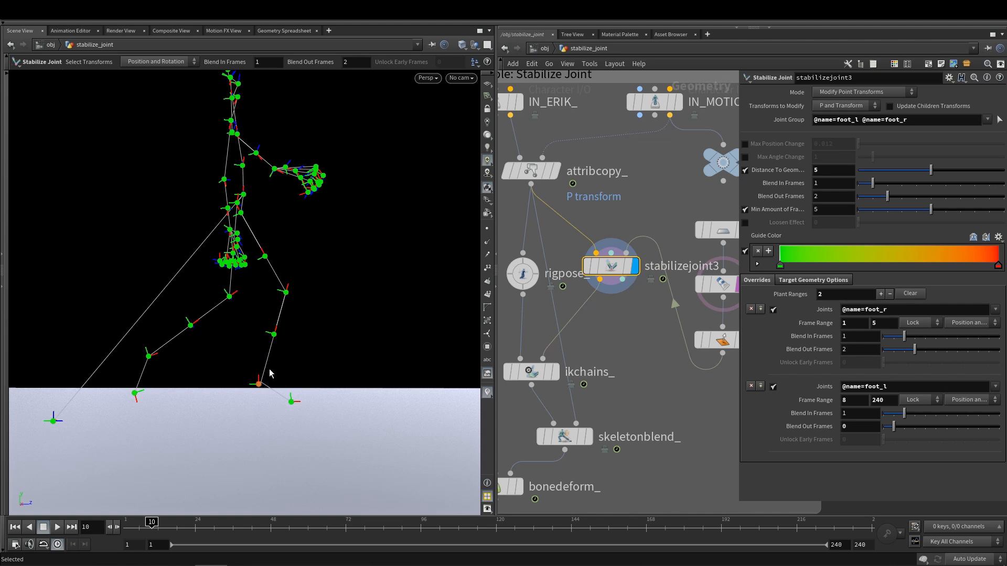
key("Right")
key("Right")
key("Right")
key("Right")
key("Right")
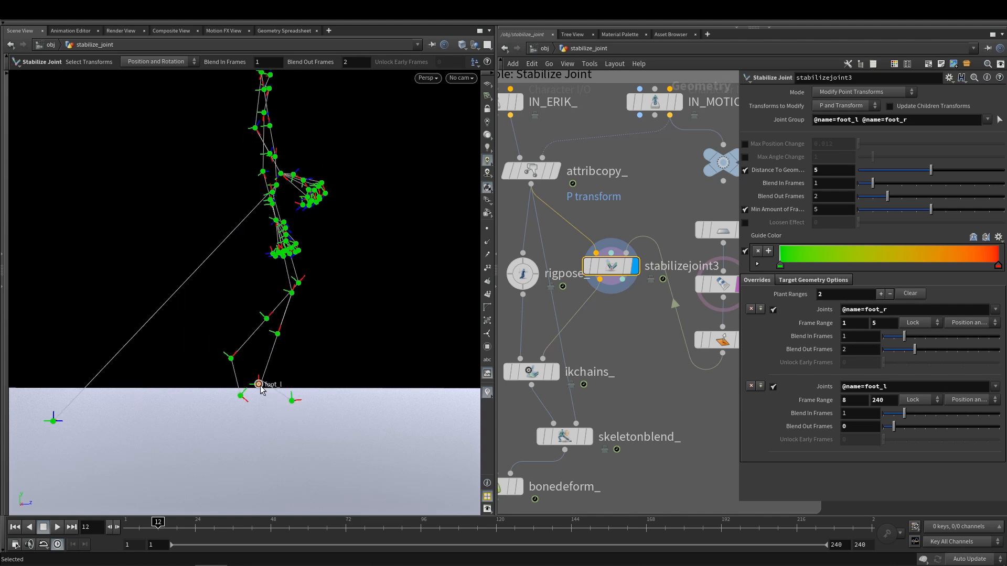
key("Right")
key("Right")
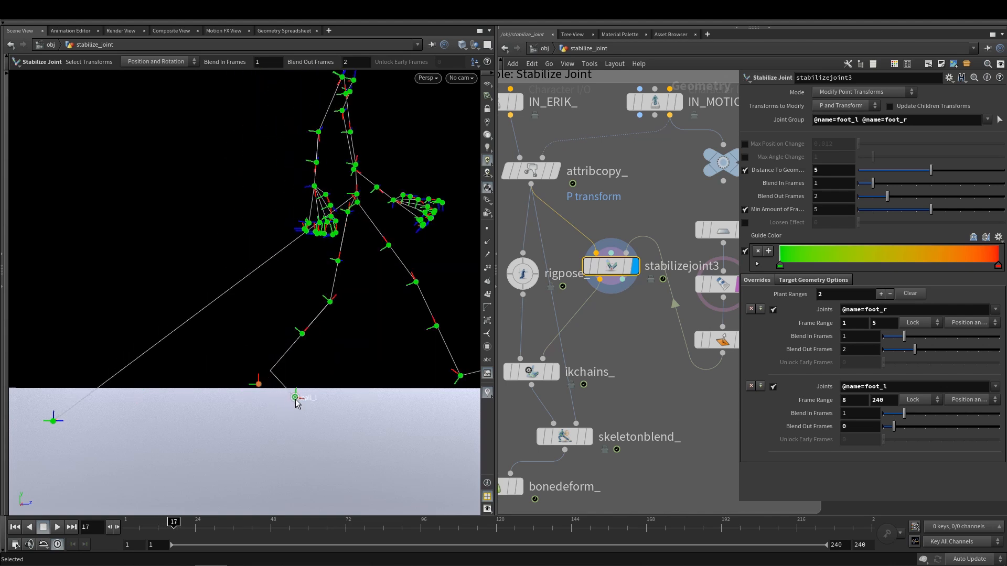
Step: End the left foot's lock at frame 15
key("Left")
key("Left")
right_click(307, 374)
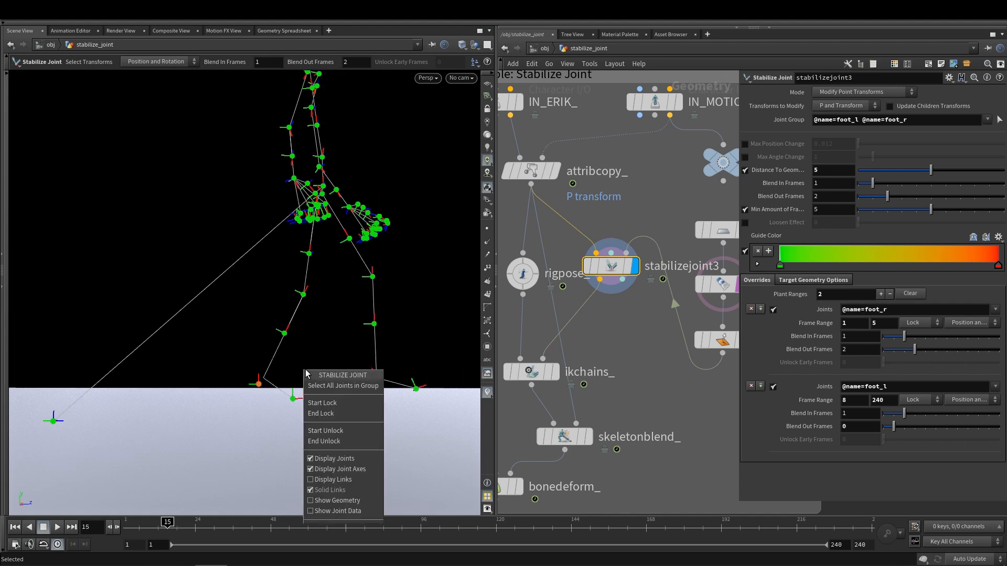
left_click(306, 417)
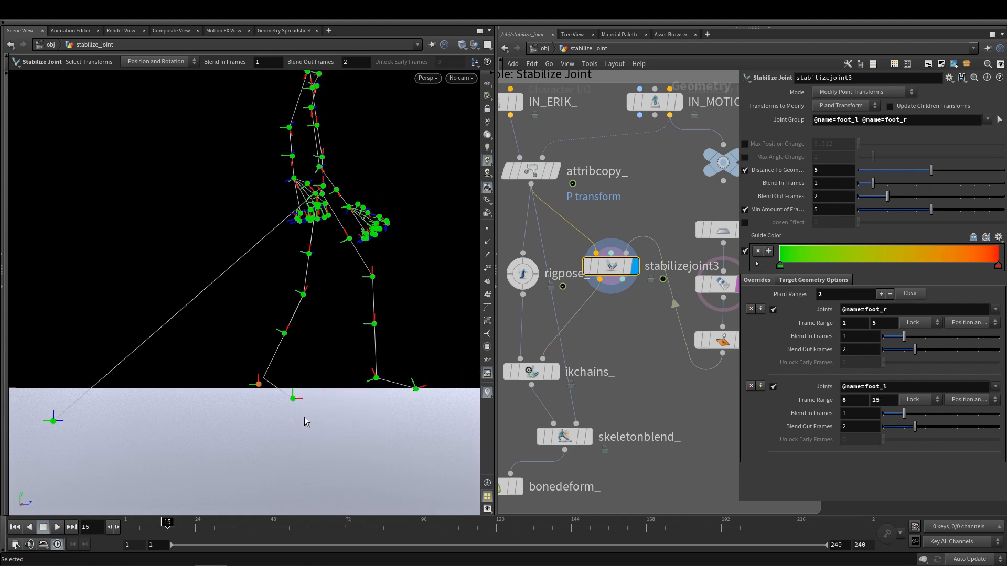
Step: Step between frames 13 and 17 on the skeleton to check how the left foot releases from its lock
key("Right")
key("Right")
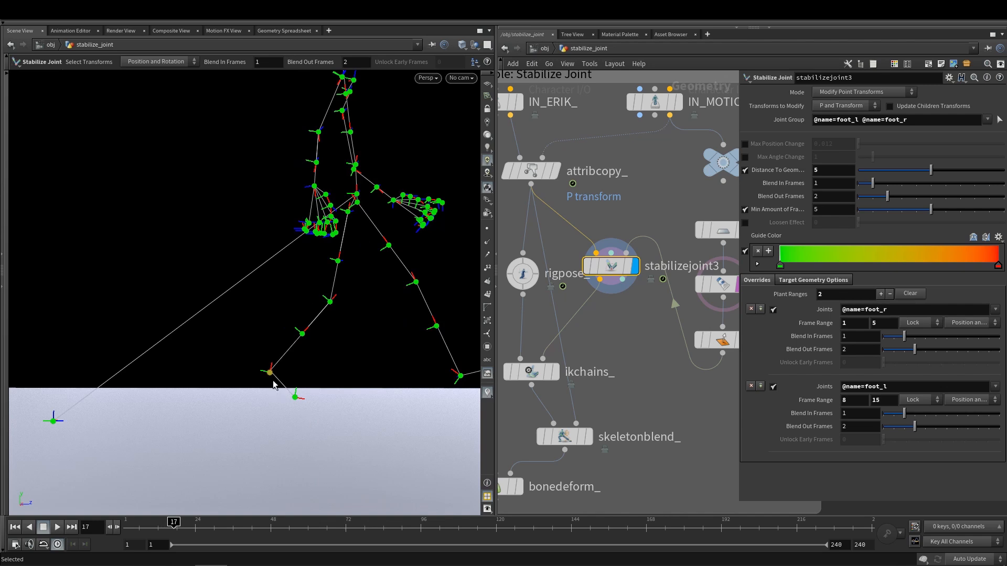
key("Left")
key("Left")
key("Left")
key("Left")
key("Escape")
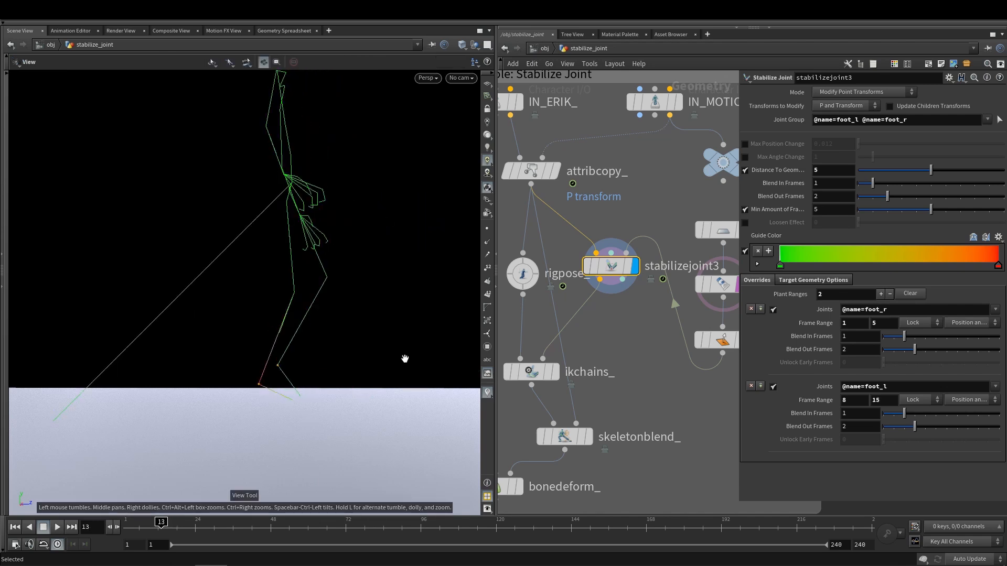
Step: Display the bonedeform_ character again and step between frames 8 and 21 to examine the left foot's lock
middle_click_drag(596, 352, 625, 306)
left_click(547, 440)
key("Left")
key("Left")
key("Left")
key("Left")
key("Left")
key("Left")
key("Left")
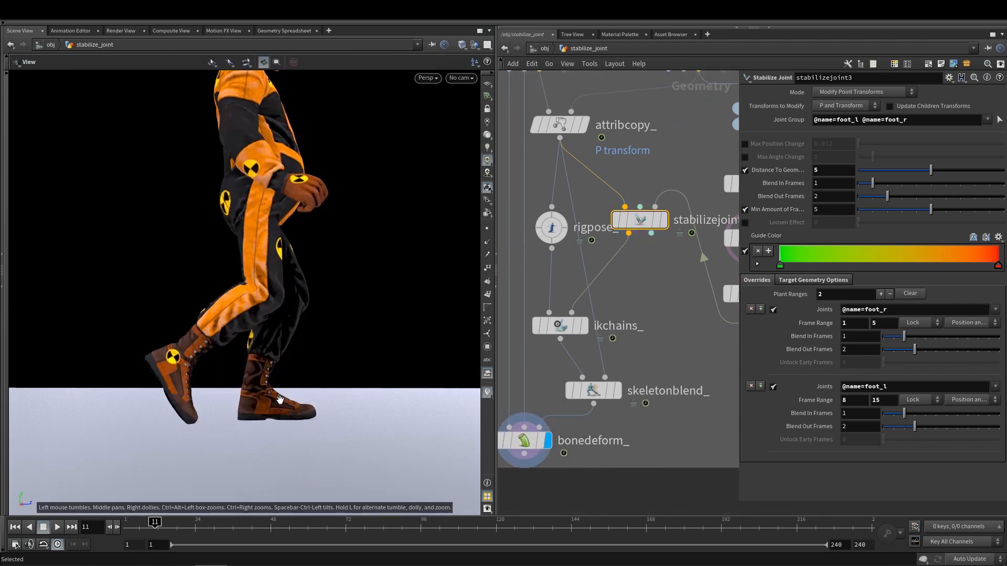
key("Right")
key("Right")
key("Right")
key("Right")
key("Right")
key("Right")
key("Right")
key("Right")
key("Right")
key("Right")
key("Right")
key("Right")
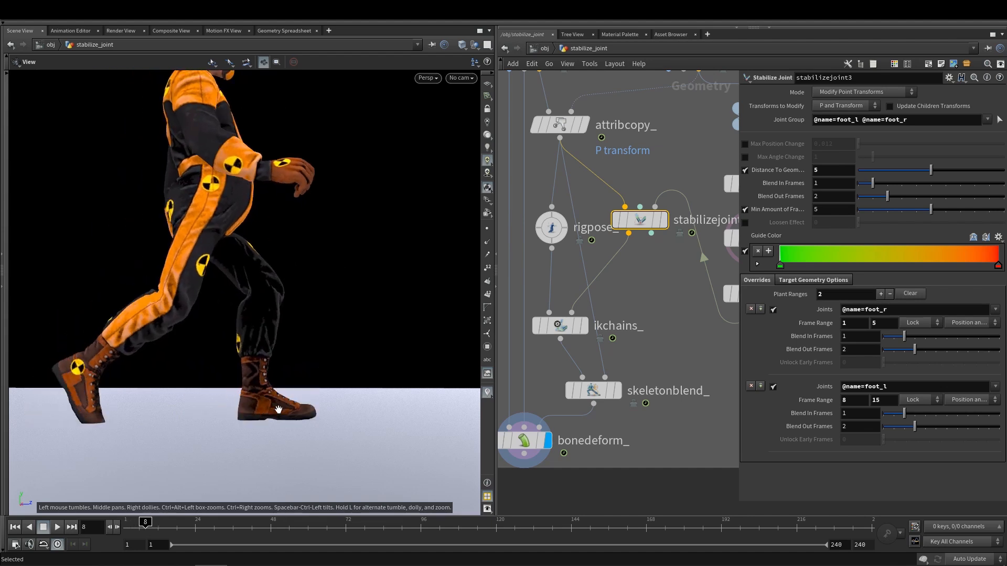
key("Right")
key("Right")
key("Right")
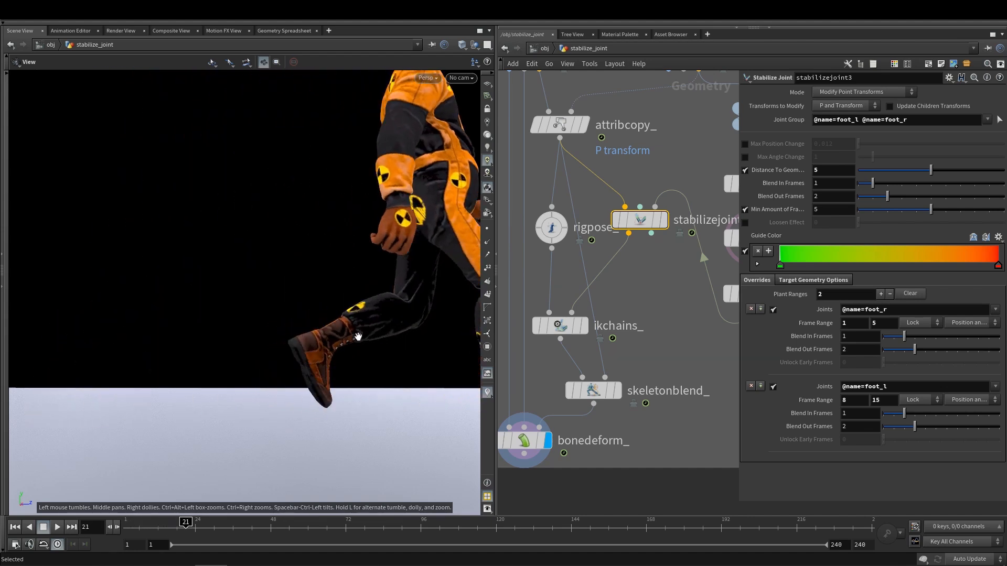
Step: Step back and forth around frame 18 to inspect the left foot as it leaves the ground
key("Left")
key("Left")
key("Left")
key("Left")
key("Left")
key("Left")
key("Right")
key("Right")
key("Right")
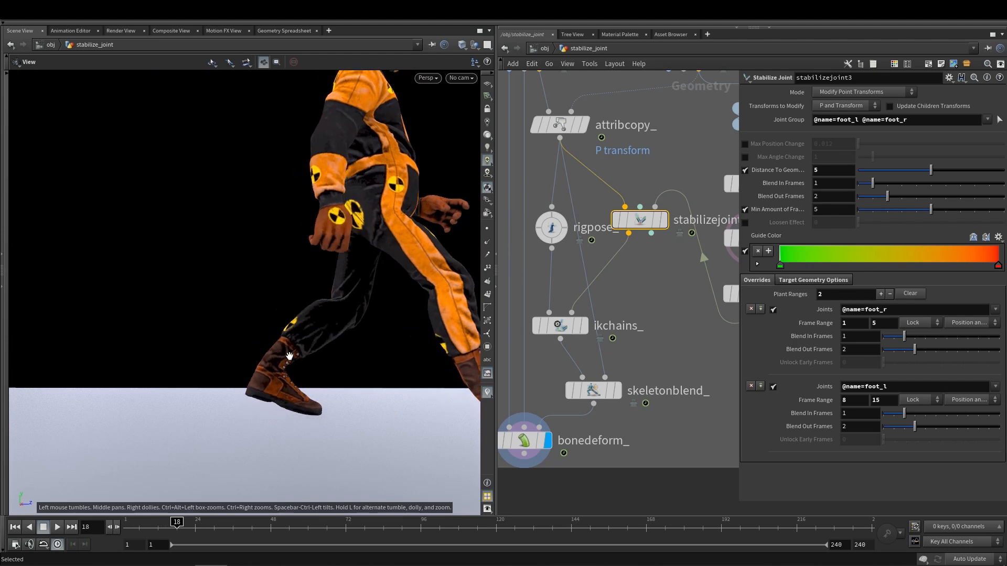
Step: Bring back the joint guides and start a new lock on the right foot at frame 21
middle_click_drag(290, 362, 188, 376)
scroll(188, 375, "down", 3)
key("Return")
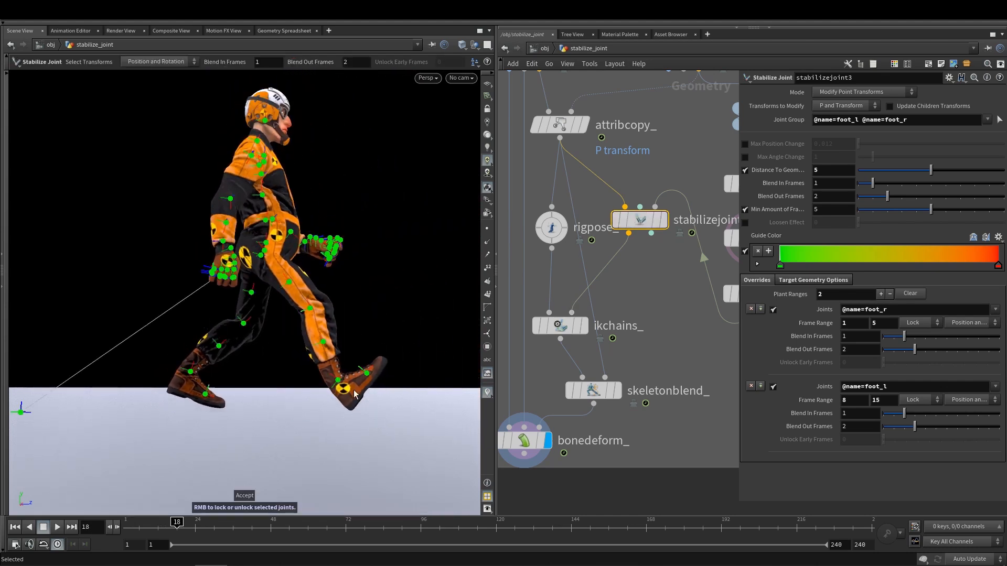
scroll(296, 370, "up", 3)
key("Right")
key("Right")
key("Right")
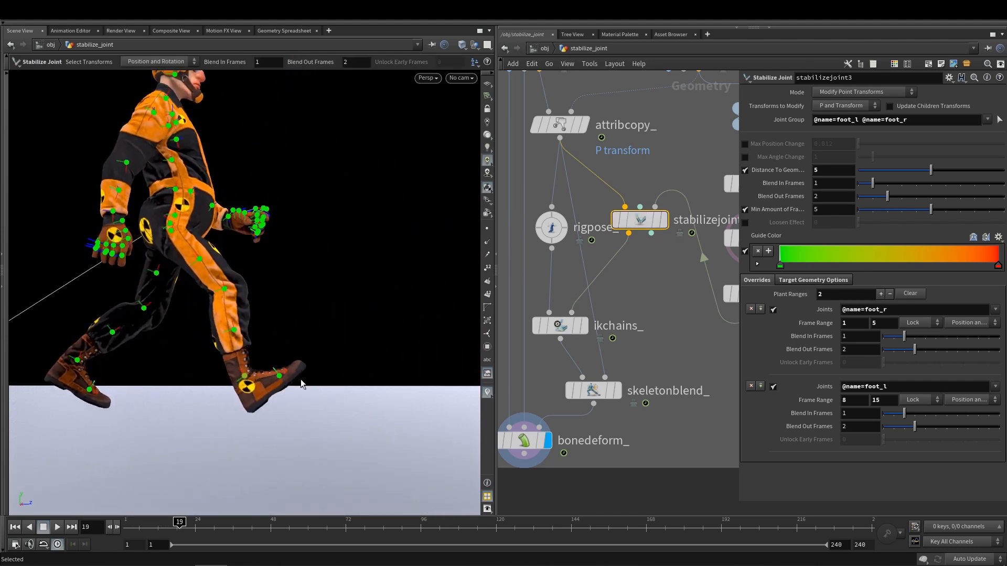
key("Right")
key("Left")
right_click(332, 357)
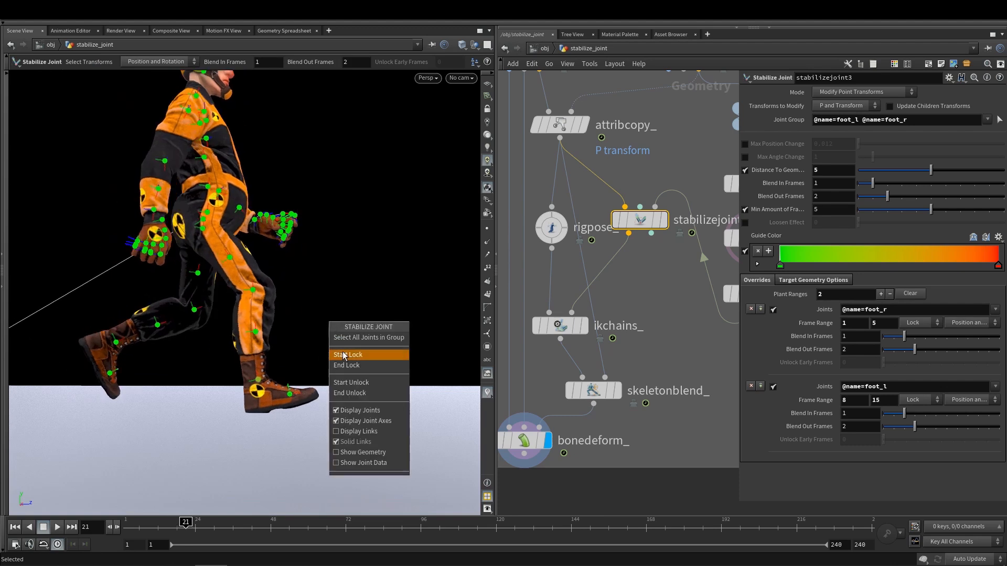
left_click(340, 354)
Step: End the right foot's second lock at frame 31
key("Right")
key("Right")
key("Right")
key("Right")
key("Right")
key("Right")
key("Right")
key("Right")
key("Right")
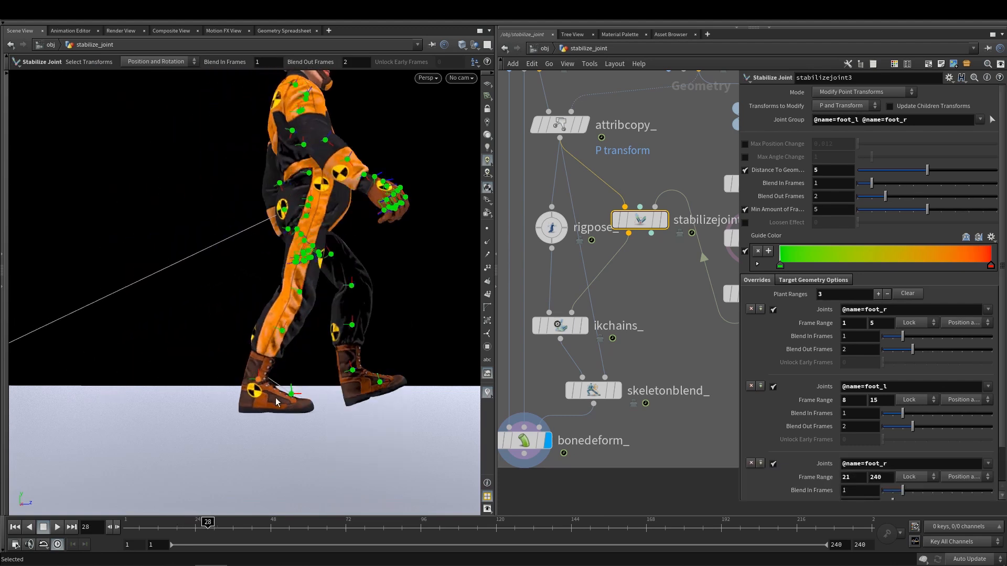
key("Right")
right_click(326, 363)
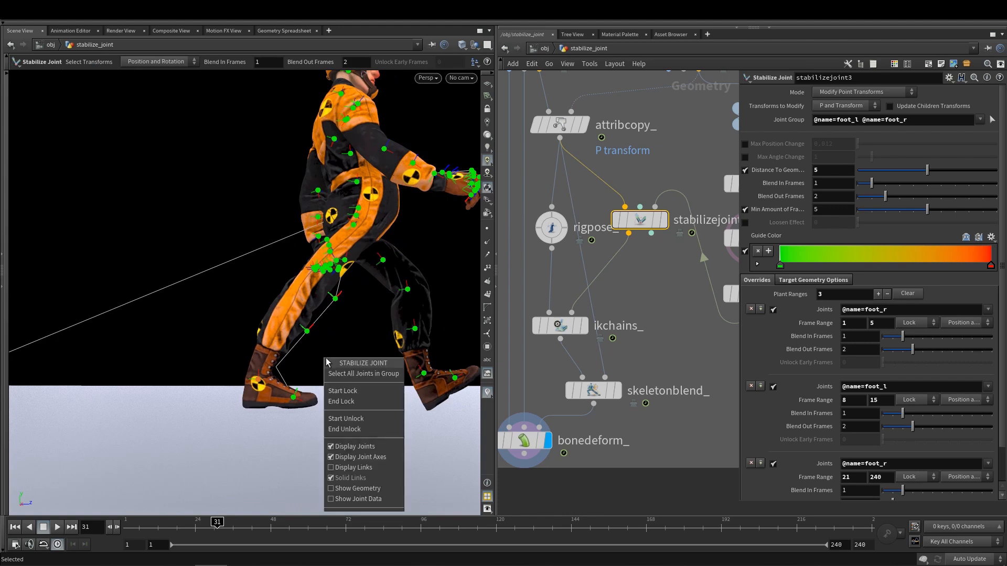
left_click(333, 404)
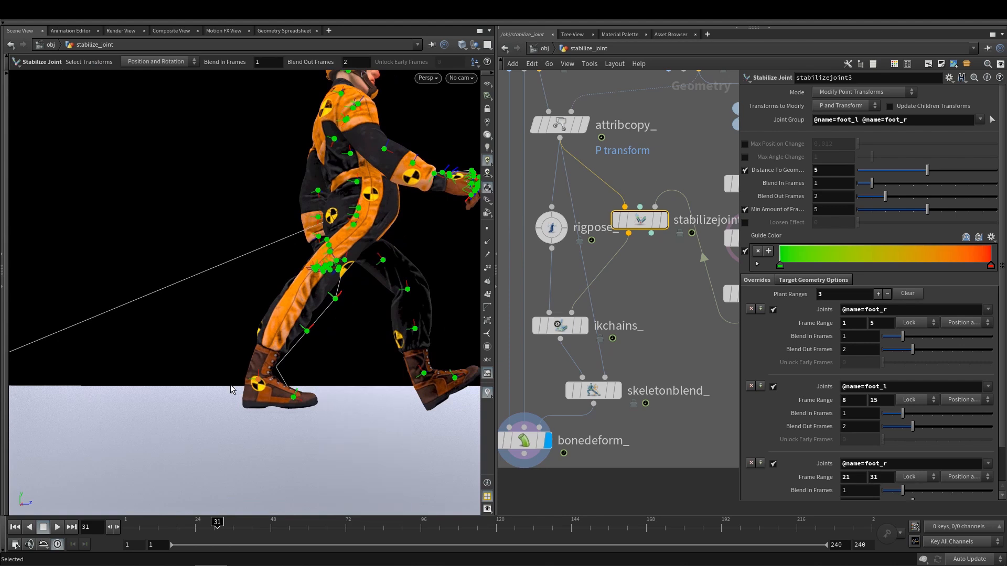
Step: Step through the frames around 31 to check the right foot's release from its second lock
key("Left")
key("Left")
key("Left")
key("Right")
key("Right")
key("Right")
key("Right")
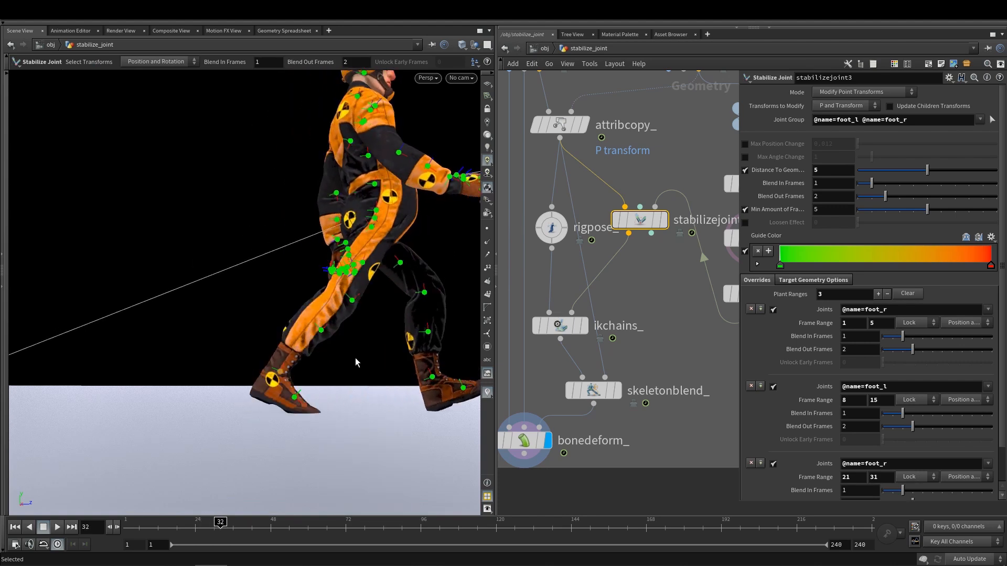
Step: Set the end frame of the right foot's second lock range to 30
scroll(898, 454, "down", 3)
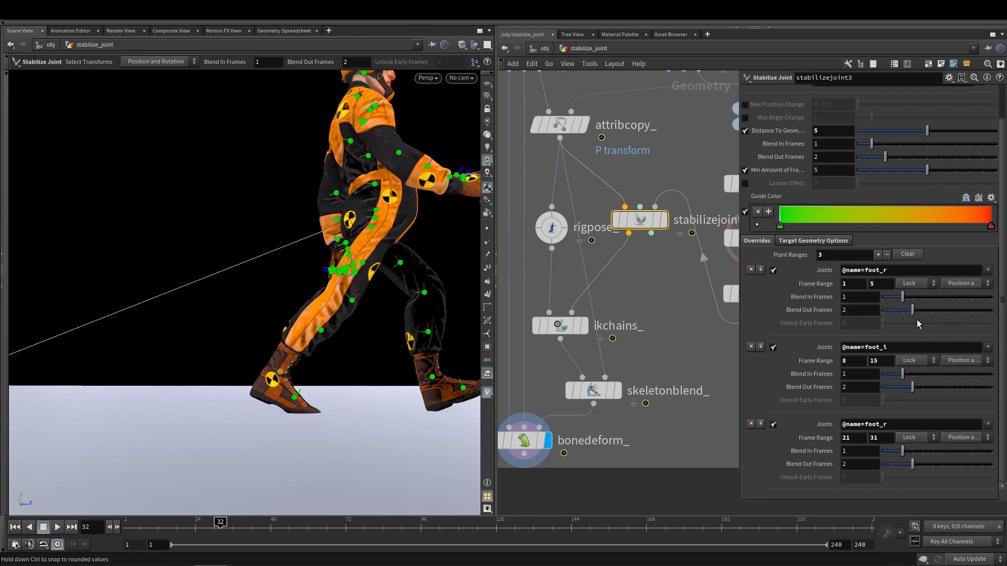
left_click(880, 438)
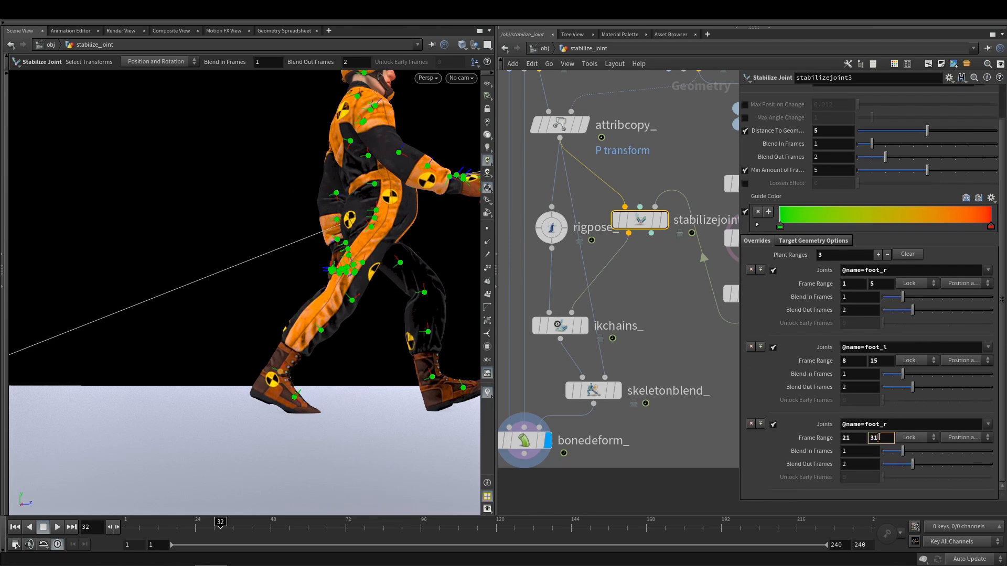
type("30")
Step: Recheck frames 28 to 30 and end the right foot's second lock at frame 29
key("Left")
key("Left")
key("Left")
key("Left")
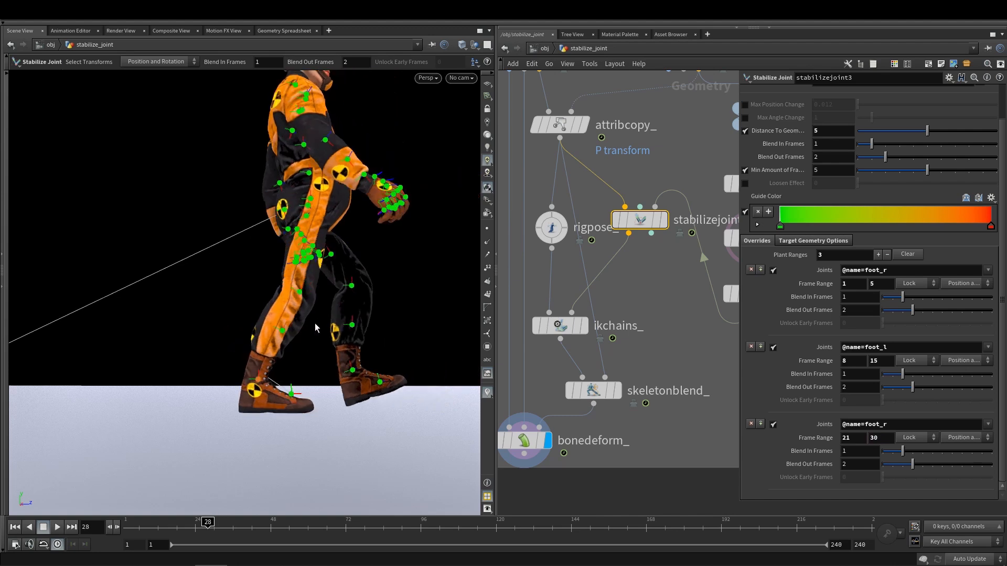
key("Right")
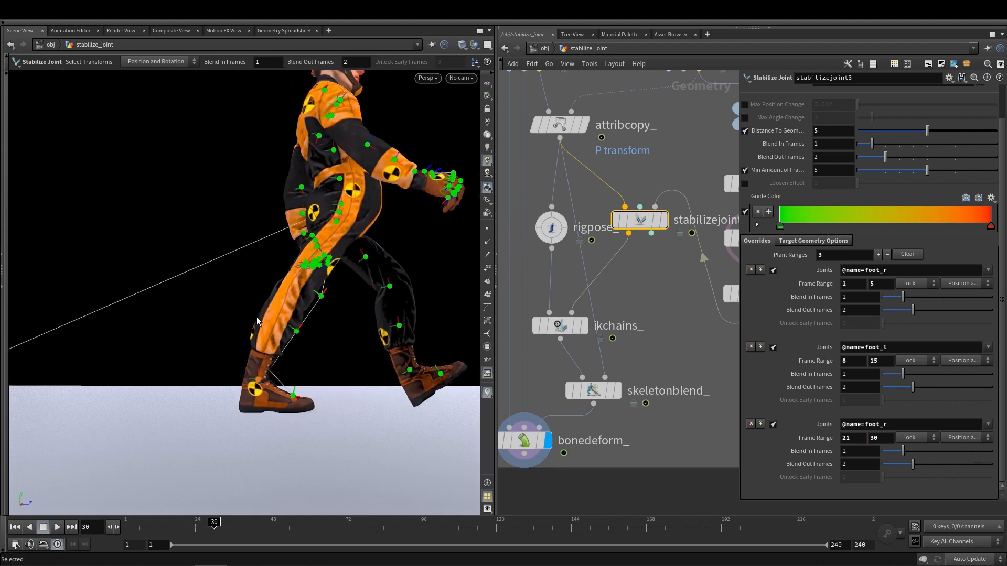
right_click(225, 293)
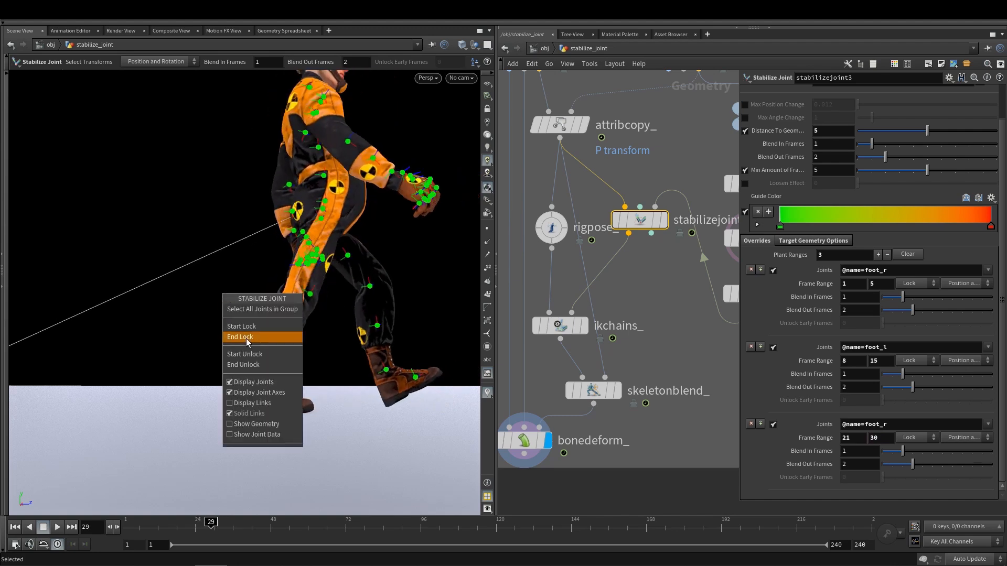
left_click(247, 339)
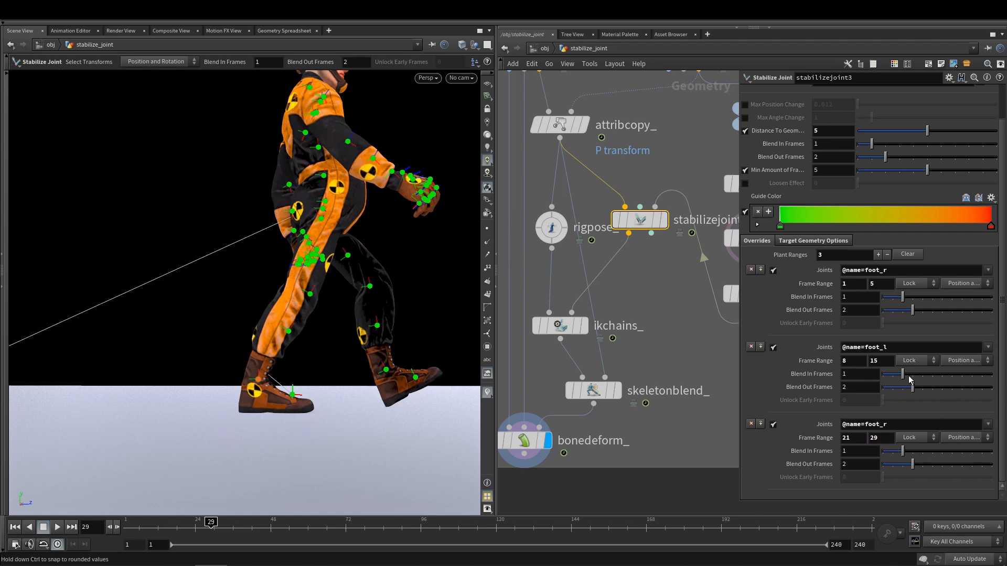
Step: Examine the feet up close around frames 3 to 5 without the joint guides
key("Right")
key("Right")
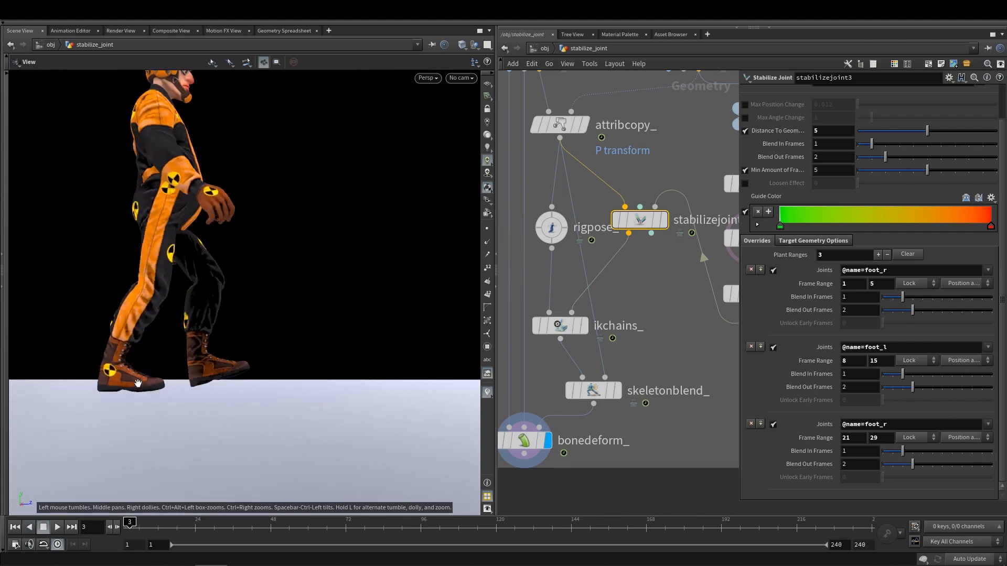
scroll(153, 387, "up", 5)
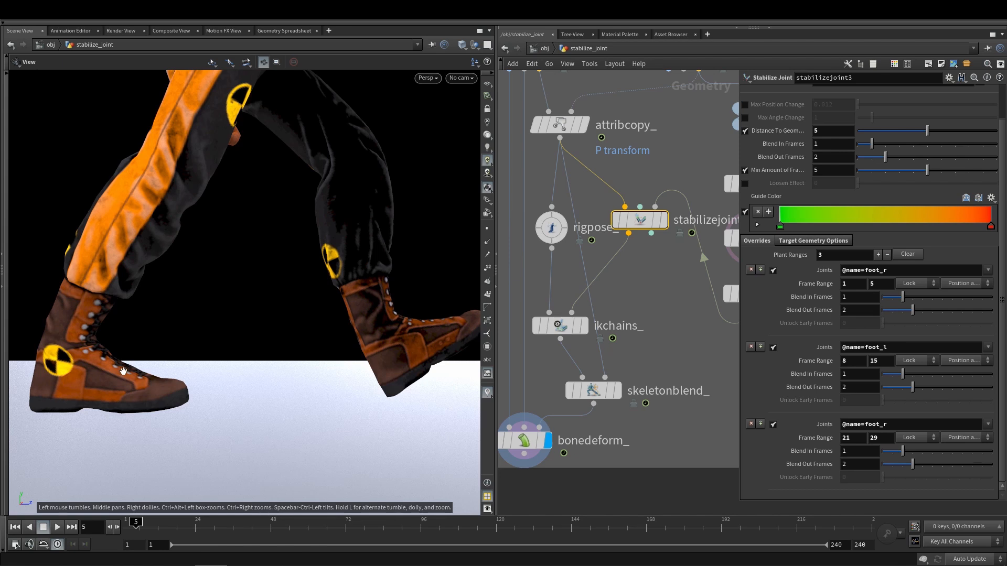
left_click_drag(123, 371, 123, 369)
left_click_drag(145, 417, 345, 344)
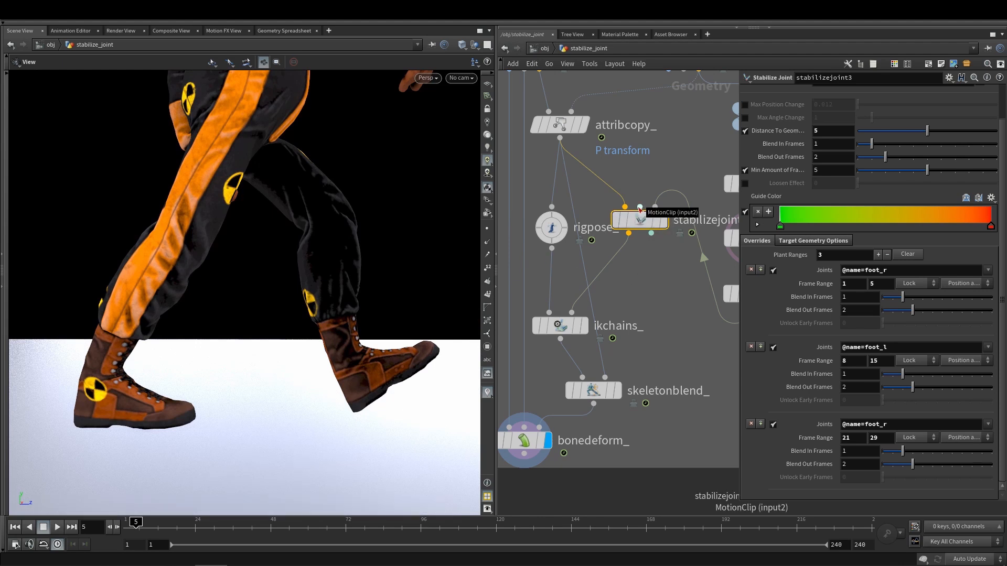
Step: Set the Y value of stabilizejoint3's Offset Joint to 0.15 in the target geometry options
left_click(812, 241)
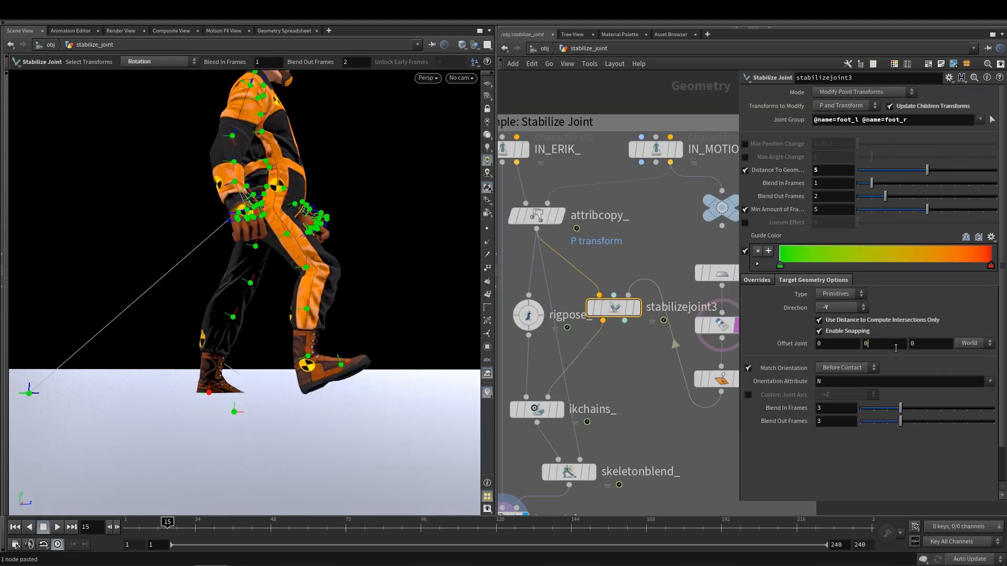
left_click(896, 348)
type(".15")
key("Return")
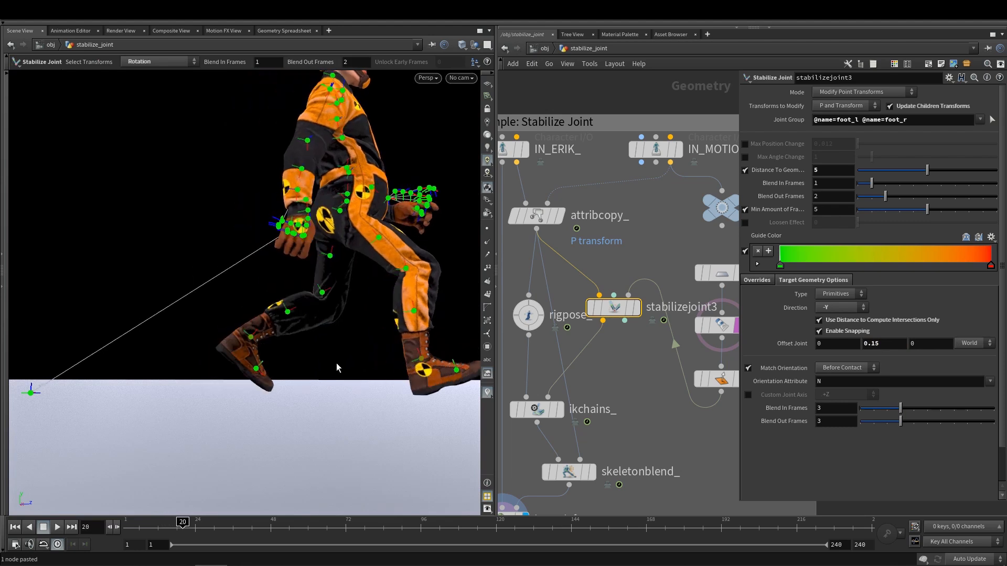
Step: Add a second Stabilize Joint node and place it directly below stabilizejoint3
key("Escape")
key("Return")
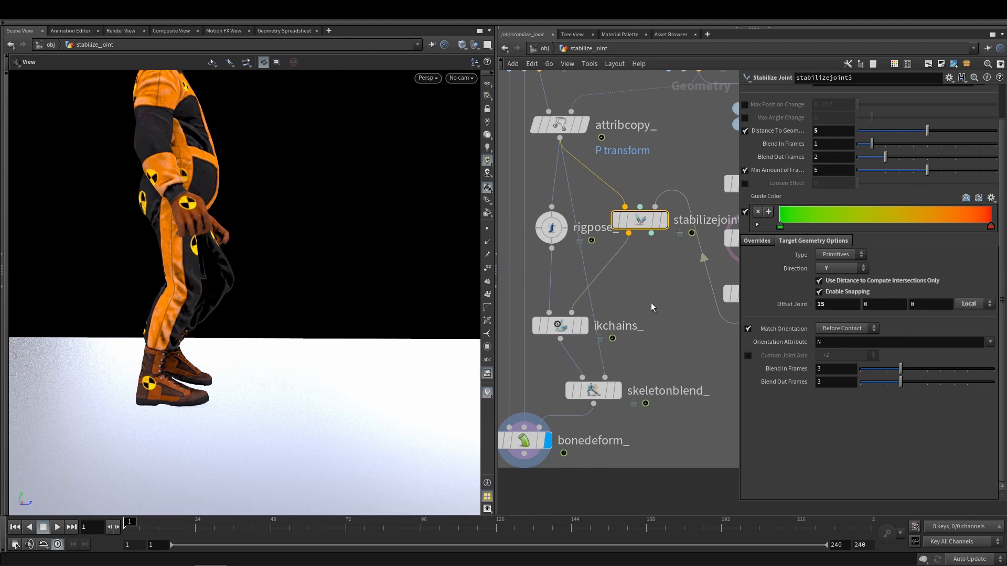
key("Tab")
type("stab")
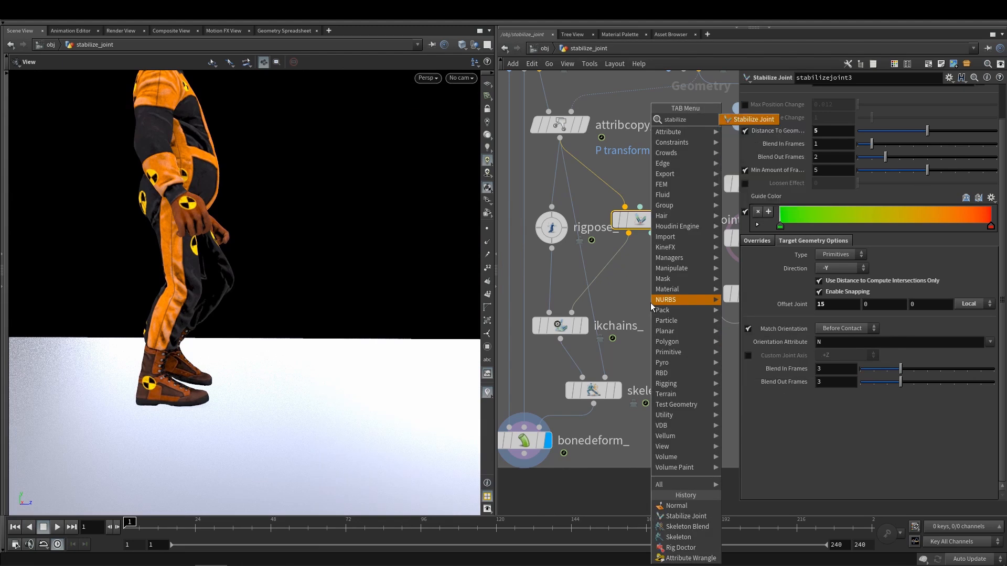
key("Return")
left_click(638, 297)
left_click_drag(638, 297, 627, 288)
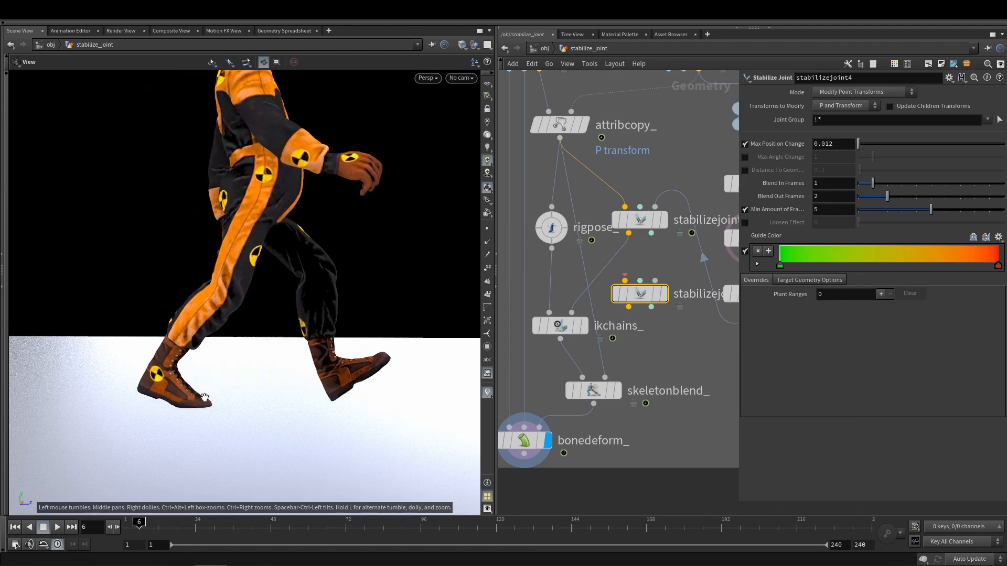
Step: Connect the first two outputs of stabilizejoint3 to the matching first two inputs of stabilizejoint4
scroll(166, 342, "up", 5)
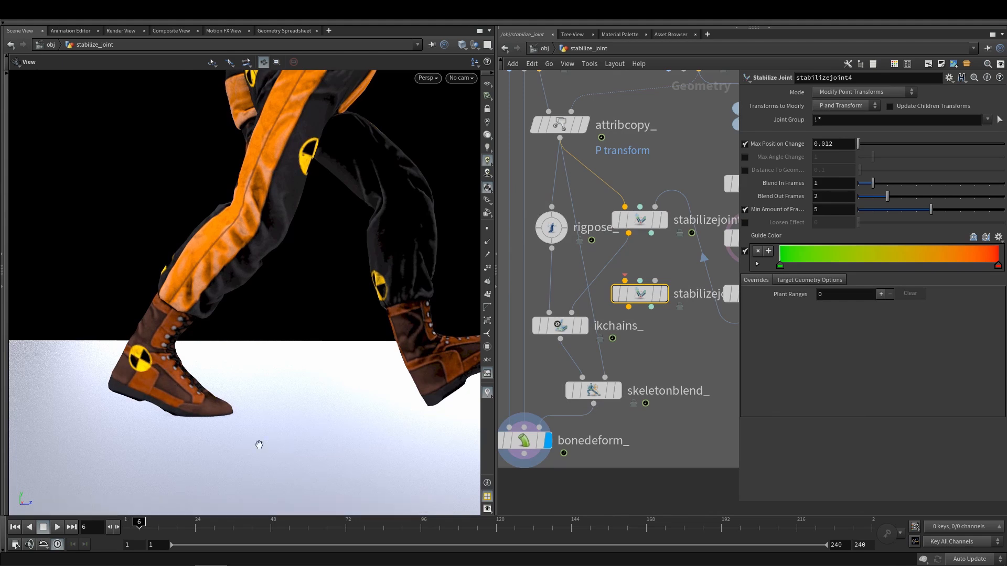
left_click(628, 233)
left_click(624, 281)
left_click(651, 233)
left_click(640, 281)
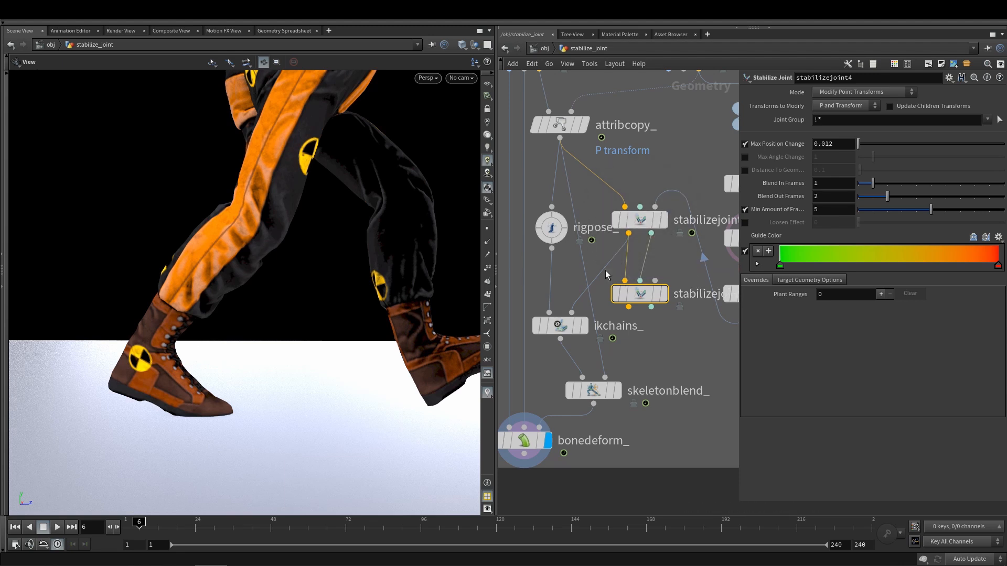
Step: Move stabilizejoint4 up and connect its Target Skeleton output to the second inputs of ikchains_ and skeletonblend_
left_click(641, 223)
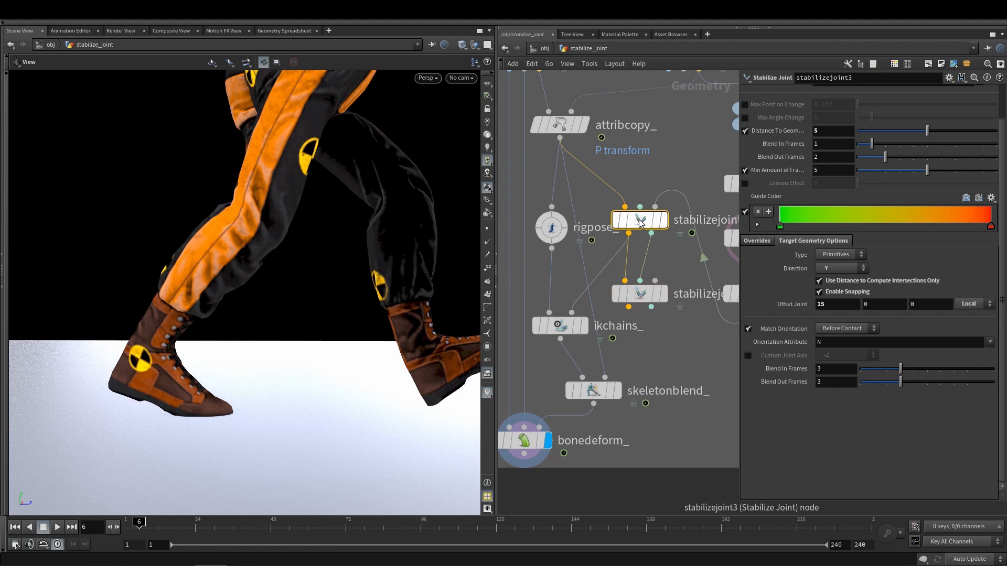
mouse_move(631, 226)
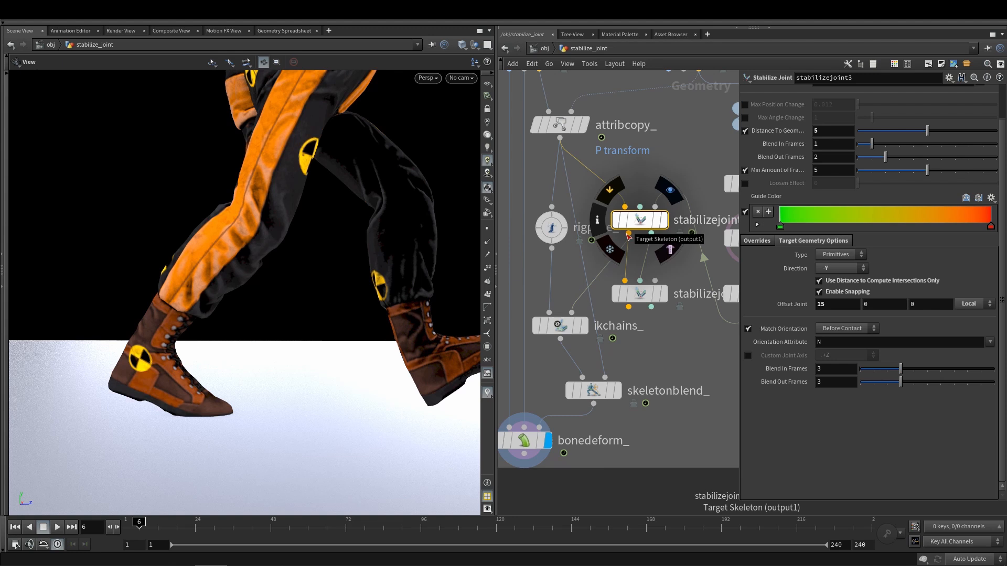
mouse_move(641, 295)
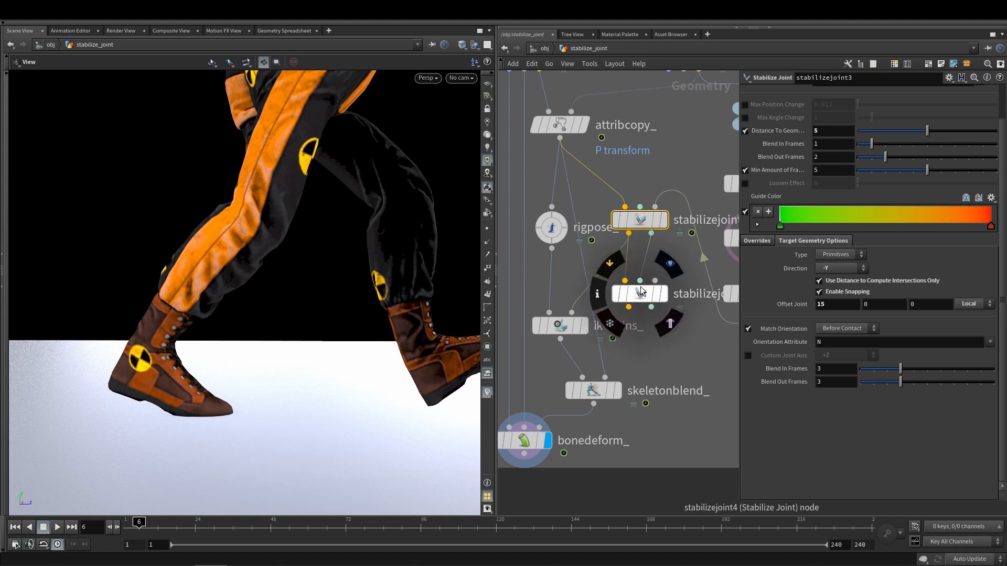
left_click_drag(643, 294, 642, 275)
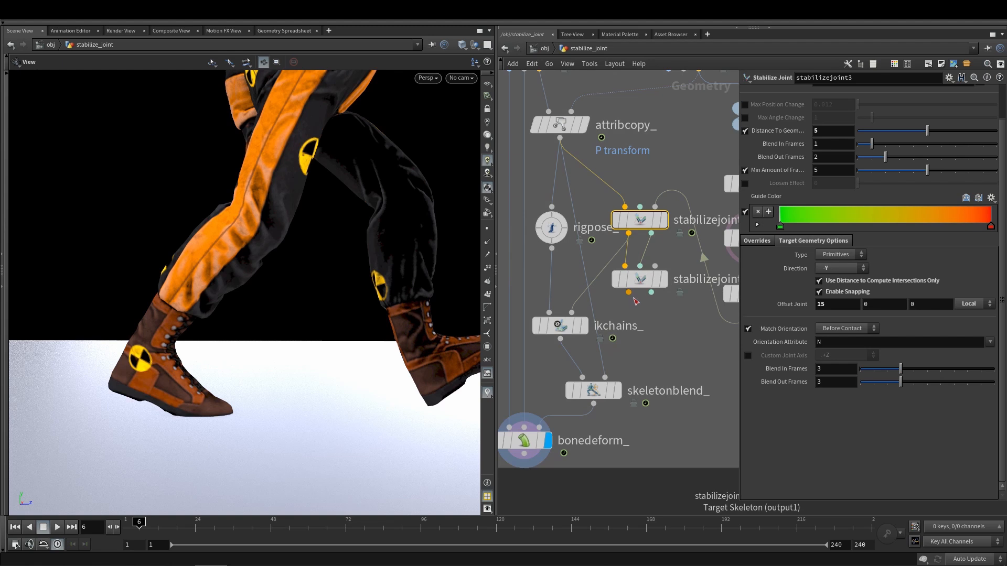
left_click(639, 285)
left_click(628, 292)
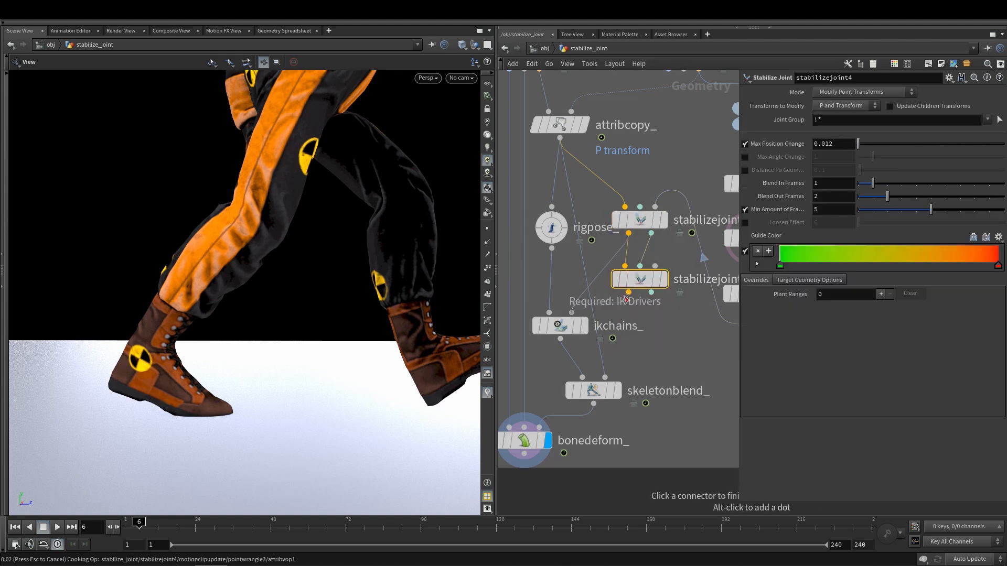
left_click(572, 313)
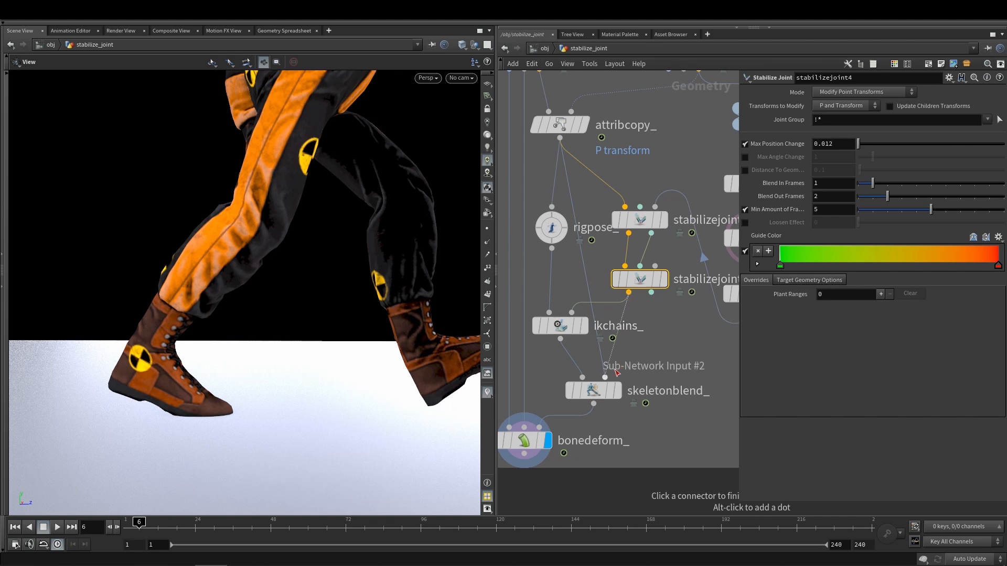
left_click(626, 351)
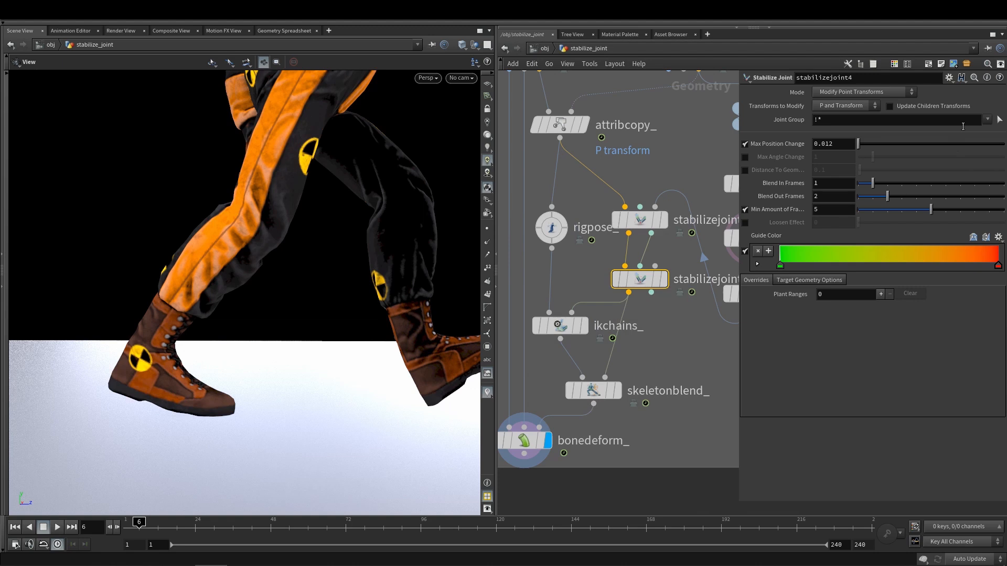
Step: Pick the ball_r and ball_l joints in the scene as the Joint Group of stabilizejoint4
left_click(999, 120)
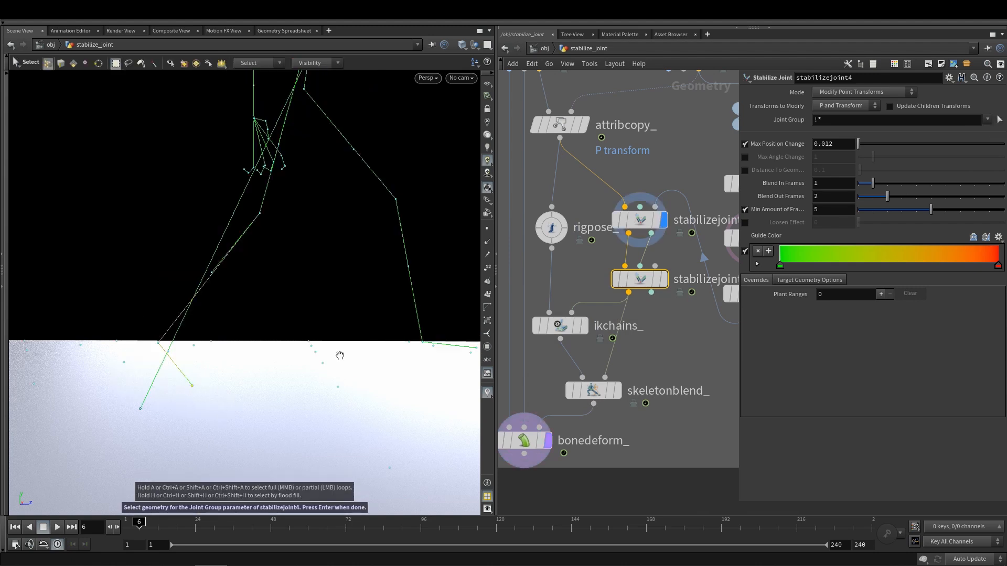
left_click_drag(340, 356, 427, 370)
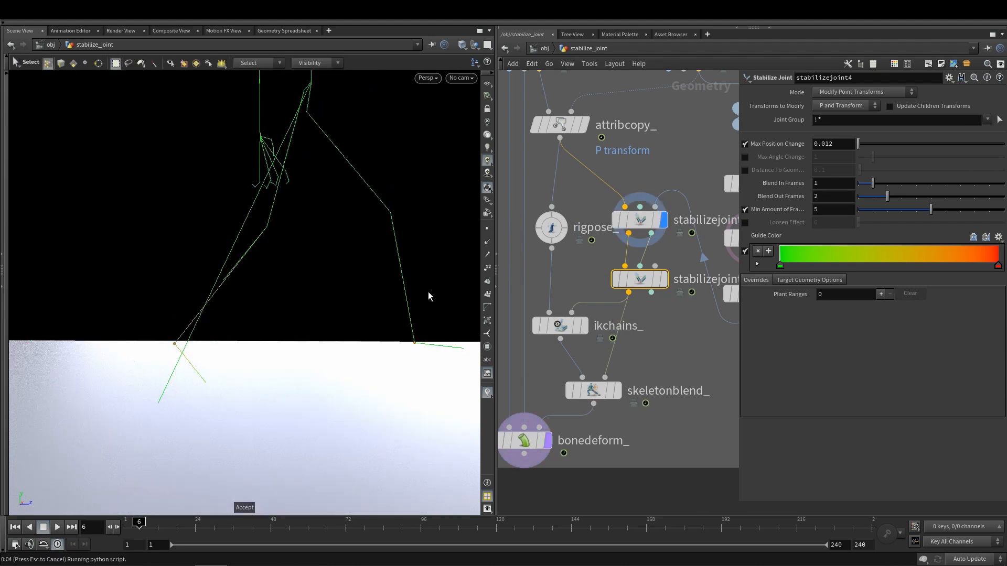
key("Return")
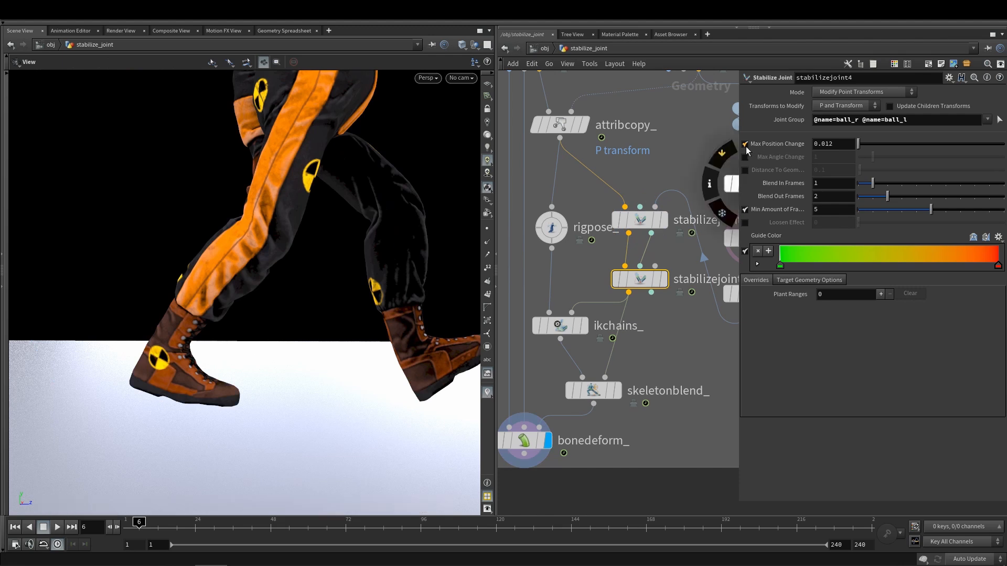
Step: Turn off Max Position Change on stabilizejoint4 and save the scene
left_click(745, 143)
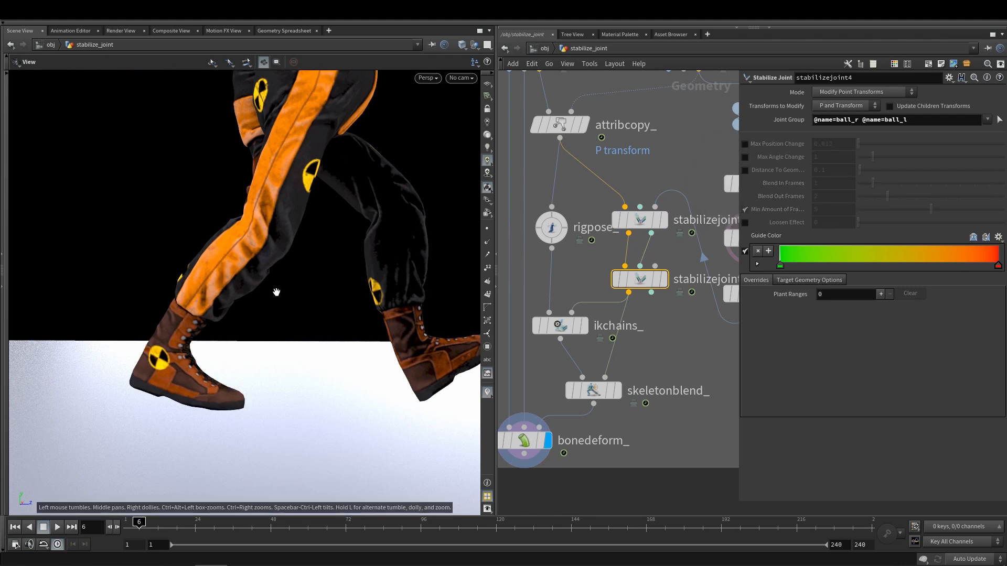
key("ctrl+s")
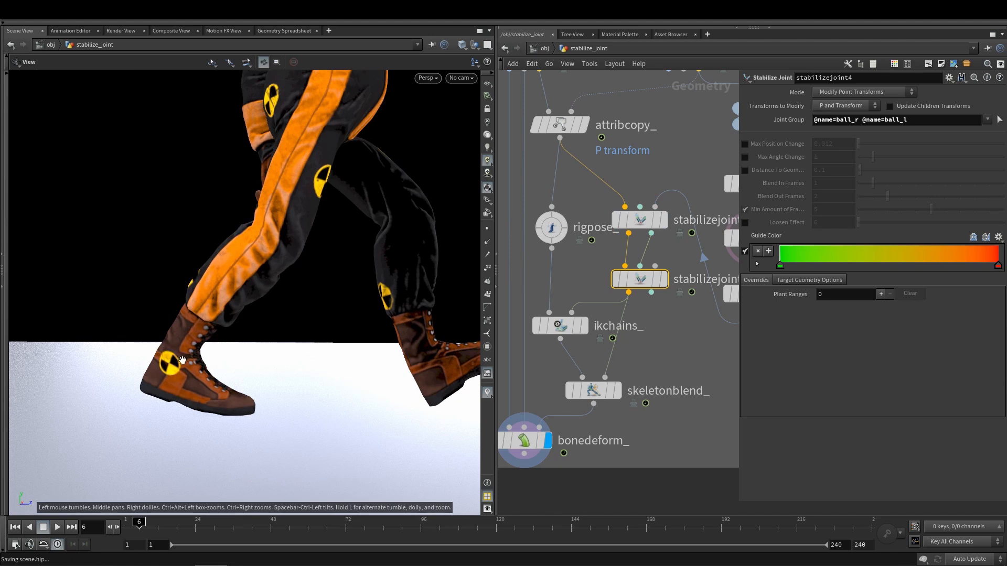
Step: Step through the opening frames of the walk to examine how the near foot meets the ground
key("Right")
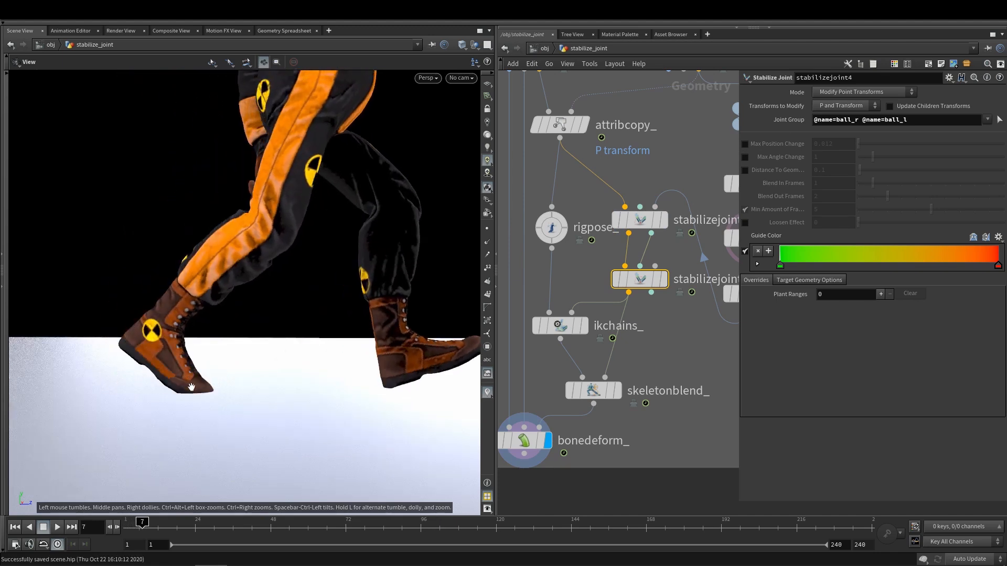
key("Left")
key("Left")
key("Left")
key("Left")
key("Left")
key("Left")
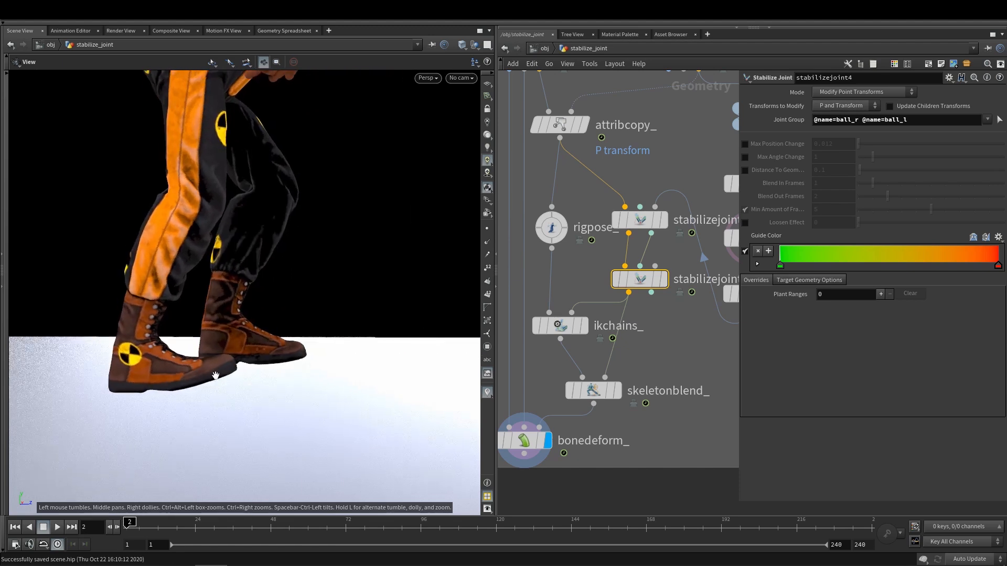
left_click_drag(203, 382, 232, 380)
Step: Activate the Stabilize Joint handles and step between frames 1 and 9 to examine the near foot's joints
key("Return")
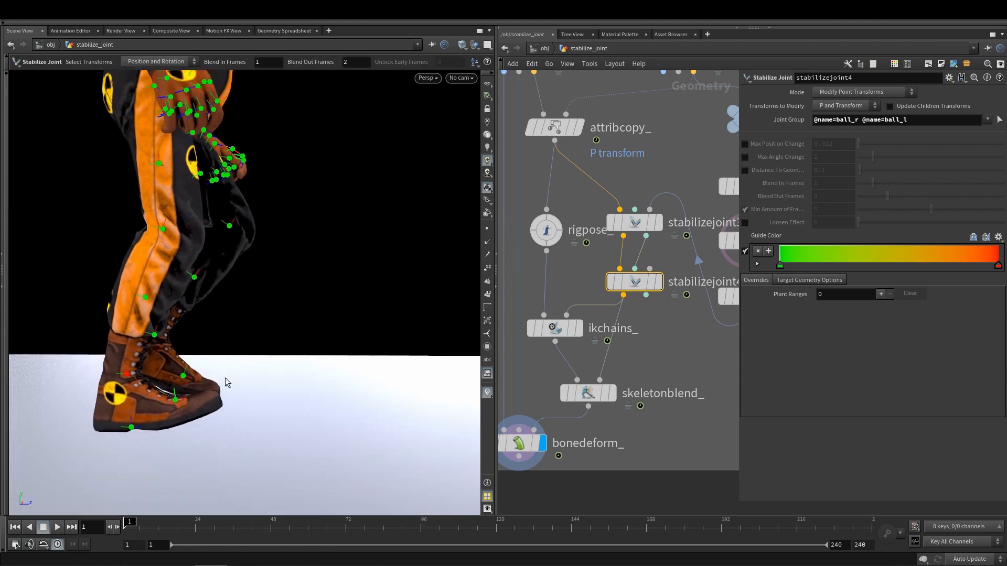
key("Right")
key("Right")
key("Right")
key("Right")
key("Right")
key("Right")
key("Right")
key("Right")
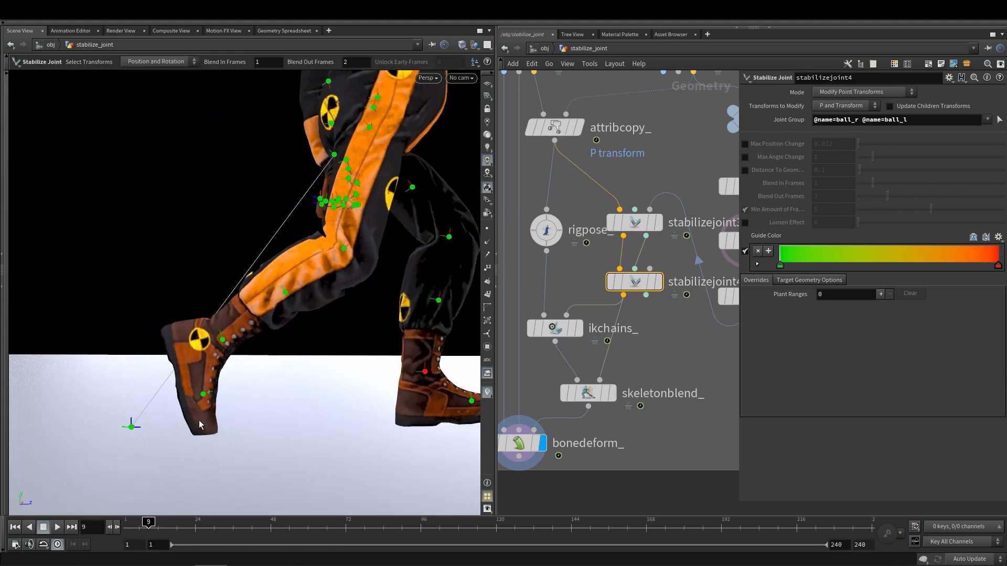
key("Left")
key("Left")
key("Left")
key("Left")
key("Left")
key("Left")
key("Left")
key("Left")
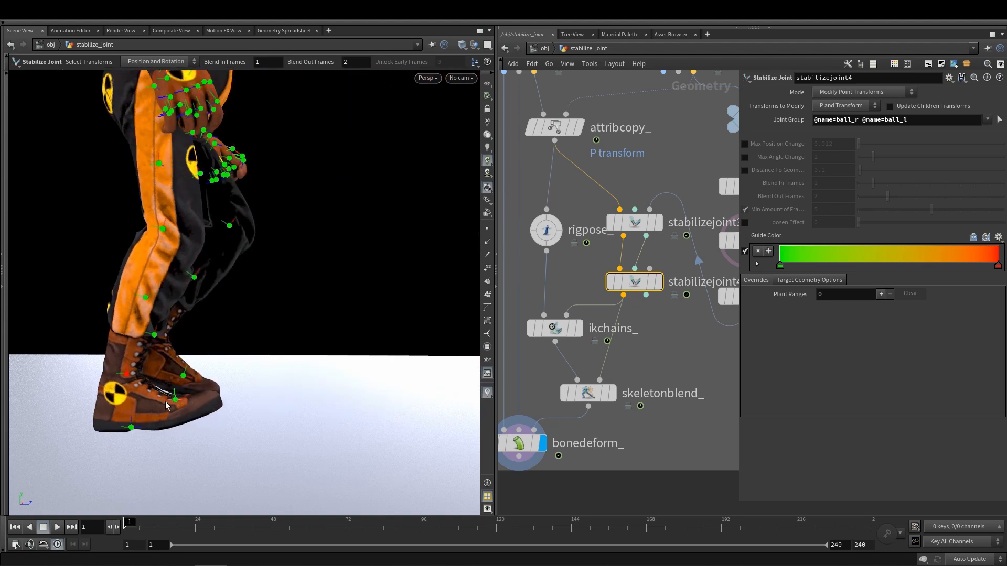
Step: Step back and forth through frames 1 to 5, comparing the motion of the near foot joint with ball_r
key("Right")
key("Right")
key("Right")
key("Right")
key("Left")
key("Left")
key("Left")
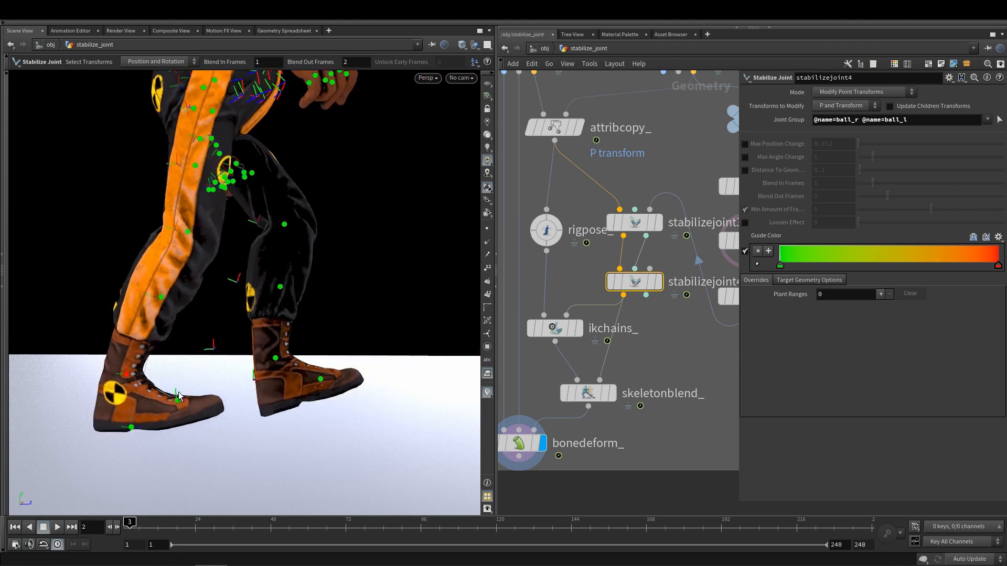
key("Right")
key("Right")
key("Right")
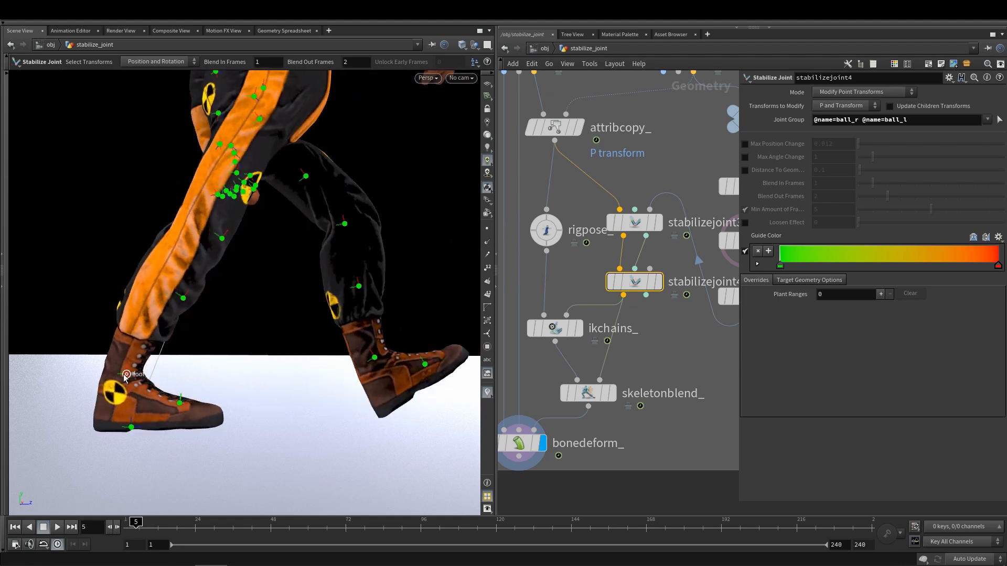
key("Left")
key("Left")
key("Left")
key("Left")
key("Right")
key("Right")
key("Right")
key("Right")
key("Right")
key("Left")
key("Left")
key("Left")
key("Left")
key("Right")
key("Right")
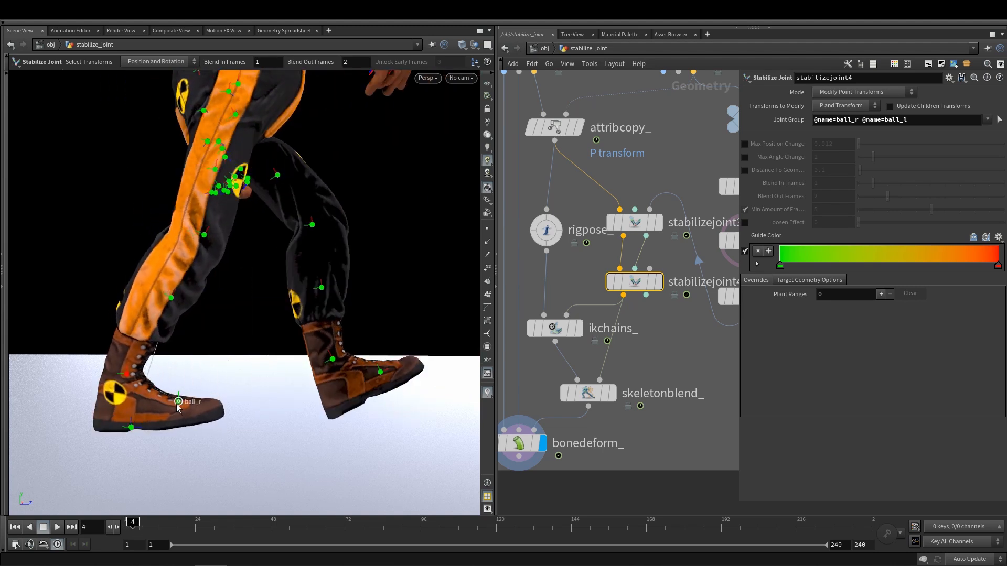
Step: Enable Update Children Transforms on stabilizejoint3
key("Escape")
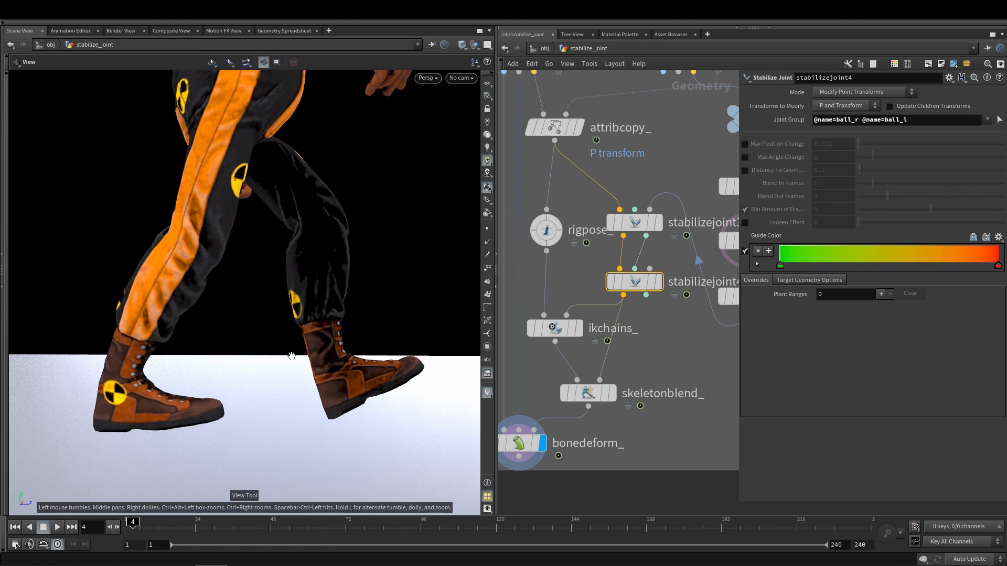
left_click(635, 223)
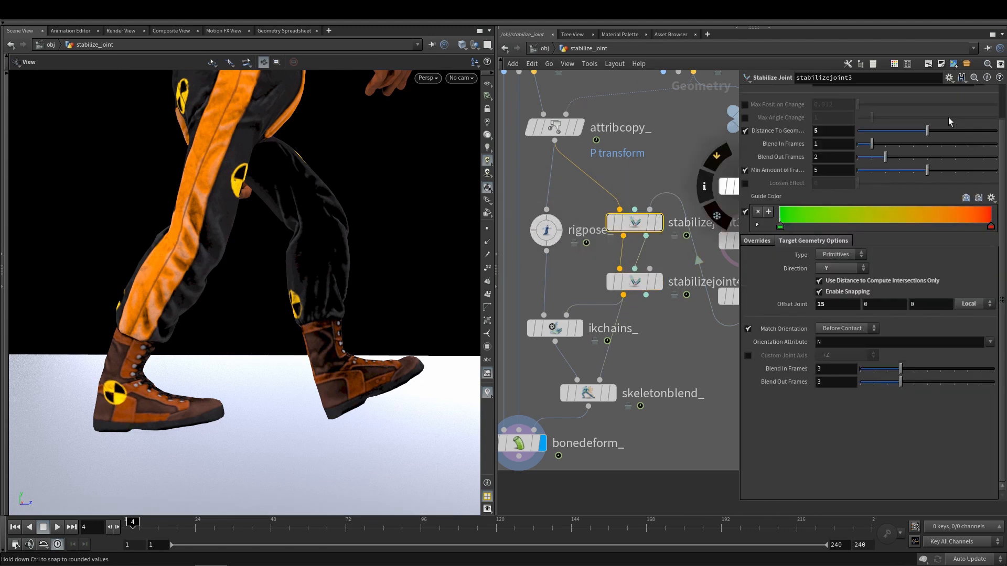
scroll(948, 116, "up", 3)
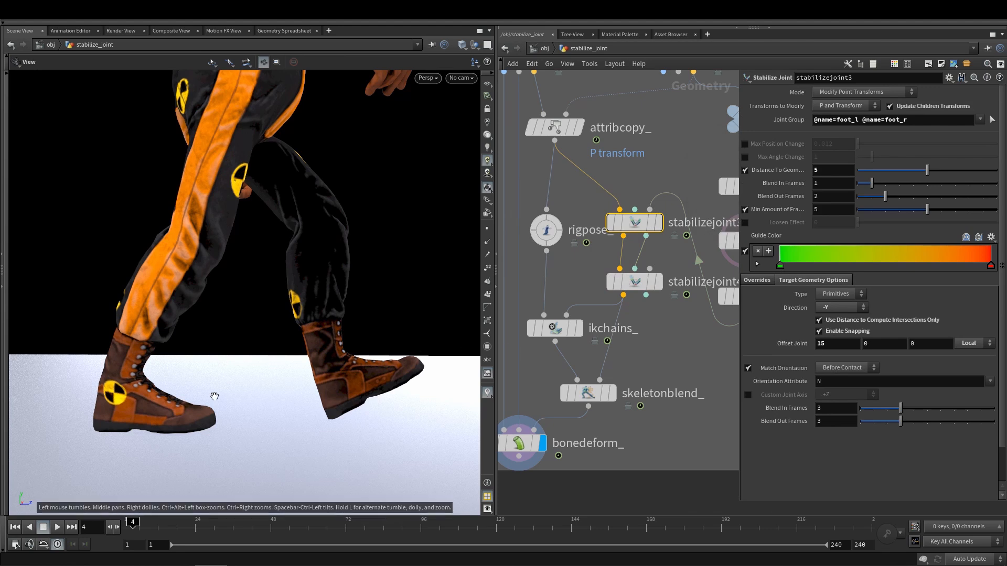
Step: Activate the stabilizejoint4 handles and step through the opening frames to check the toe's motion against the foot
left_click(636, 282)
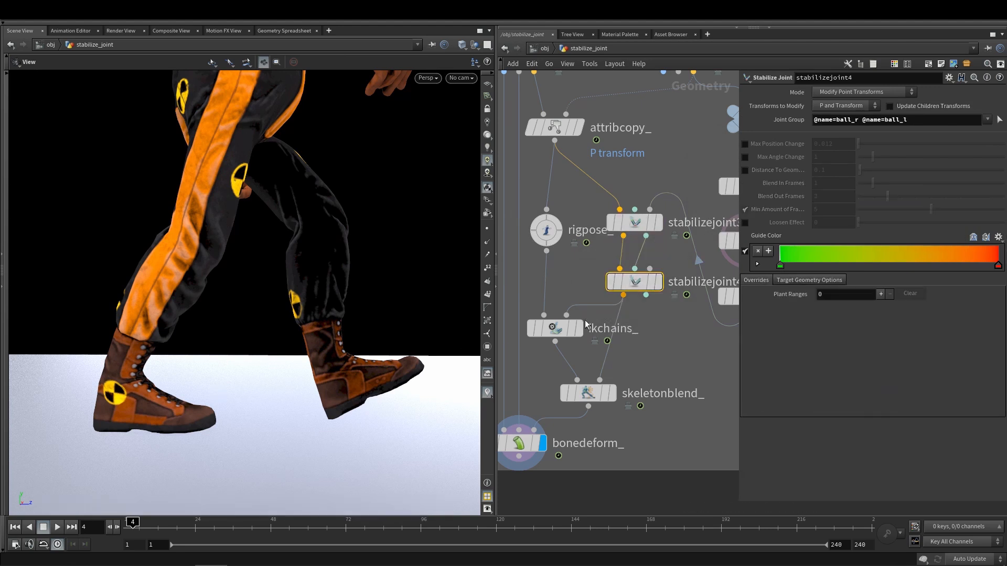
key("Return")
key("Left")
key("Left")
key("Left")
key("Right")
key("Right")
key("Right")
key("Right")
key("Right")
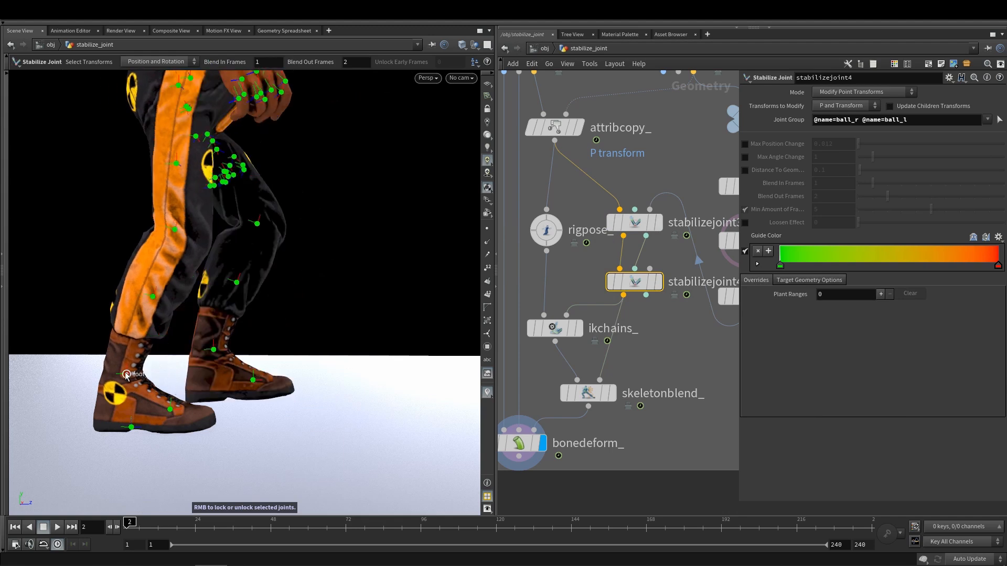
key("Left")
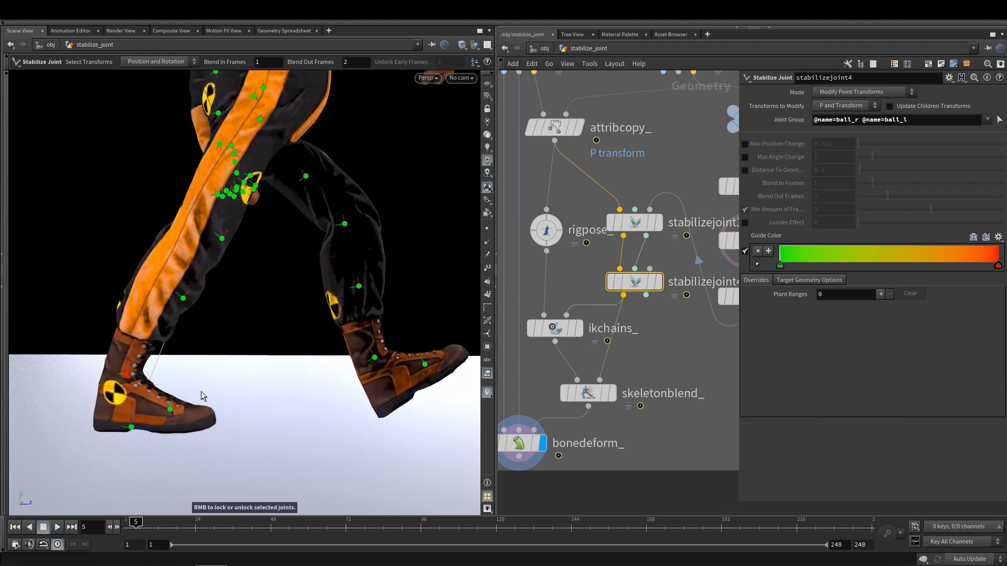
Step: Set the transforms to lock to Rotation and start a lock on the ball_r joint at frame 5
middle_click_drag(201, 391, 199, 371, "alt")
scroll(199, 371, "up", 1)
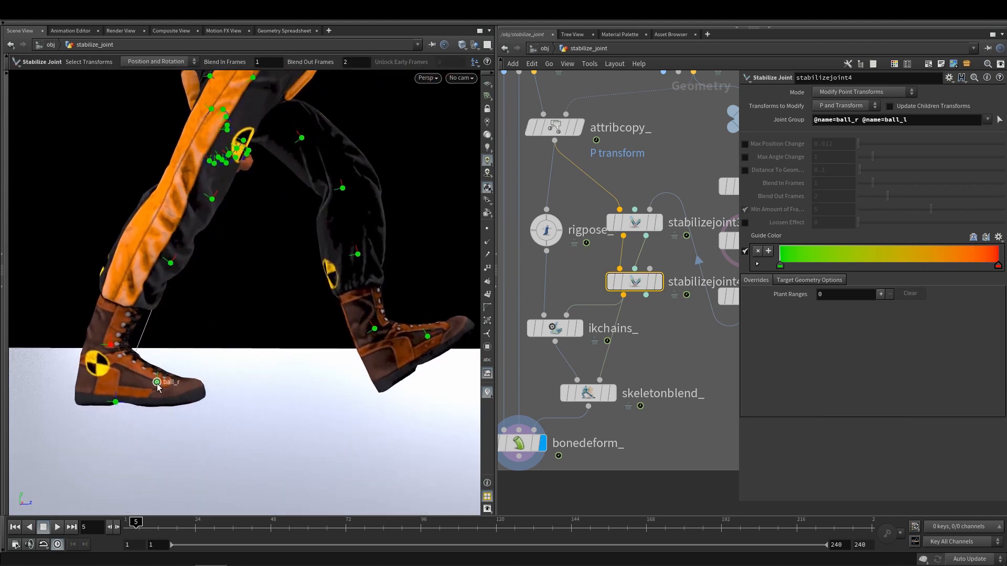
left_click(157, 61)
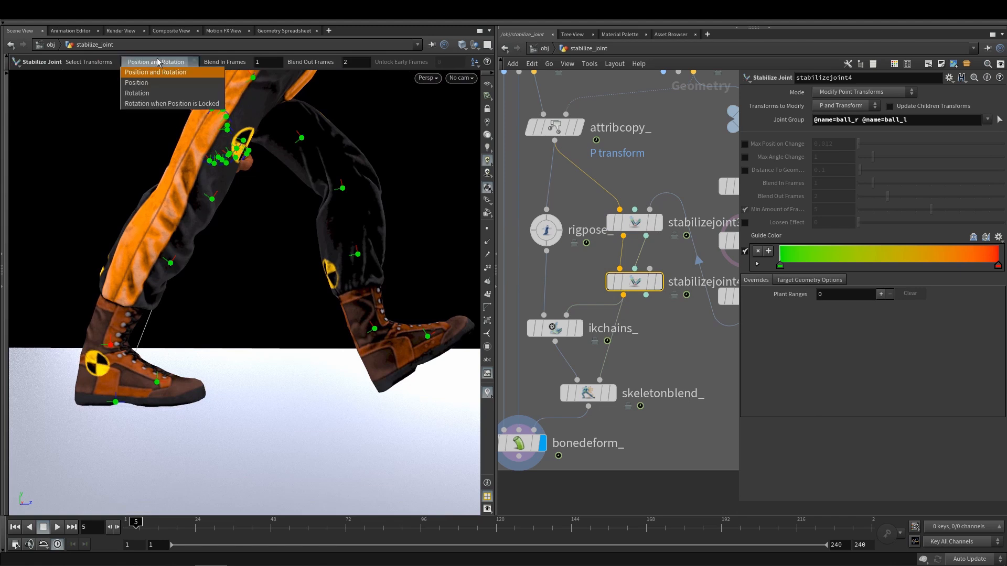
left_click(150, 94)
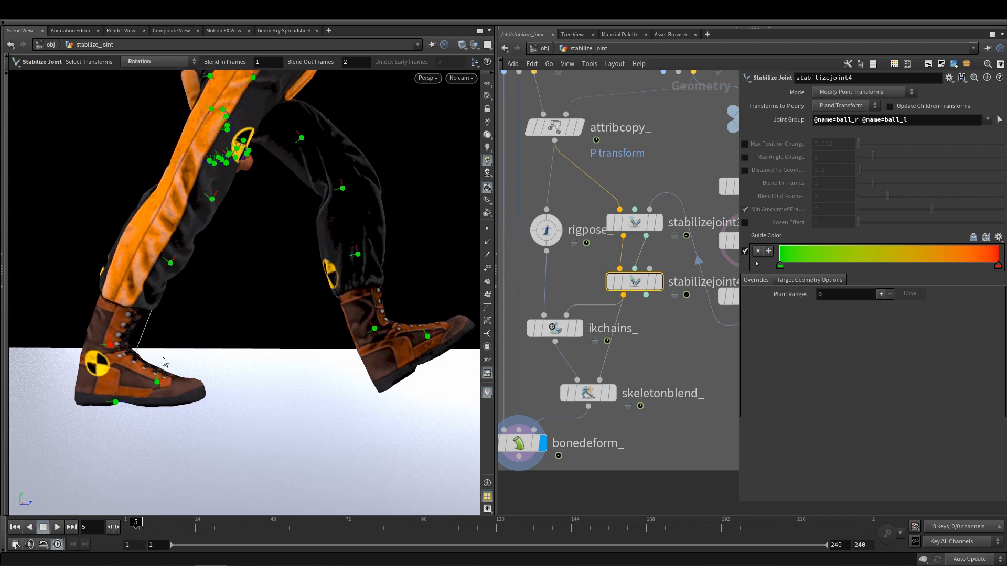
left_click(158, 382)
key("Right")
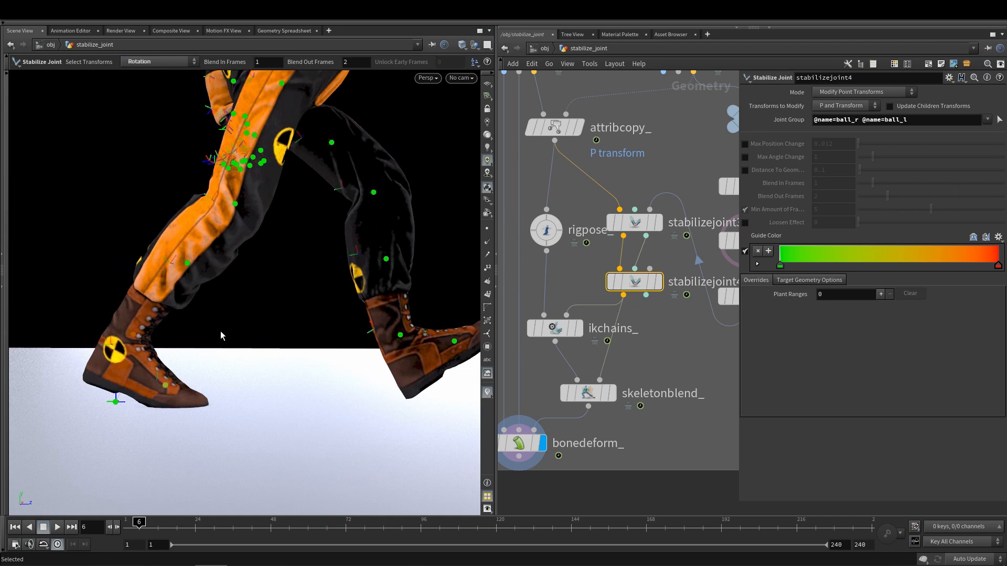
key("Left")
right_click(217, 332)
left_click(218, 363)
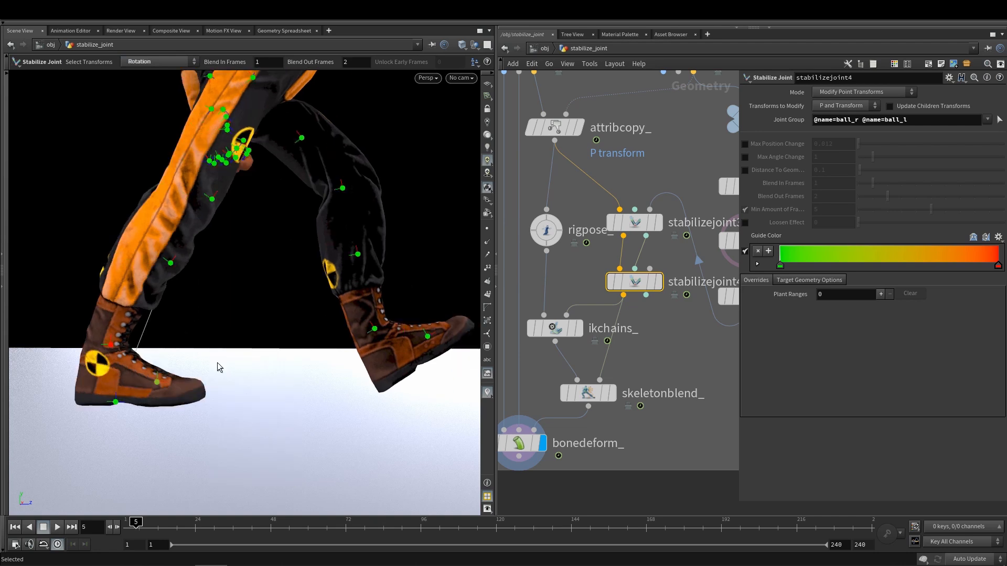
Step: End the rotation lock on ball_r at frame 7
key("Right")
key("Right")
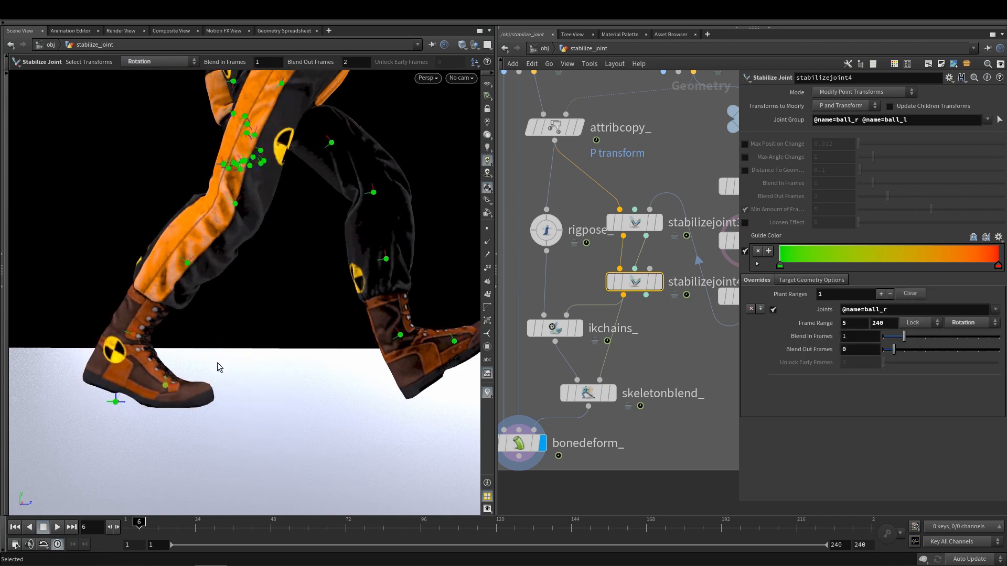
right_click(256, 353)
key("Escape")
key("Right")
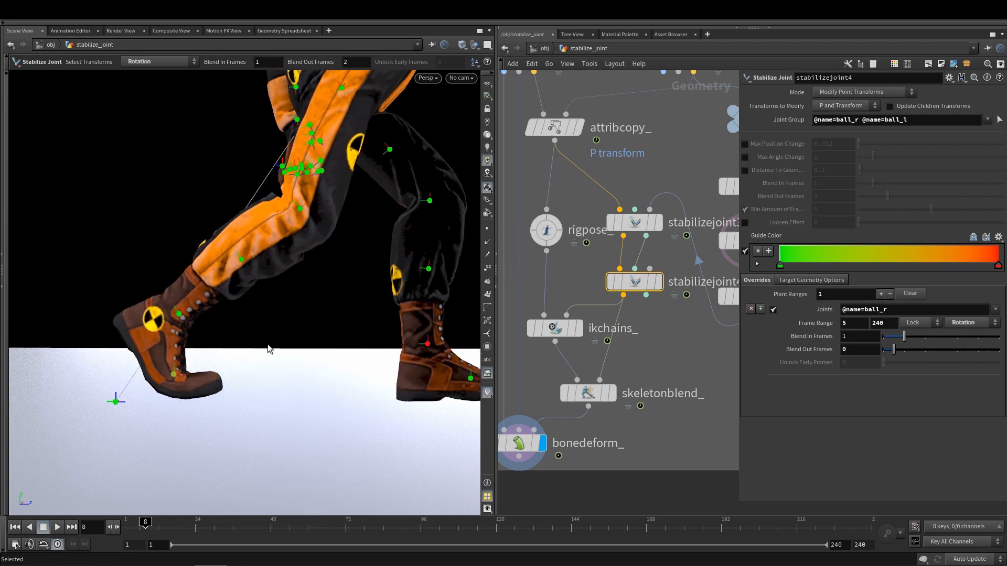
right_click(268, 344)
key("Escape")
key("Left")
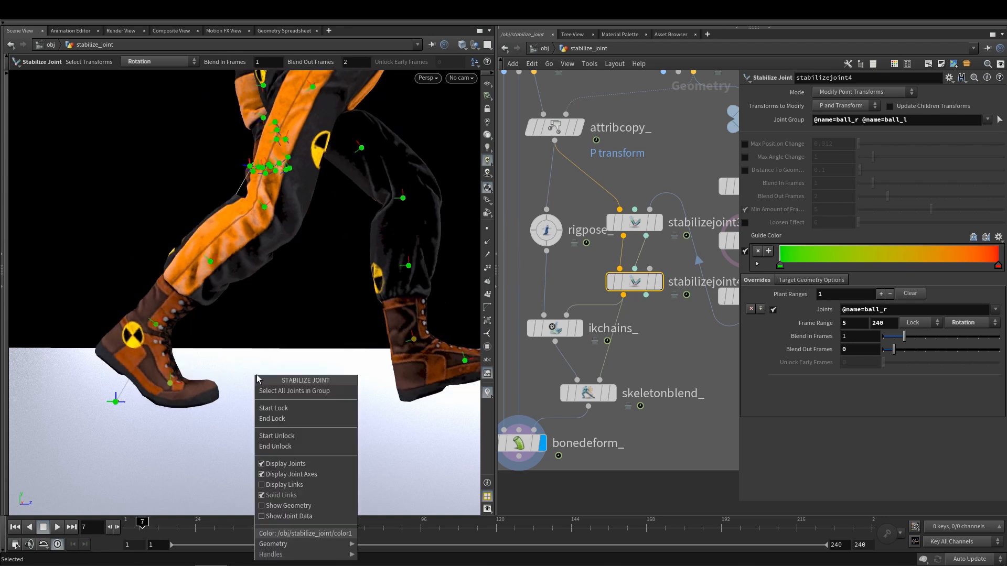
right_click(257, 375)
left_click(270, 417)
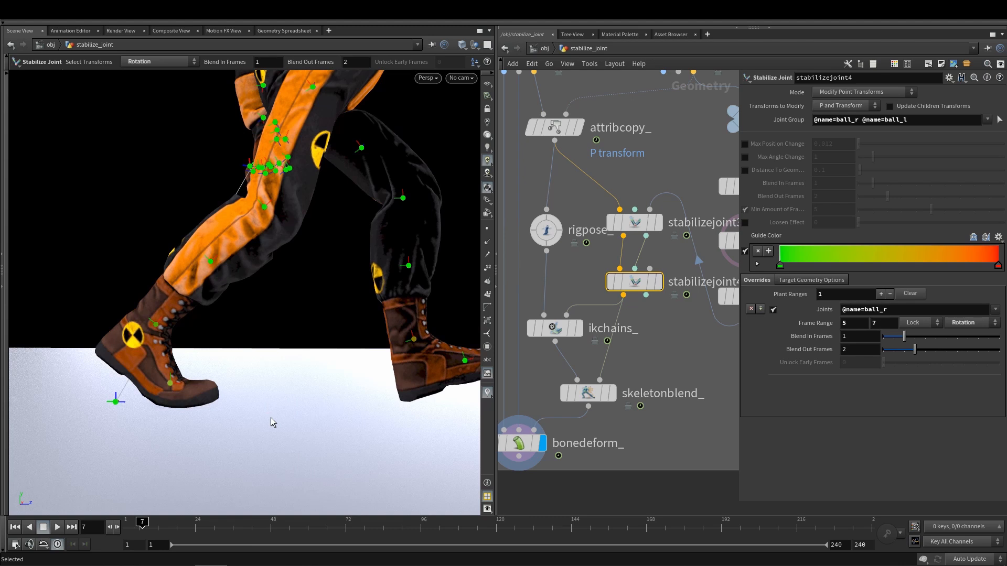
Step: Step back and forth between frames 4 and 10 to check how the ball_r lock affects the toe, with and without handles
key("Left")
key("Left")
key("Left")
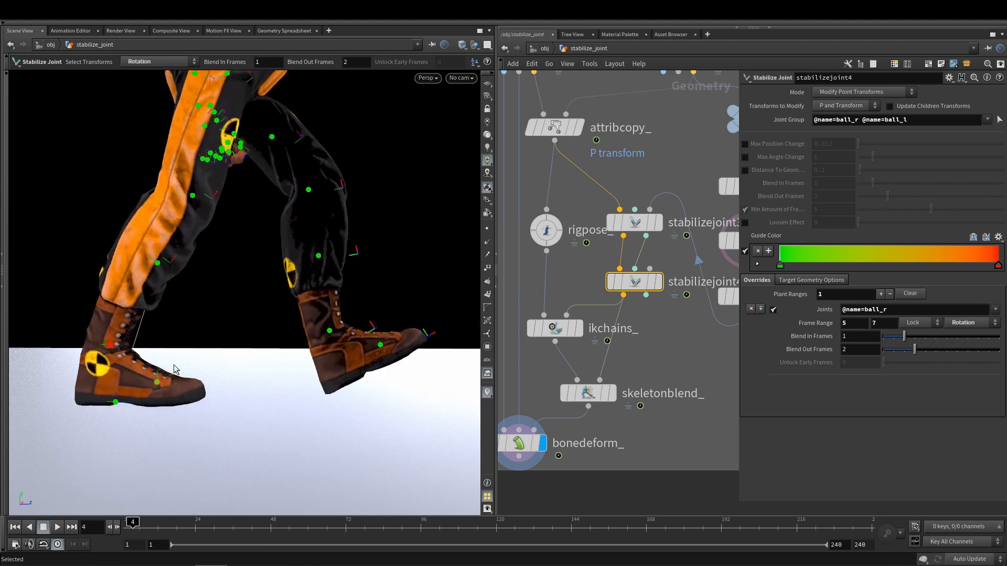
key("Right")
key("Right")
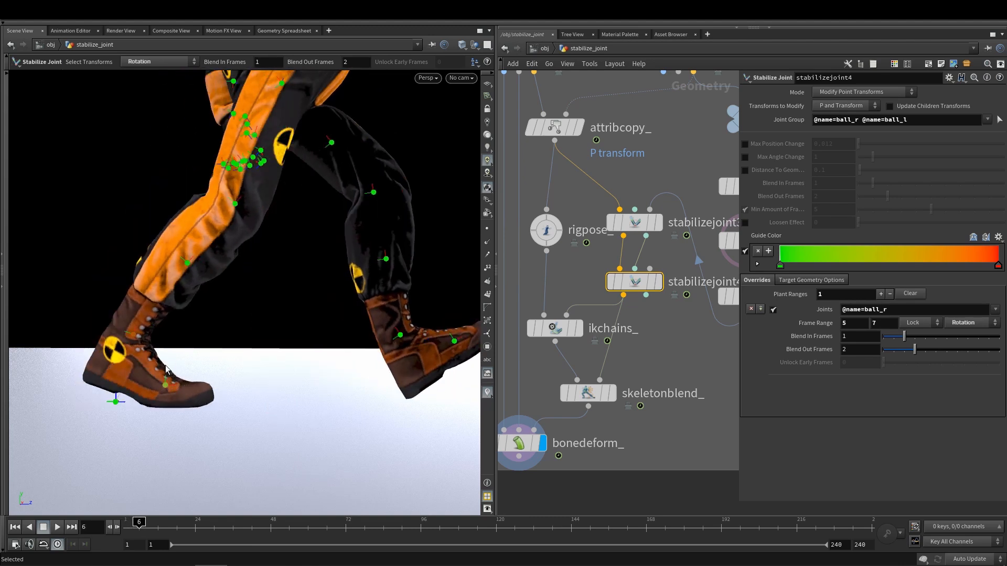
key("Right")
key("Right")
key("Right")
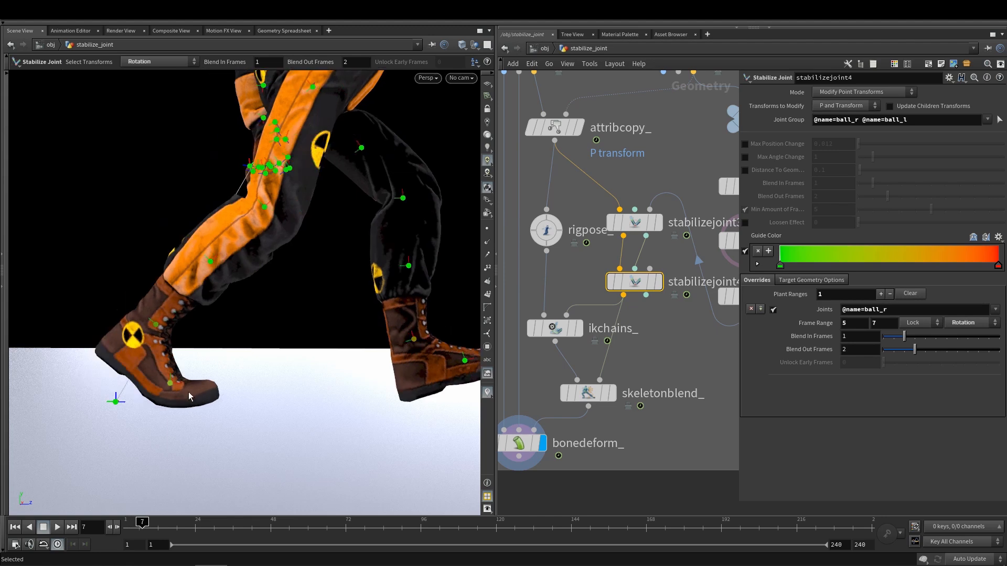
key("Left")
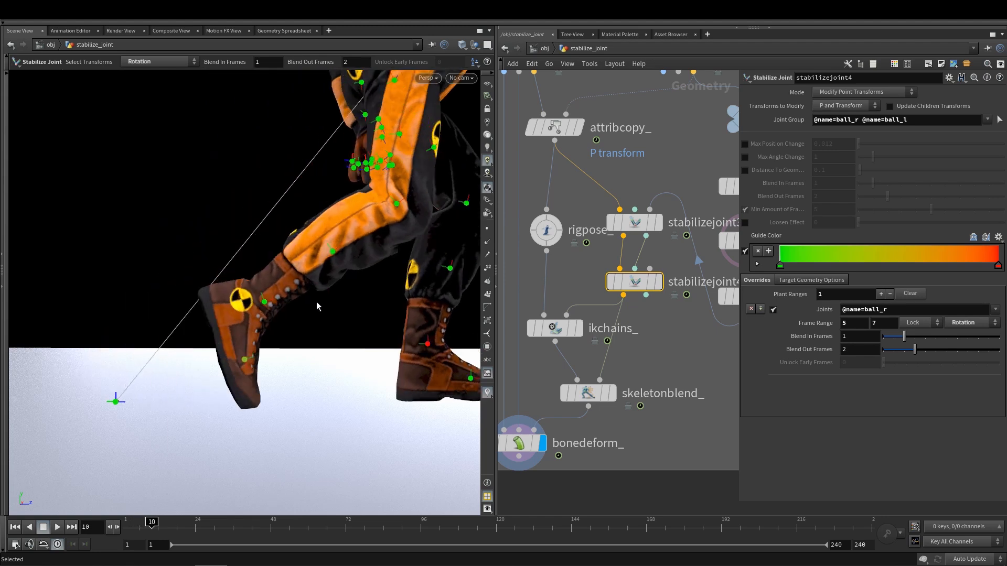
key("Escape")
key("Left")
key("Left")
key("Left")
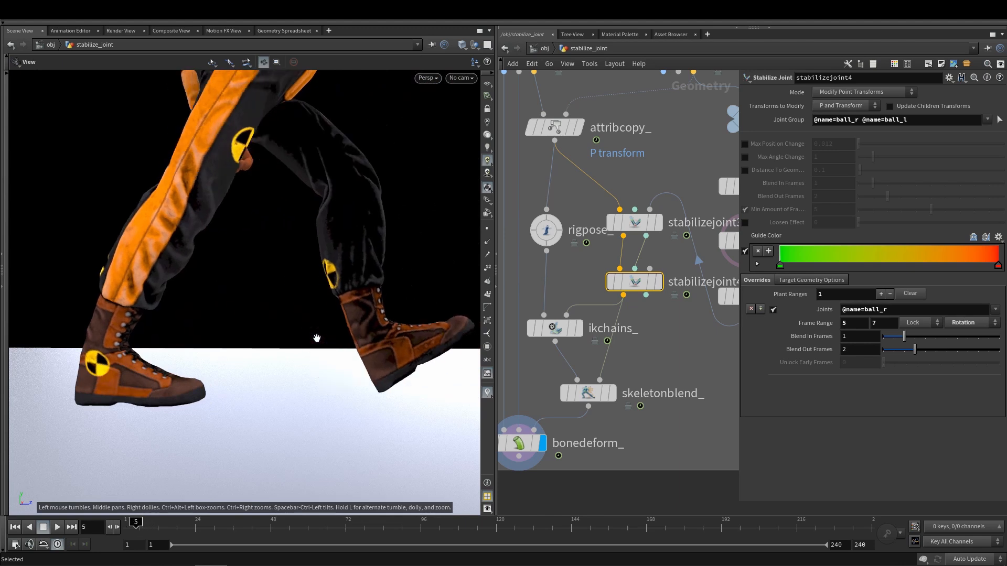
key("Right")
key("Right")
key("Right")
key("Right")
Step: Reactivate the Stabilize Joint handles and start a rotation lock on the ball_l joint at frame 15
right_click_drag(344, 336, 400, 290)
middle_click_drag(388, 314, 325, 362)
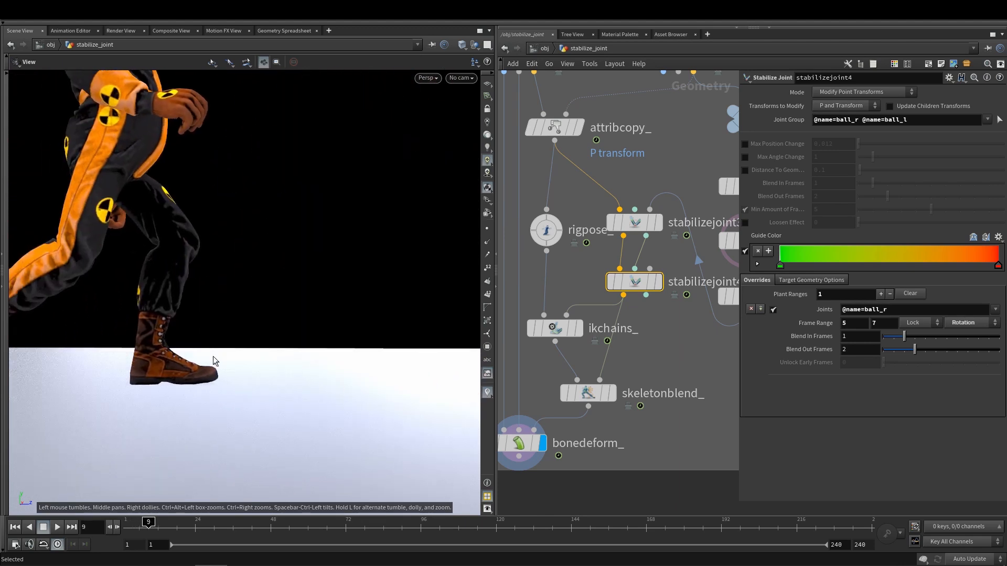
key("Return")
key("Right")
key("Right")
key("Right")
key("Right")
key("Right")
key("Right")
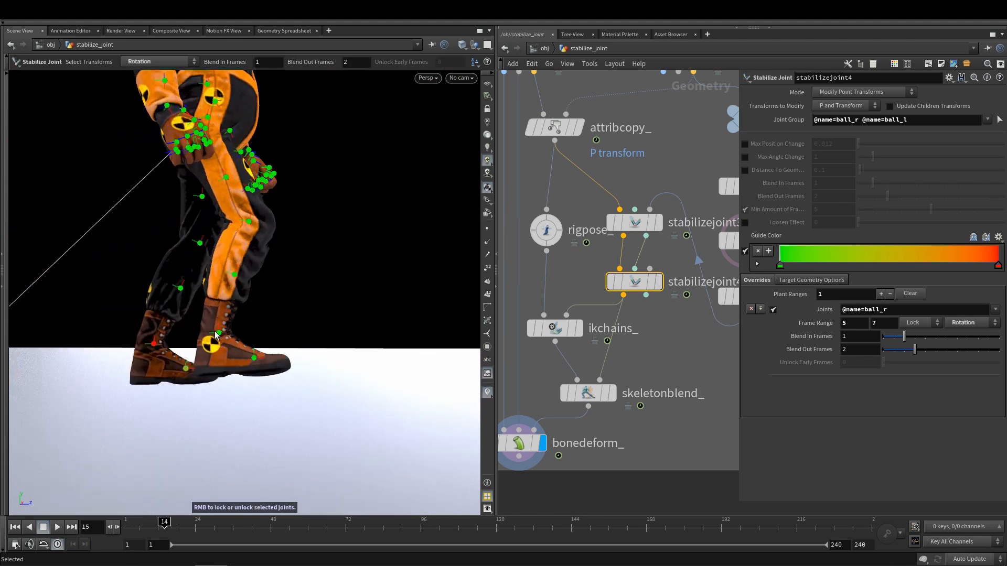
right_click(213, 323)
left_click(223, 357)
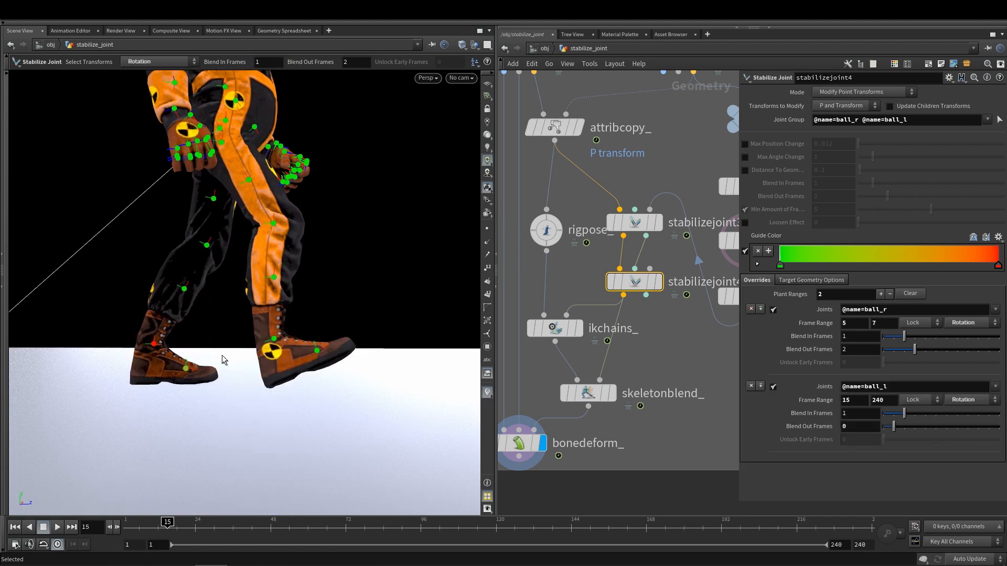
Step: End the rotation lock on ball_l at frame 19
key("Right")
key("Right")
key("Right")
key("Right")
key("Right")
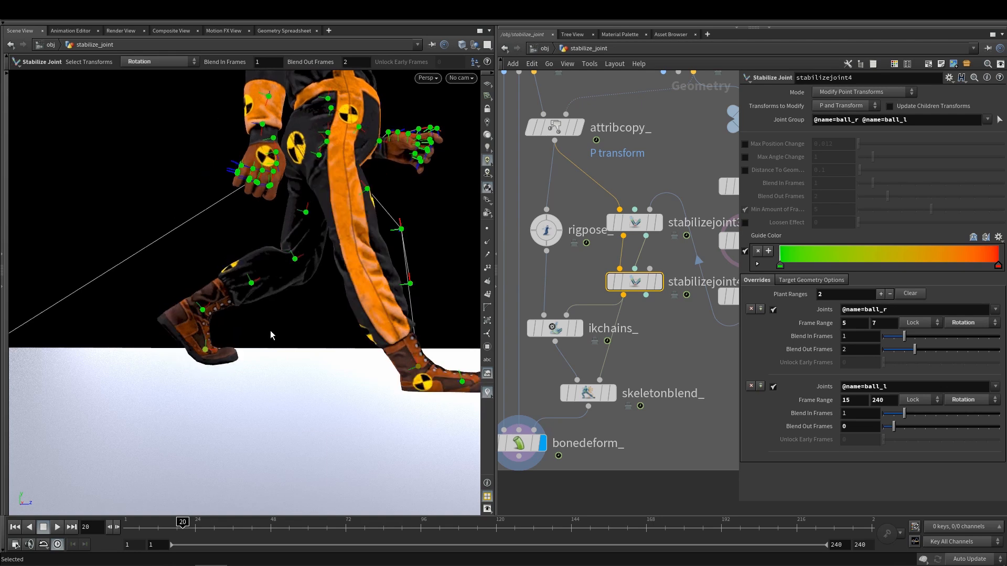
right_click(269, 331)
left_click(259, 322)
key("Left")
right_click(261, 346)
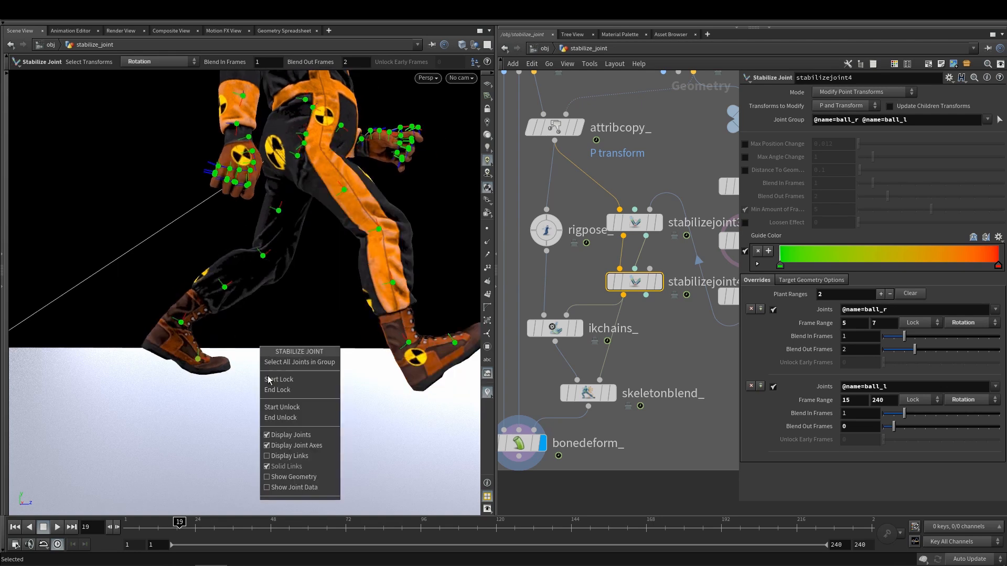
left_click(270, 387)
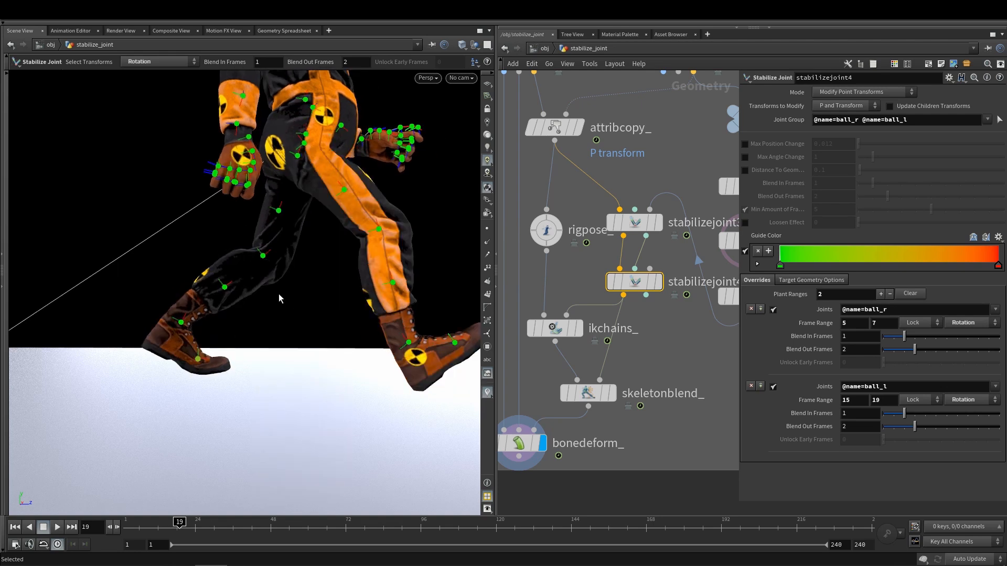
Step: Hide the handles and step back and forth between frames 15 and 19 to examine the left foot's contact
key("Escape")
key("Left")
key("Left")
key("Left")
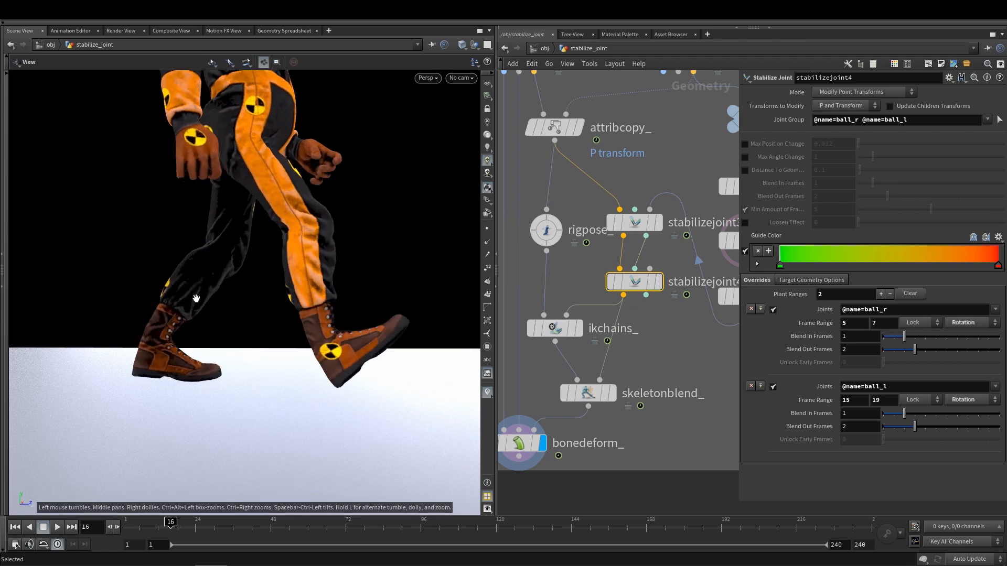
key("Right")
key("Right")
key("Right")
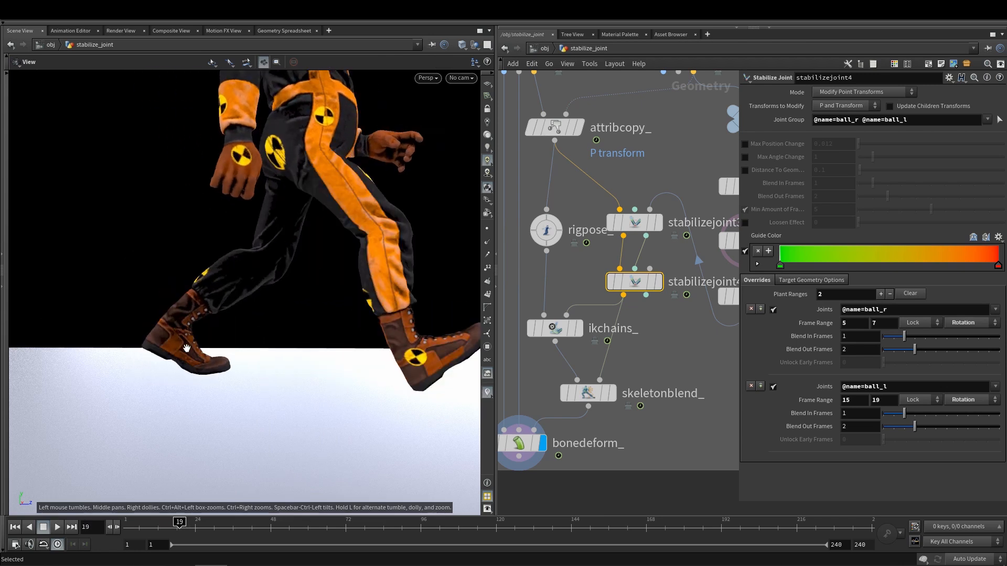
key("Left")
key("Left")
key("Left")
key("Left")
key("Right")
key("Right")
key("Right")
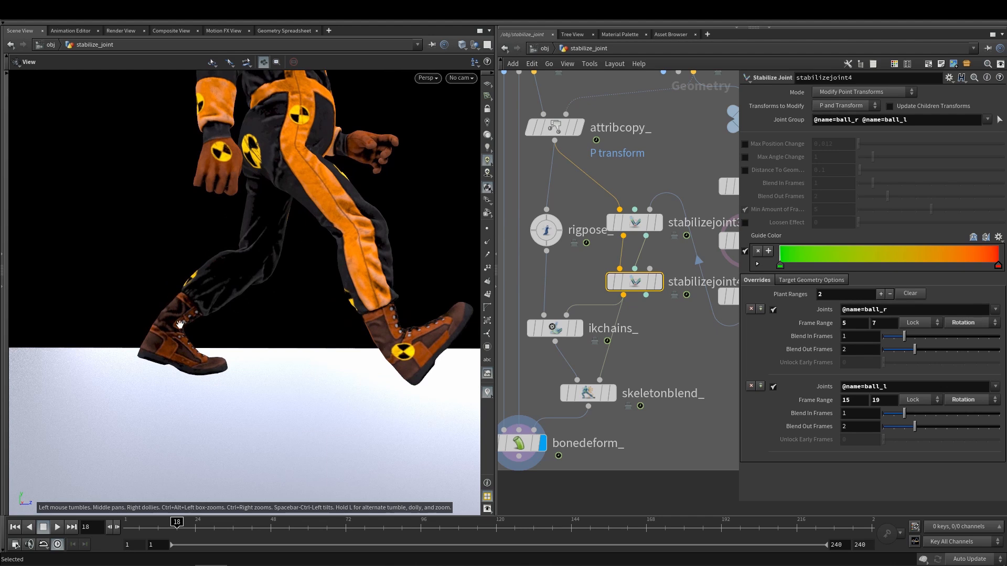
Step: In the stabilizejoint3 overrides, set the end of the foot_l lock's frame range to 18
left_click(632, 223)
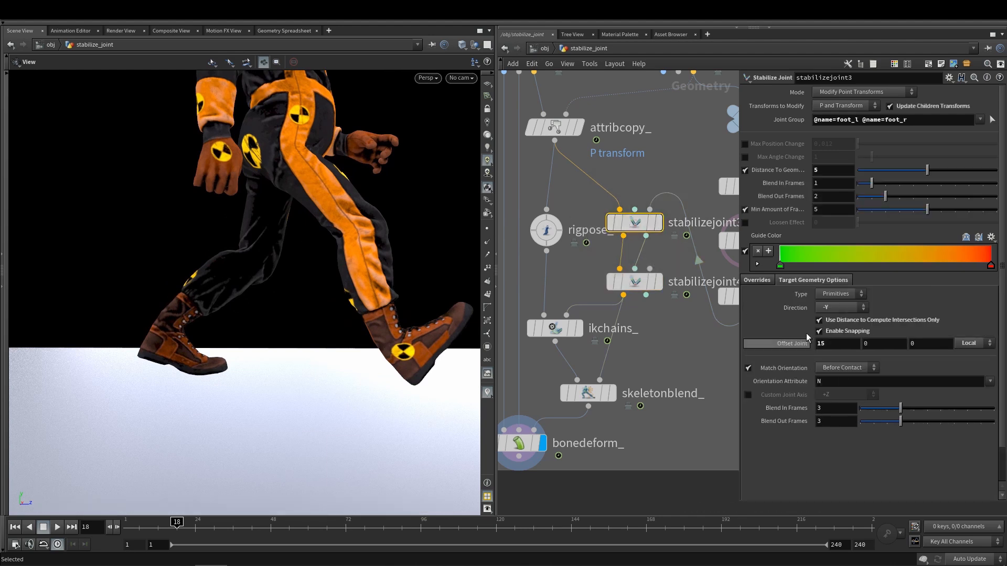
left_click(767, 280)
left_click(884, 398)
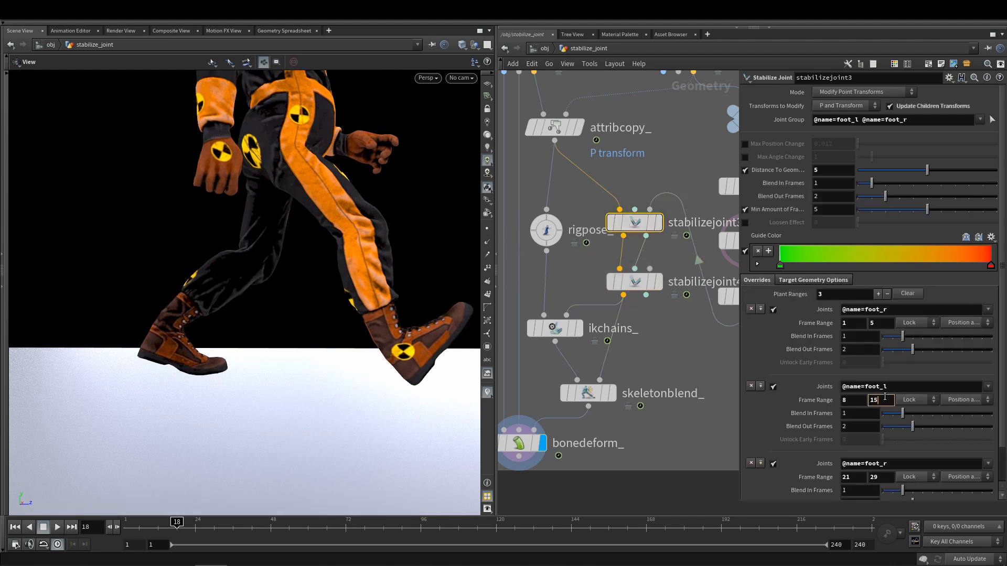
key("BackSpace")
type("8")
key("Return")
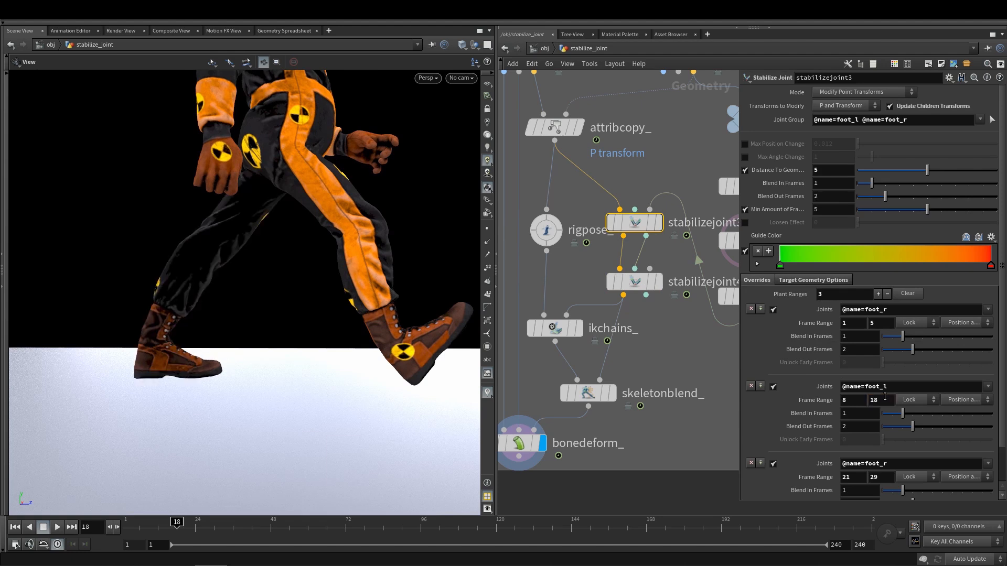
Step: Step back and forth through the frames leading up to 18 to check the extended left foot lock
key("Left")
key("Left")
key("Left")
key("Left")
key("Left")
key("Right")
key("Right")
key("Right")
key("Right")
key("Right")
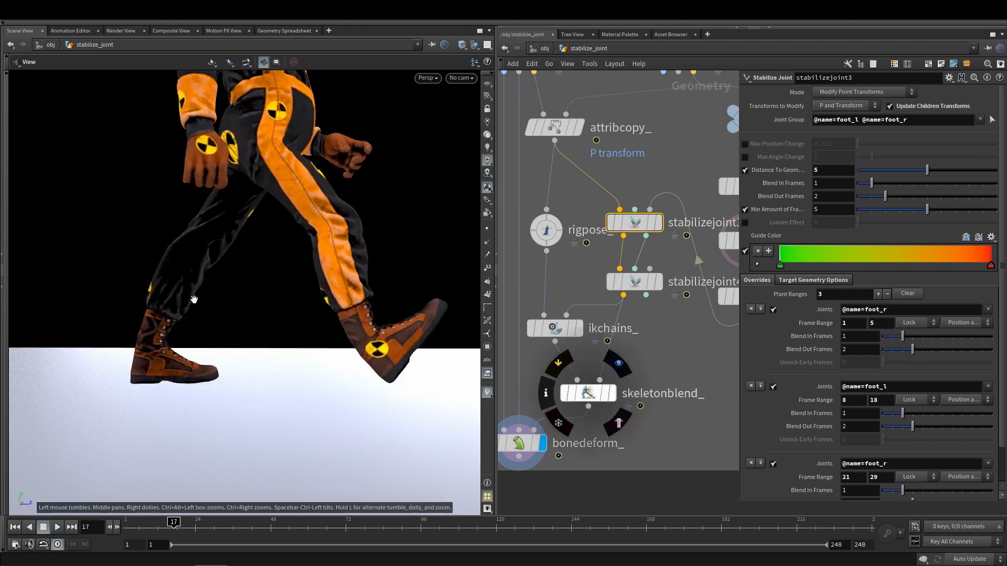
Step: Move the pelvis in rigpose_ lower at frame 18, to a first Translate value of about -7.9
key("Return")
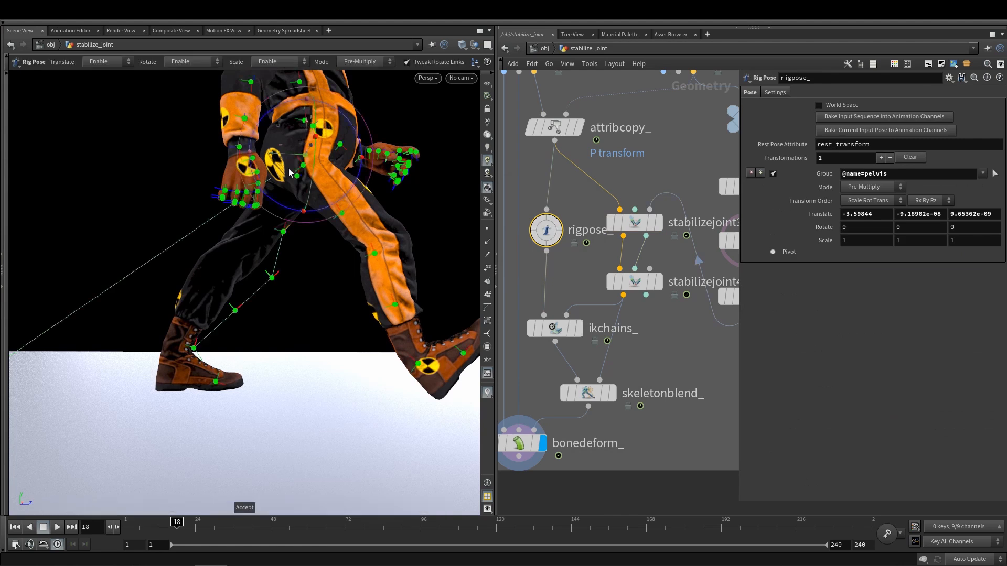
left_click_drag(306, 143, 298, 155)
key("Escape")
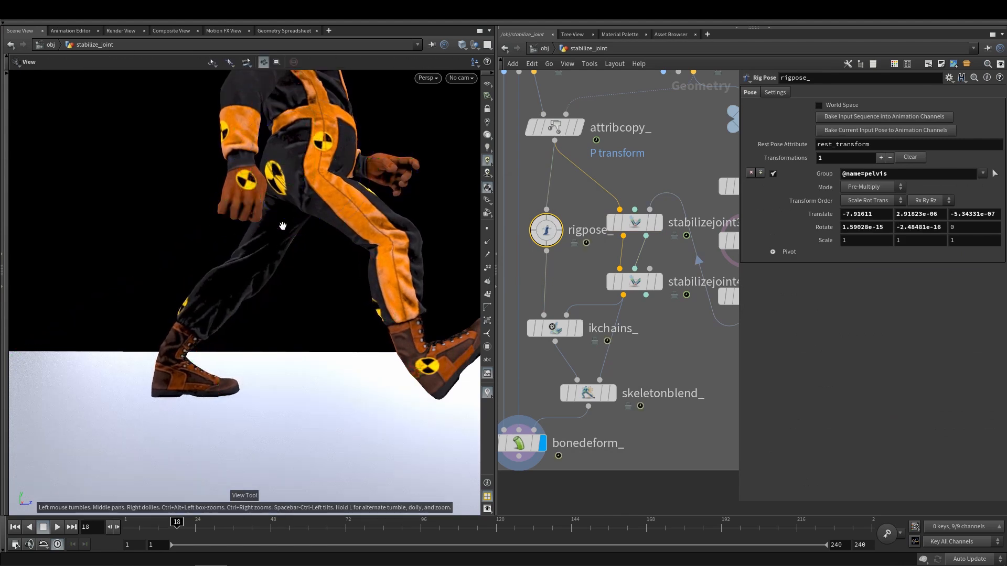
Step: Step back from frame 18, play the walk and return to frame 1 to review the adjusted motion
key("Left")
key("Left")
key("Left")
key("Left")
key("Left")
key("Up")
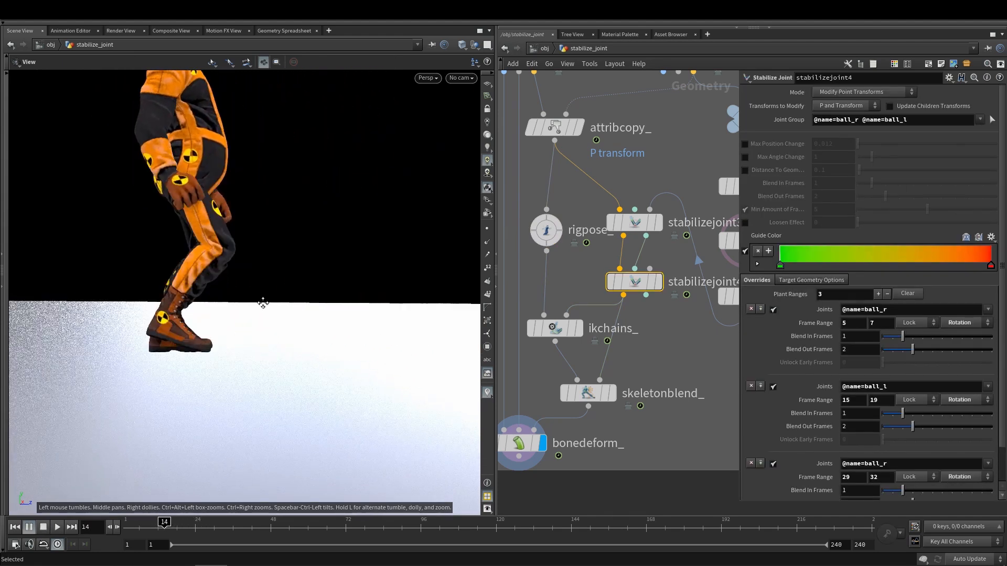
key("ctrl+Up")
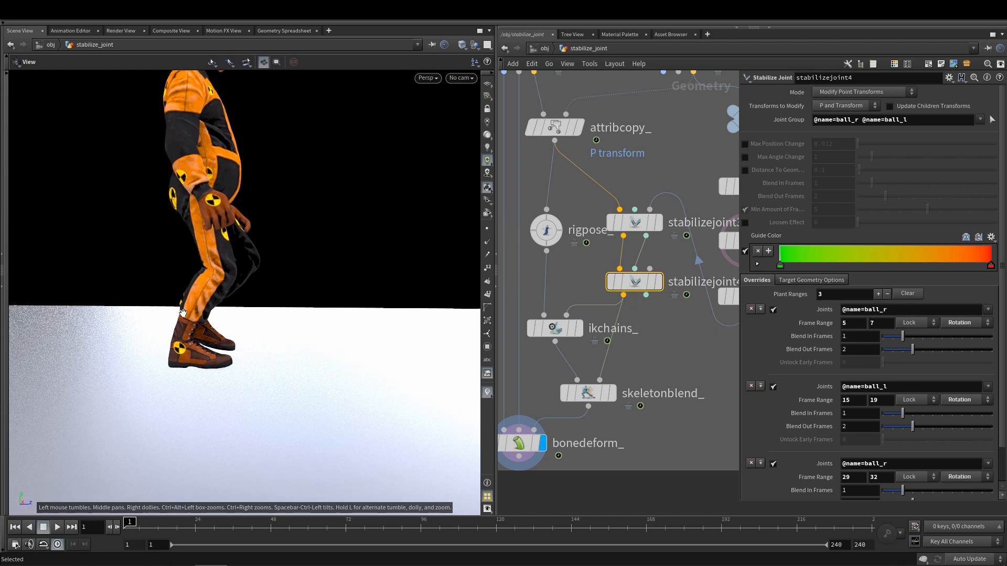
Step: Step through the walk from frame 1 to frame 22, examining each foot's contact with the ground
key("Right")
key("Right")
key("Right")
key("Right")
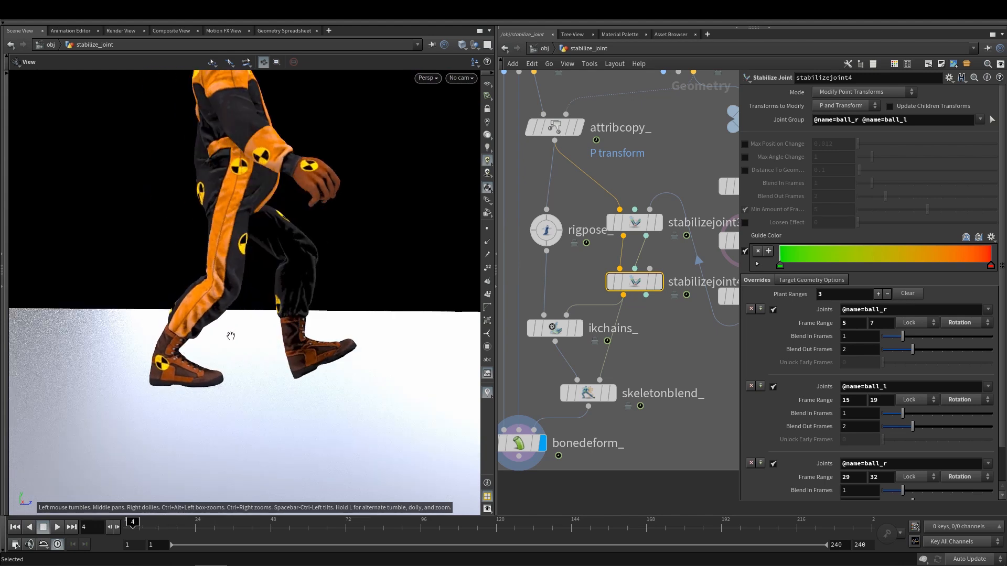
left_click_drag(160, 354, 117, 346)
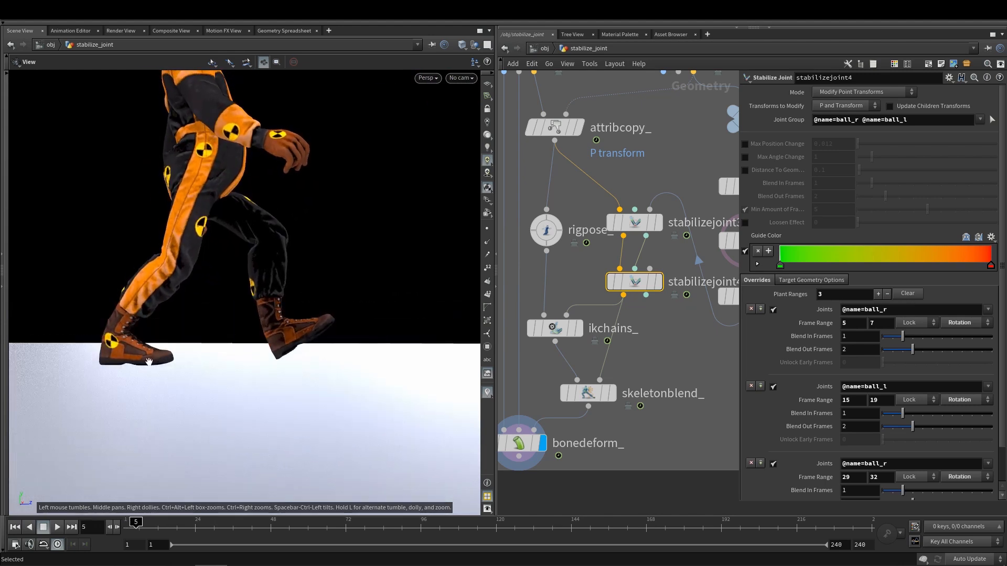
key("Right")
key("Right")
key("Right")
key("Right")
key("Right")
key("Right")
key("Right")
key("Right")
key("Right")
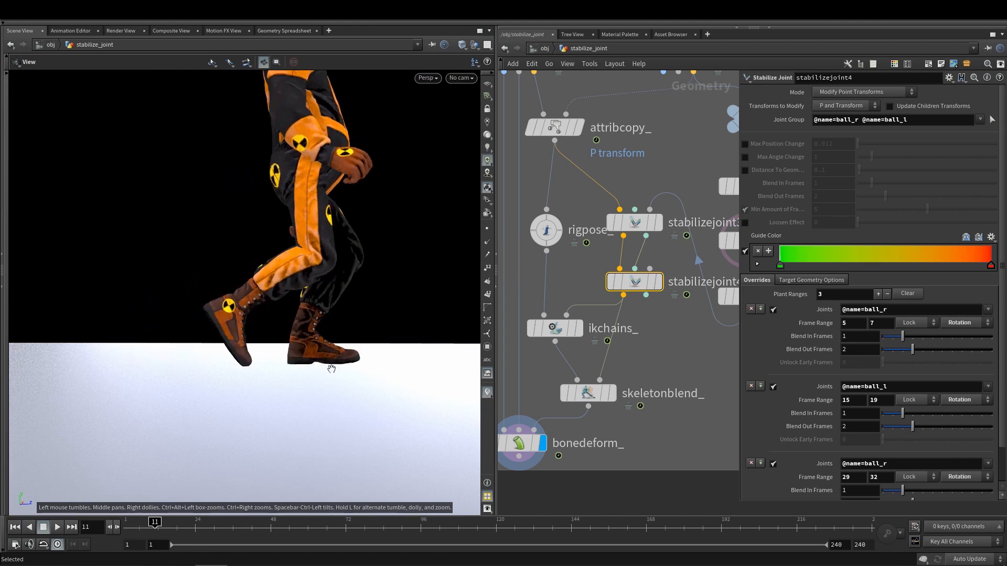
key("Right")
key("Right")
key("Right")
key("Right")
key("Right")
key("Right")
key("Right")
key("Right")
key("Right")
left_click_drag(342, 361, 305, 358)
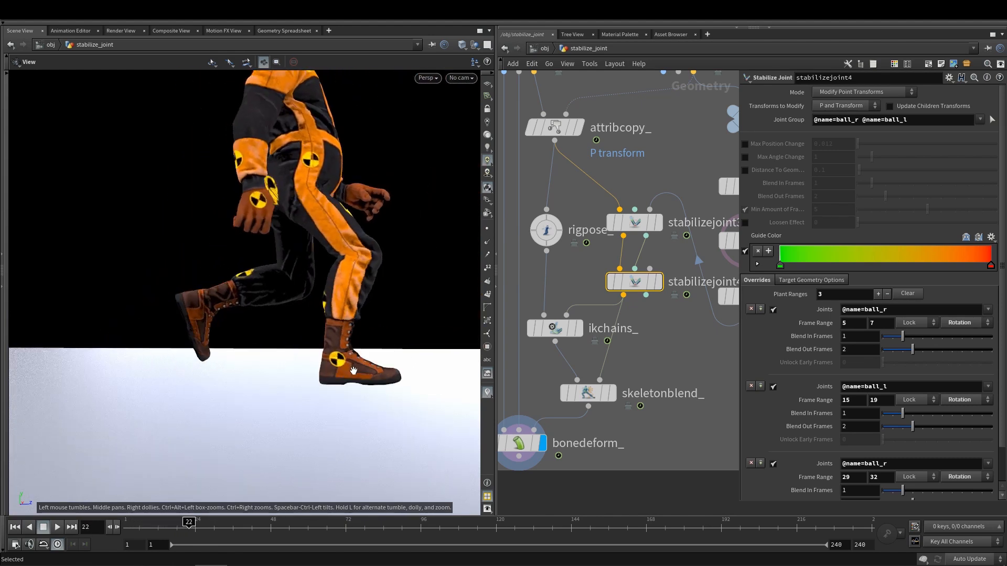
Step: Step back through the walk from frame 22 to frame 2, examining each foot's contact with the ground
right_click_drag(305, 358, 325, 352)
key("Left")
key("Left")
key("Left")
key("Left")
key("Left")
key("Left")
key("Left")
key("Left")
key("Left")
key("Left")
key("Left")
key("Left")
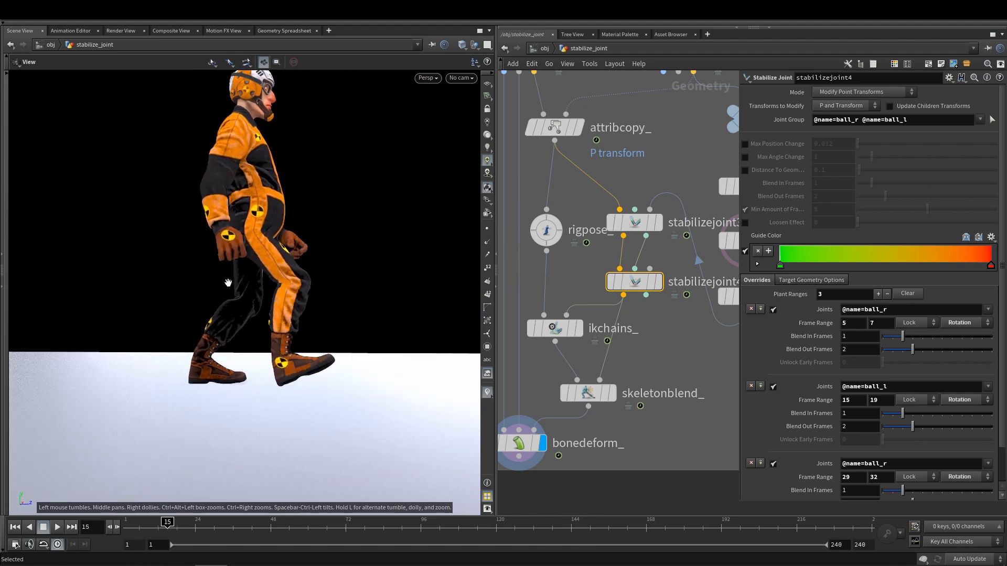
key("Left")
key("Left")
key("Left")
key("Left")
key("Left")
key("Left")
key("Left")
key("Left")
key("Left")
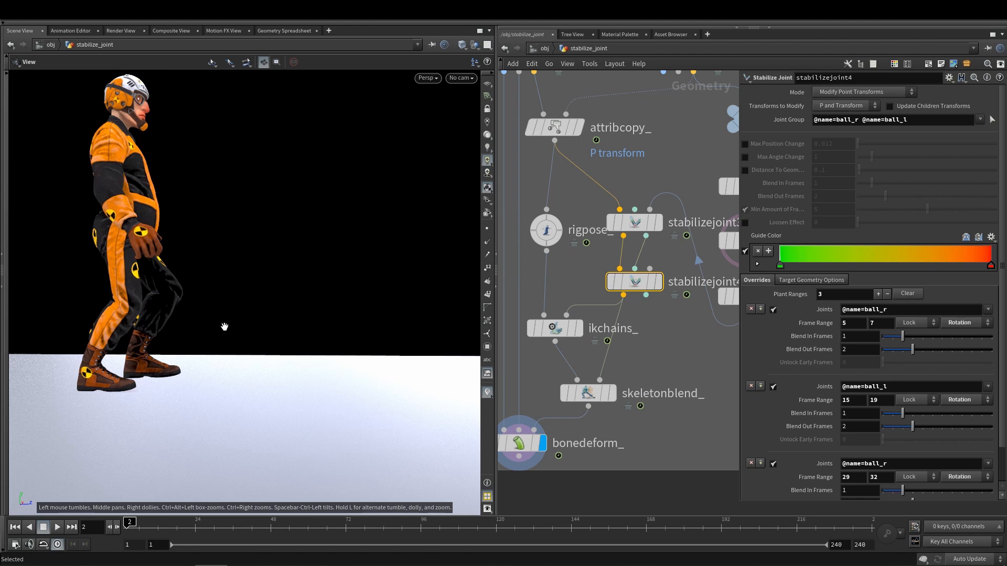
Step: Step back and forth between frames 5 and 7, examining the right foot's toe contact up close
scroll(119, 336, "up", 4)
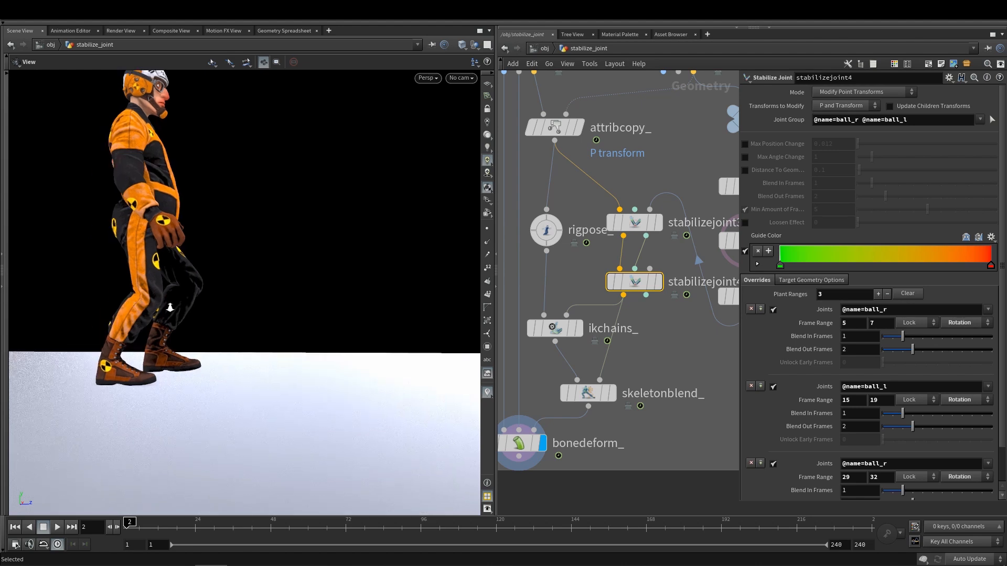
left_click_drag(134, 297, 133, 300)
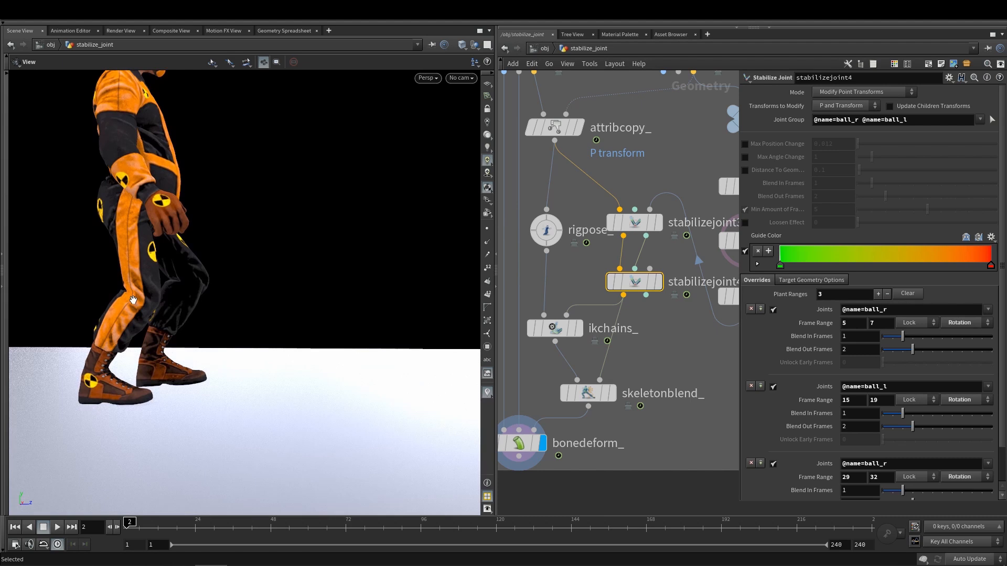
key("Up")
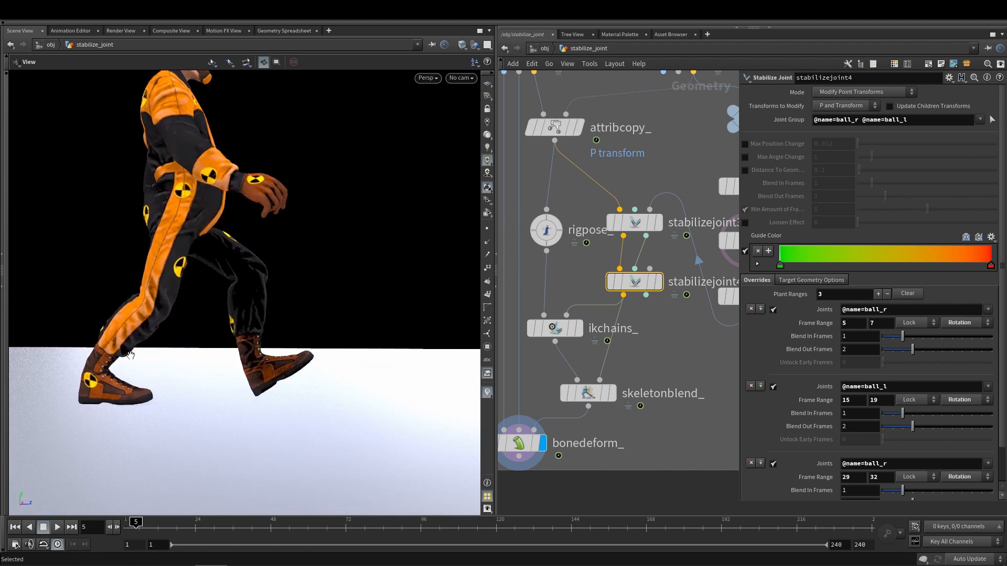
key("Down")
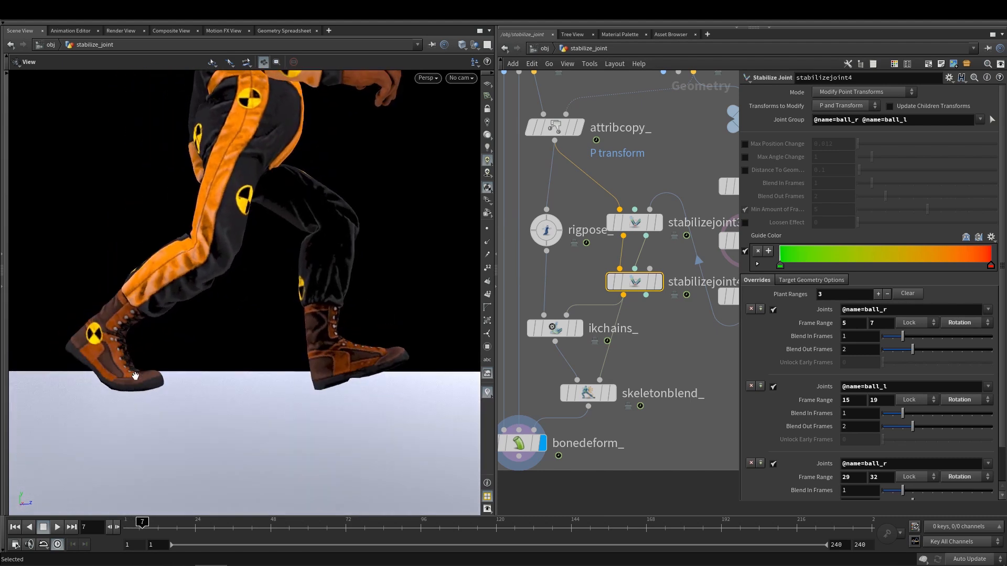
key("Up")
key("Up")
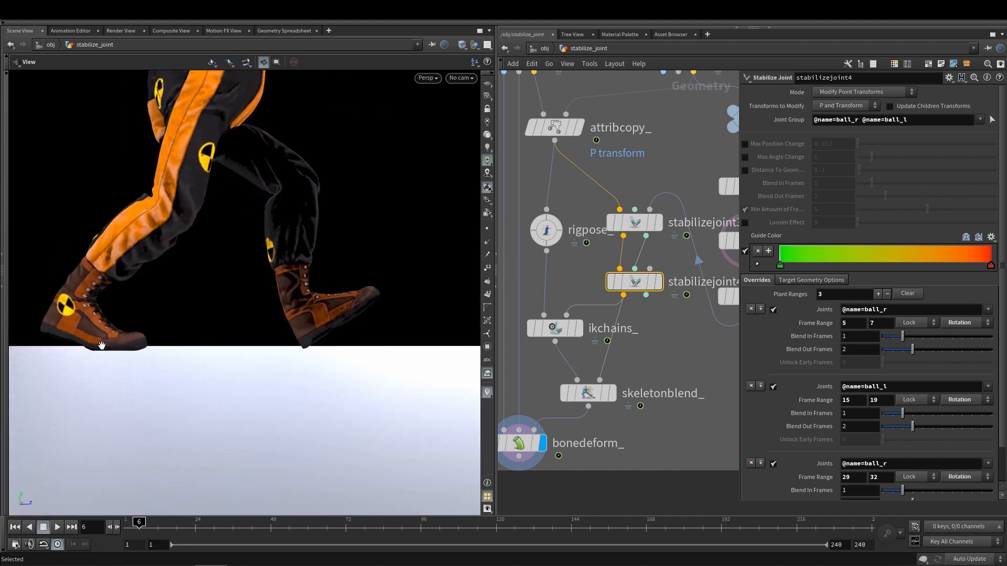
key("Up")
key("Down")
key("Down")
key("Down")
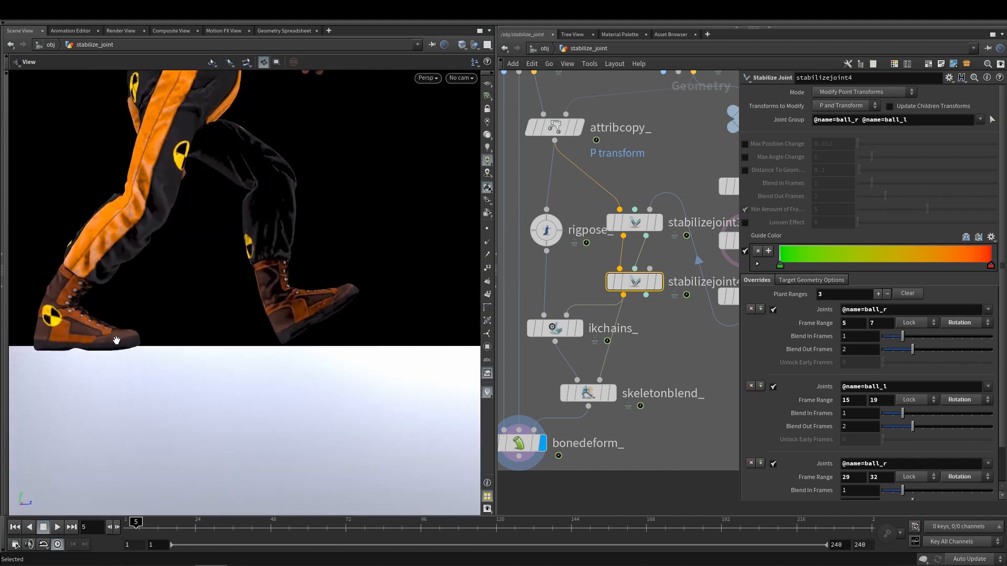
Step: Step forward from frame 5 to frame 18 and back toward the start, examining how both feet plant
key("Up")
key("Up")
key("Up")
key("Up")
key("Up")
key("Up")
key("Up")
key("Up")
key("Up")
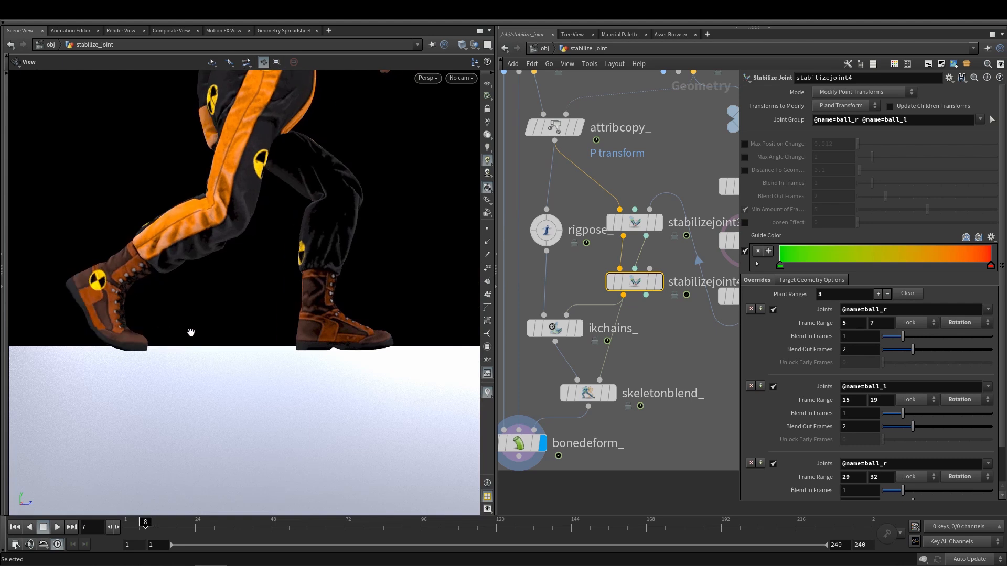
key("Up")
key("Up")
key("Up")
key("Up")
key("Up")
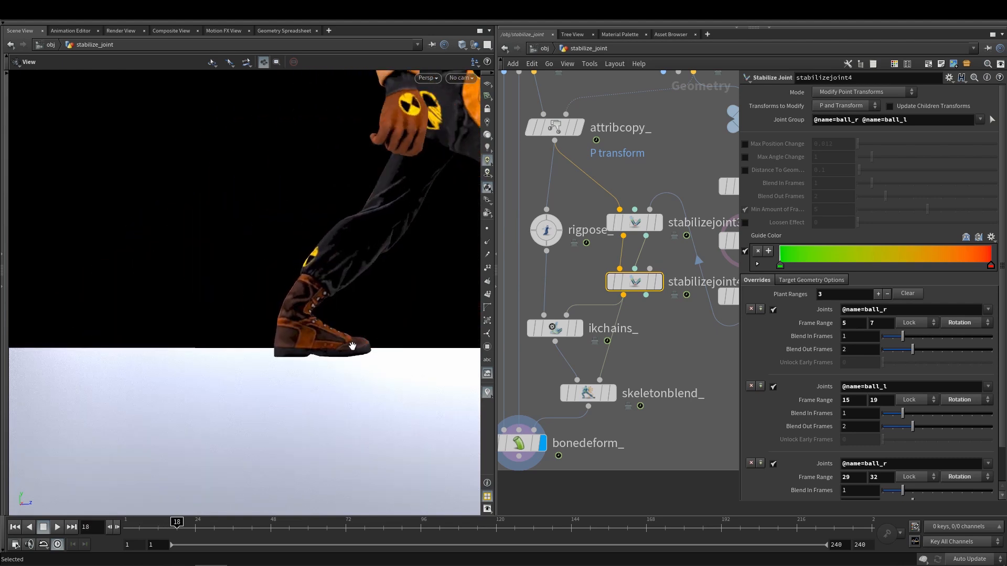
key("Down")
key("Down")
key("Down")
key("Down")
key("Down")
key("Down")
key("Down")
key("Down")
key("Down")
scroll(298, 260, "down", 3)
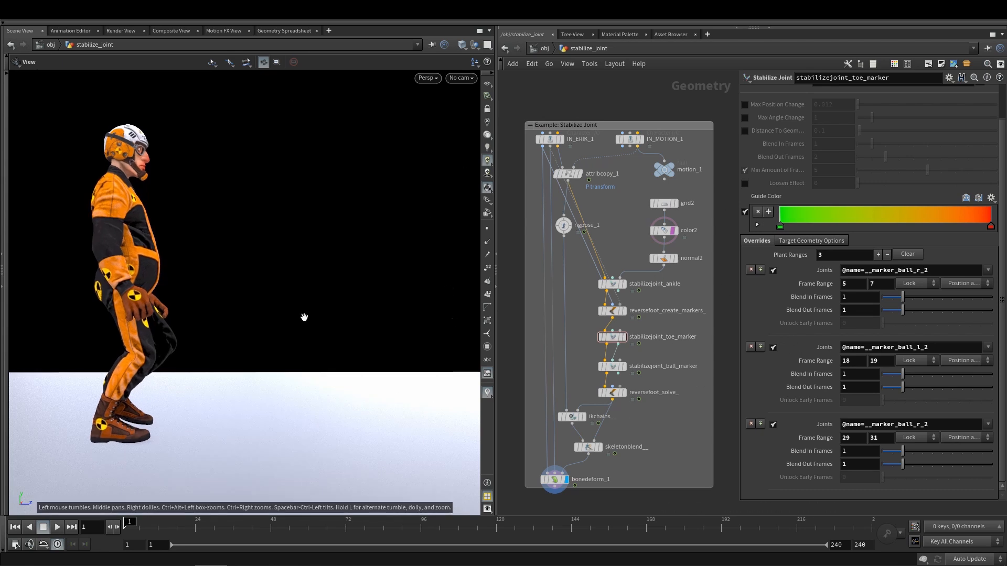
Step: Review the walk of the Example: Stabilize Joint network around frames 1 to 21, examining the toe bend and foot contact
key("Up")
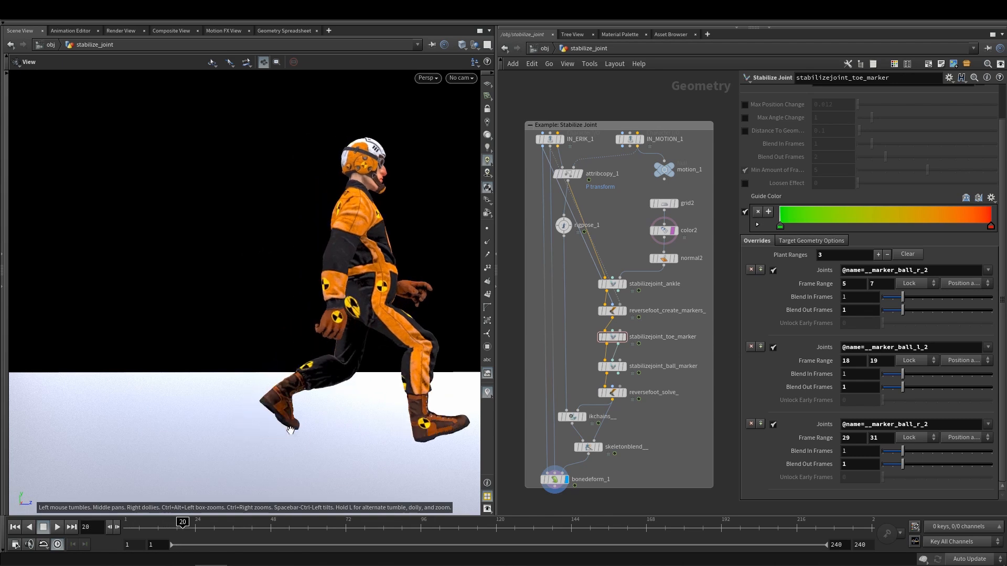
key("Down")
scroll(291, 385, "up", 5)
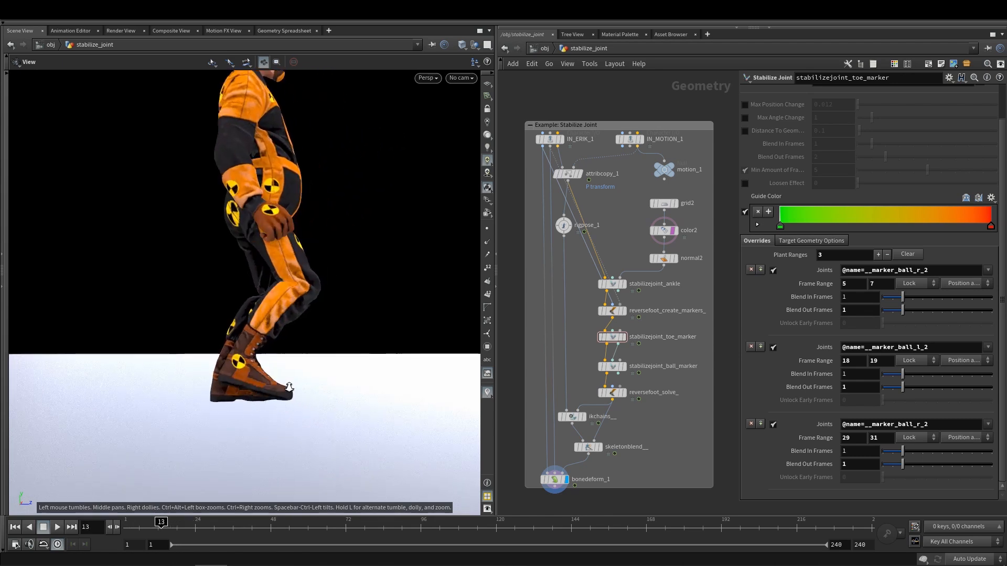
scroll(291, 386, "up", 3)
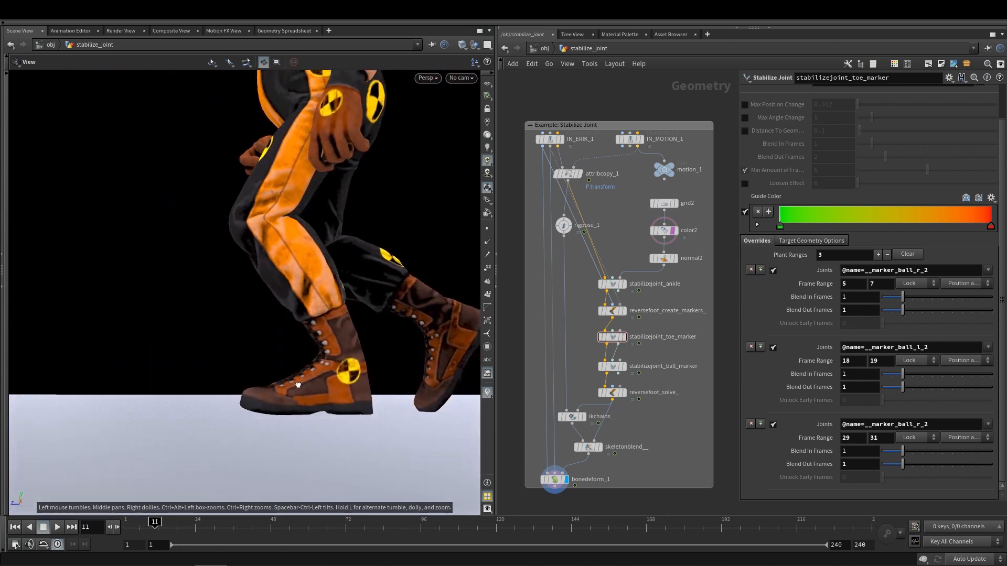
key("Up")
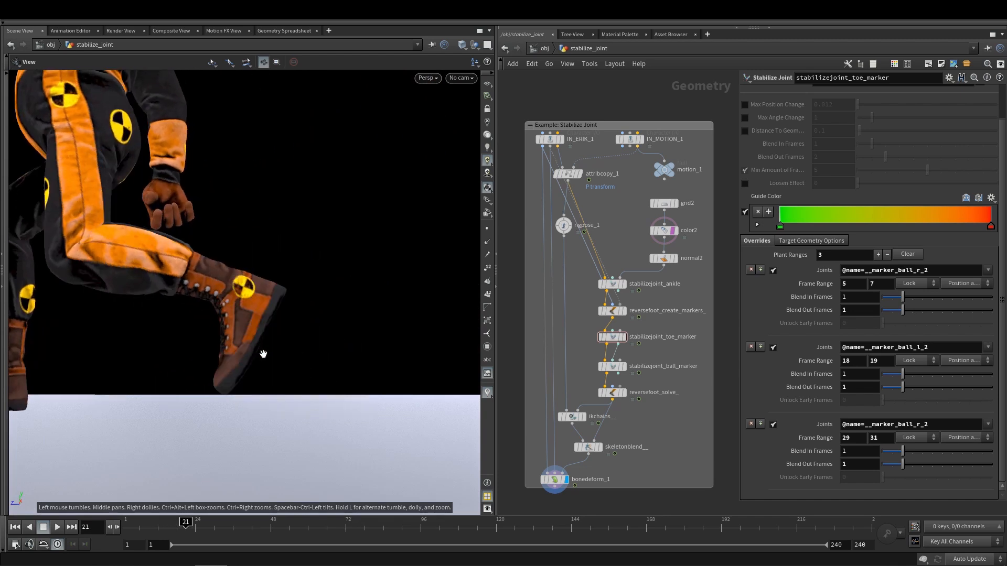
left_click_drag(154, 323, 271, 351)
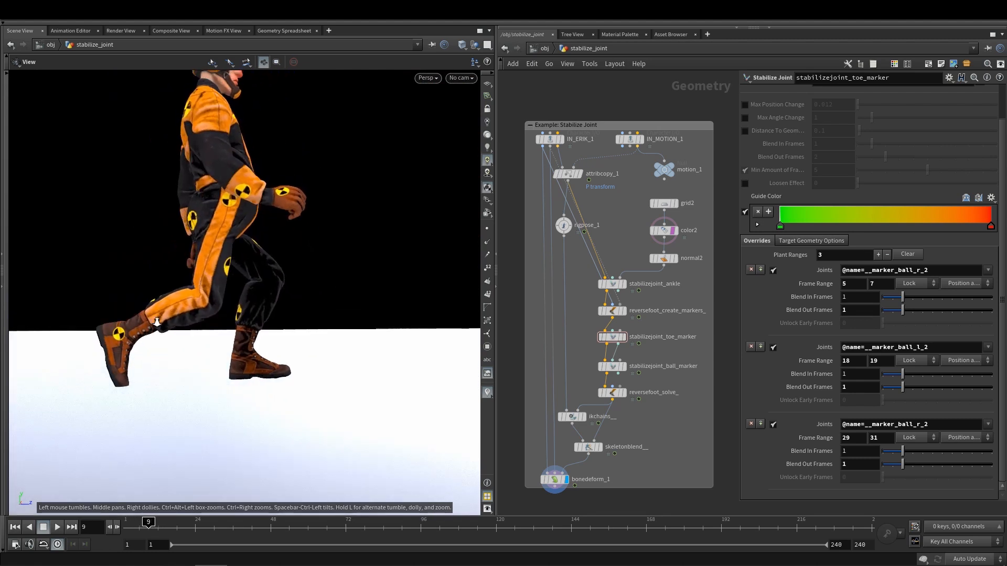
left_click_drag(127, 384, 171, 387)
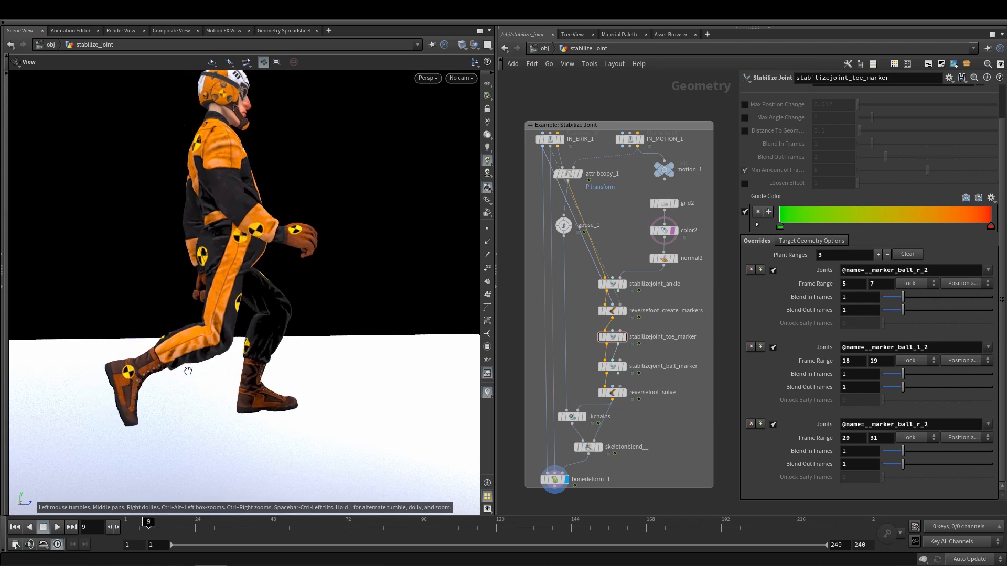
left_click_drag(165, 372, 157, 338)
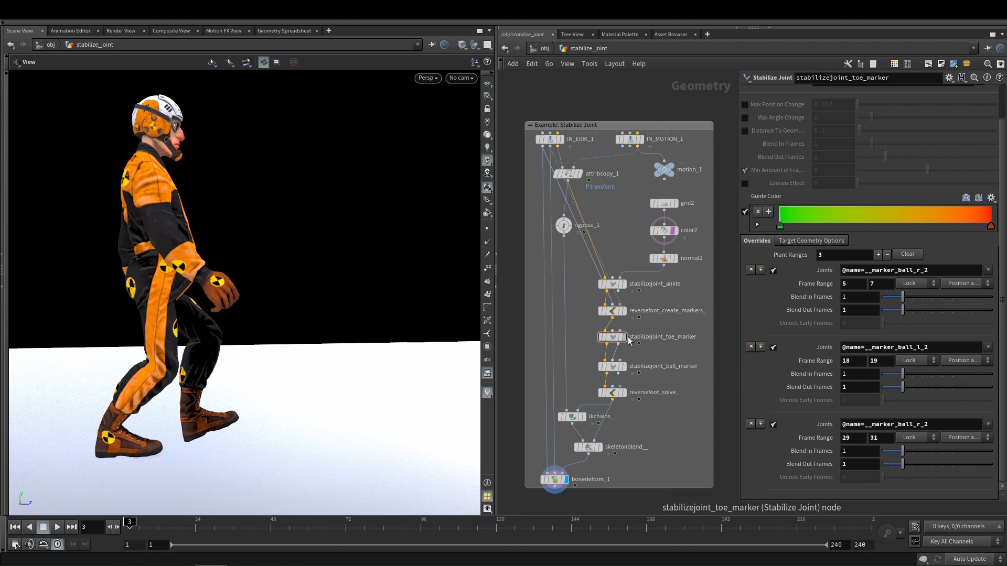
Step: Preview the reversefoot_create_markers output, restore the bonedeform_1 display and inspect the parameters of stabilizejoint_ankle
left_click(623, 310)
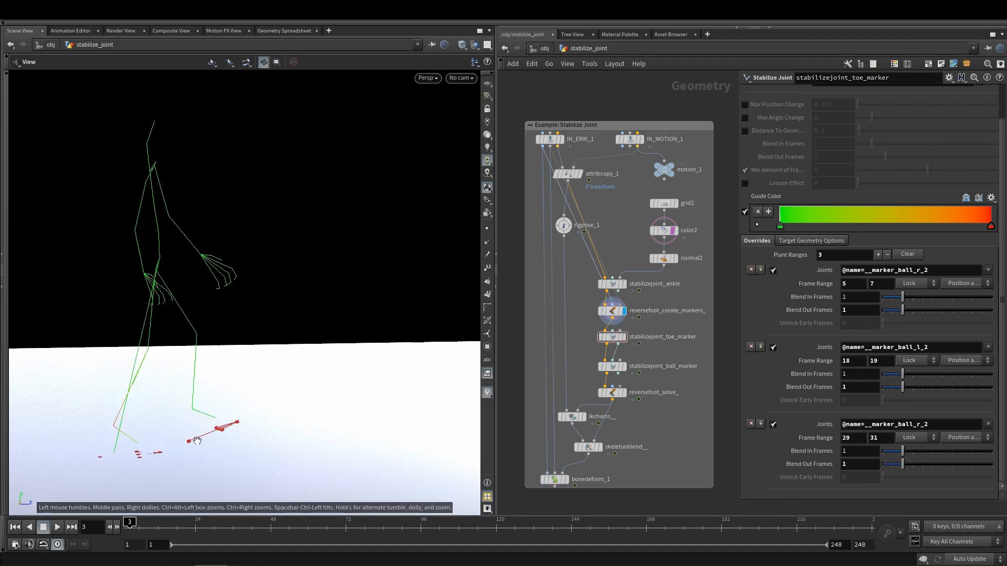
left_click(566, 480)
left_click(612, 288)
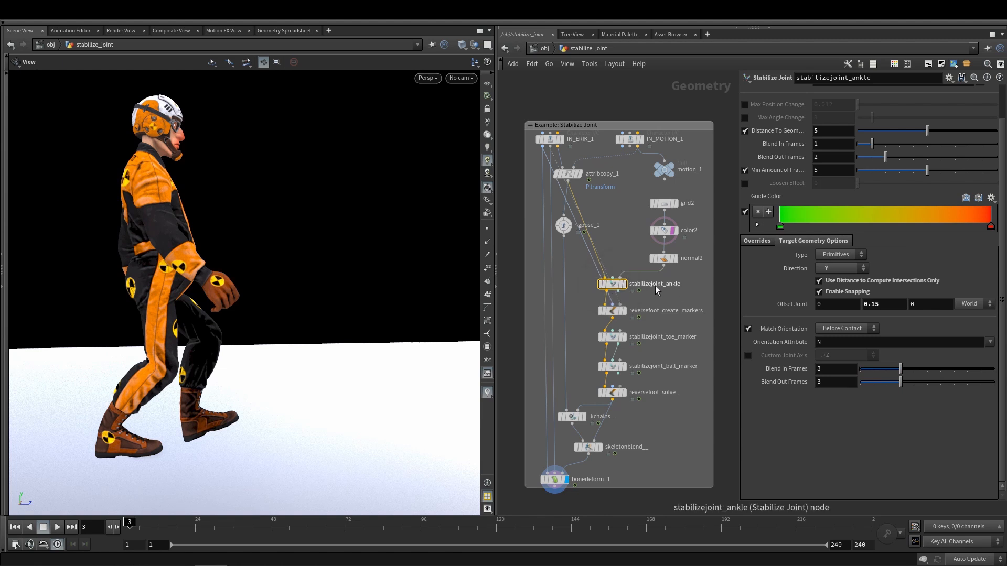
scroll(669, 294, "up", 2)
left_click(604, 292)
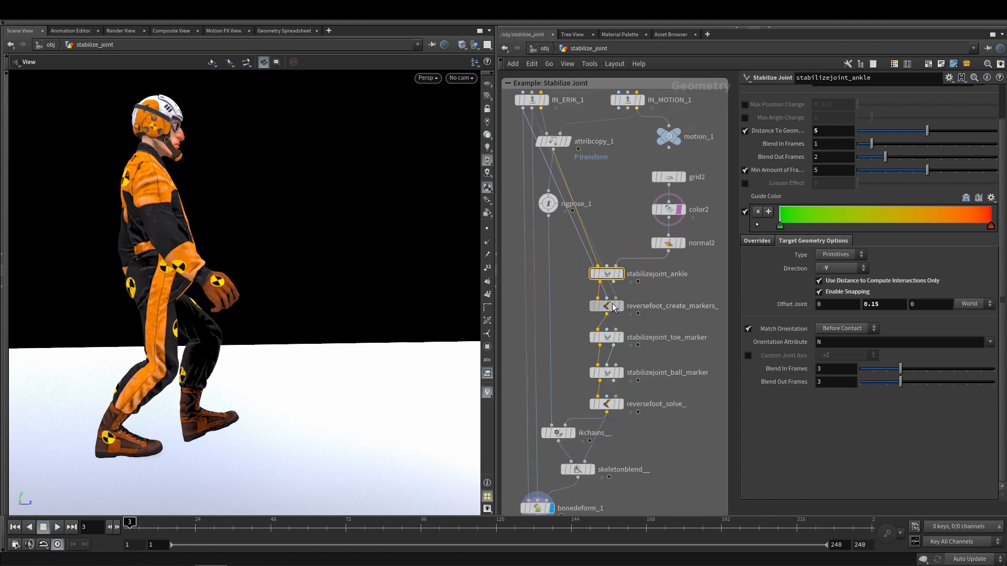
Step: Display reversefoot_create_markers with its parameters and step through the nearby frames, examining the foot markers on the skeleton
left_click(618, 292)
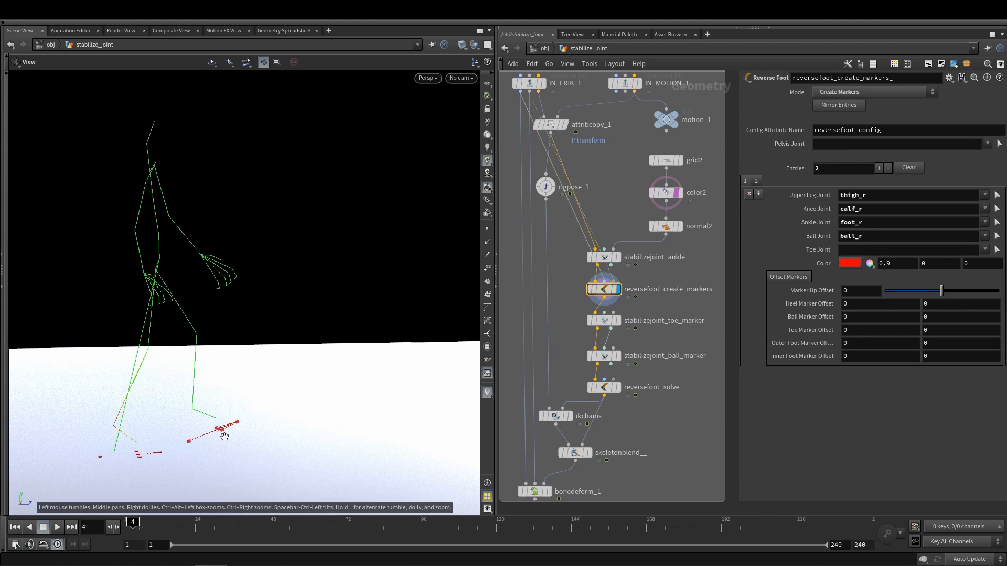
key("Right")
key("Right")
key("Right")
key("Right")
key("Right")
key("Left")
key("Left")
key("Left")
key("Left")
key("Left")
key("Left")
middle_click_drag(293, 449, 270, 403)
key("Left")
key("Left")
key("Left")
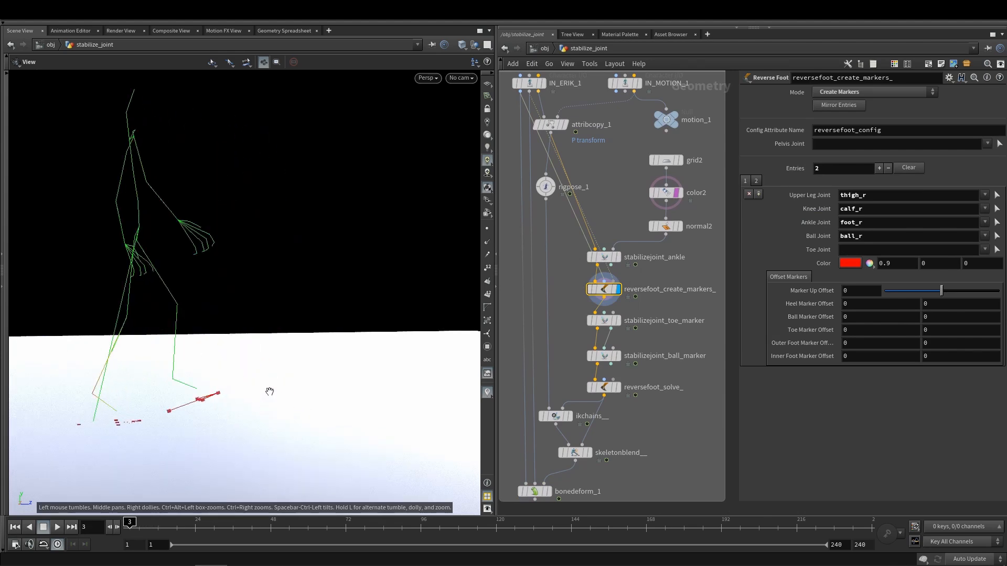
Step: Display stabilizejoint_toe_marker and examine up close the toe markers it stabilizes at frame 3
left_click(605, 322)
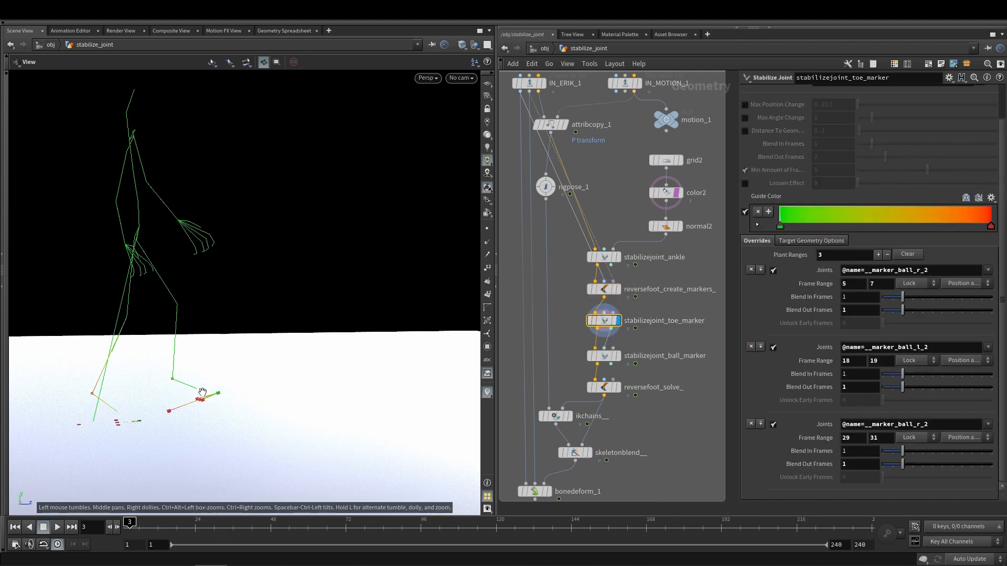
scroll(223, 396, "up", 2)
middle_click_drag(223, 396, 254, 365)
scroll(233, 368, "up", 2)
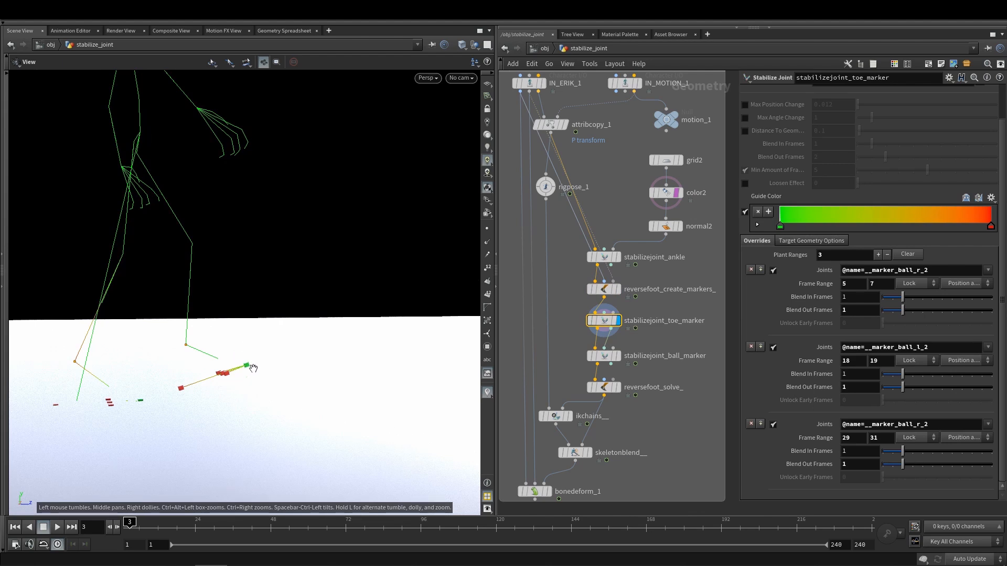
middle_click_drag(611, 446, 619, 417)
Step: Display bonedeform_1 and bypass the stabilizejoint_toe_marker and stabilizejoint_ball_marker nodes
left_click(557, 462)
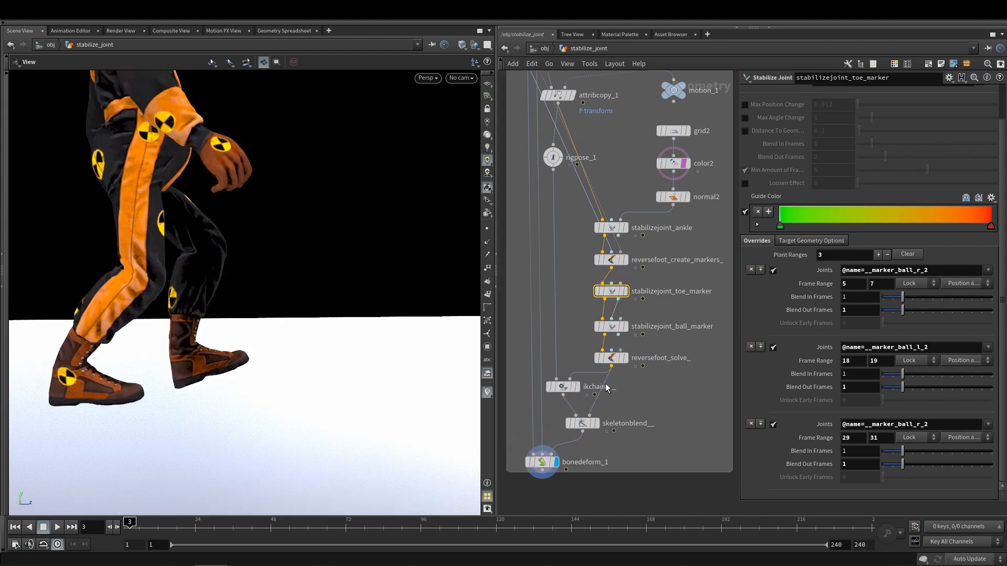
left_click(598, 288)
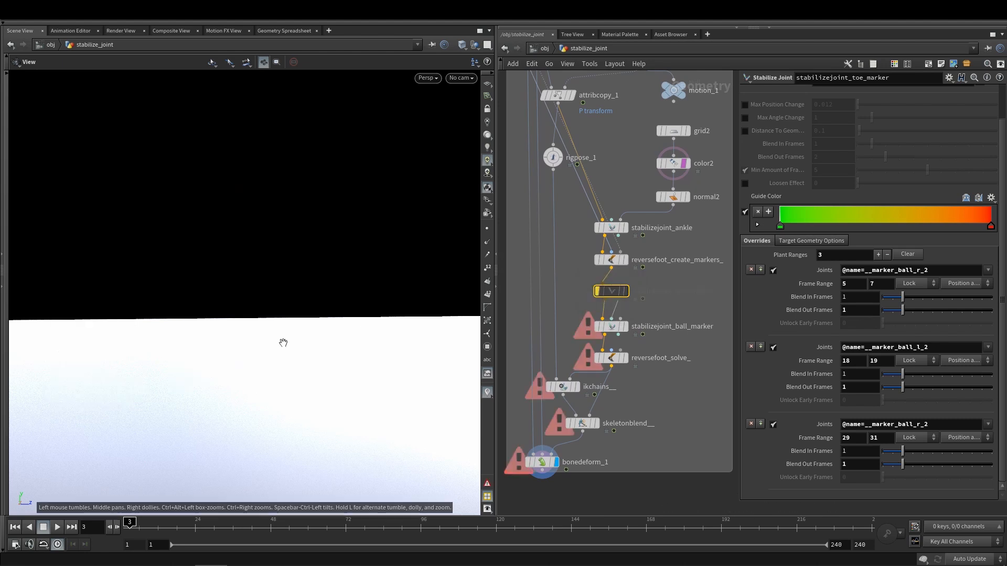
left_click(598, 323)
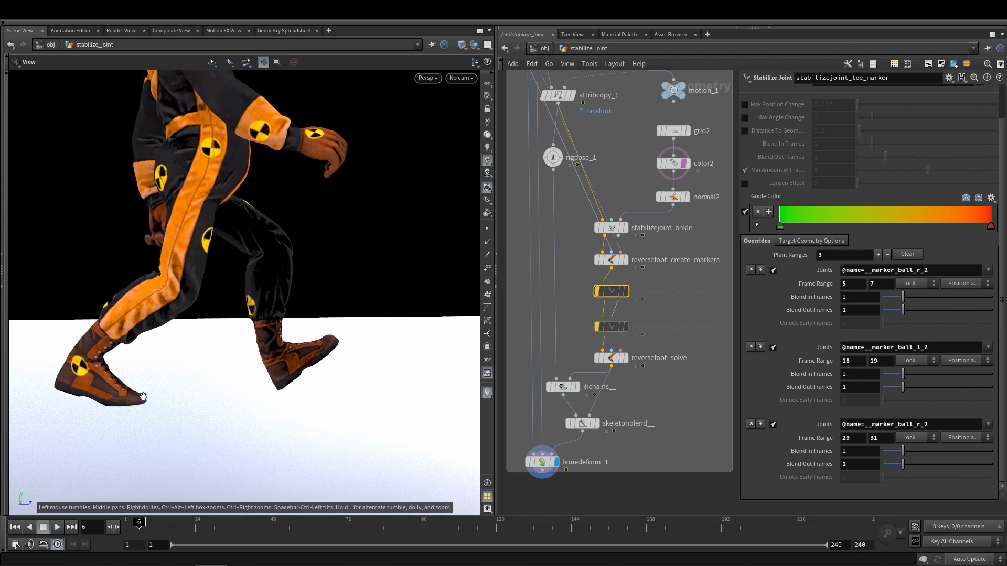
Step: Step back and forth between frames 4 and 7, examining the right toe with both marker stabilizers bypassed
key("Right")
middle_click_drag(138, 401, 178, 389)
right_click_drag(178, 389, 143, 387)
key("Left")
key("Left")
key("Left")
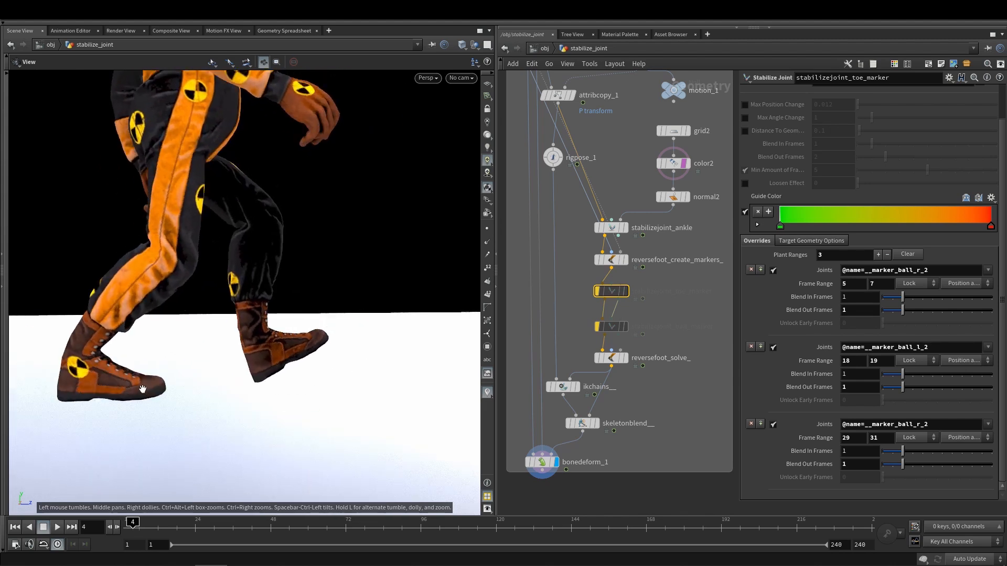
key("Right")
key("Right")
key("Right")
key("Left")
key("Left")
key("Left")
key("Right")
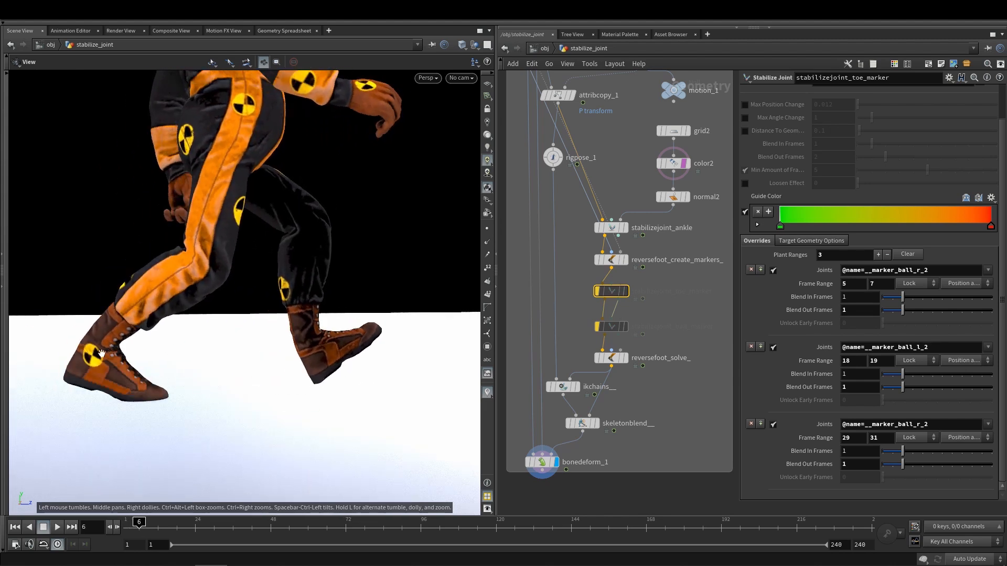
key("Right")
key("Right")
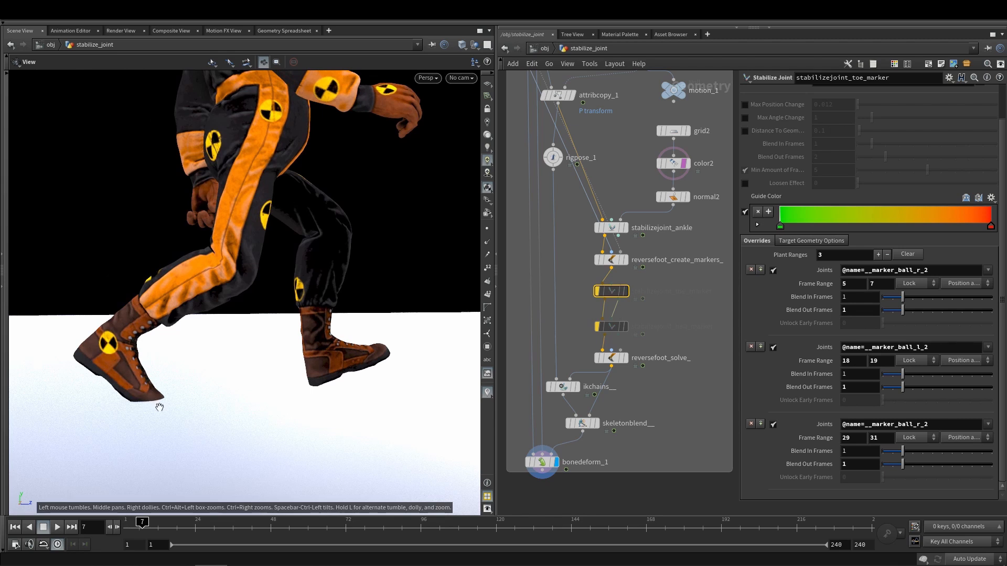
Step: Re-enable stabilizejoint_toe_marker and check its effect on the right toe in the frames around 7
mouse_move(598, 278)
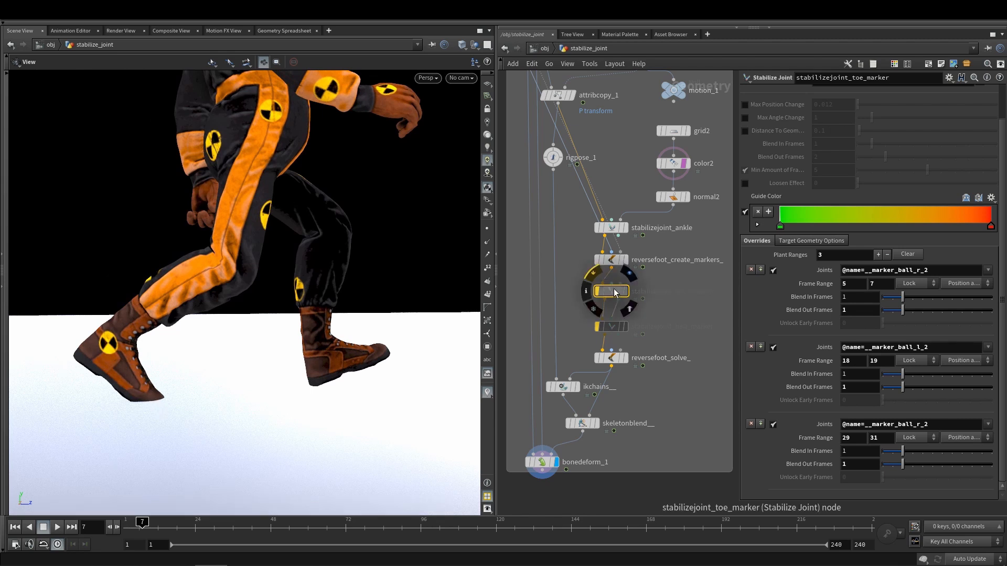
left_click(598, 278)
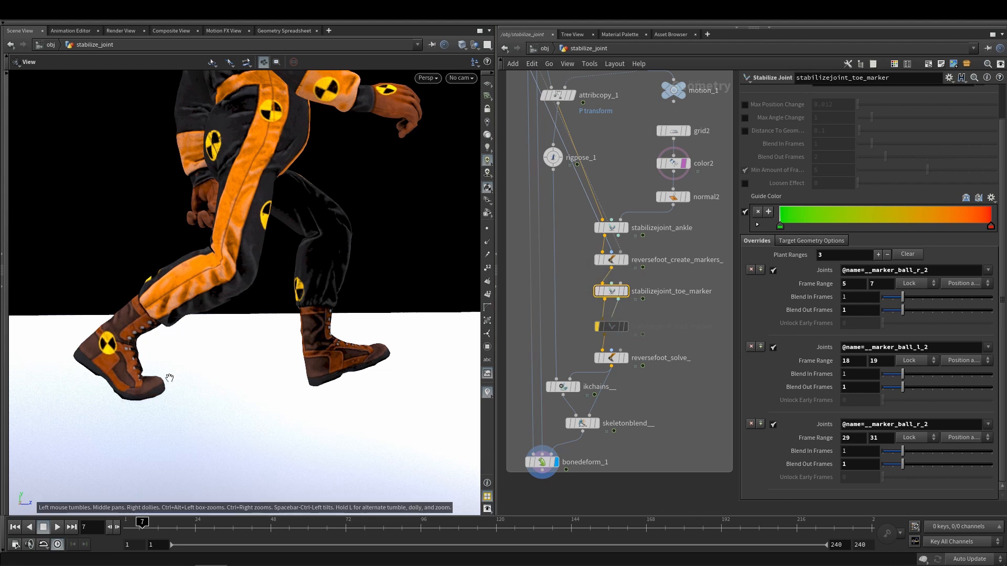
key("Left")
key("Left")
key("Left")
key("Right")
key("Right")
key("Right")
key("Right")
key("Left")
key("Left")
key("Left")
Step: Step further through the walk and back to frame 1, examining the feet with only the toe marker stabilized
key("Right")
key("Right")
key("Right")
key("Right")
key("Right")
key("Right")
key("Right")
key("Right")
key("Left")
key("Left")
key("Left")
key("Left")
key("Left")
key("Left")
key("Left")
key("Left")
key("Left")
key("Left")
key("Left")
key("Left")
Step: Re-enable the stabilizejoint_ball_marker node and return the viewport to plain viewing of the feet
scroll(560, 320, "up", 2)
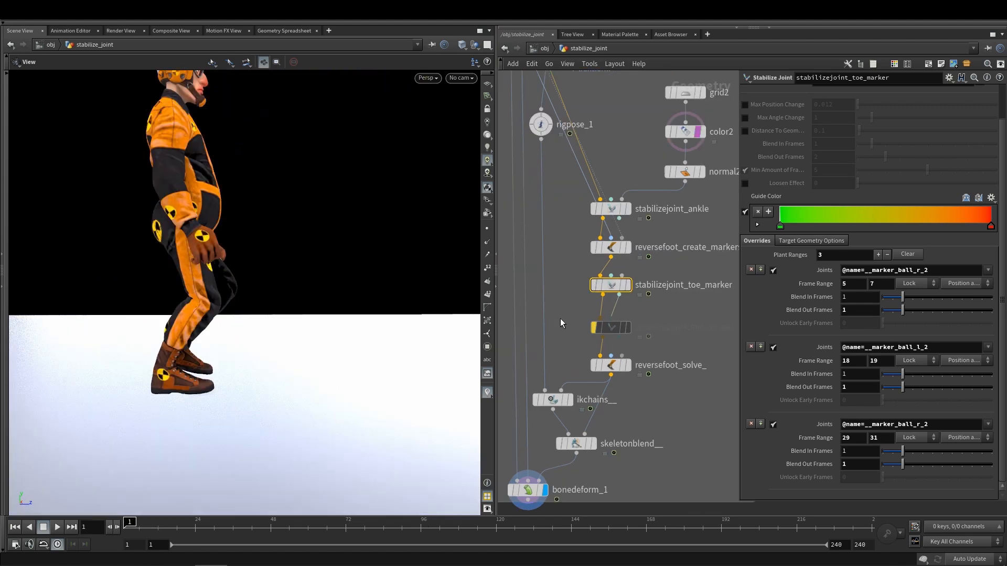
left_click(605, 327)
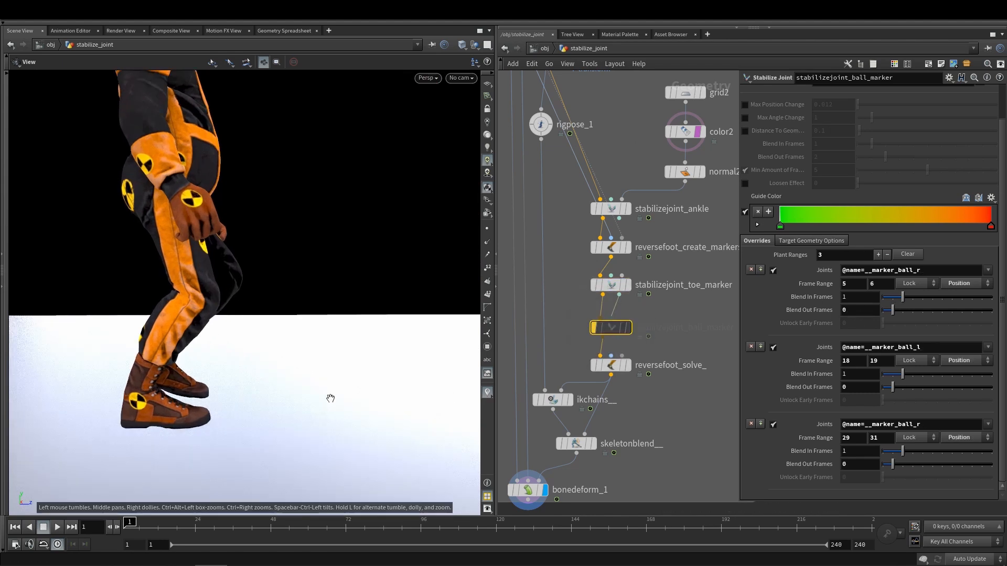
left_click(595, 325)
key("Return")
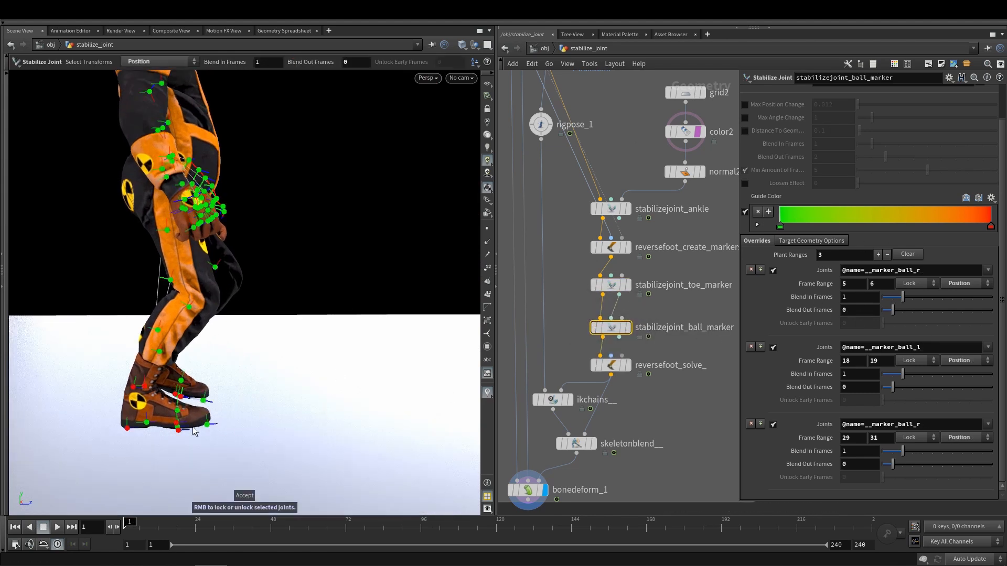
left_click_drag(189, 416, 159, 356, "alt")
key("Escape")
Step: Step forward from frame 1 to frame 14, examining the feet with both the toe and ball markers stabilized
key("Right")
key("Right")
key("Right")
key("Right")
key("Right")
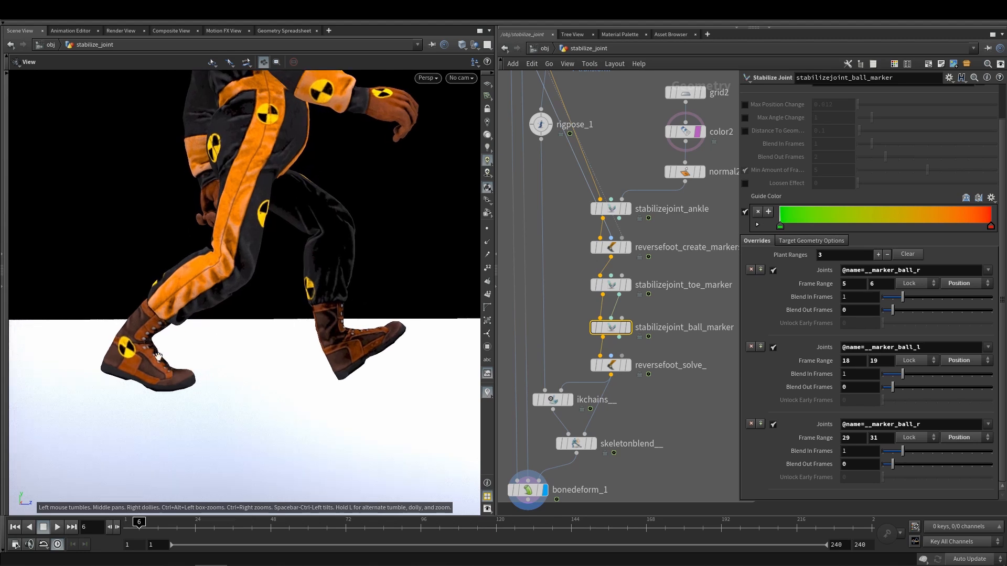
key("Right")
key("Right")
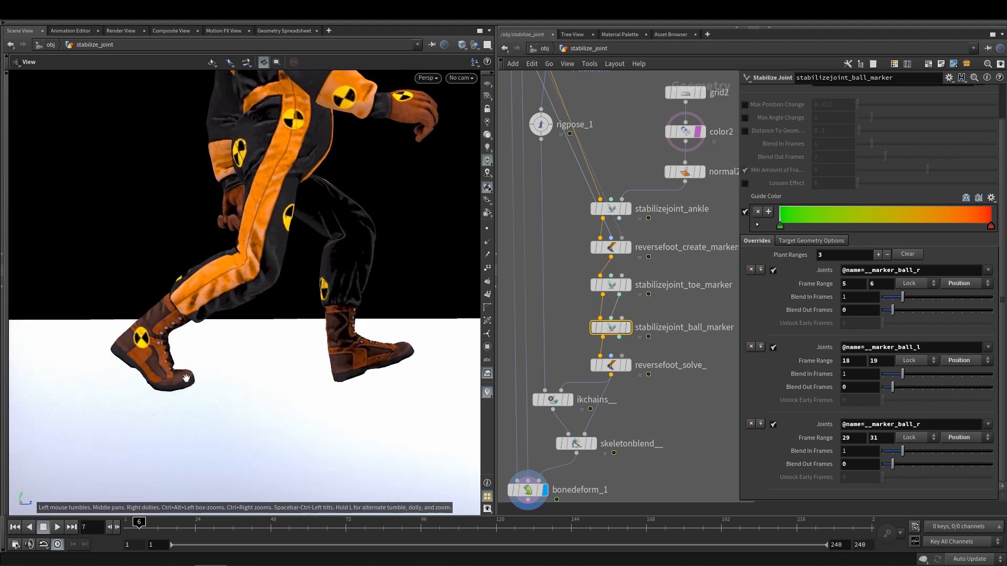
middle_click_drag(387, 353, 218, 338)
scroll(219, 338, "up", 2)
key("Right")
key("Right")
key("Right")
key("Right")
key("Right")
key("Right")
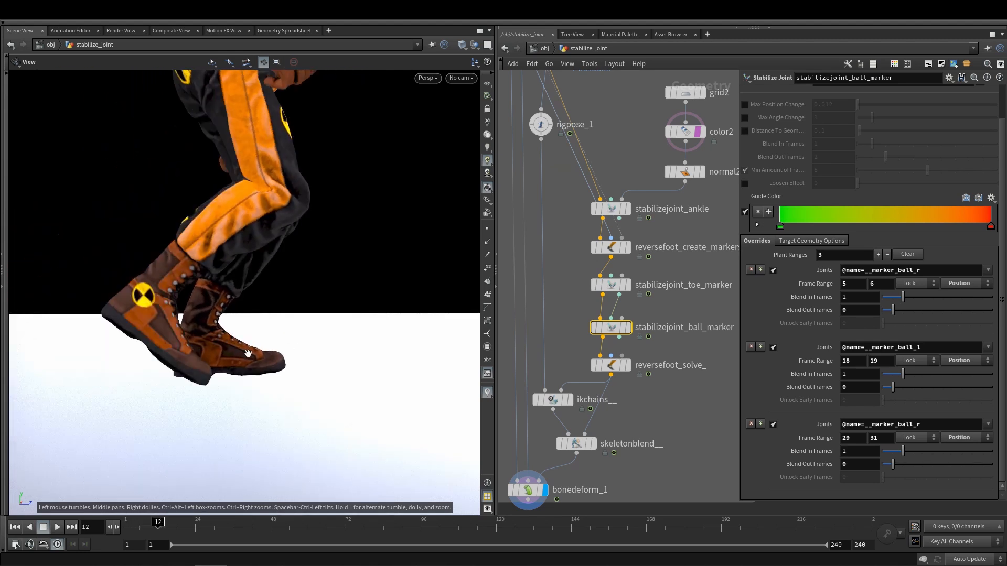
left_click_drag(218, 338, 107, 344)
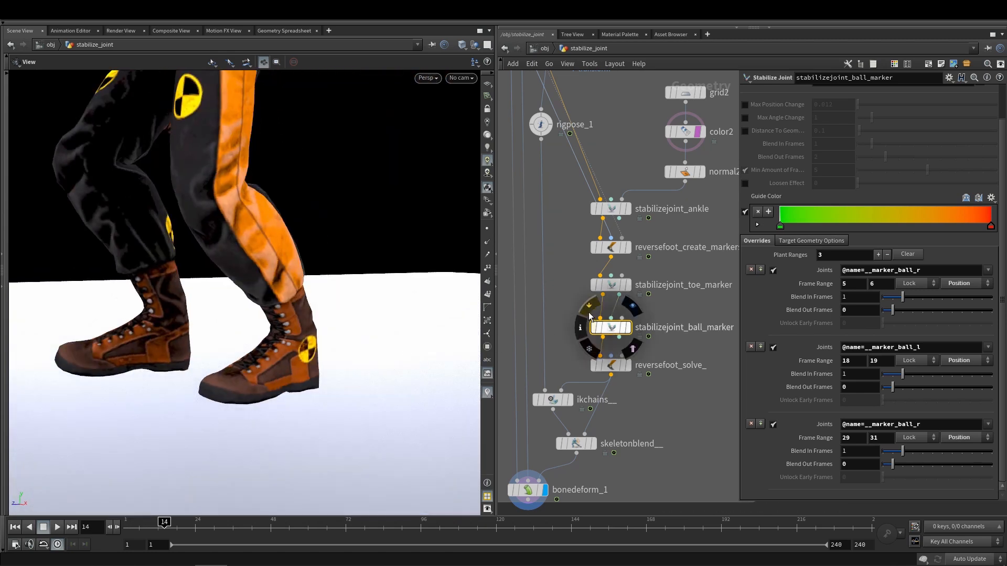
Step: Bypass stabilizejoint_ball_marker and step to frame 19, examining the left foot without ball marker stabilization
left_click(594, 327)
key("Right")
key("Right")
key("Right")
key("Right")
key("Right")
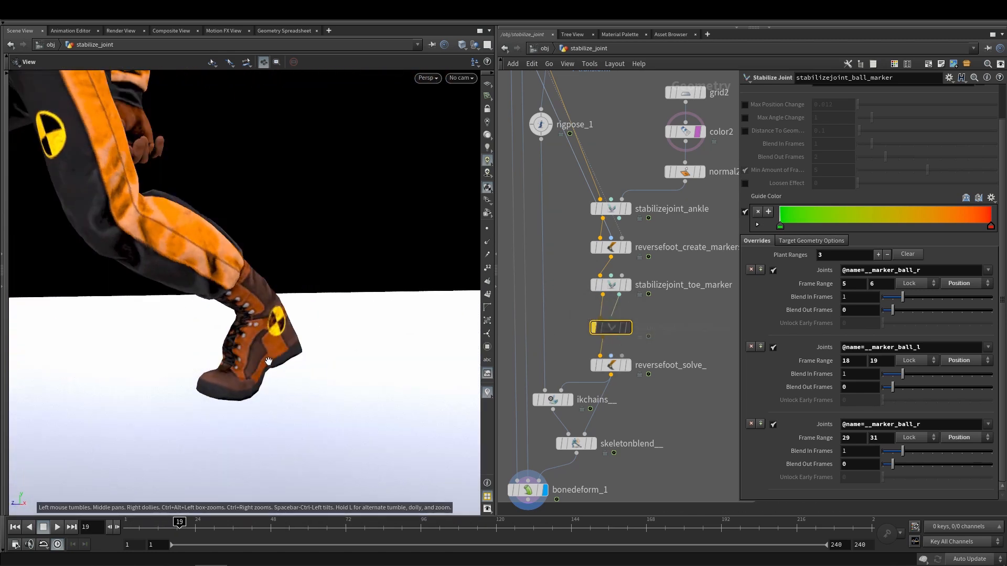
left_click_drag(236, 360, 222, 311)
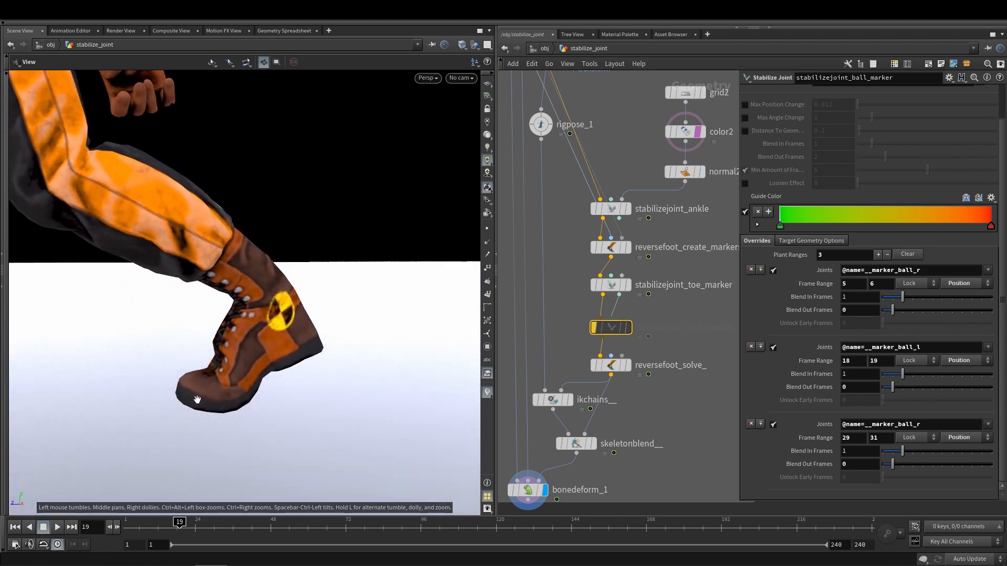
Step: Re-enable stabilizejoint_ball_marker and examine the left foot around frames 17 to 22
mouse_move(596, 306)
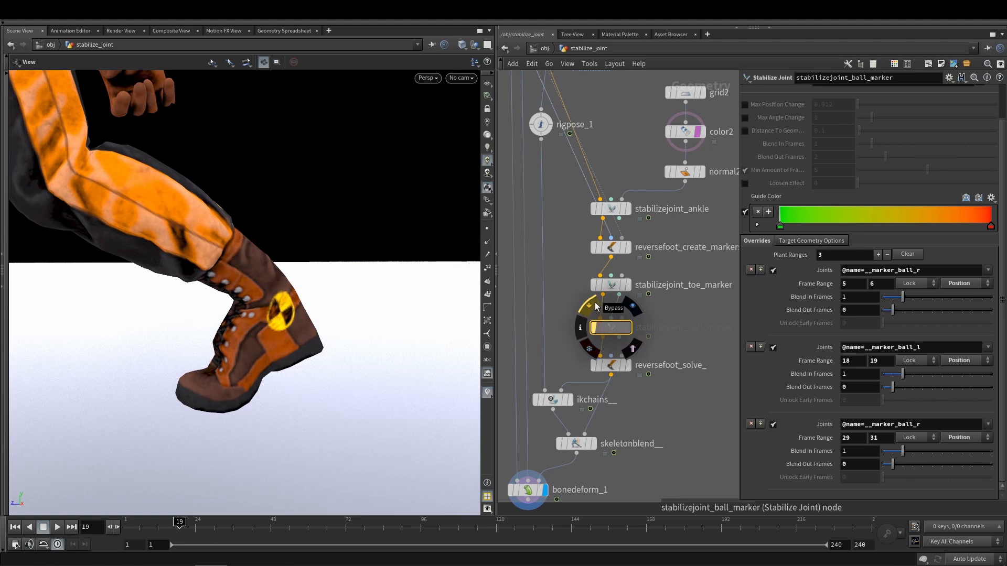
left_click(595, 306)
right_click_drag(231, 363, 183, 376)
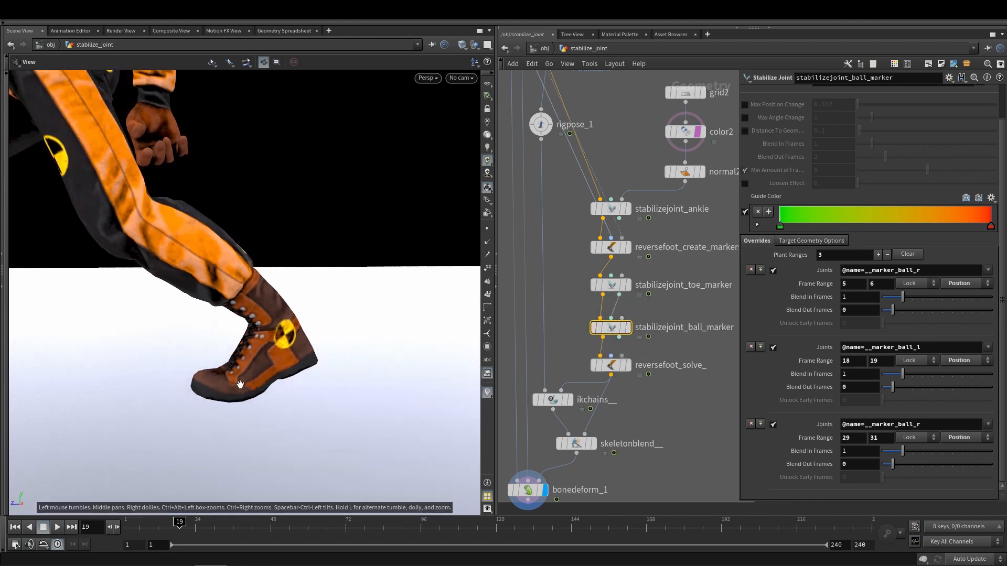
left_click_drag(238, 384, 289, 390)
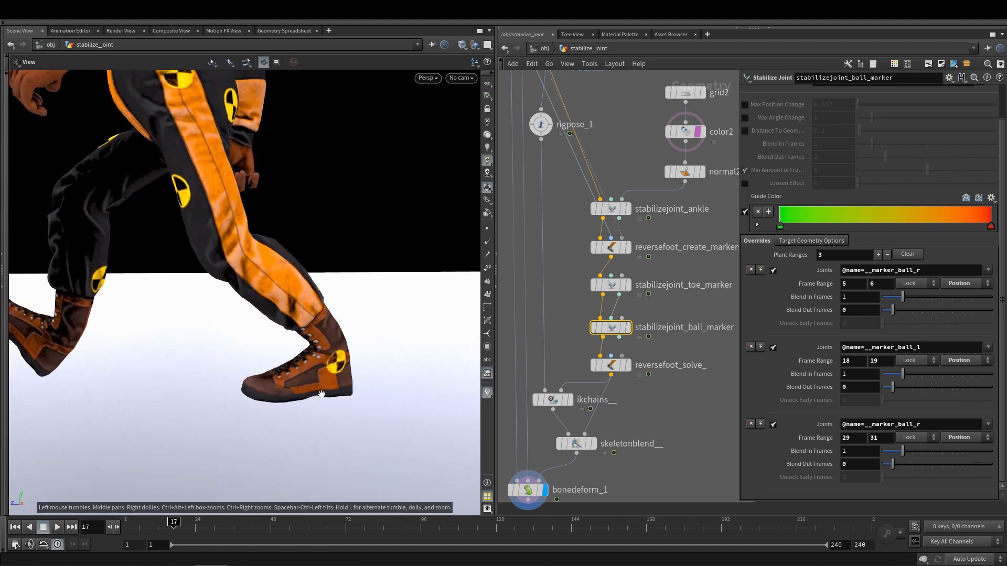
key("f")
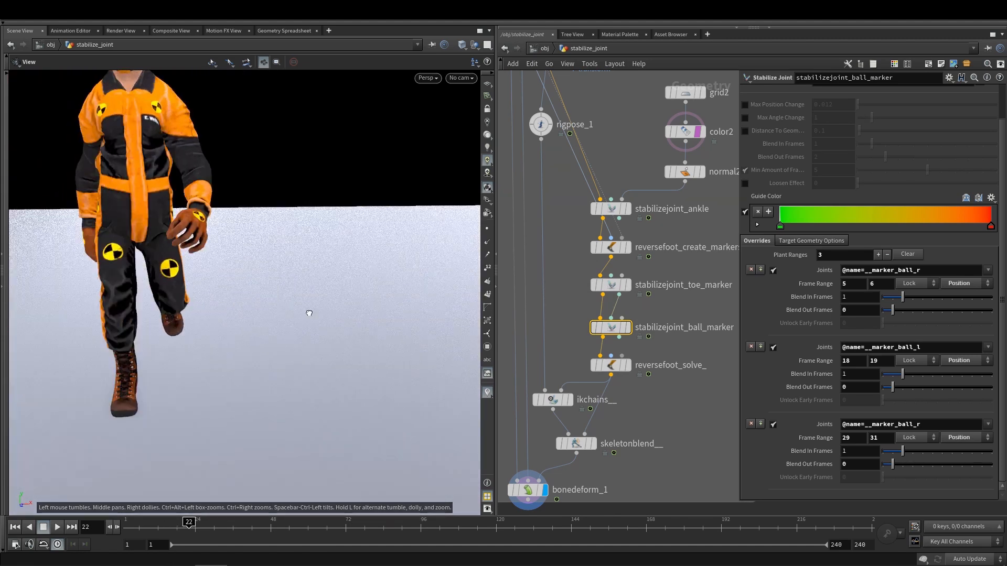
left_click_drag(304, 264, 388, 215)
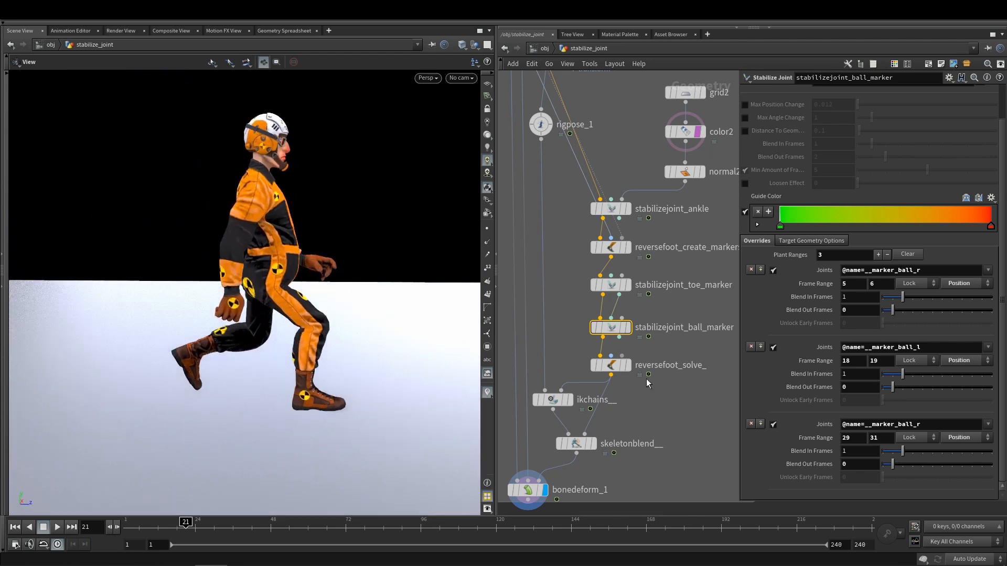
Step: Show the reversefoot_solve_ parameters and frame the whole Stabilize Joint example network
left_click(611, 368)
scroll(398, 309, "down", 2)
middle_click_drag(399, 309, 371, 328)
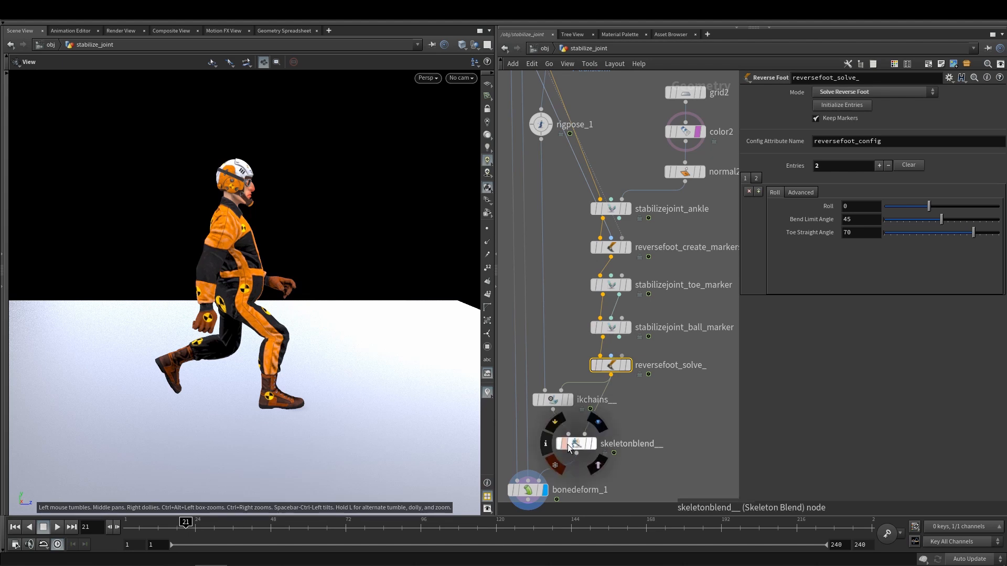
key("h")
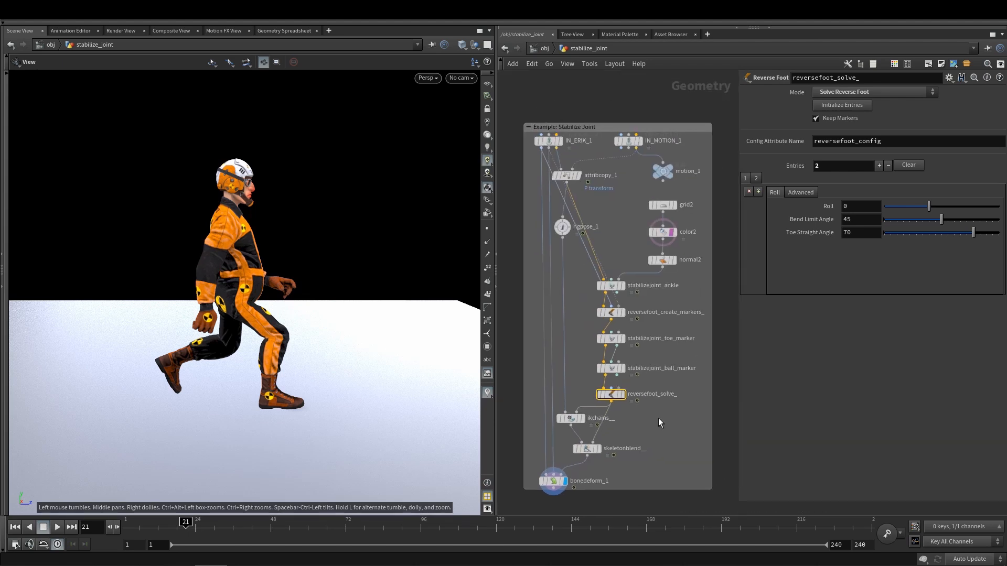
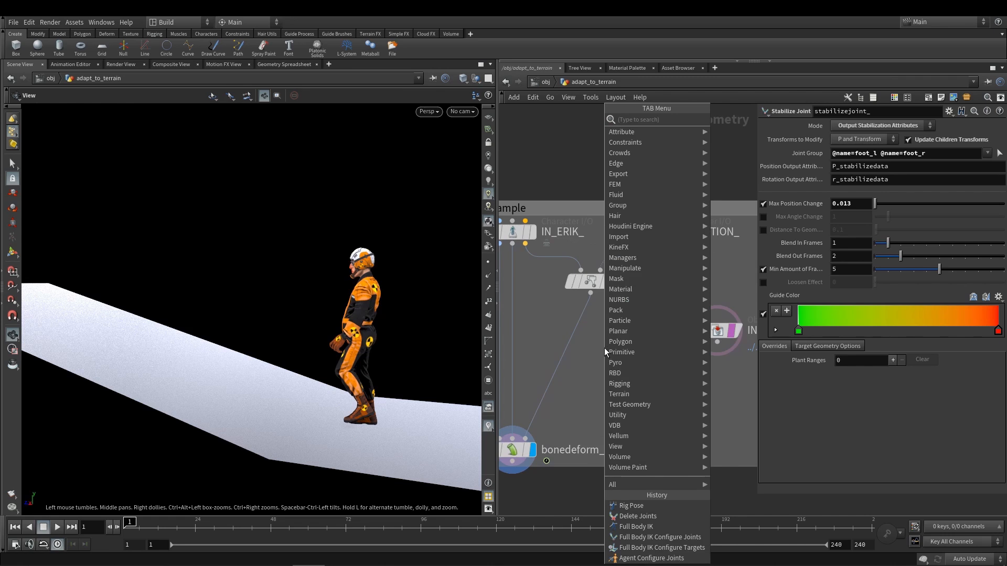
Step: In the adapt_to_terrain network, add an Adapt to Terrain node and wire it between attribcopy_ and bonedeform_
type("adapt")
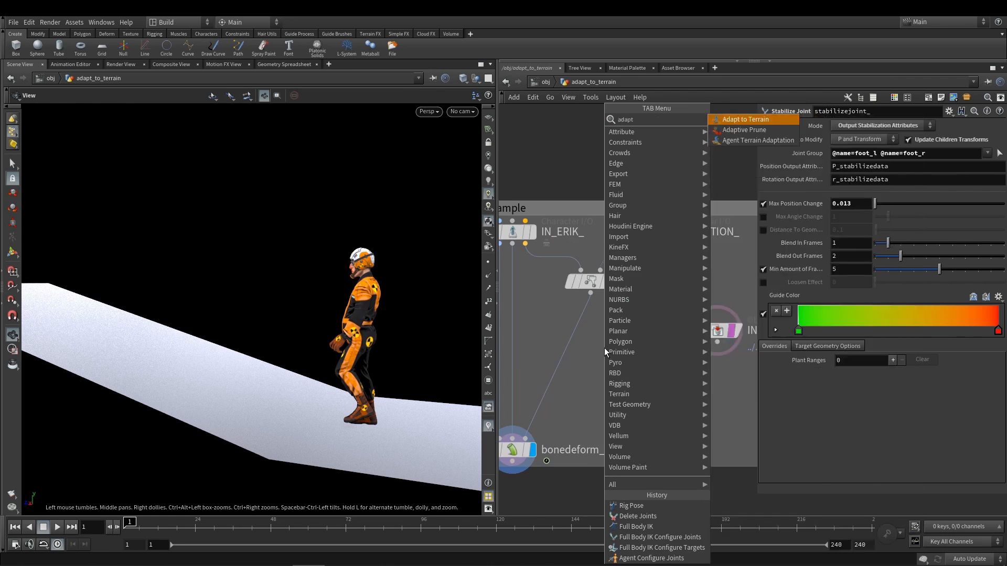
key("Return")
left_click(605, 347)
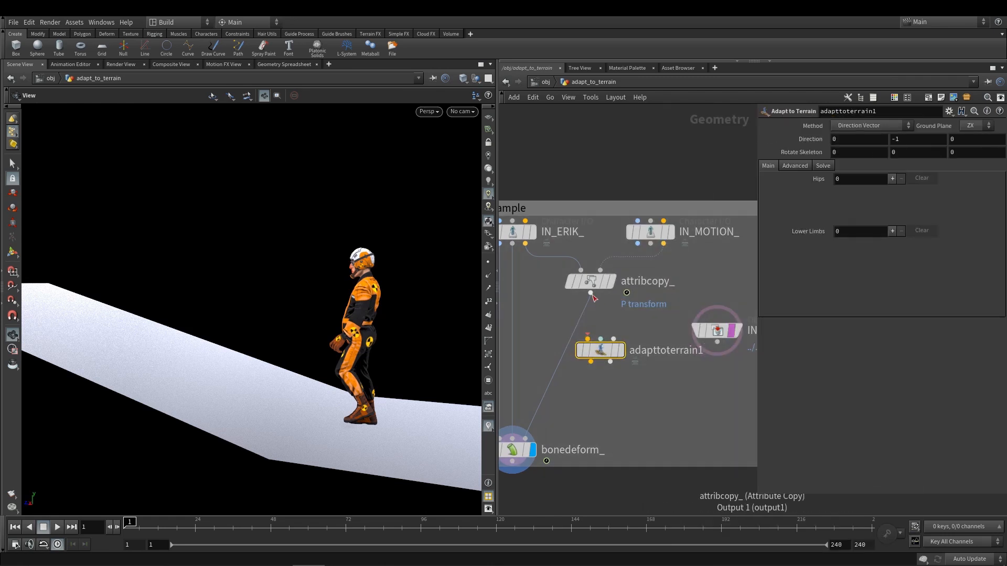
left_click(591, 293)
left_click(588, 338)
left_click(591, 362)
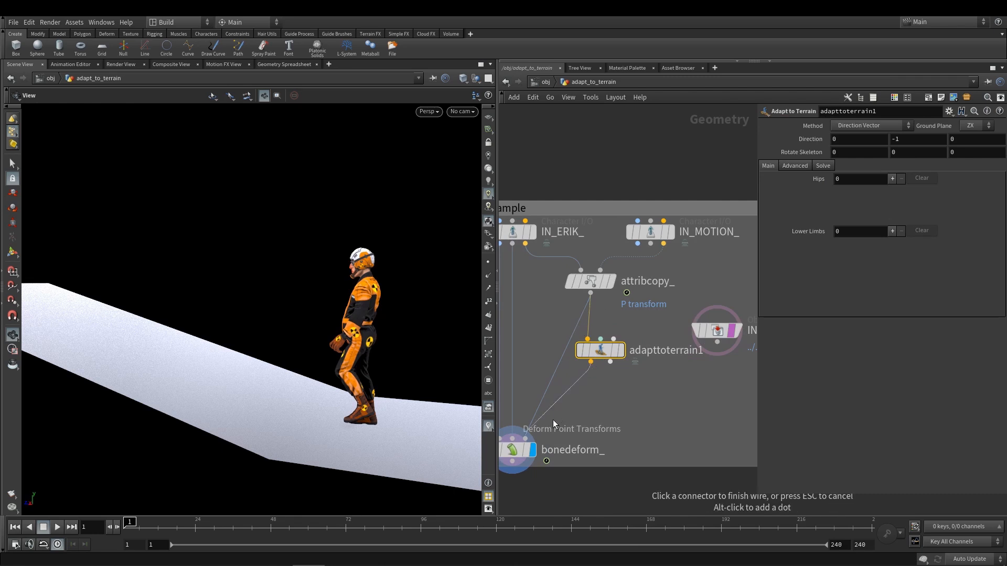
left_click(624, 400)
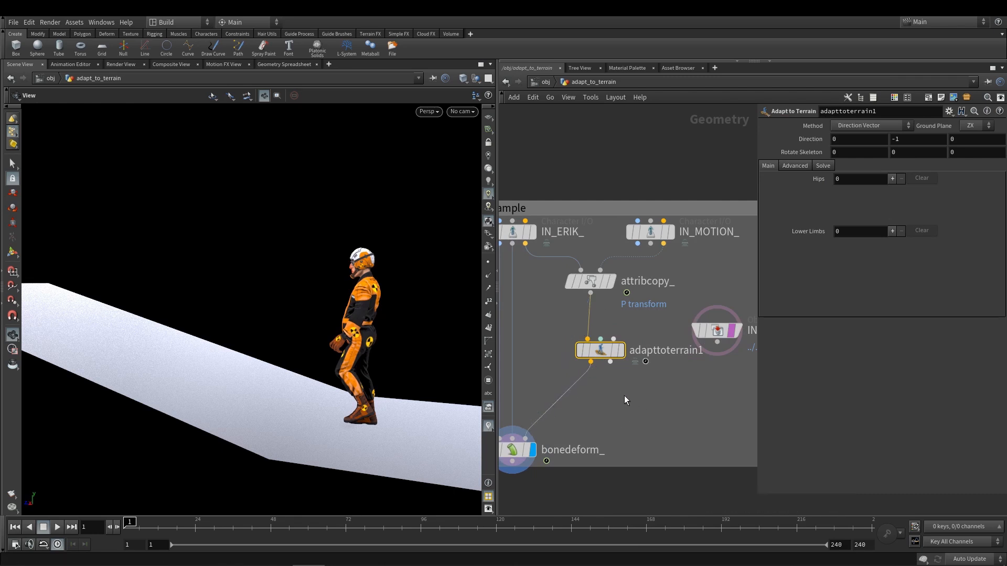
left_click_drag(603, 344, 599, 345)
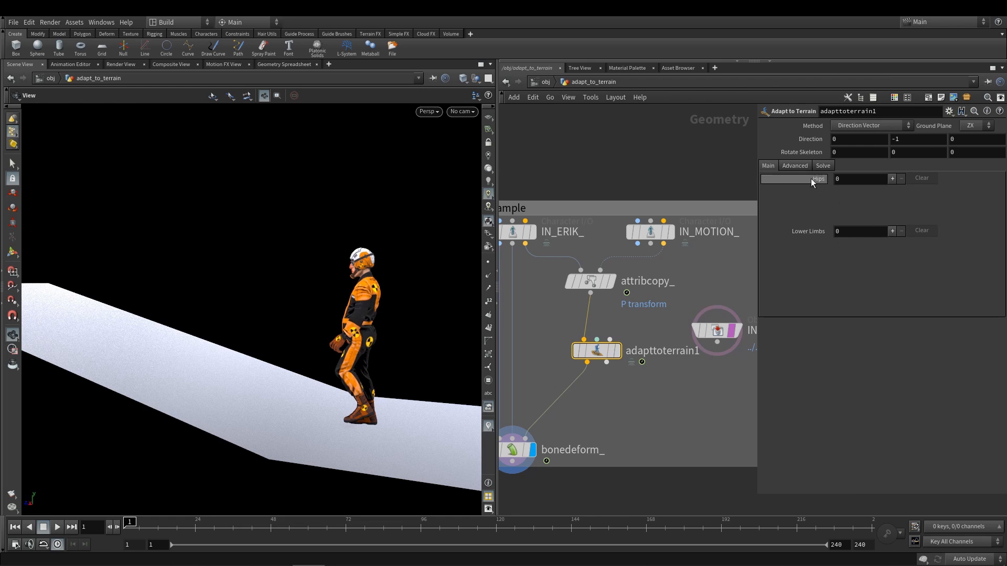
Step: Add one hip entry to adapttoterrain1 and pick the pelvis as its Hip Joint
left_click(892, 179)
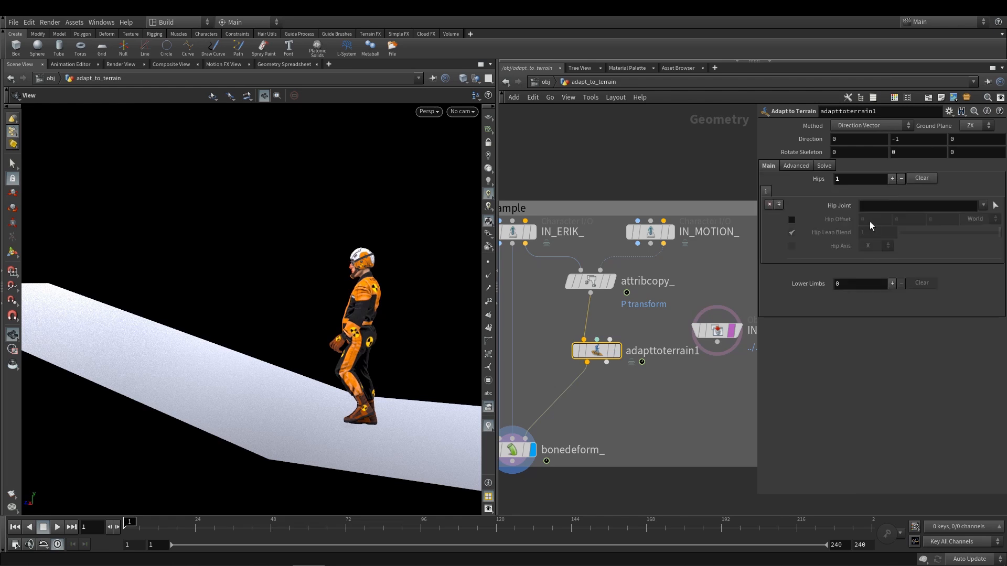
left_click(996, 205)
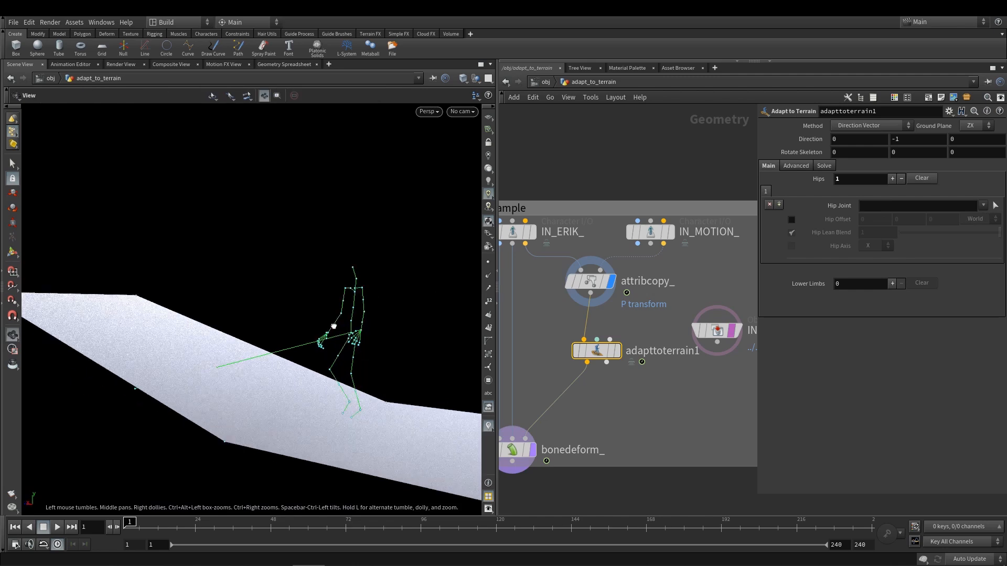
left_click(353, 338)
key("Return")
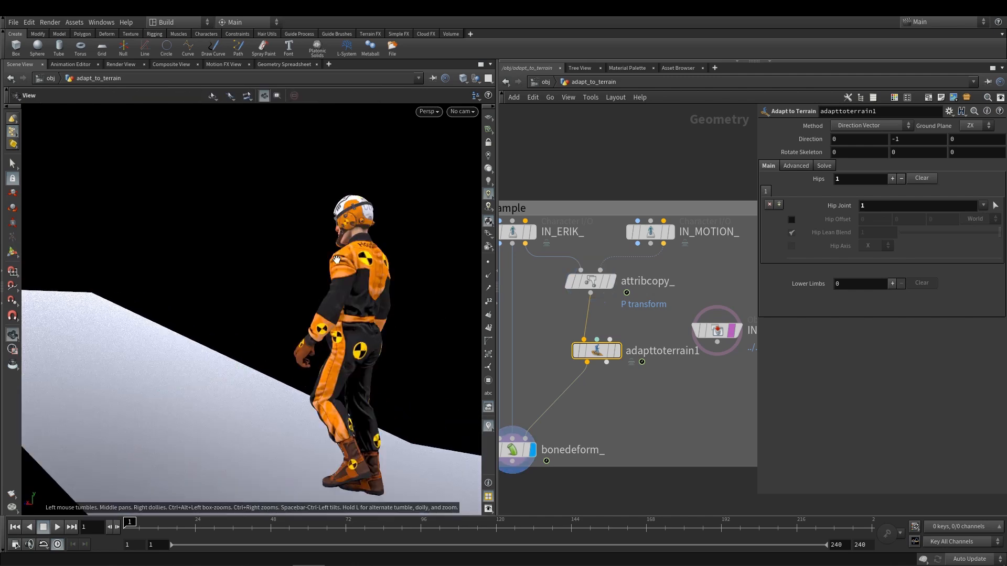
scroll(349, 271, "down", 3)
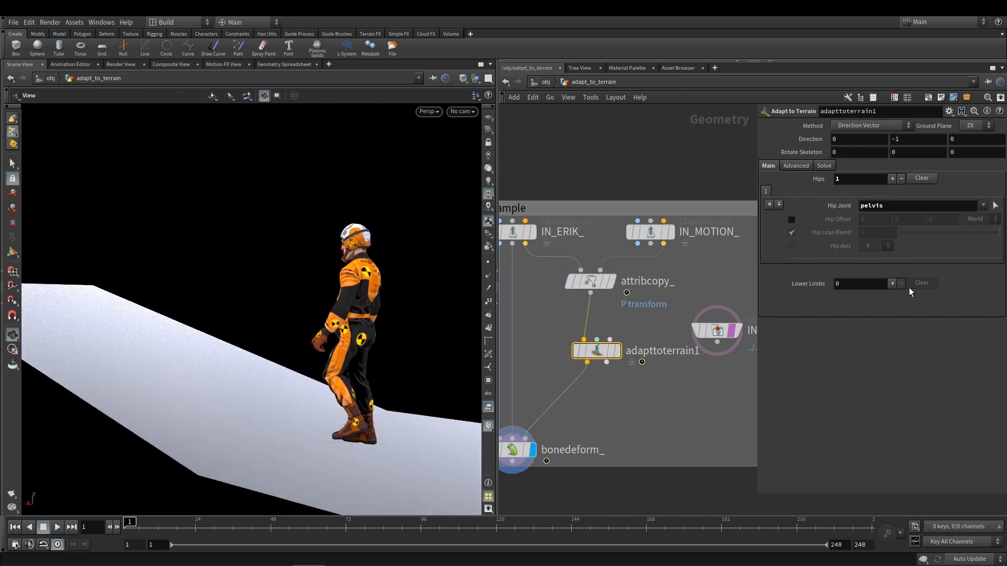
Step: Add a lower limb entry for the left leg with knee_l as knee, foot_l as ankle and the left toe joint
left_click(892, 283)
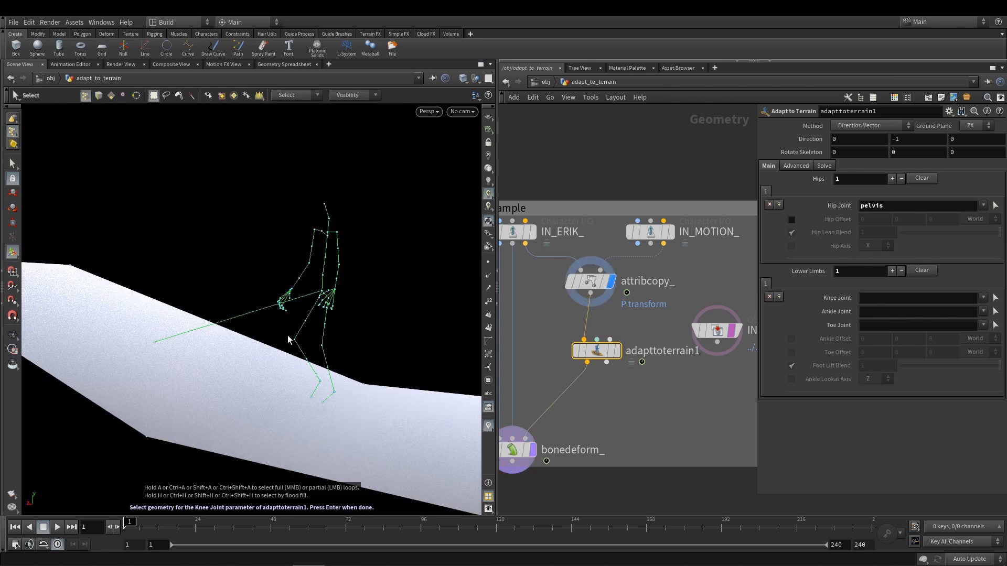
left_click(293, 340)
key("Return")
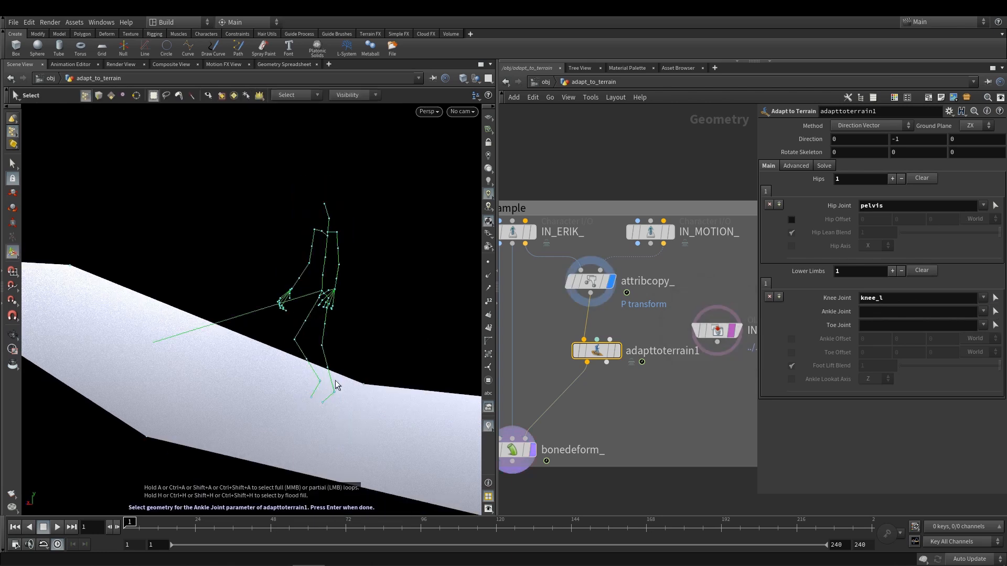
left_click(318, 382)
key("Return")
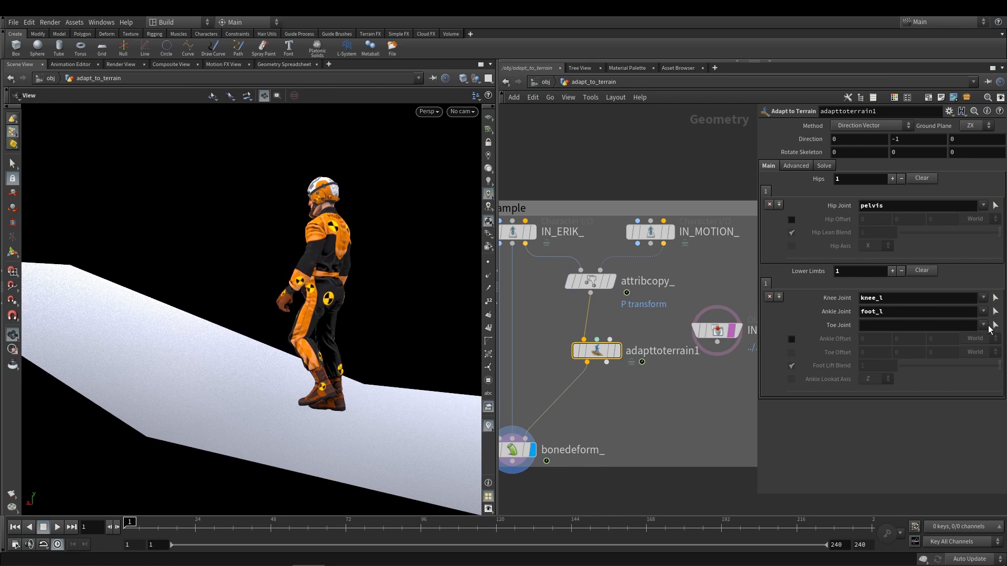
left_click(994, 326)
left_click(314, 400)
key("Return")
Step: Add a second lower limb entry for the right leg with knee_r as knee, foot_r as ankle and ball_r as toe
left_click(778, 284)
left_click(995, 297)
left_click(321, 346)
key("Return")
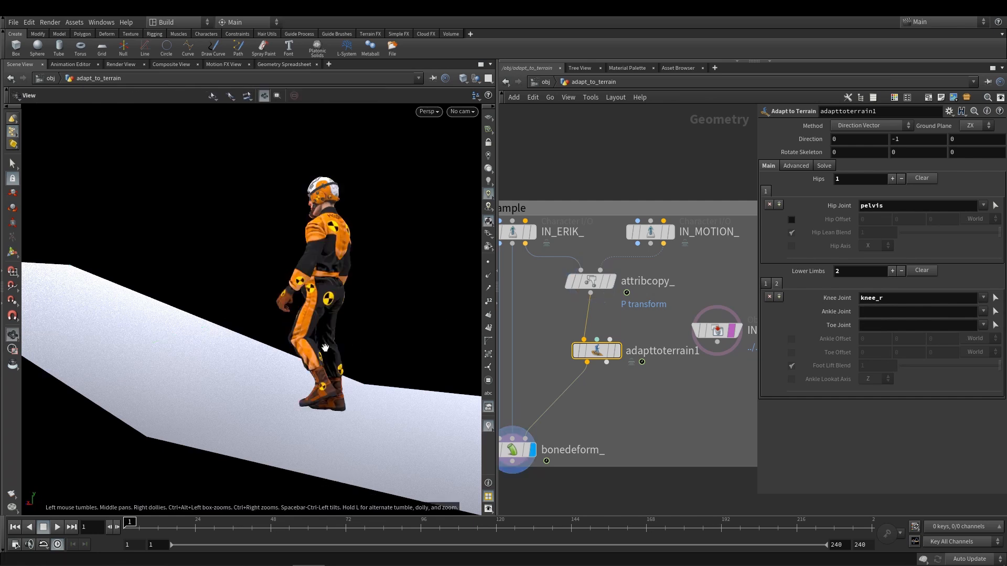
left_click(996, 312)
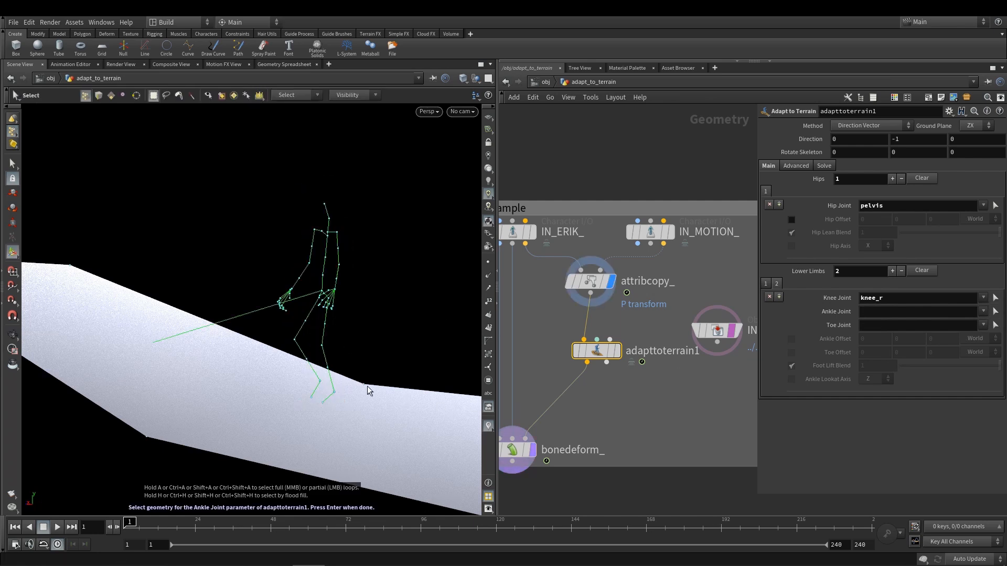
left_click(334, 391)
key("Return")
left_click(995, 325)
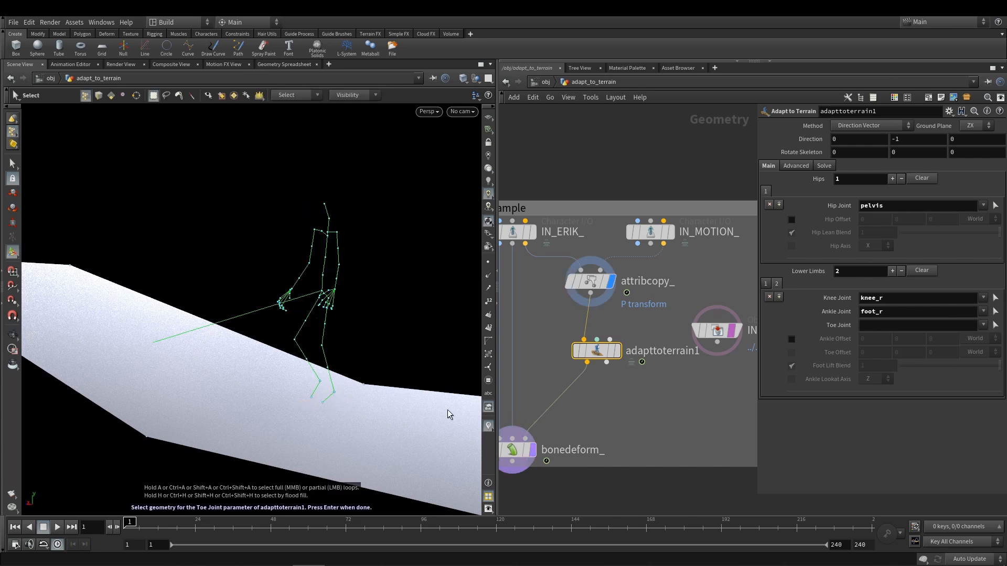
left_click(317, 401)
key("Return")
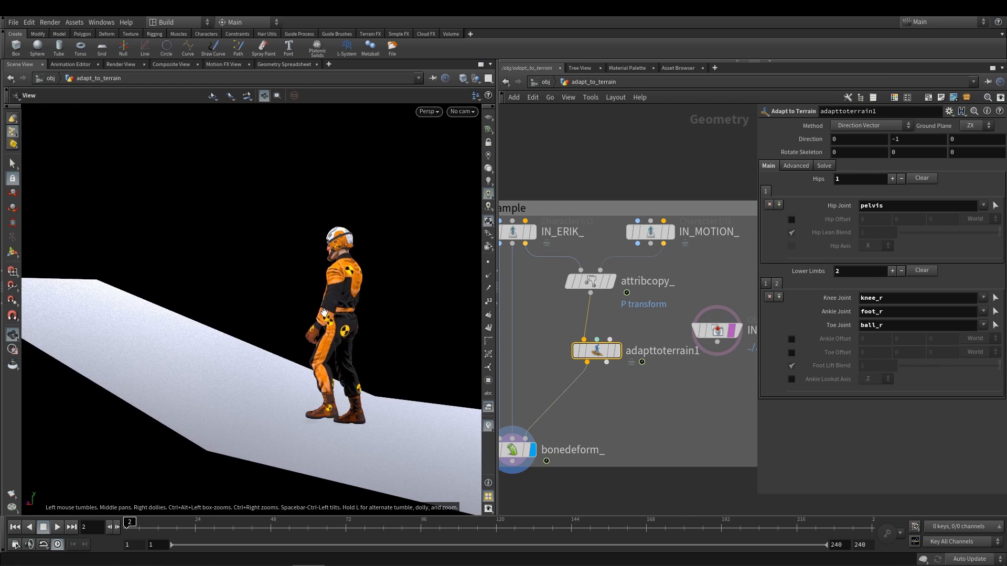
Step: Play the walk to see how the character meets the slope, and return to frame 1
key("Up")
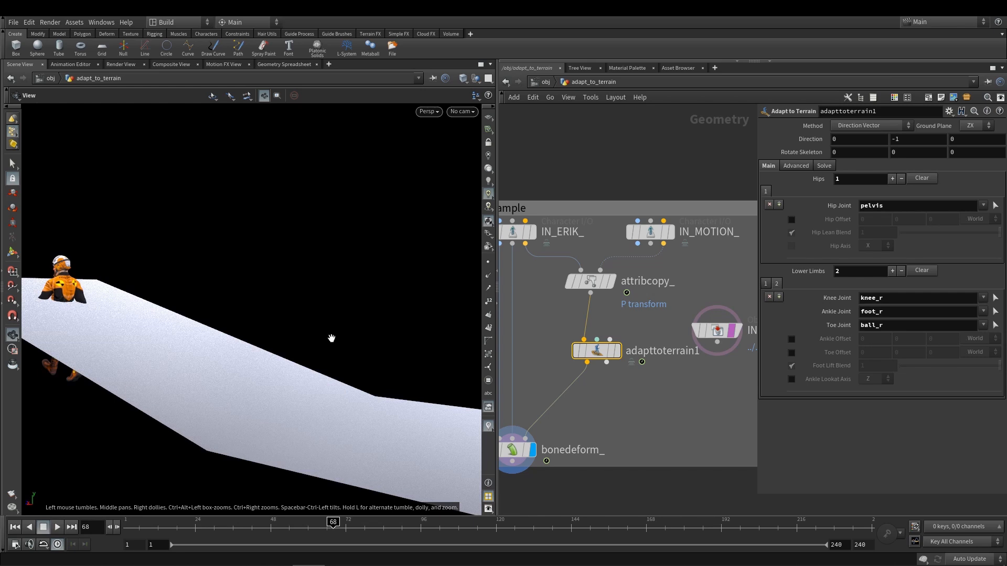
key("ctrl+Up")
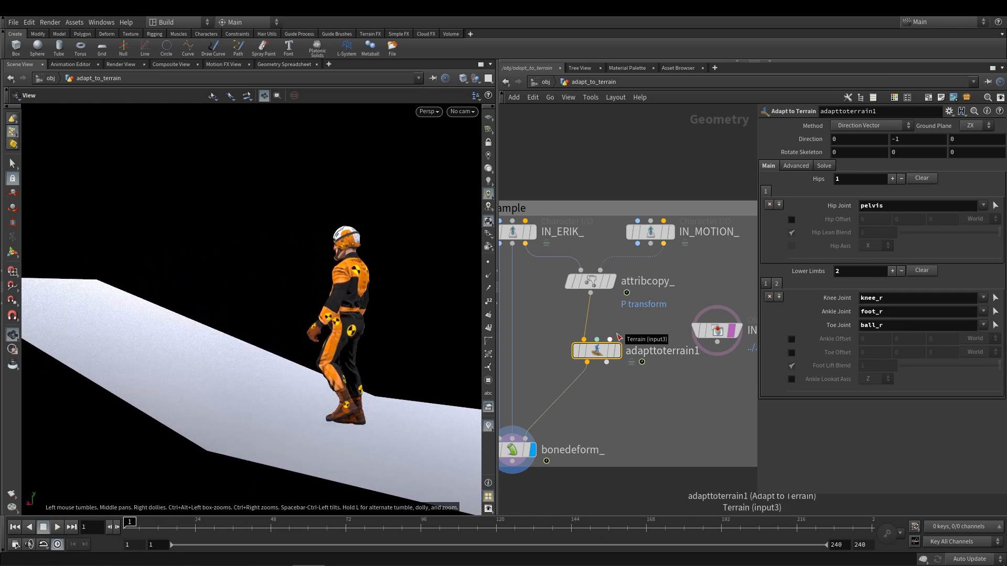
Step: Connect the terrain node to the Terrain input of adapttoterrain1 and play the walk to check the result
left_click(717, 342)
left_click(620, 327)
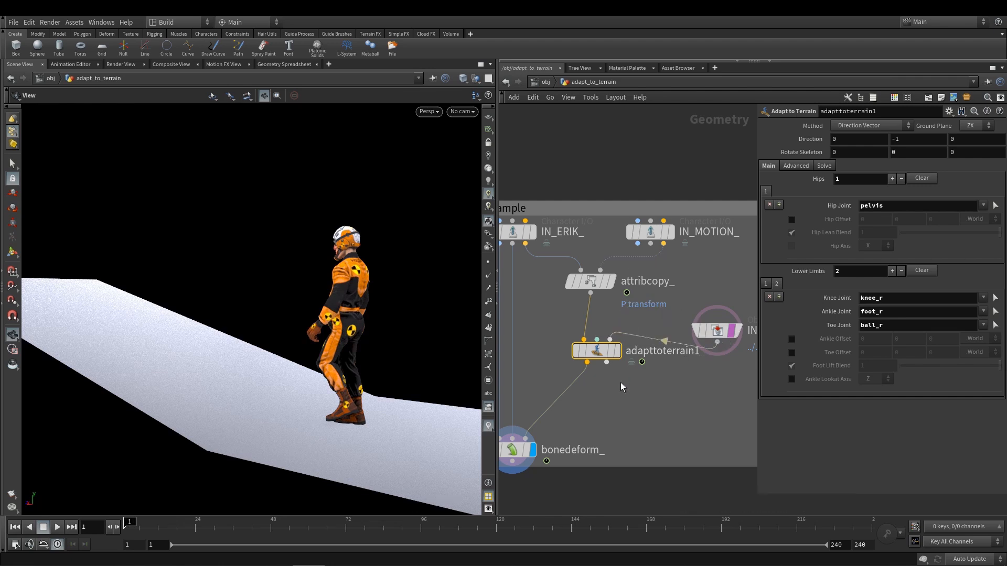
key("Up")
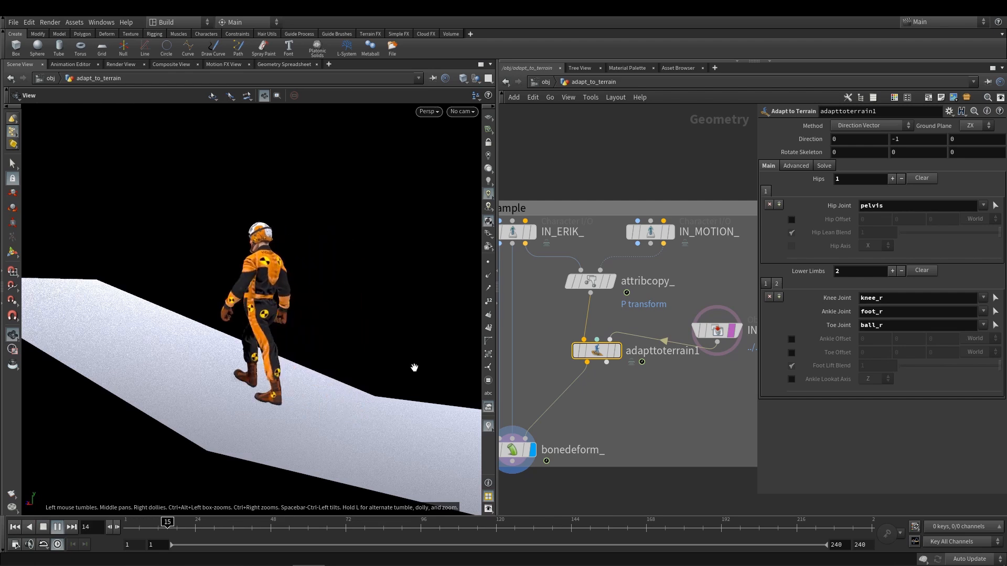
key("Down")
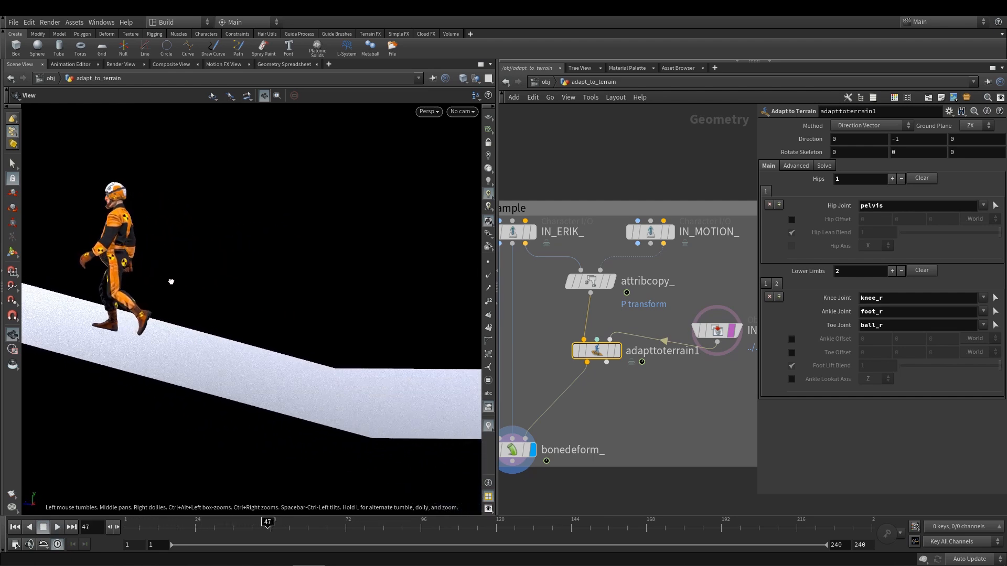
left_click_drag(292, 309, 335, 330)
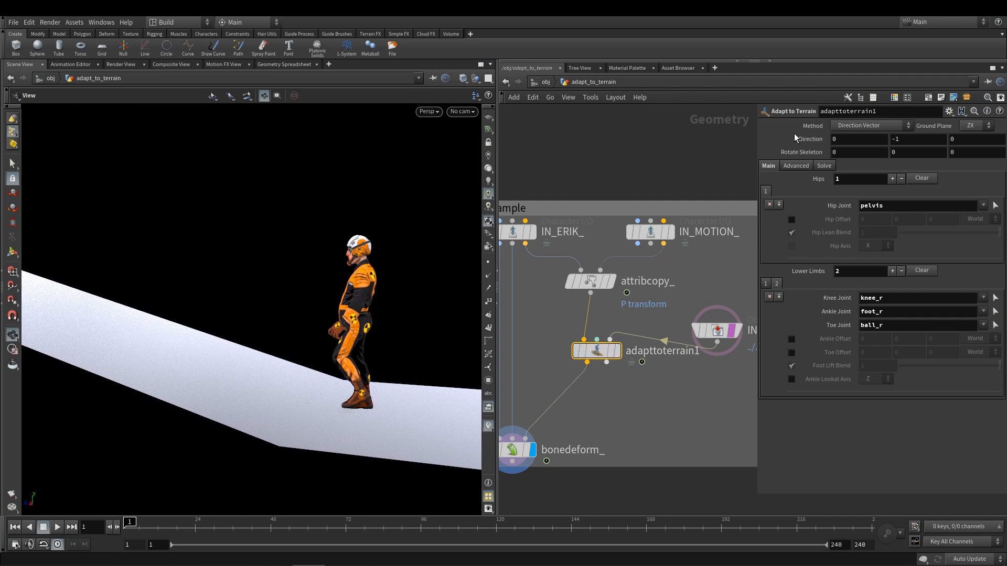
Step: Enable the Hip Lean Range of -15 to 60 in the advanced hip options and play the walk
left_click(788, 165)
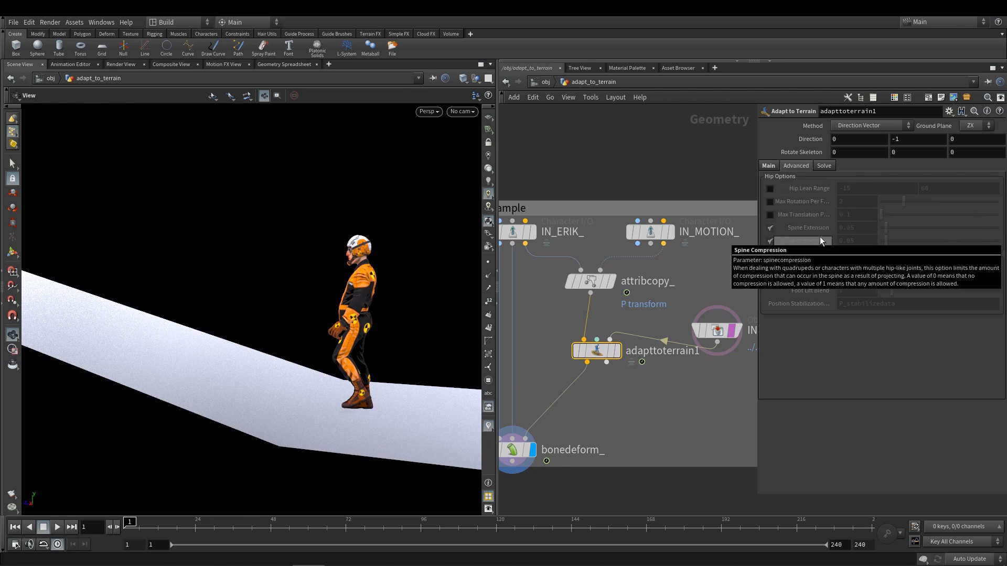
left_click(771, 188)
left_click_drag(441, 301, 315, 313)
key("Up")
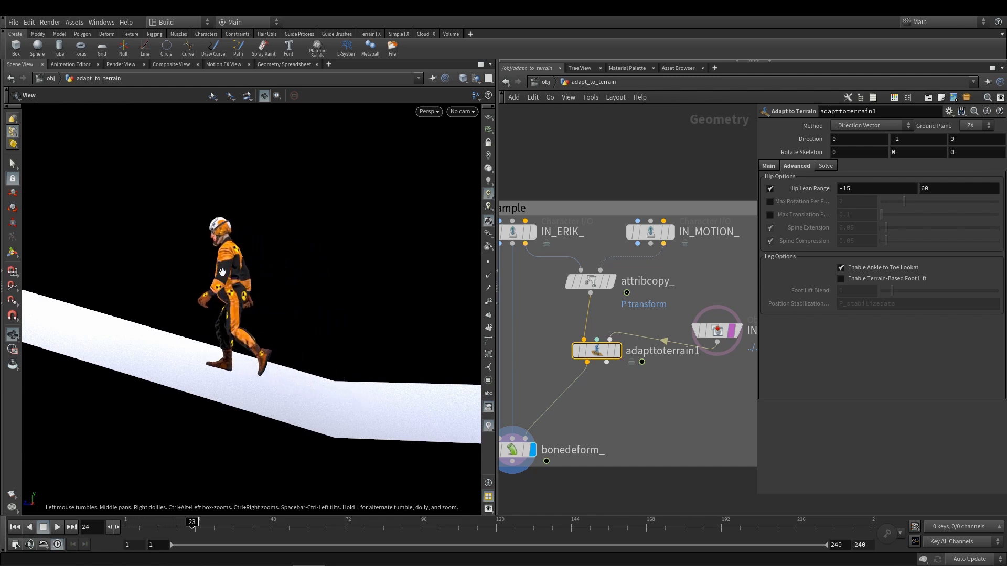
left_click_drag(248, 275, 378, 292)
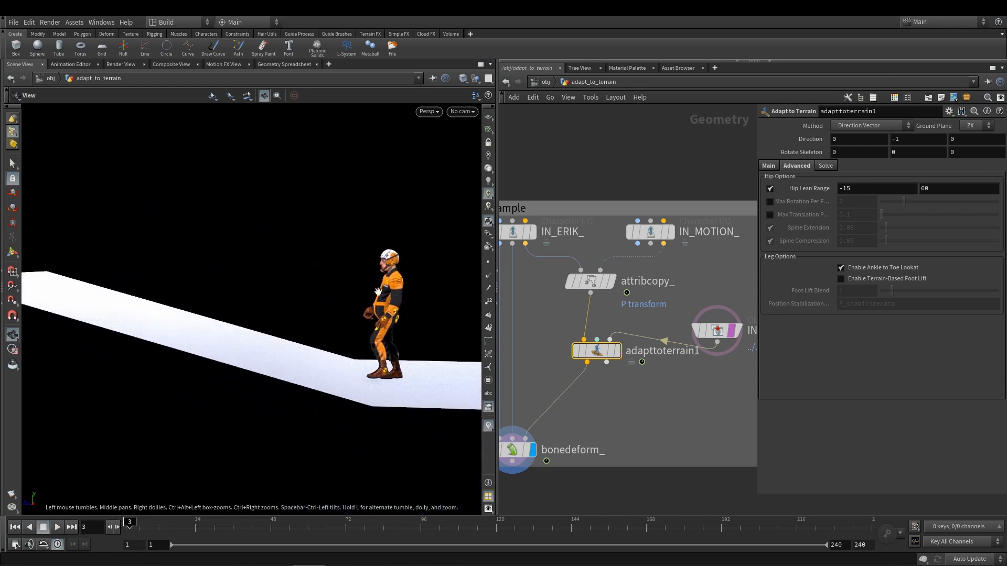
Step: Replay the walk from the side to examine how the character's upper body leans on the slope
key("Up")
key("Up")
scroll(270, 288, "up", 1)
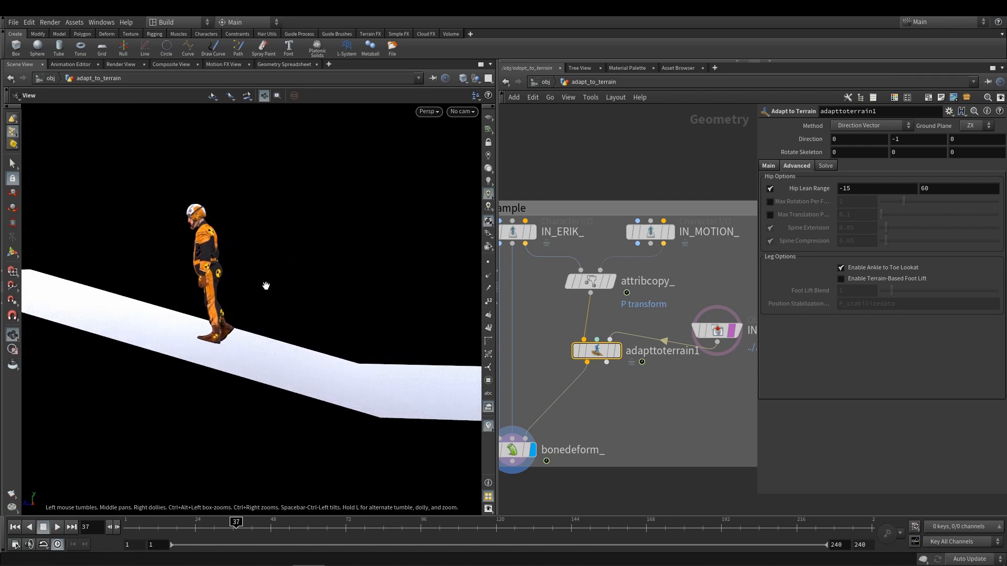
key("Down")
key("Down")
left_click_drag(232, 235, 238, 273)
right_click_drag(239, 273, 197, 398)
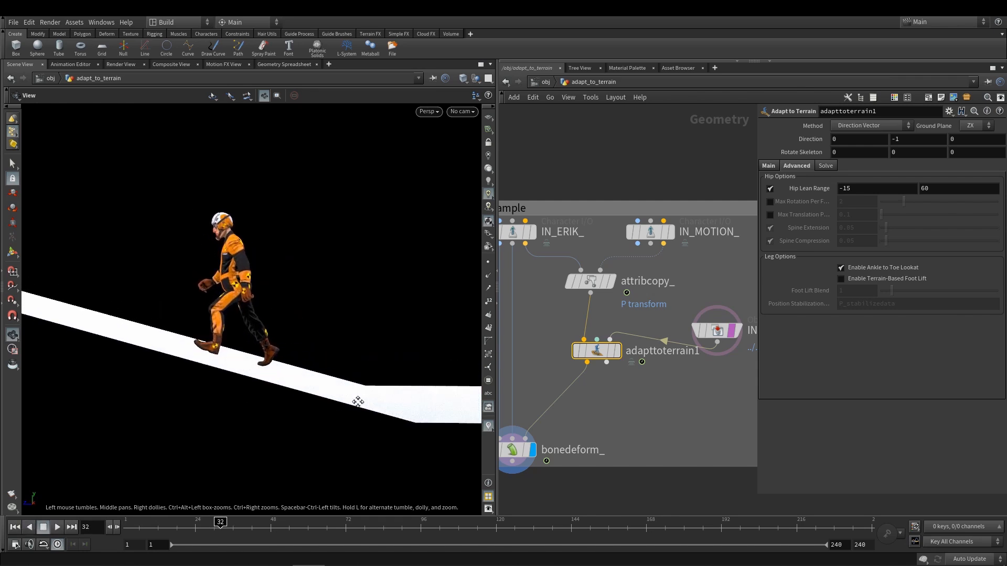
middle_click_drag(359, 401, 324, 409)
key("Down")
left_click_drag(266, 340, 249, 326)
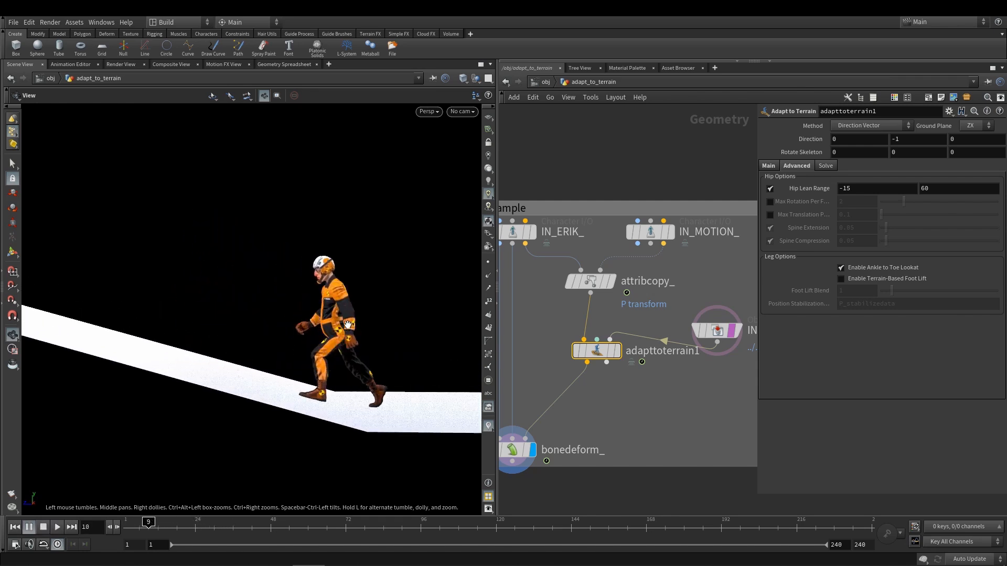
Step: Go frame by frame around frames 6 and 7 to examine the hip rotation where the slope begins
key("Right")
key("Right")
key("Right")
key("Right")
key("Right")
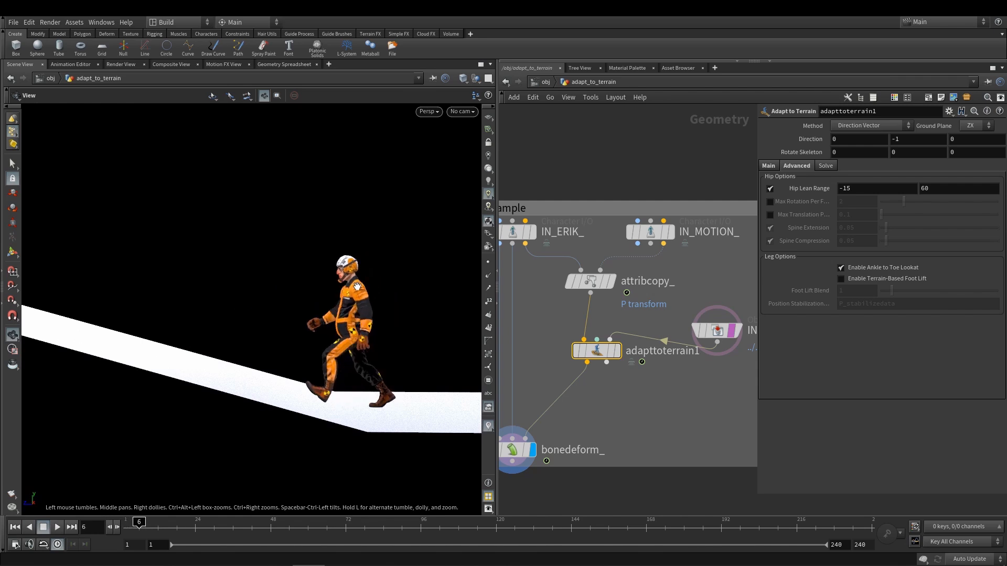
key("Right")
key("Left")
key("Right")
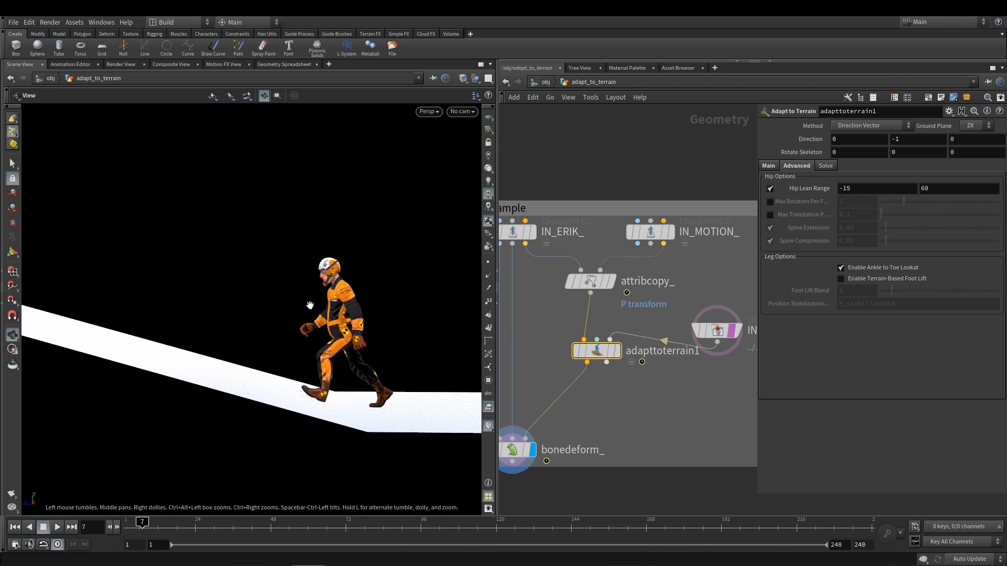
key("Left")
key("Right")
Step: Enable the maximum hip rotation per frame at 2 and replay the start of the walk
left_click(770, 202)
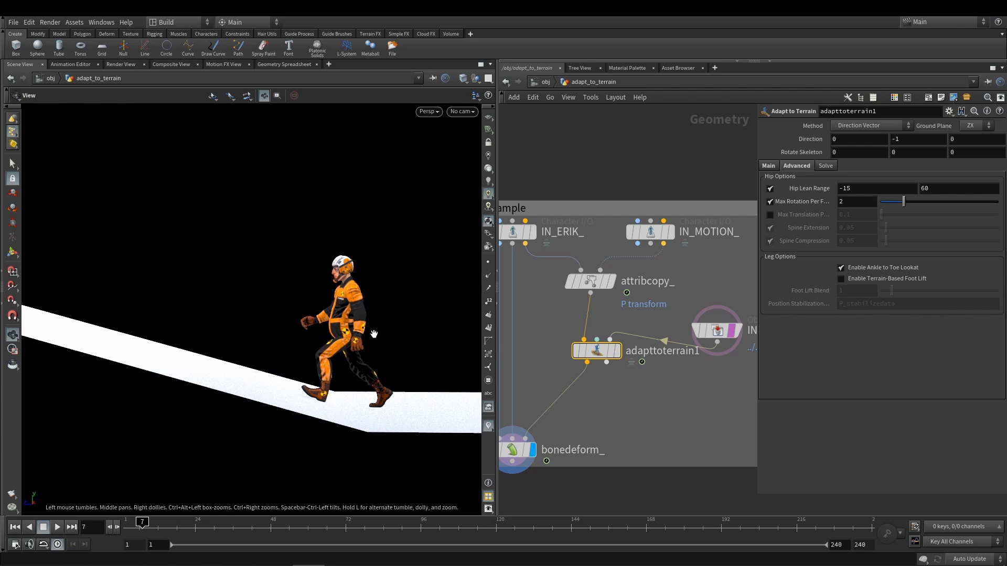
key("Left")
key("Left")
key("Left")
key("Left")
key("Left")
key("Left")
key("Right")
key("Right")
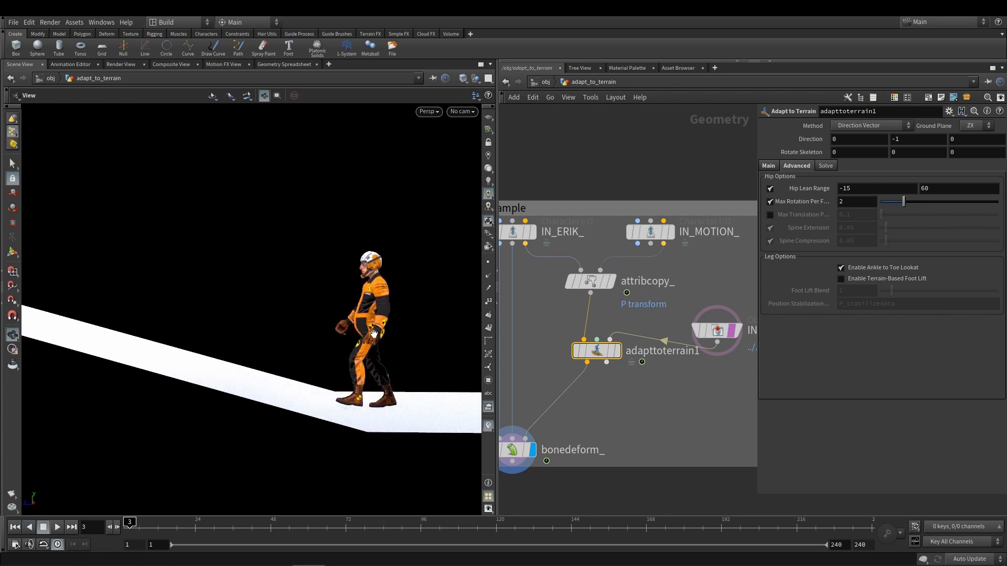
key("Up")
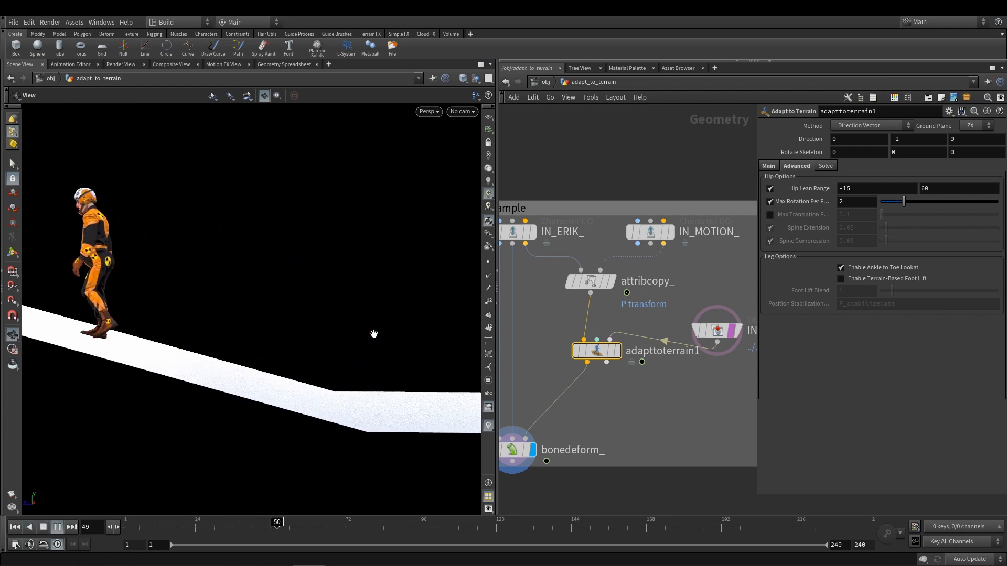
key("Down")
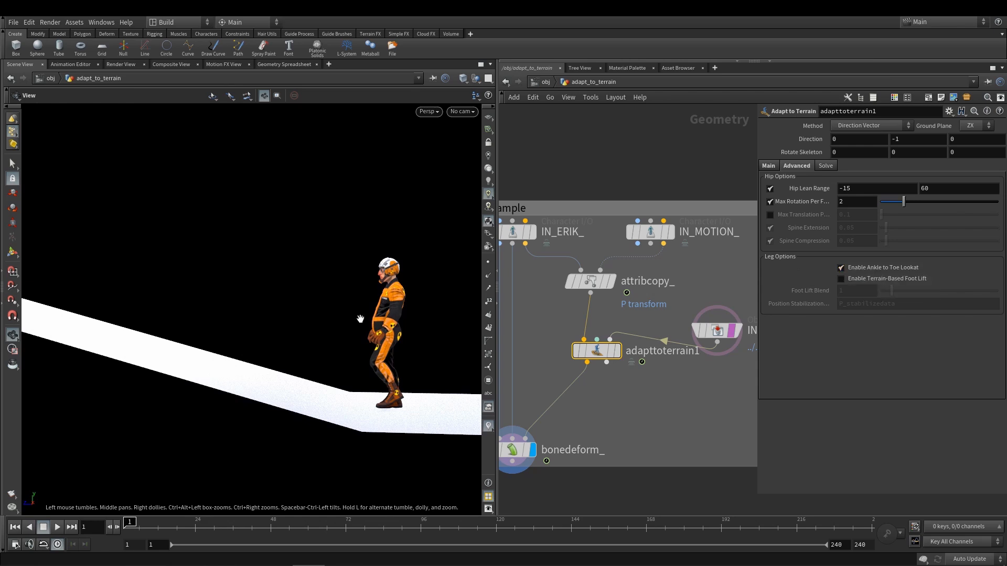
Step: Advance to frame 10 and examine closely how the feet meet the slope
key("Right")
key("Right")
key("Right")
key("Right")
key("Right")
key("Right")
key("Right")
key("Right")
key("Right")
scroll(328, 391, "up", 8)
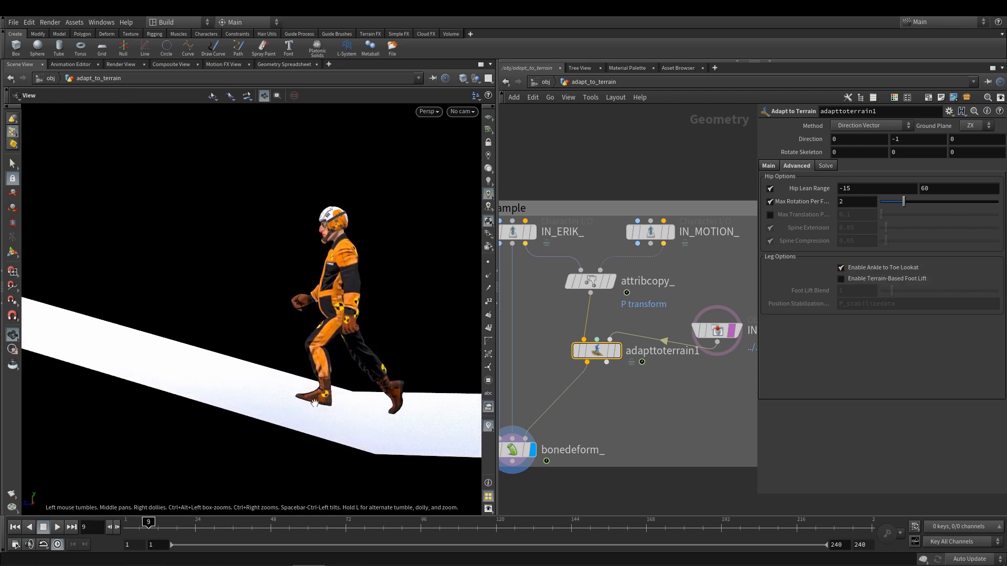
scroll(328, 390, "up", 2)
left_click_drag(352, 395, 360, 367)
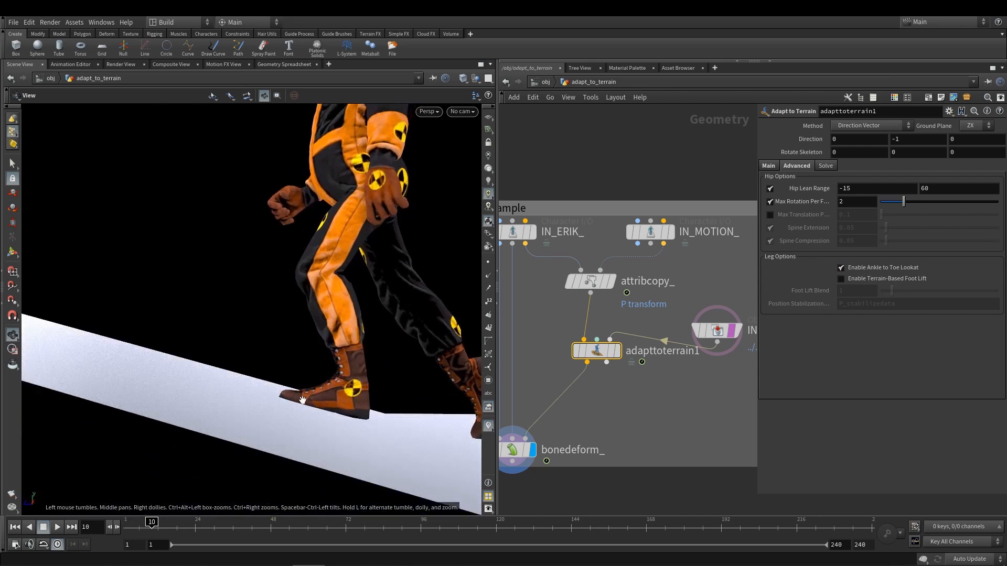
Step: Turn off Ankle to Toe Lookat to compare the foot poses on the slope, and turn it back on
left_click(856, 268)
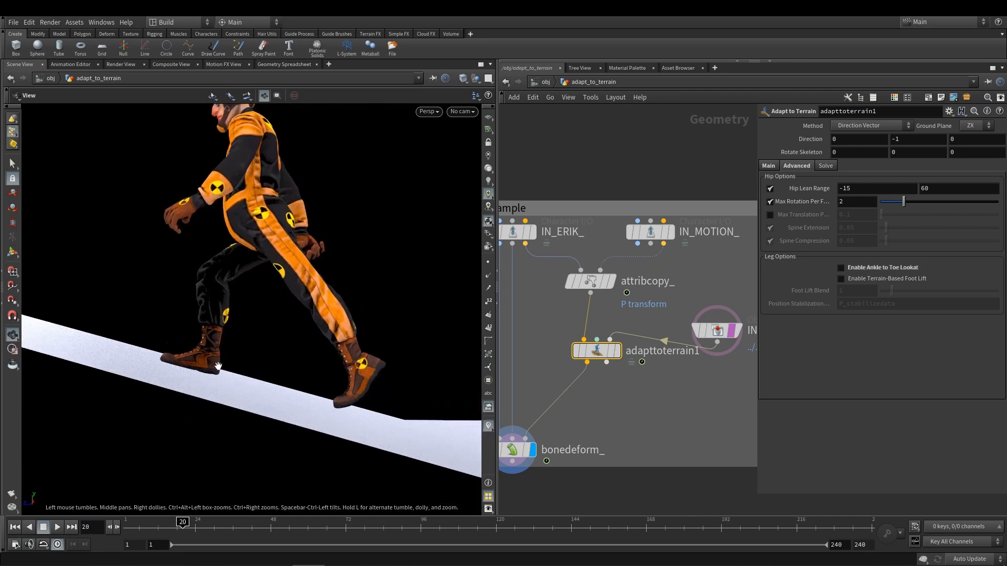
left_click_drag(271, 364, 308, 407)
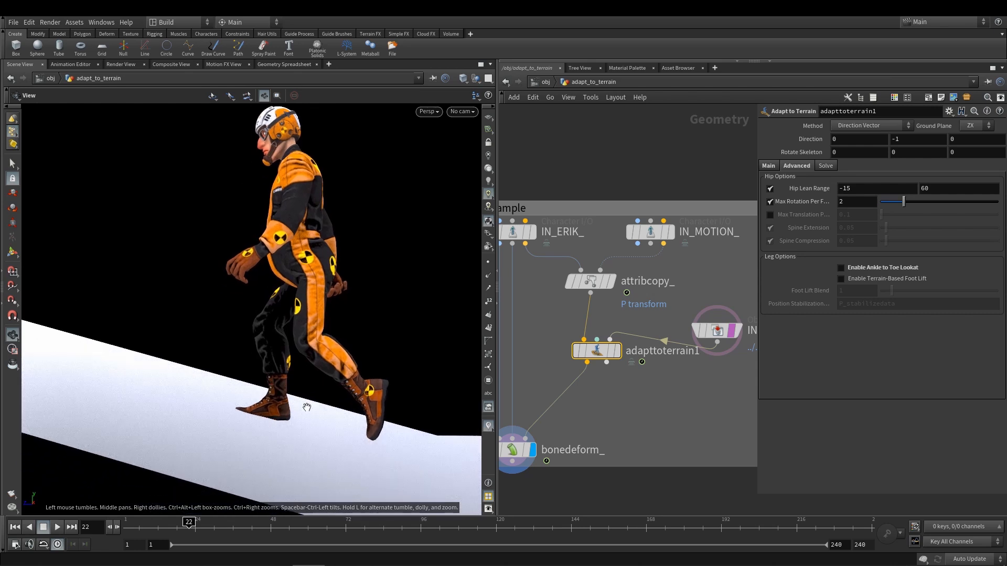
left_click(856, 268)
scroll(284, 392, "up", 3)
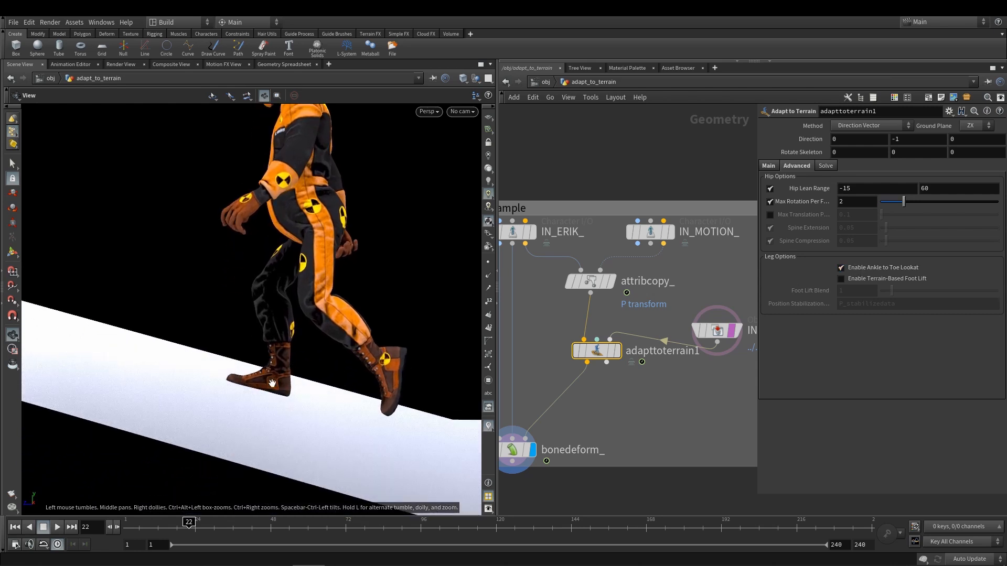
left_click_drag(272, 384, 316, 362)
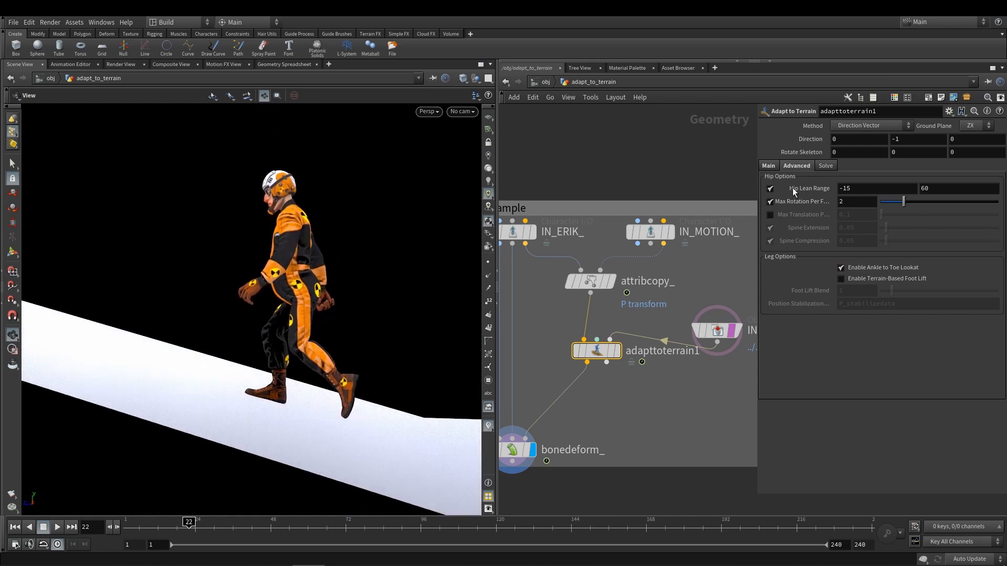
Step: Try overriding the Ankle Lookat Axis of the left lower limb, and switch the override off again
left_click(769, 166)
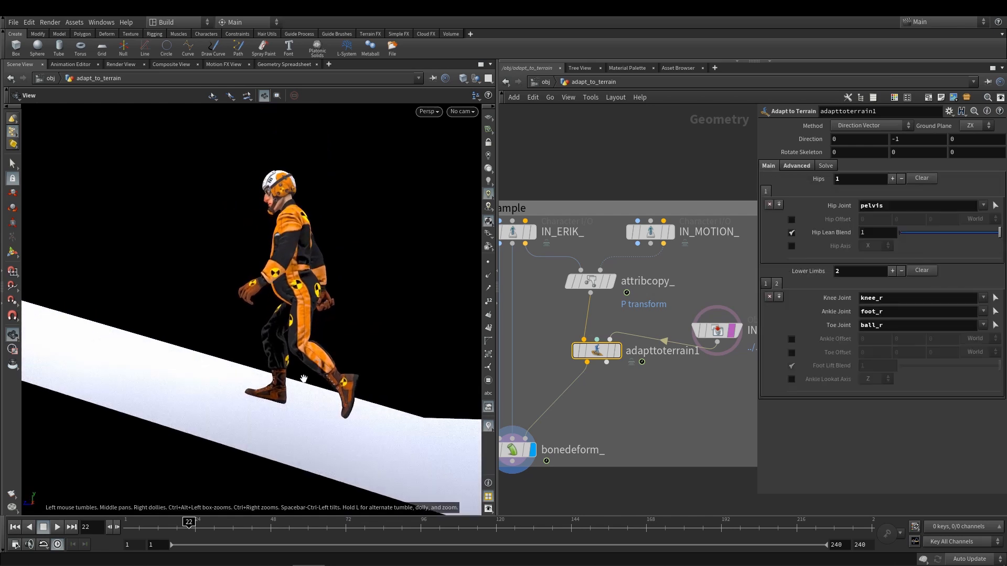
scroll(291, 351, "up", 3)
left_click_drag(292, 351, 291, 340)
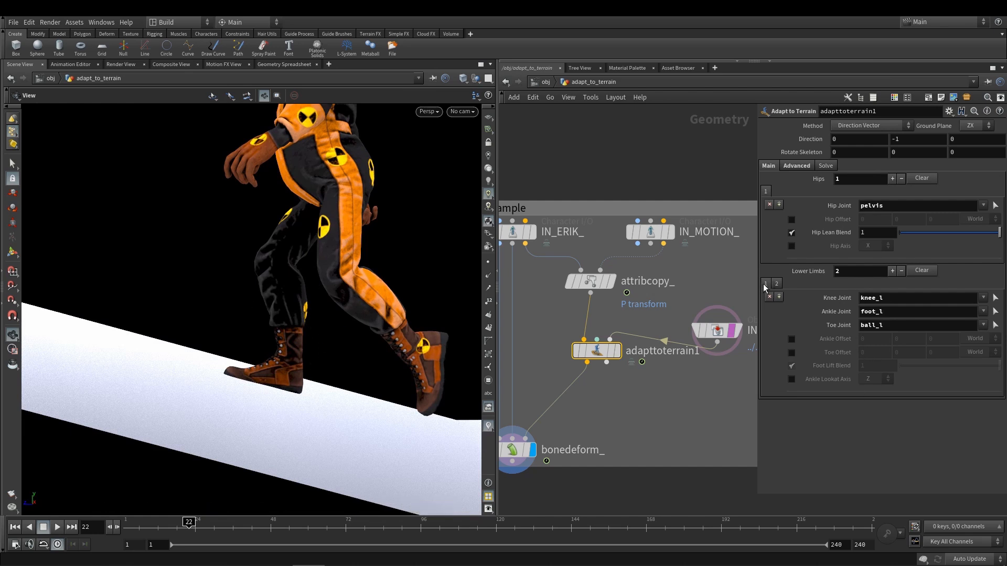
left_click(792, 379)
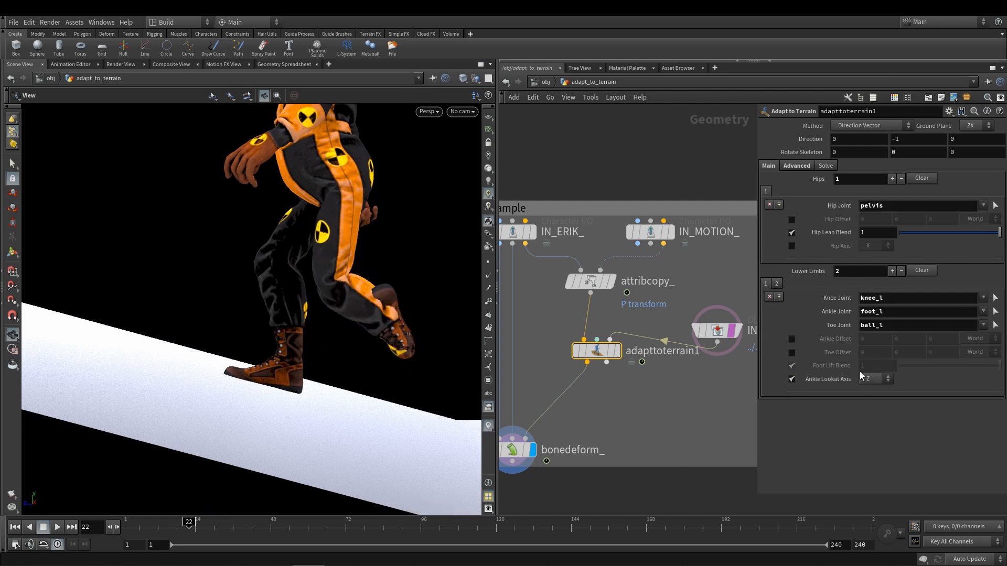
left_click(791, 379)
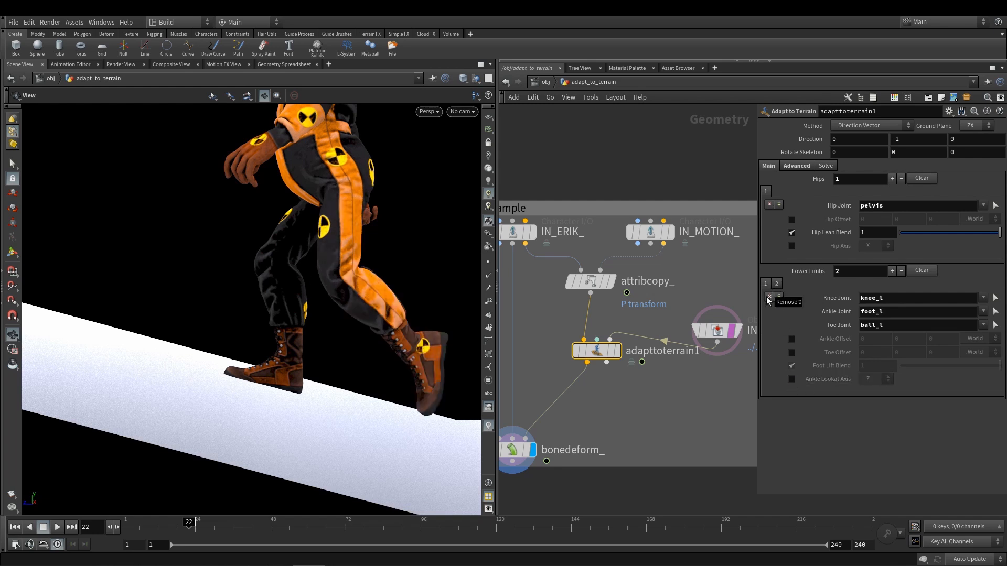
Step: Read the description of Terrain-Based Foot Lift and examine the feet frame by frame from frame 22 onward
left_click(797, 165)
left_click_drag(377, 293, 404, 289)
mouse_move(880, 279)
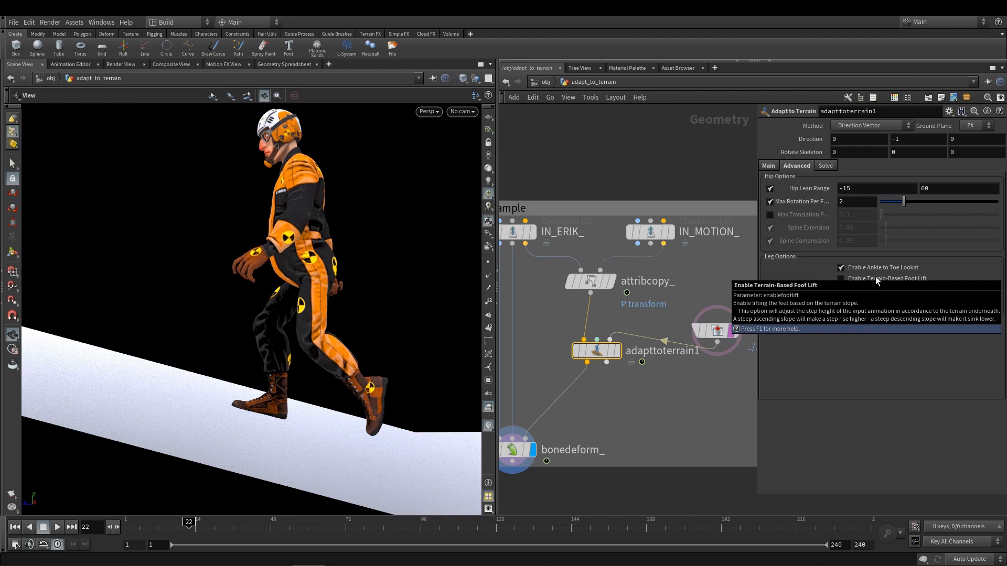
left_click_drag(249, 324, 331, 351)
key("Right")
key("Right")
key("Right")
key("Right")
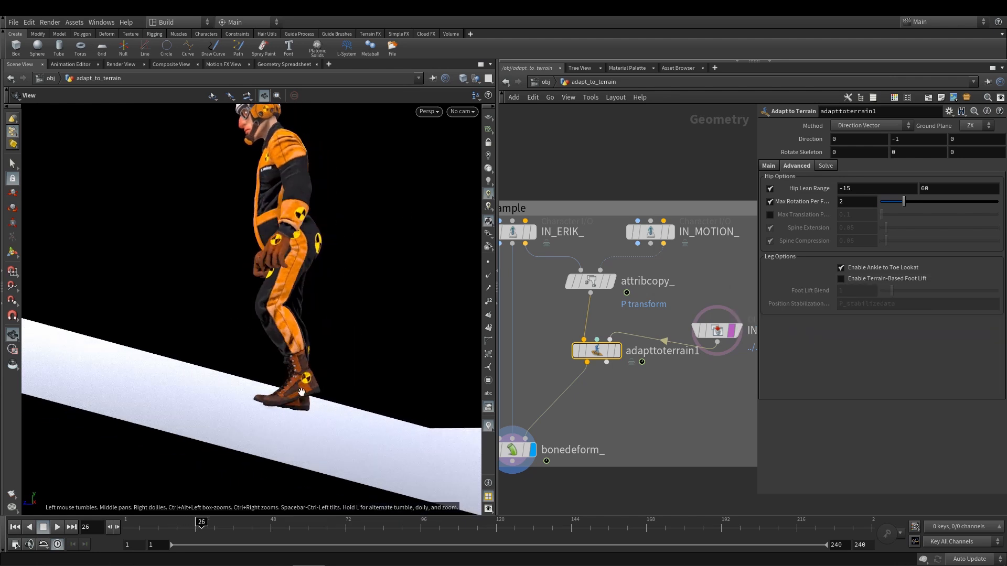
scroll(292, 394, "up", 2)
left_click_drag(292, 394, 309, 385)
key("Right")
key("Right")
key("Right")
key("Left")
key("Left")
key("Left")
key("Left")
key("Left")
key("Left")
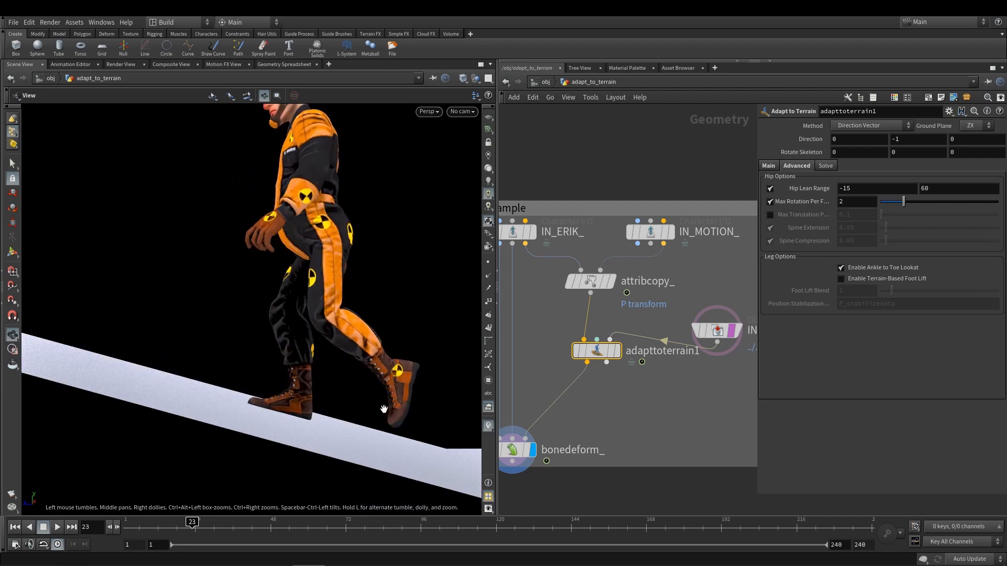
Step: Compare the frames around 25 and 26 back and forth to examine how the passing foot clears the slope
key("Right")
key("Right")
key("Right")
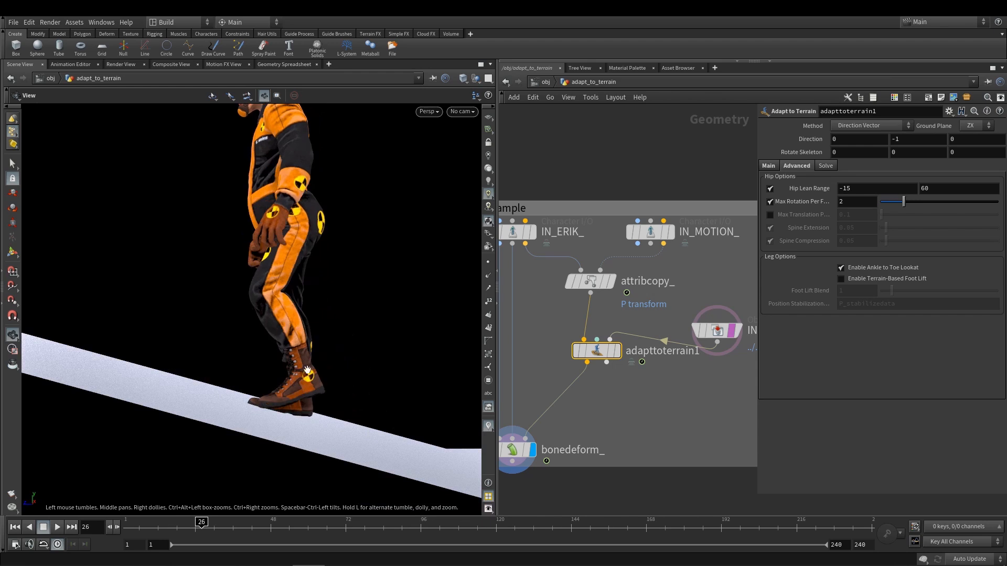
key("Right")
key("Right")
key("Right")
key("Left")
key("Left")
key("Left")
key("Left")
key("Right")
key("Right")
key("Right")
key("Left")
key("Left")
key("Left")
key("Left")
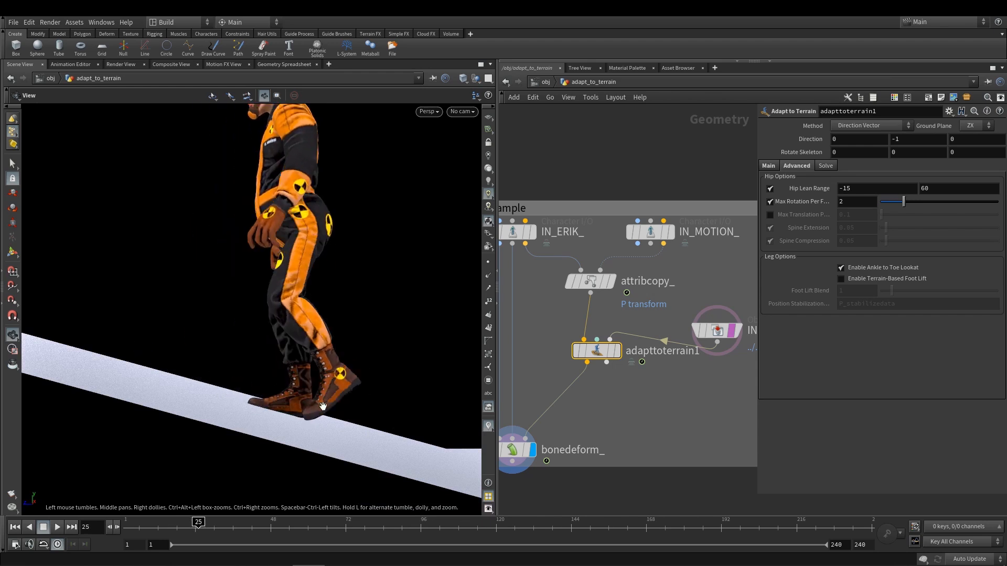
key("Right")
key("Right")
key("Left")
key("Right")
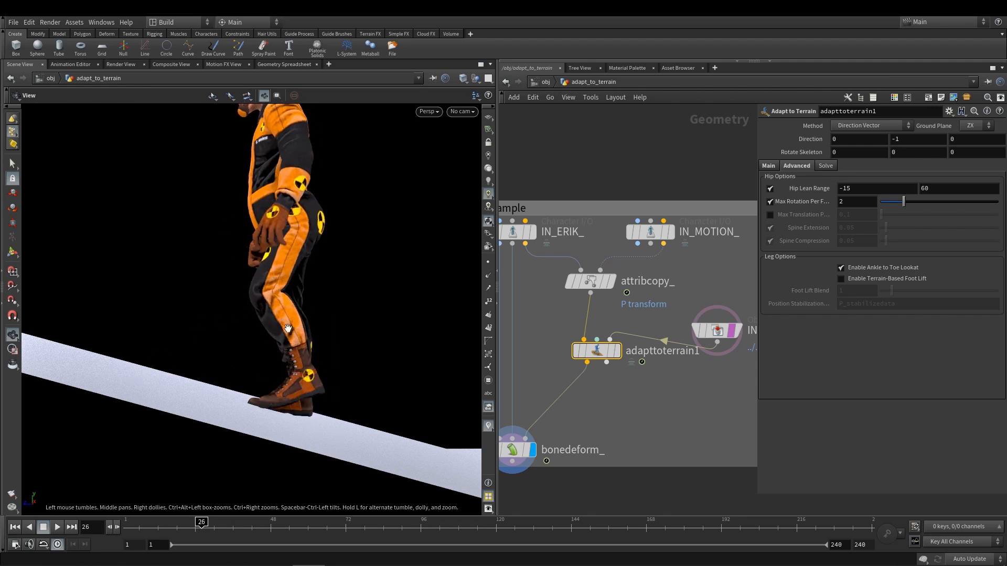
Step: Advance to frame 32, bring the whole character into view and enable Terrain-Based Foot Lift on adapttoterrain1
key("Right")
key("Right")
key("Right")
key("Right")
key("Right")
key("Right")
right_click_drag(208, 322, 151, 303)
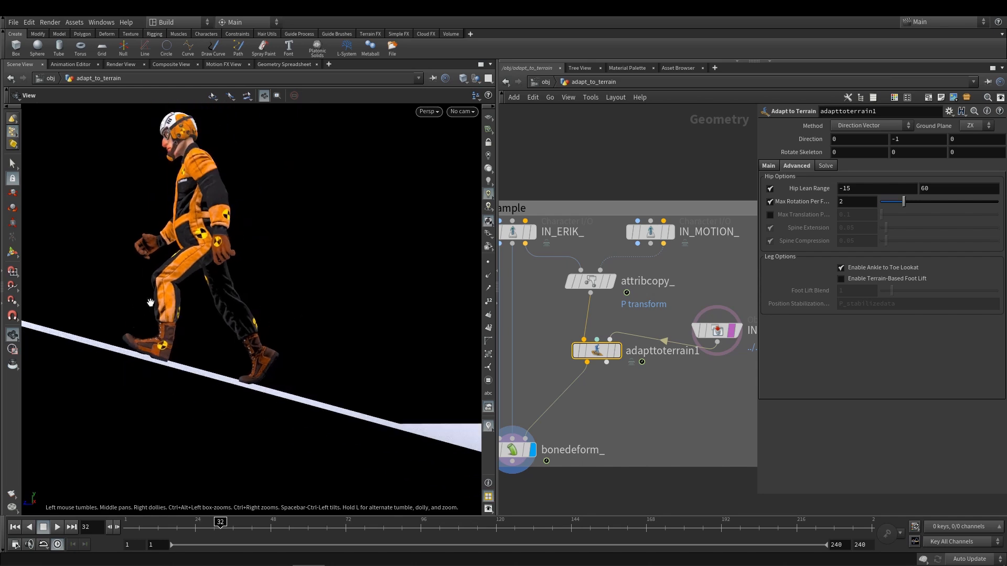
left_click_drag(190, 257, 199, 308)
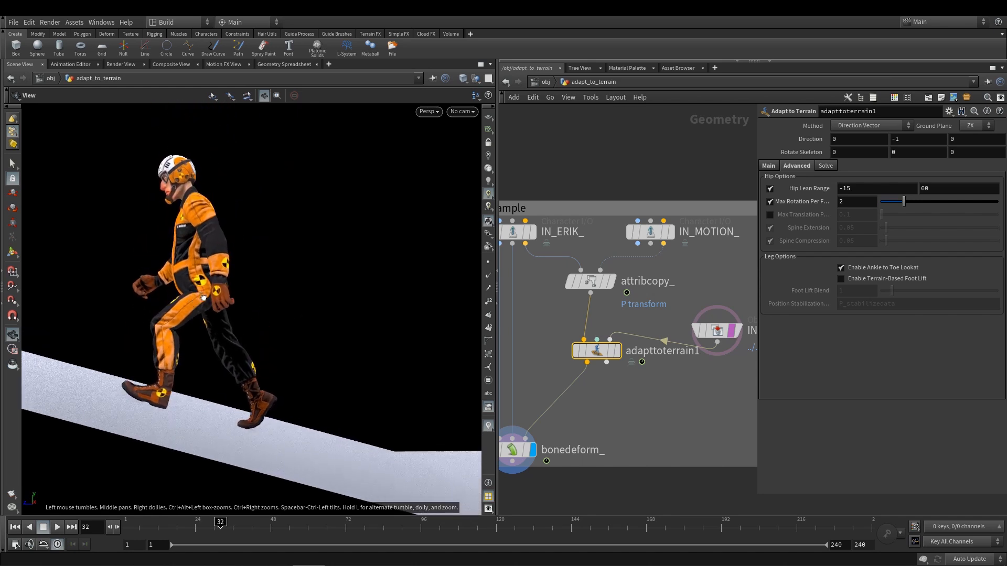
left_click(842, 279)
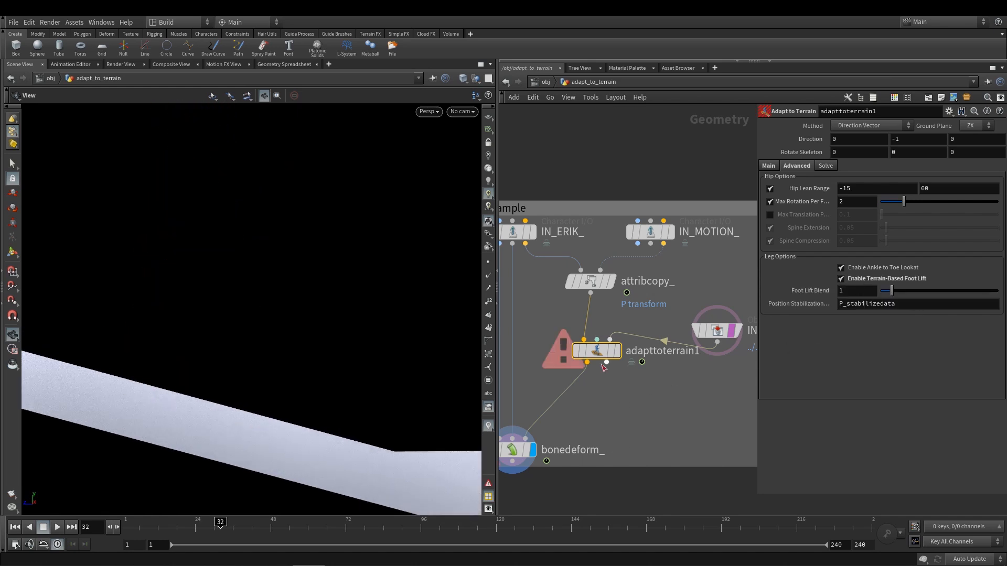
Step: Make room above adapttoterrain1 and insert a Stabilize Joint node between attribcopy_ and adapttoterrain1
mouse_move(580, 358)
mouse_move(803, 307)
left_click(860, 304)
left_click(861, 304)
mouse_move(599, 353)
left_click_drag(600, 353, 600, 396)
key("Tab")
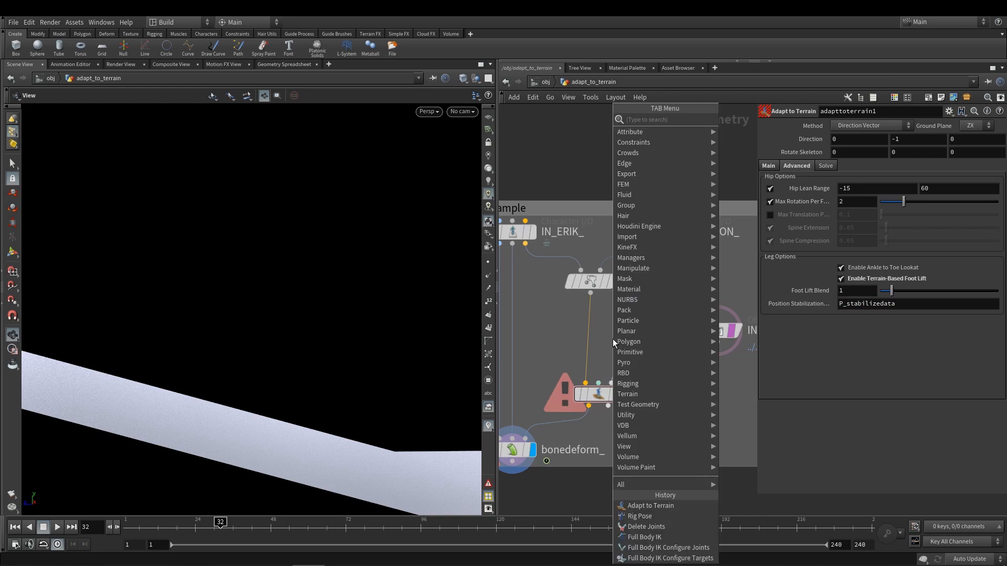
type("stabilize")
key("Return")
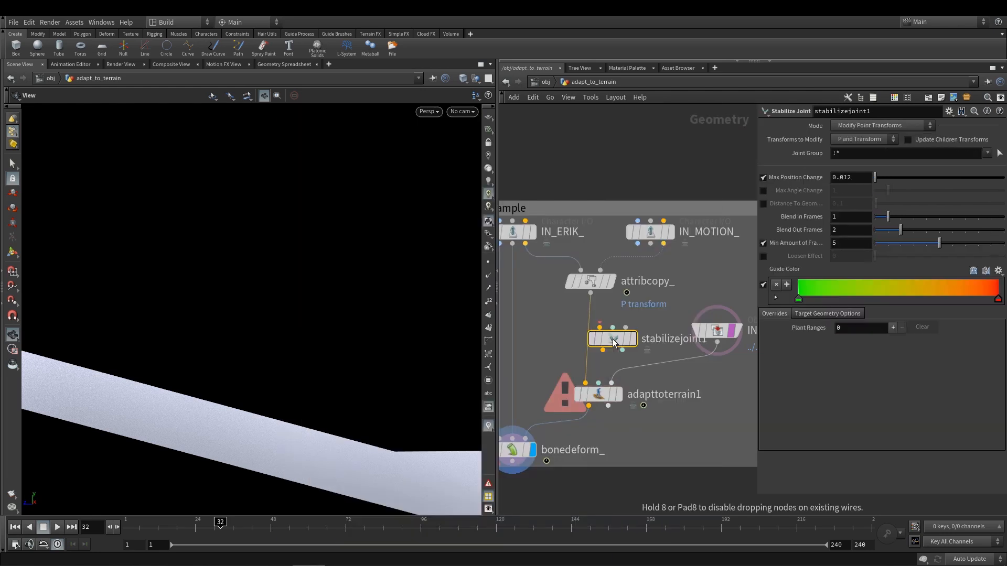
left_click(586, 336)
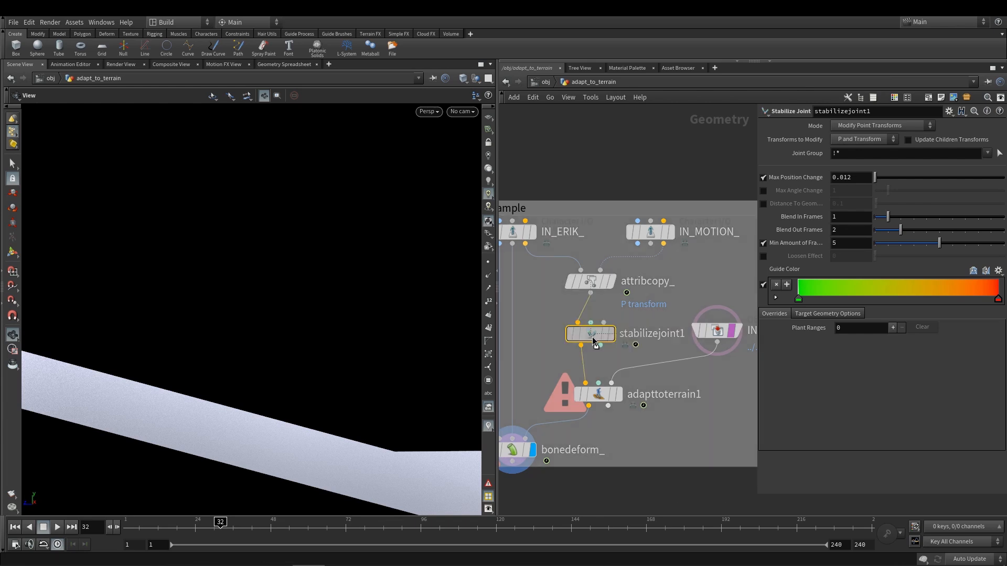
Step: Display stabilizejoint1 and set its Joint Group to the two foot joints, foot_l and foot_r
left_click(611, 334)
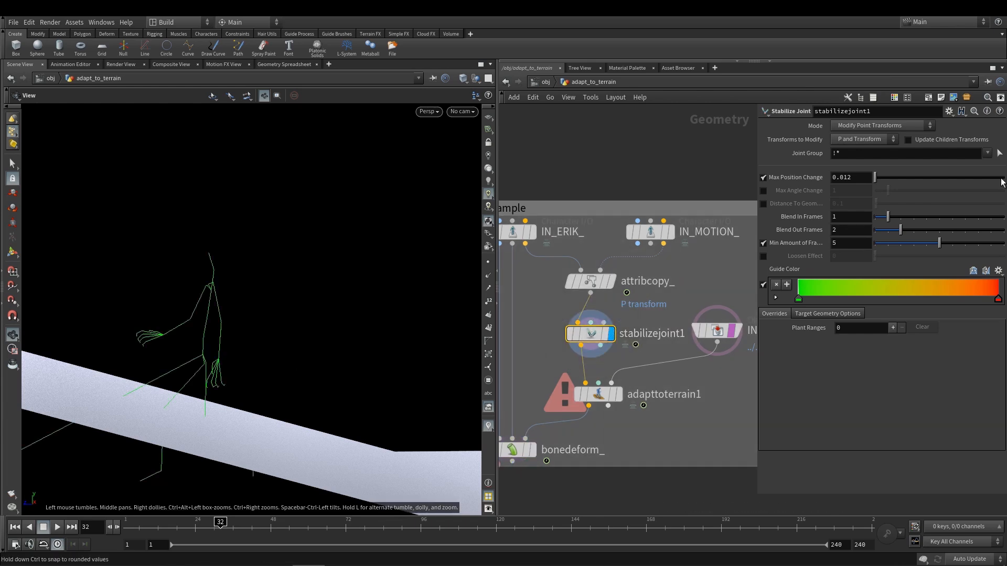
left_click(999, 154)
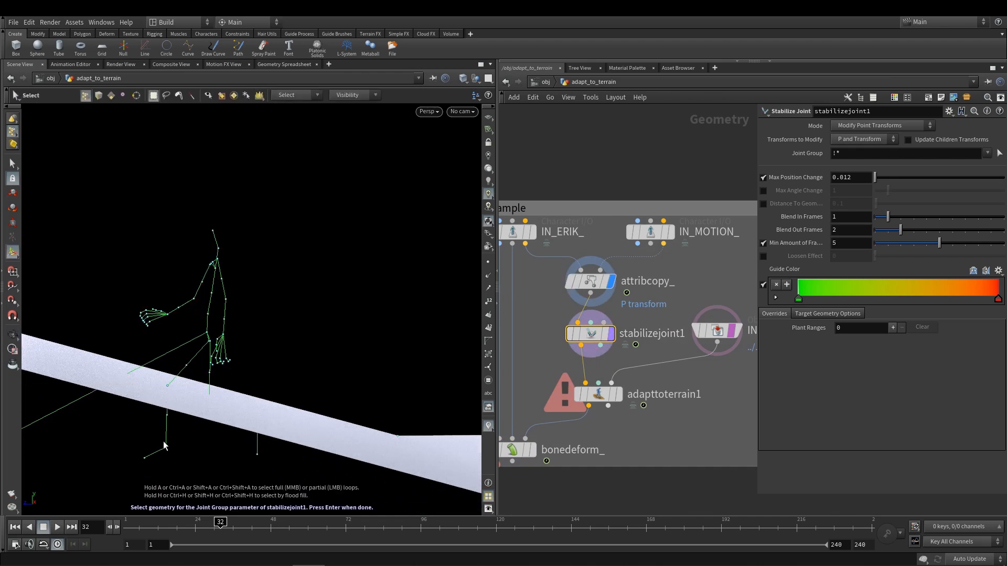
left_click_drag(242, 448, 250, 446, "alt")
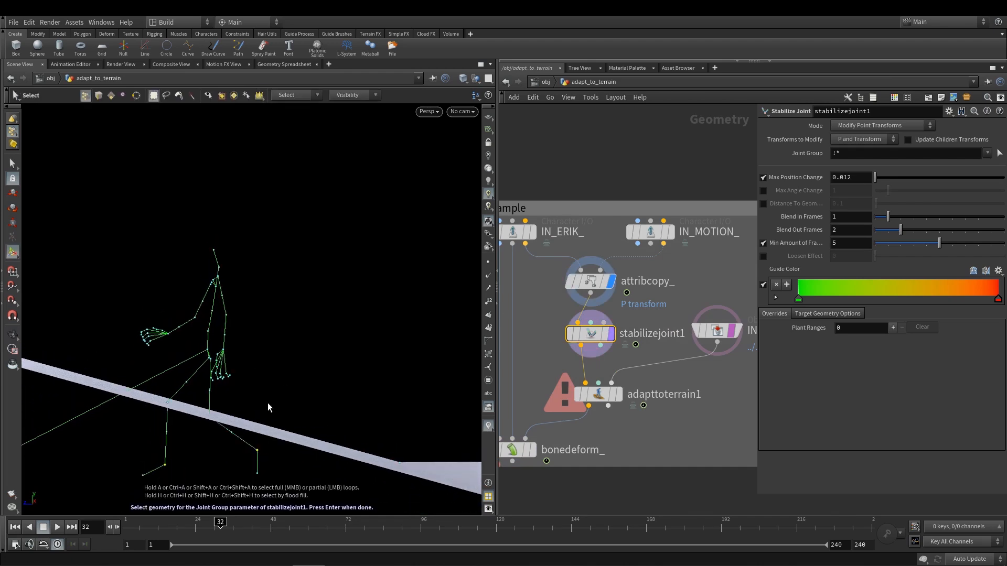
key("Return")
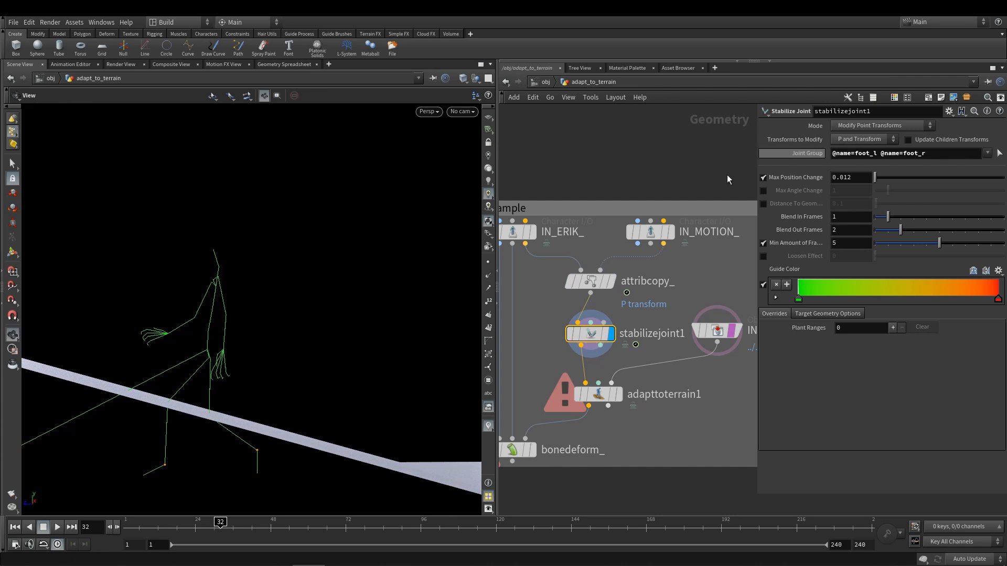
Step: Show the stabilization guides and step from frame 32 back to 20 and forward to 34, examining when each foot is planted
key("Return")
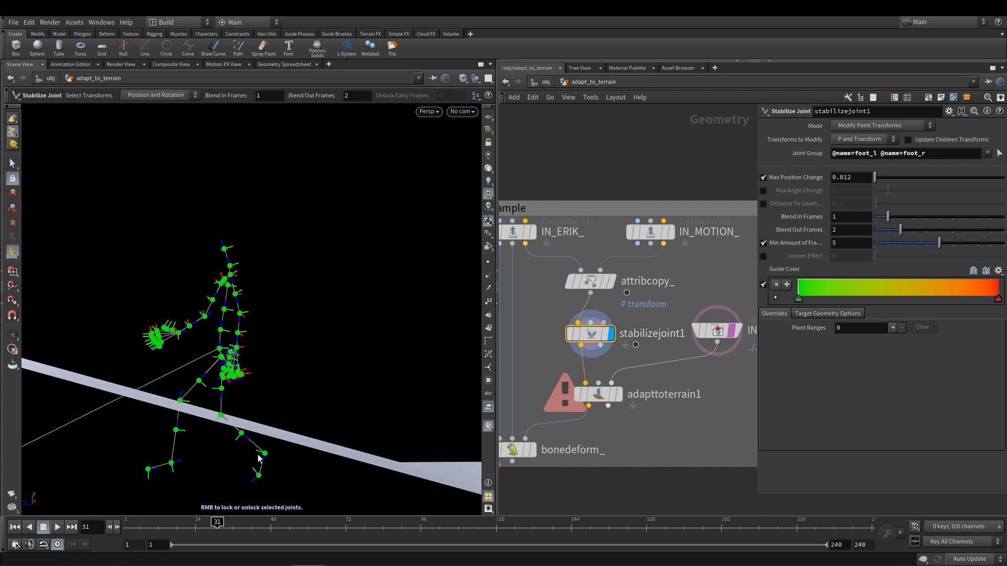
key("Left")
key("Left")
key("Left")
key("Left")
key("Left")
key("Left")
key("Left")
key("Left")
key("Left")
key("Left")
key("Left")
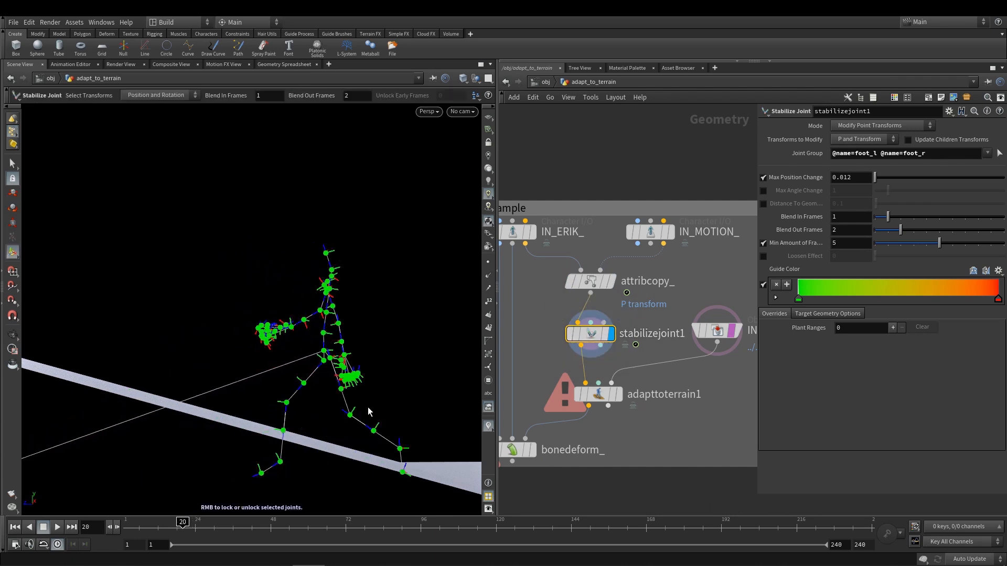
key("Right")
key("Right")
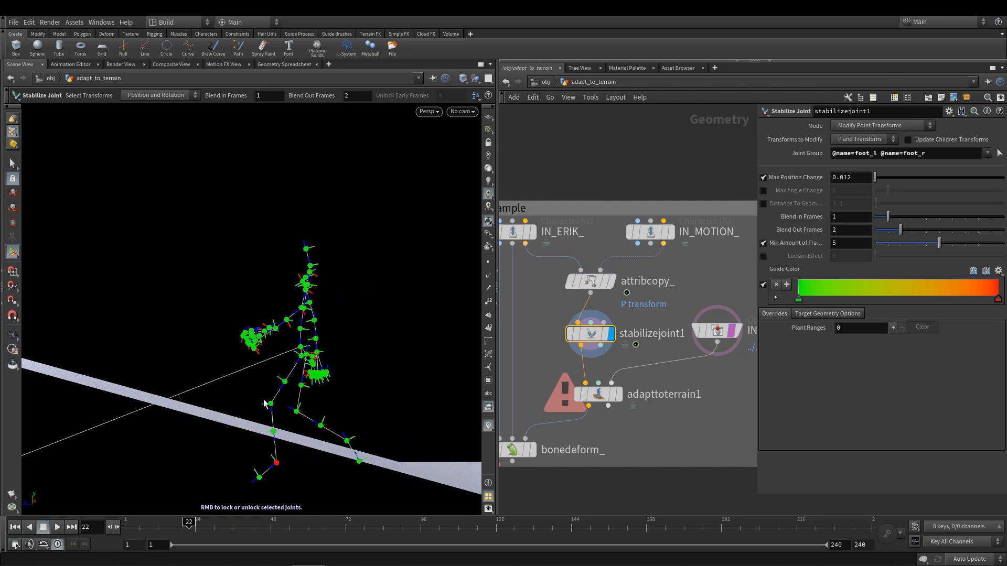
key("Right")
key("Right")
key("Right")
key("Right")
key("Right")
key("Right")
key("Right")
key("Right")
key("Right")
key("Right")
key("Right")
key("Right")
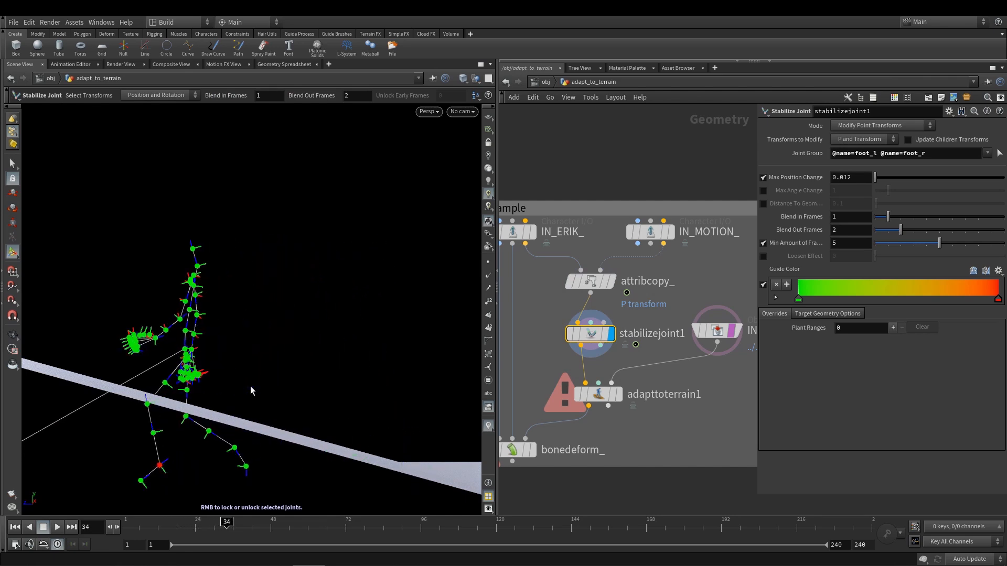
key("Escape")
Step: Set the Stabilize Joint mode to Output Stabilization Attributes and wire its MotionClip output into the MotionClip input of adapttoterrain1
left_click(870, 125)
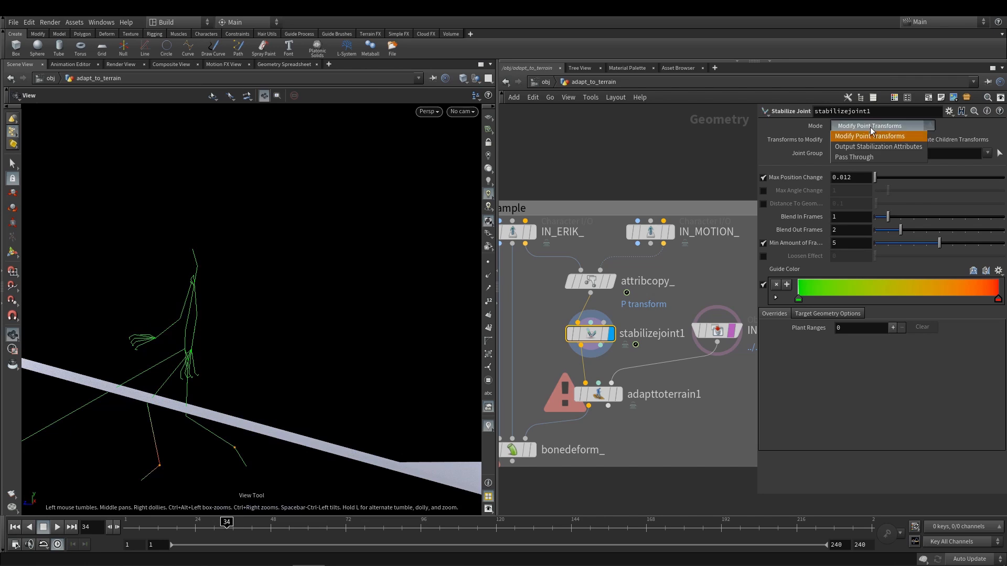
left_click(871, 147)
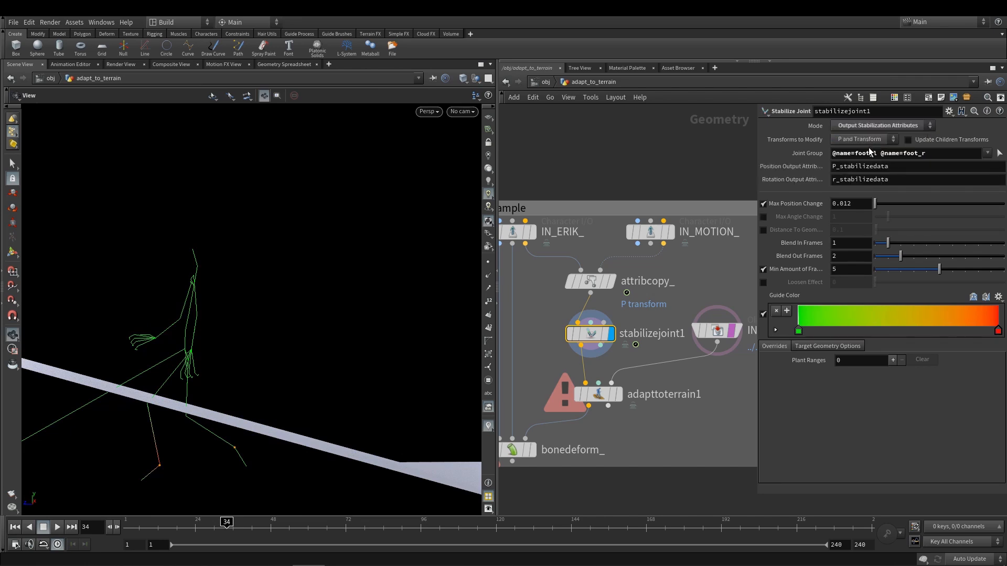
left_click(600, 345)
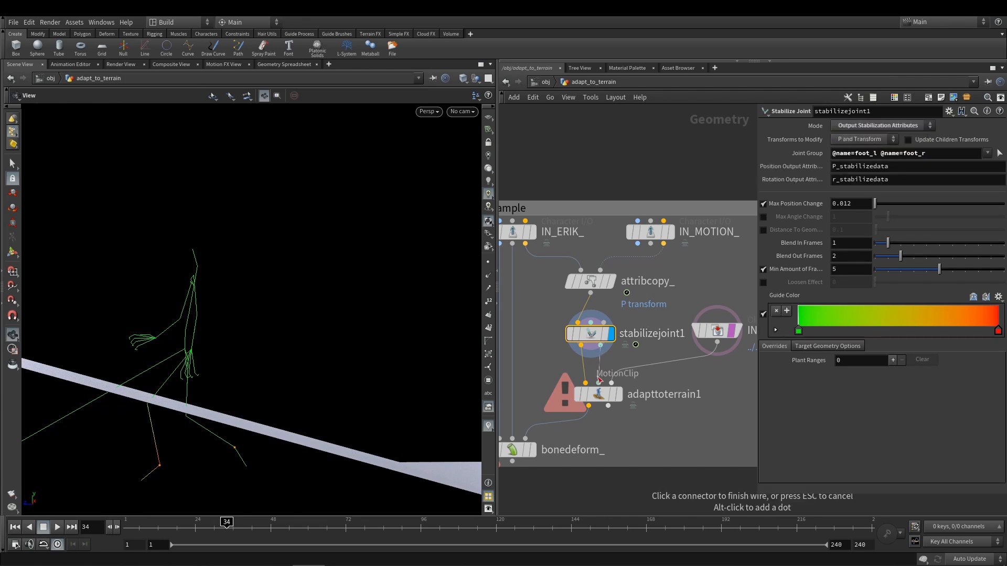
left_click(598, 383)
Step: Examine the P_stabilizedata attribute of stabilizejoint1 in the Geometry Spreadsheet, with all other attributes hidden
left_click_drag(208, 344, 219, 362)
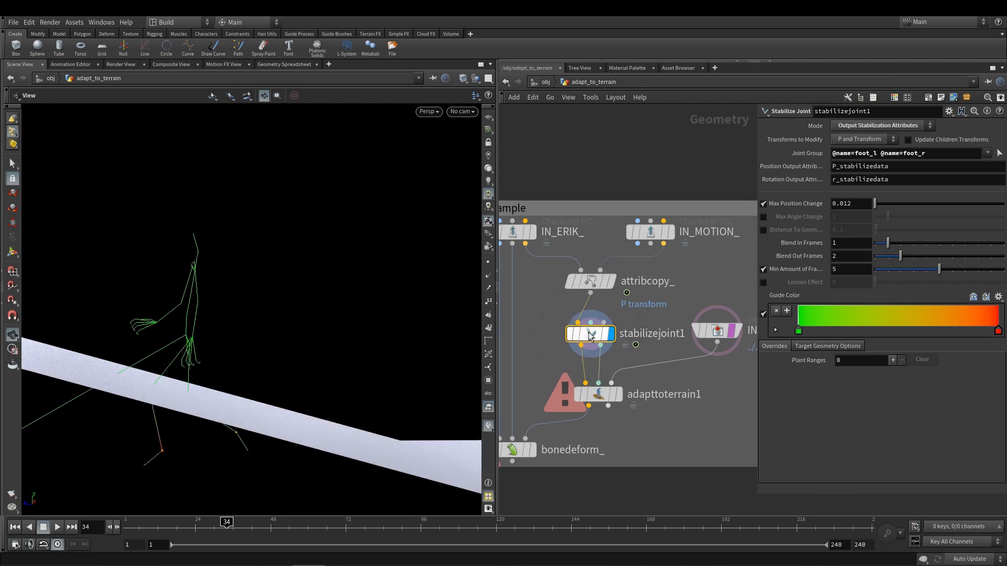
mouse_move(591, 336)
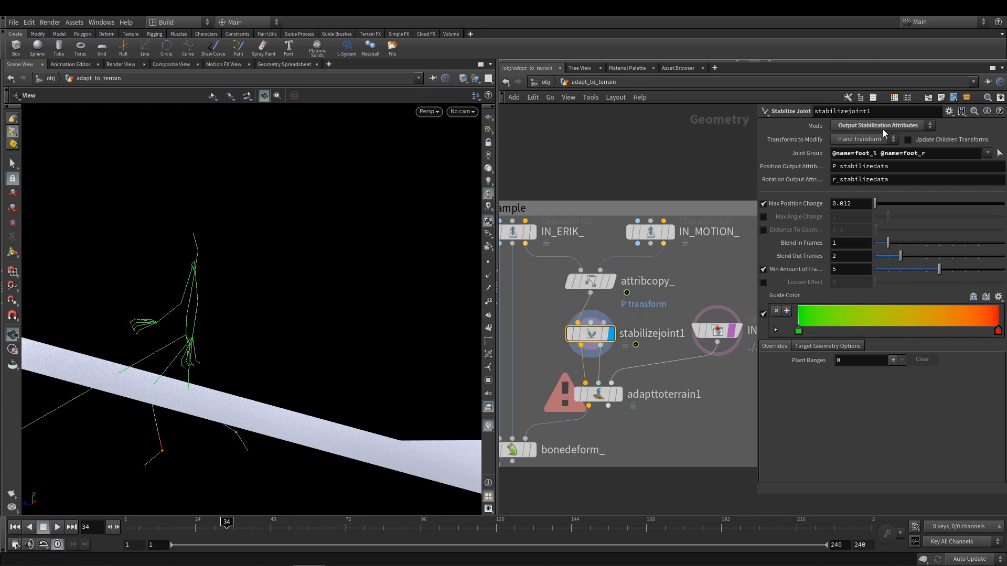
double_click(873, 166)
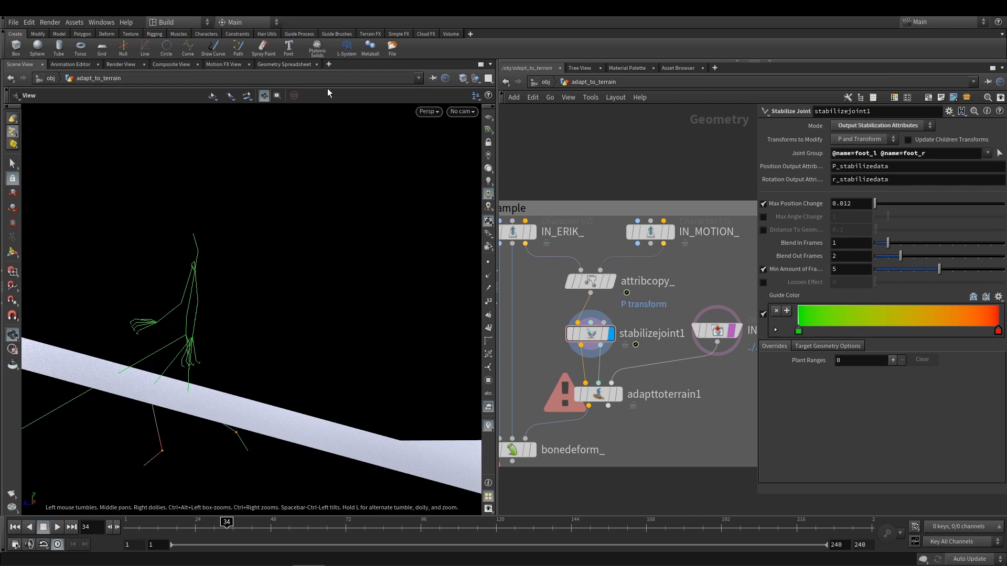
left_click(277, 64)
left_click(292, 90)
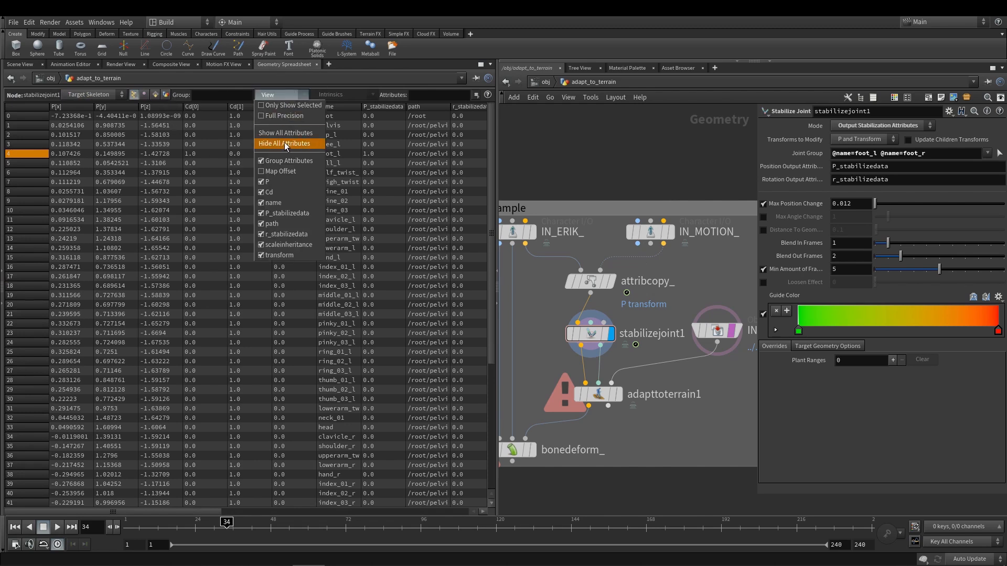
left_click(285, 142)
left_click(289, 97)
left_click(286, 213)
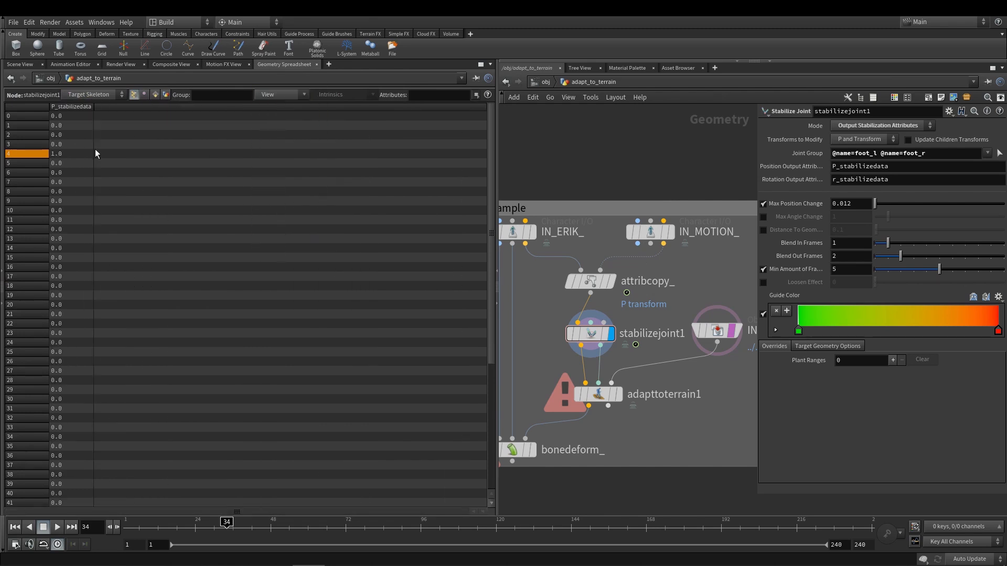
key("Left")
Step: Return to the 3D scene and display the bonedeform_ result to examine the character's feet on the slope
left_click(29, 65)
left_click_drag(221, 328, 174, 386)
left_click(590, 333)
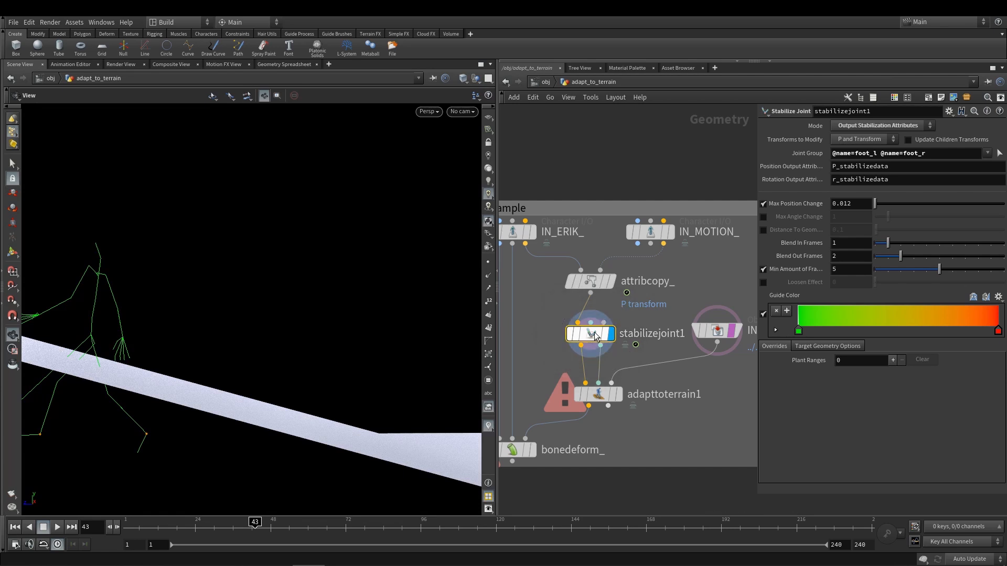
mouse_move(605, 402)
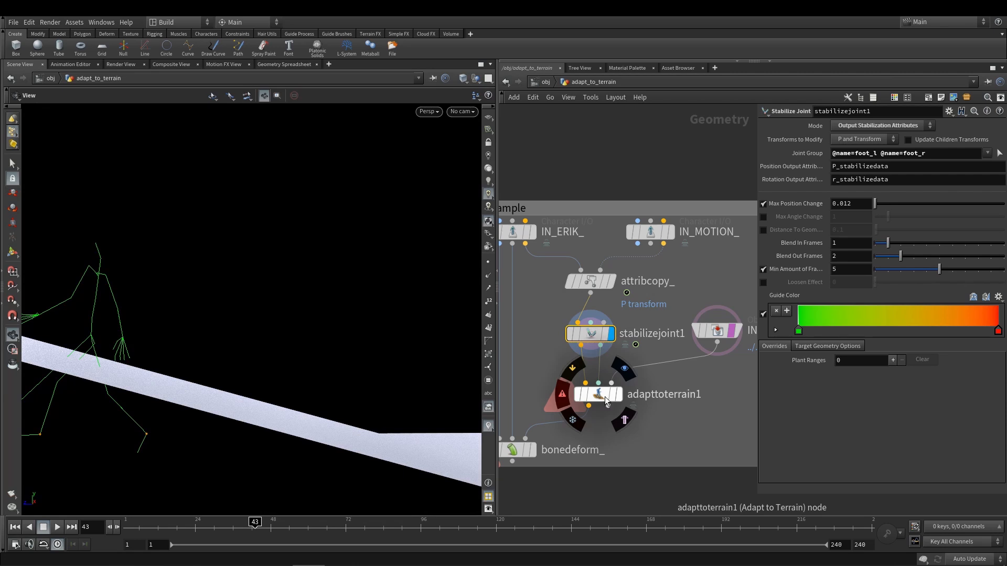
scroll(607, 358, "up", 3)
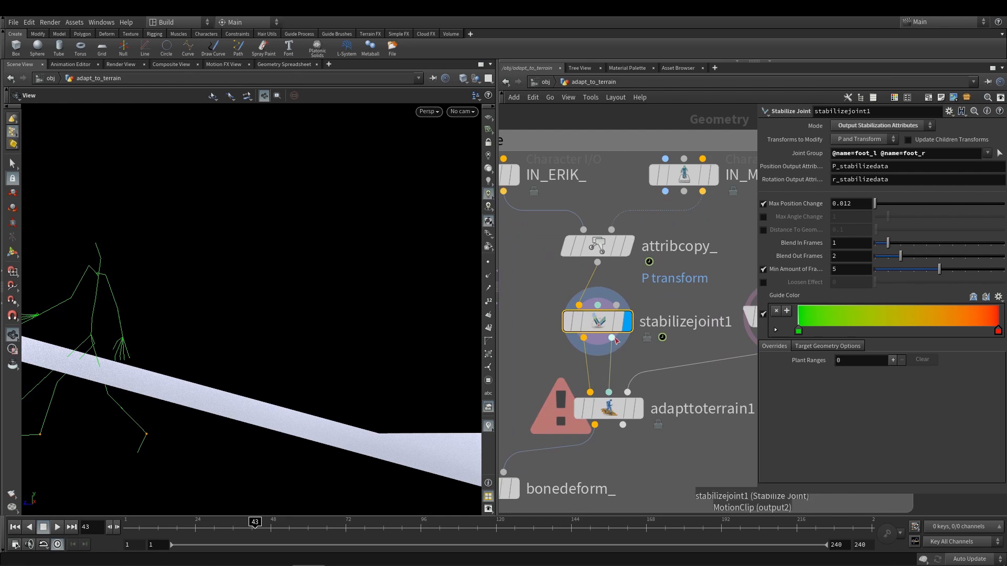
scroll(631, 344, "down", 3)
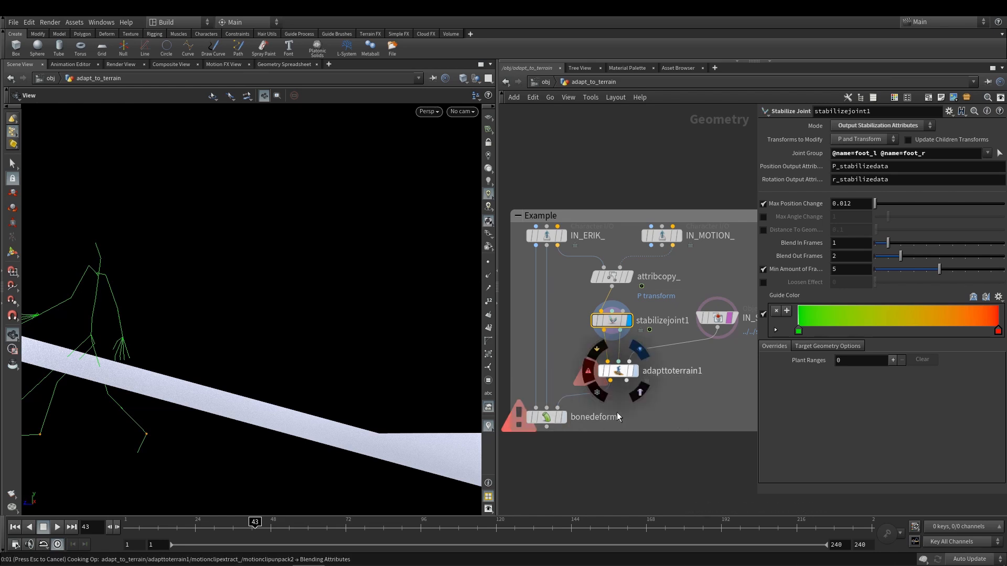
left_click(637, 371)
left_click(564, 417)
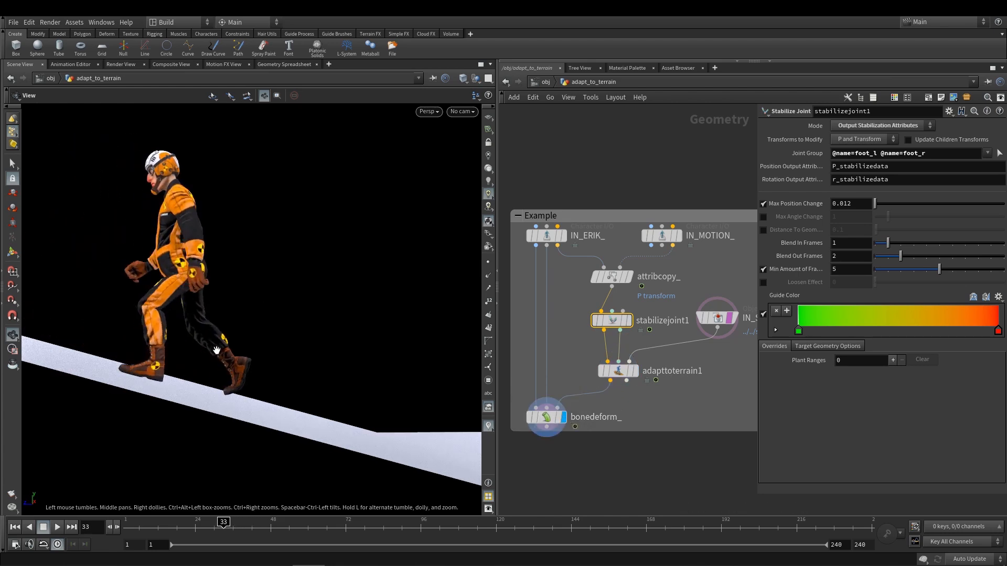
left_click_drag(208, 365, 312, 409)
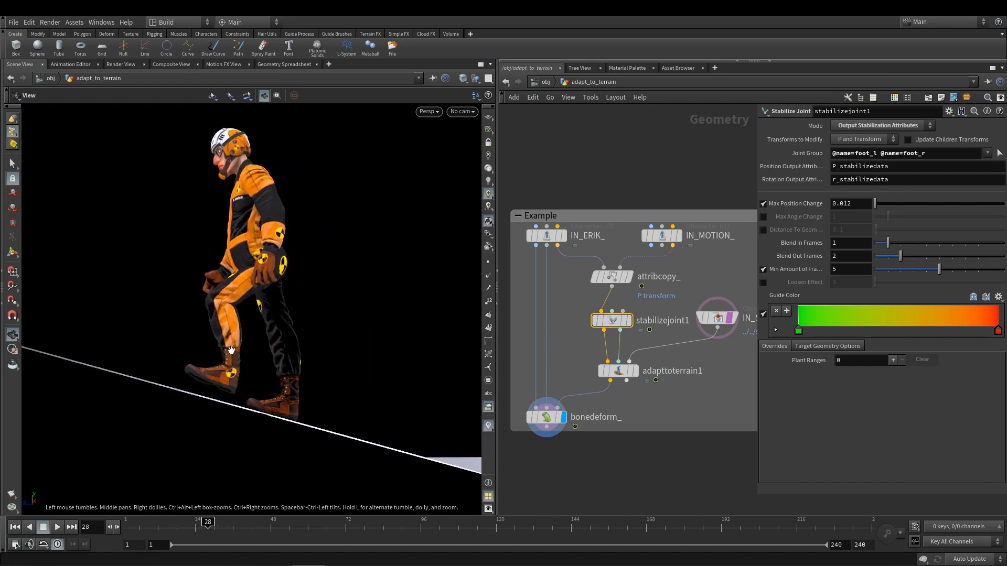
Step: Compare the foot clearance with Terrain-Based Foot Lift on adapttoterrain1 switched off and on again
left_click(621, 371)
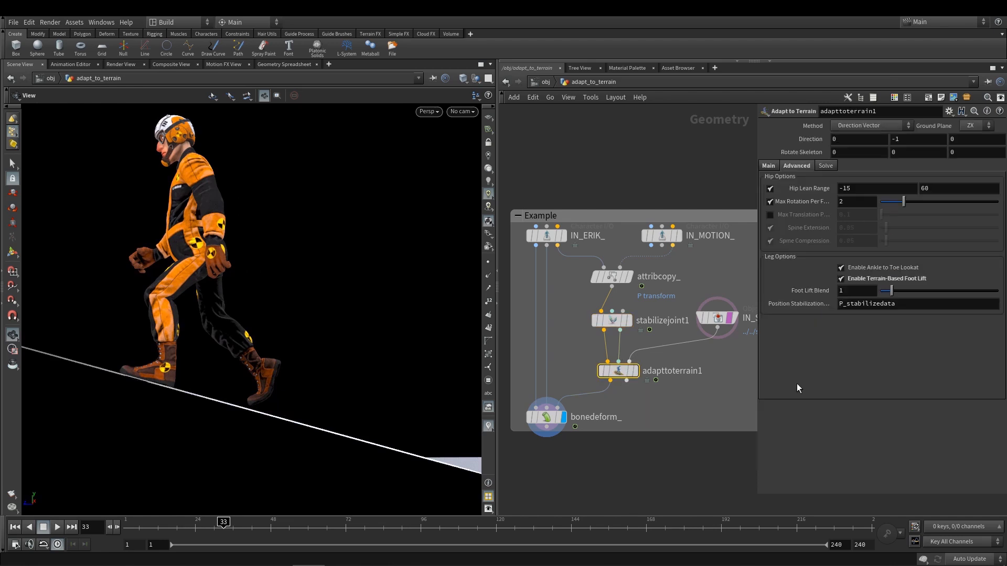
left_click(896, 280)
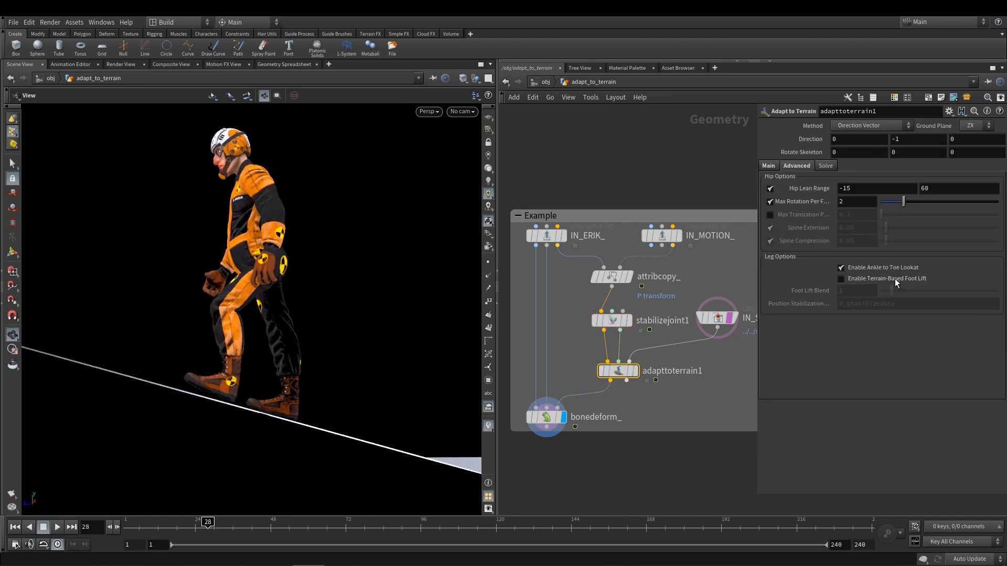
left_click(895, 278)
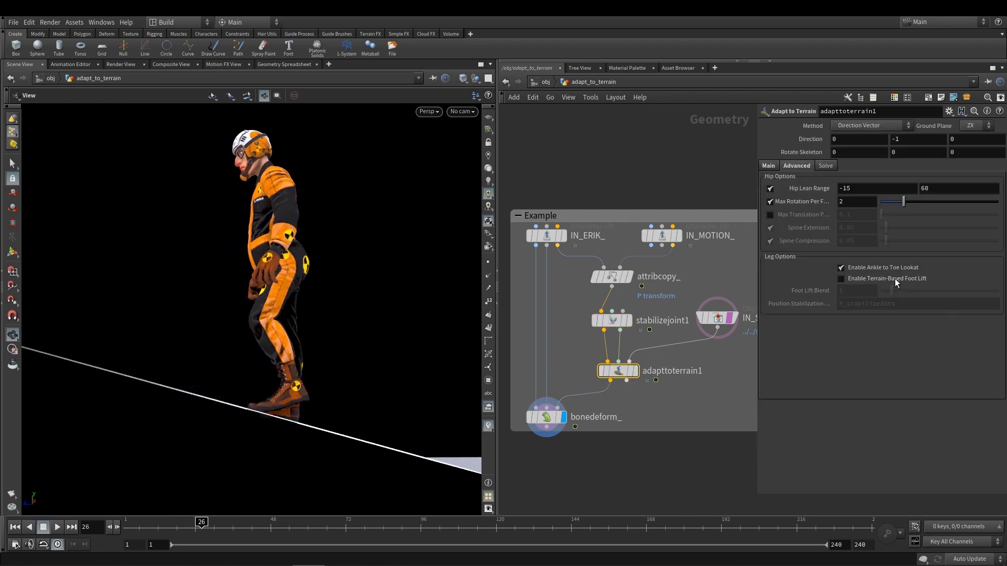
Step: Try a Foot Lift Blend of 2 on adapttoterrain1, and set it back to 1
left_click(858, 290)
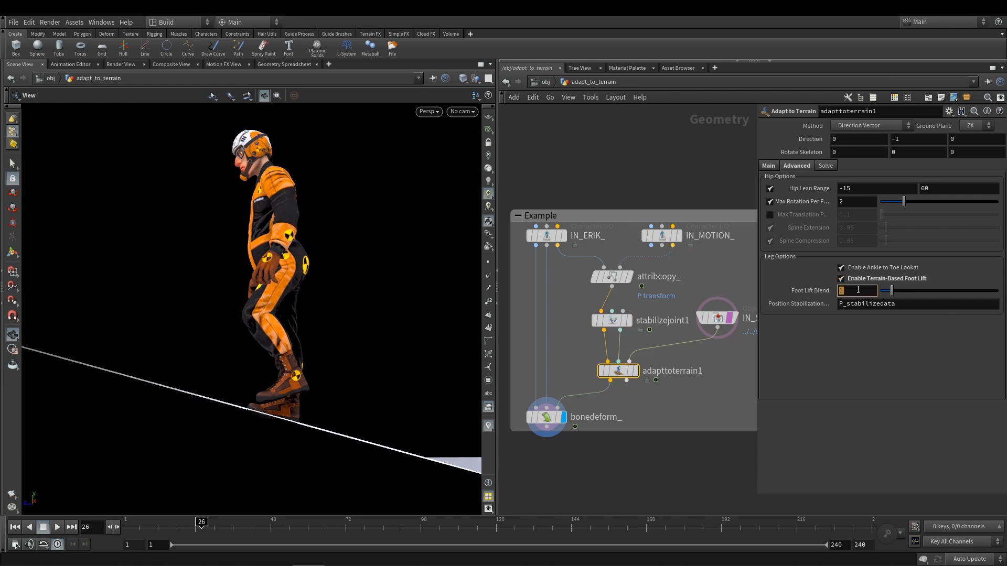
type("2")
key("Return")
type("1")
key("Return")
Step: Show the solver settings of adapttoterrain1 and expand its Configurations section
left_click_drag(333, 225, 286, 299)
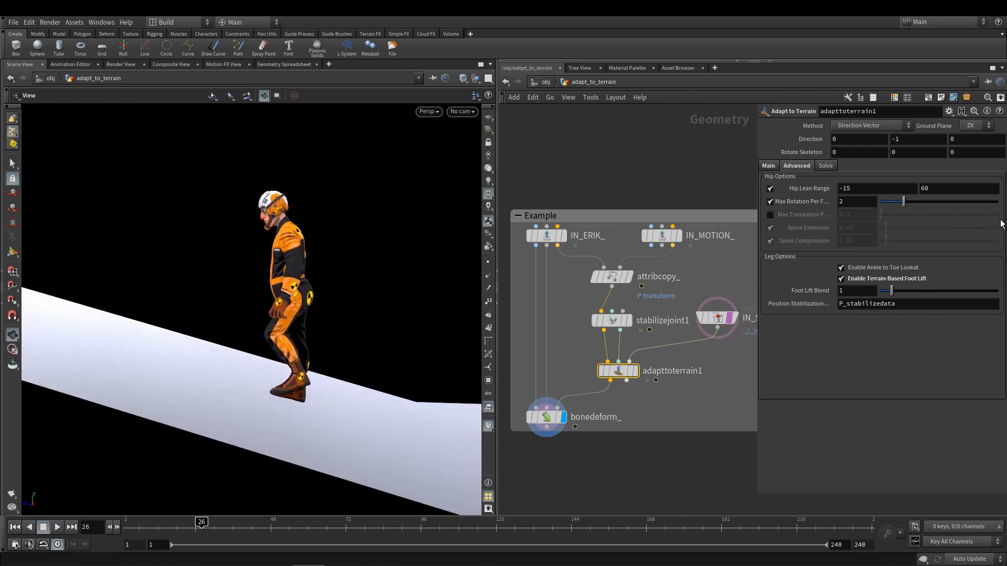
left_click(826, 166)
left_click(784, 239)
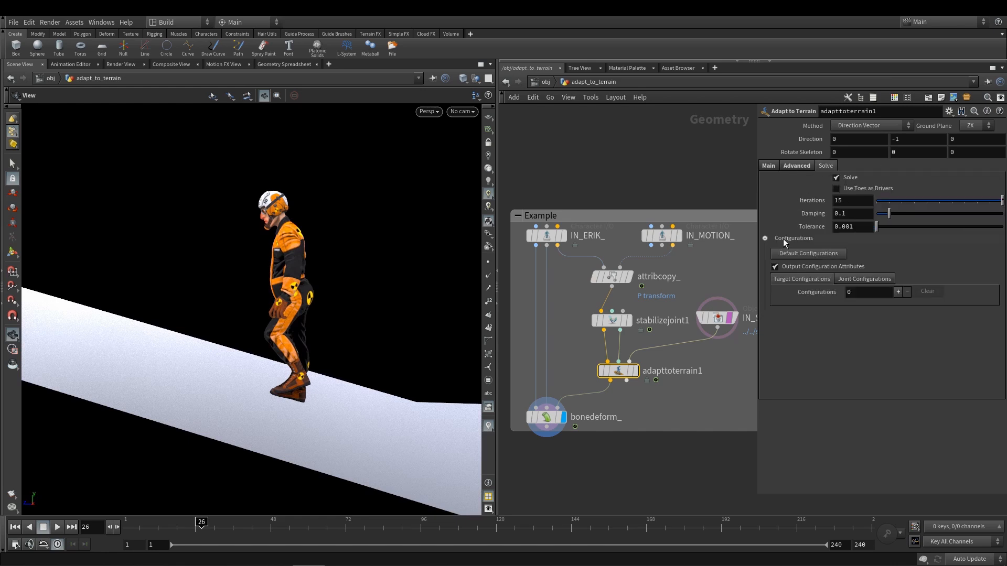
Step: Play the walk from the start, stop partway up the slope and step to frame 38, examining the legs and feet
key("Down")
middle_click_drag(253, 297, 222, 291)
scroll(229, 291, "down", 3)
left_click_drag(276, 310, 282, 329)
key("Up")
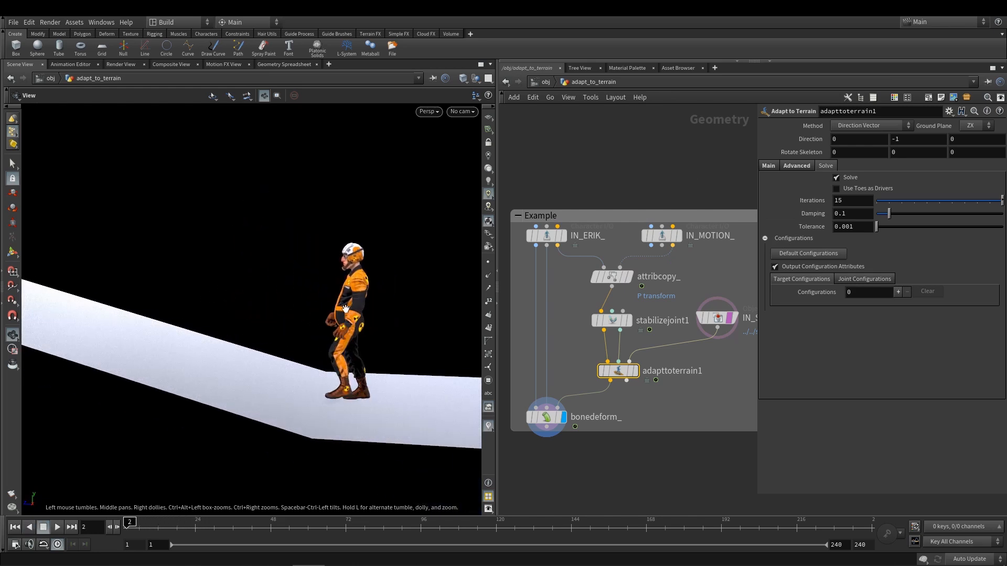
left_click_drag(345, 334, 363, 313)
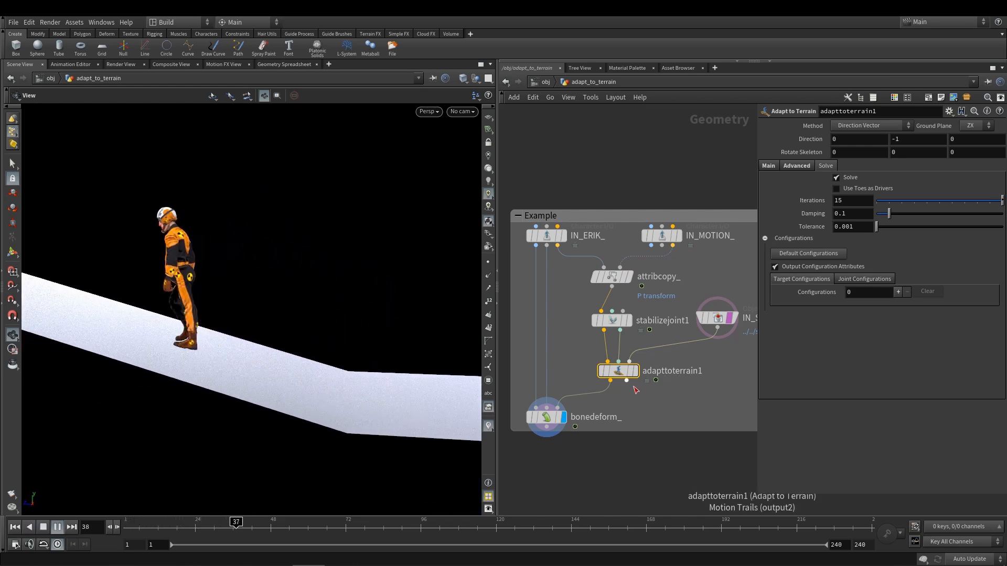
key("Down")
left_click_drag(181, 274, 205, 306)
key("Up")
key("Right")
key("Right")
key("Right")
key("Right")
key("Right")
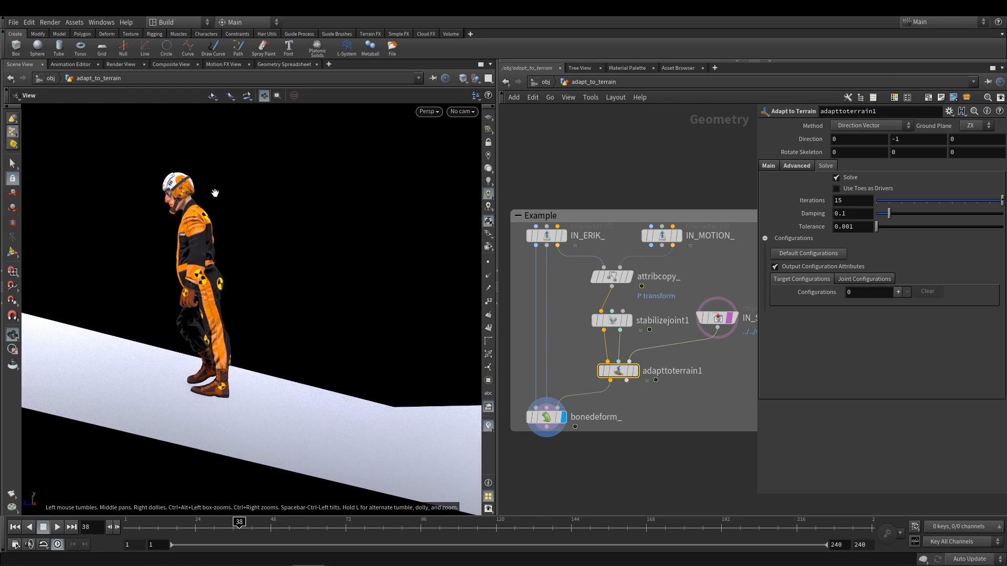
Step: Set the solver on adapttoterrain1 to 100 iterations with a damping of 0.5
left_click(855, 202)
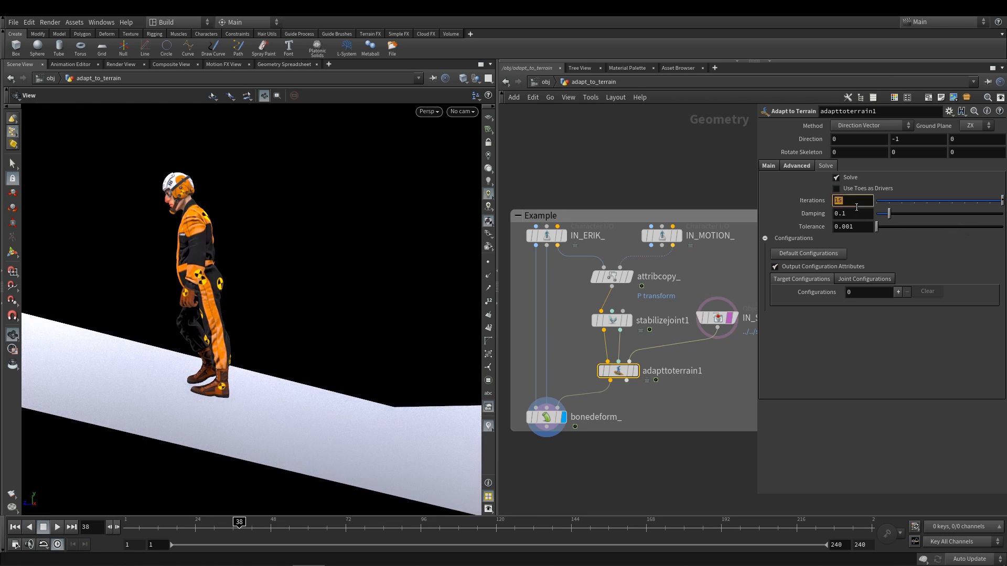
key("Return")
left_click(862, 218)
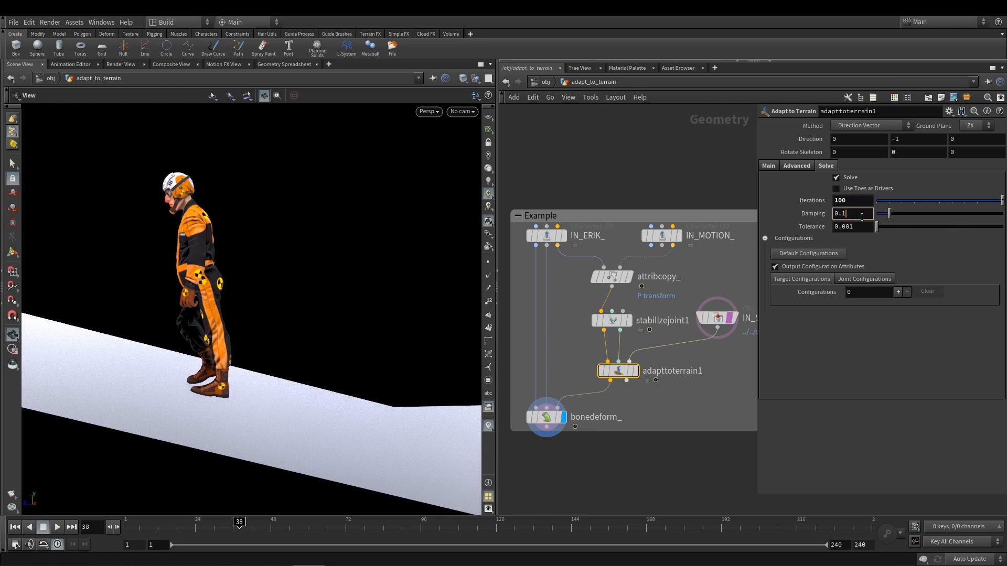
key("BackSpace")
type("5")
key("Return")
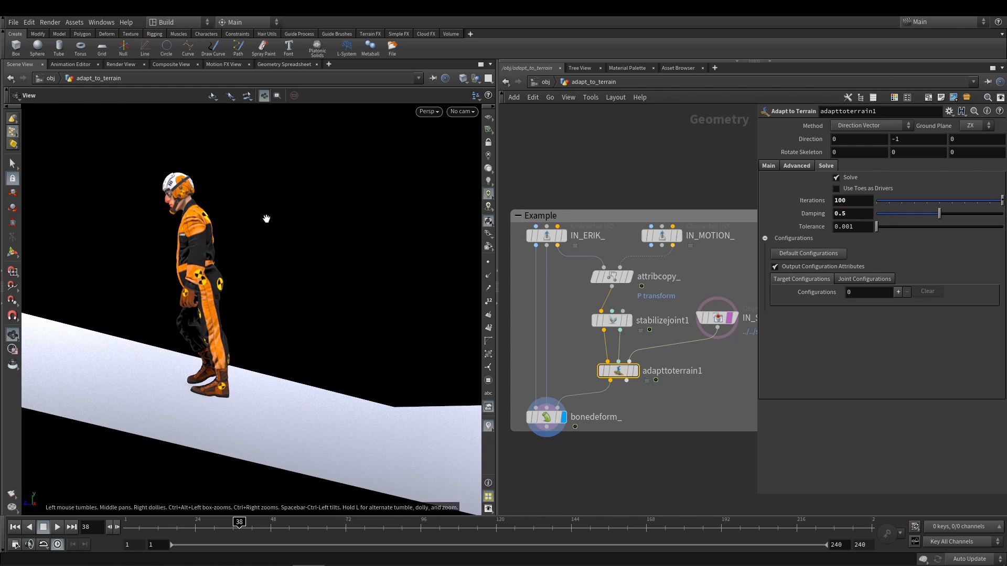
Step: Step back and forth through the frames between about 29 and 45, examining the character's legs and feet on the slope
key("Left")
key("Left")
key("Left")
key("Left")
key("Left")
key("Left")
key("Left")
key("Left")
key("Left")
scroll(266, 288, "down", 1)
key("Right")
key("Right")
key("Right")
key("Right")
key("Right")
key("Right")
key("Right")
key("Right")
key("Right")
key("Right")
key("Right")
key("Right")
key("Right")
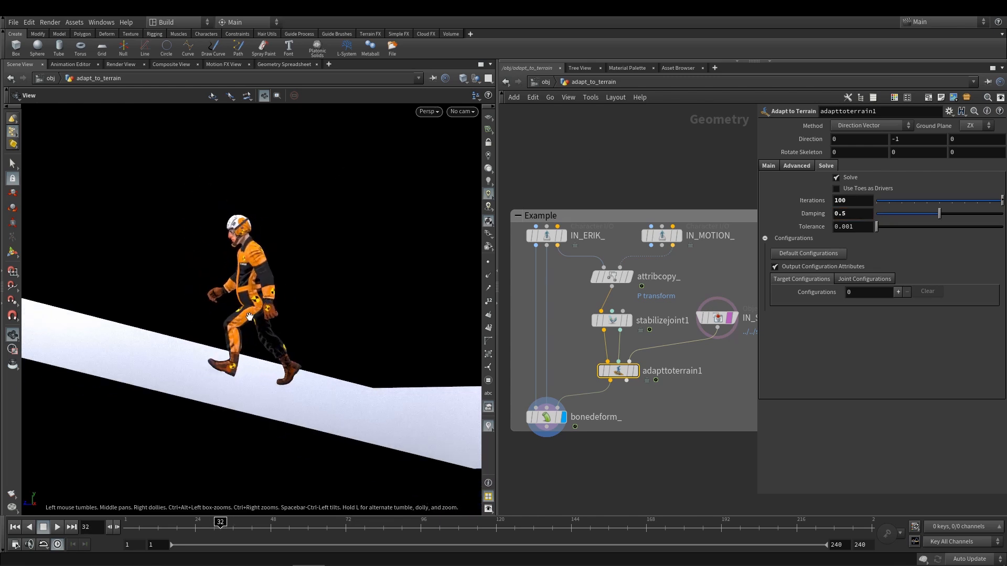
left_click_drag(239, 309, 174, 329)
key("Right")
key("Right")
key("Right")
key("Right")
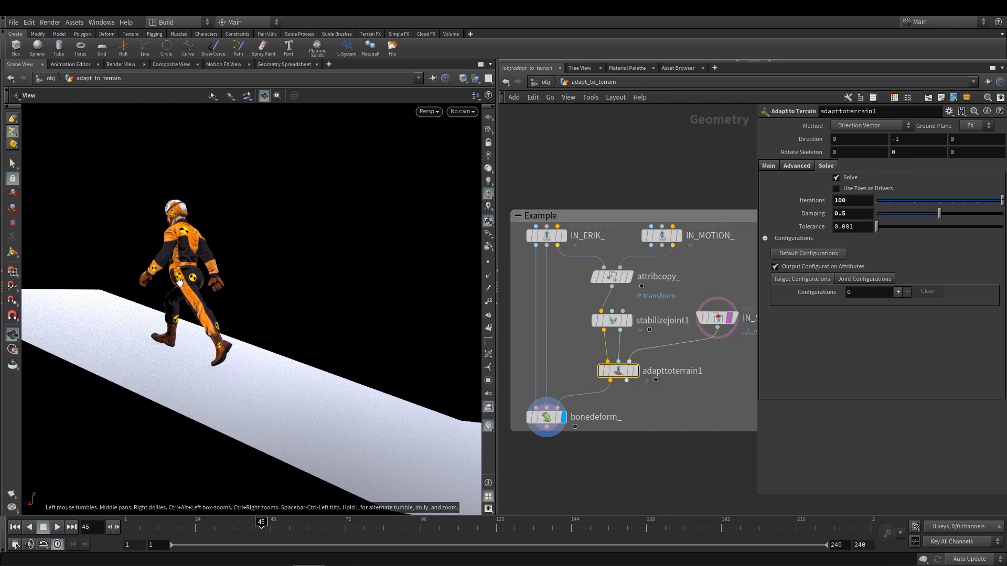
Step: Play the walk forward and backward from several viewpoints and stop at frame 53 to check the solved motion
key("Up")
key("Up")
scroll(180, 289, "down", 1)
key("Down")
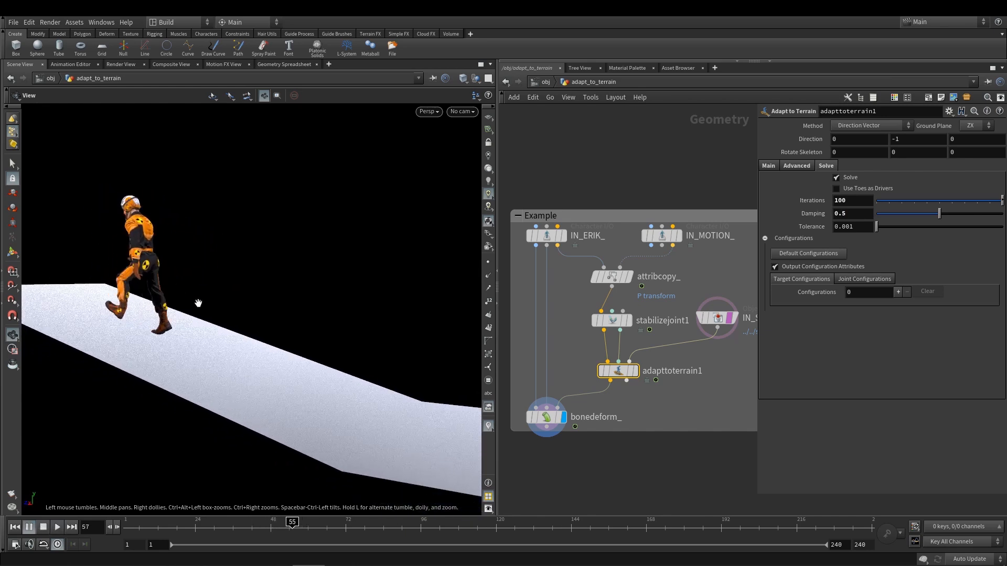
middle_click_drag(278, 324, 236, 303)
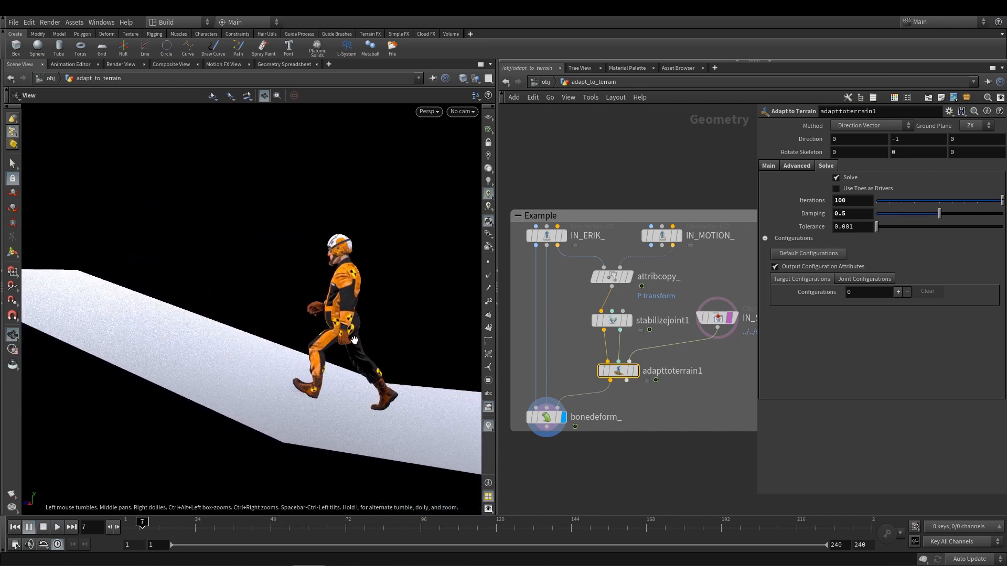
key("Down")
key("Up")
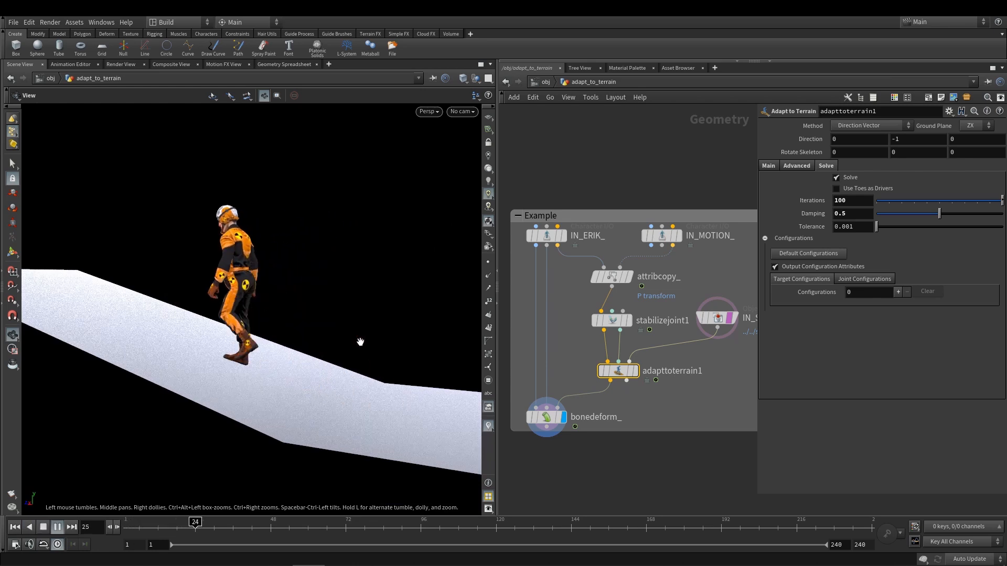
key("Up")
left_click_drag(101, 269, 134, 303)
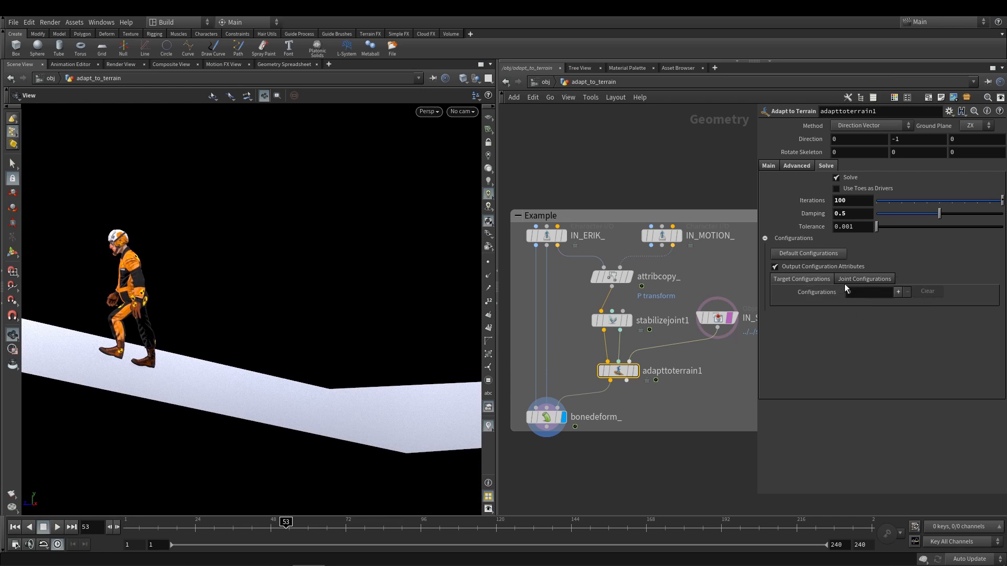
Step: Load the default configurations on adapttoterrain1 and show the joint configurations
left_click(830, 253)
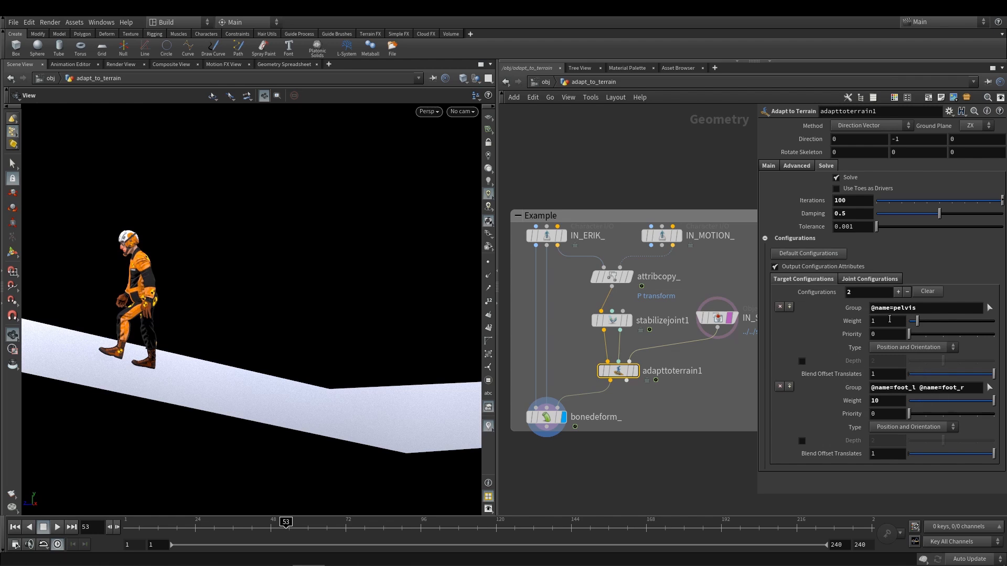
left_click(854, 280)
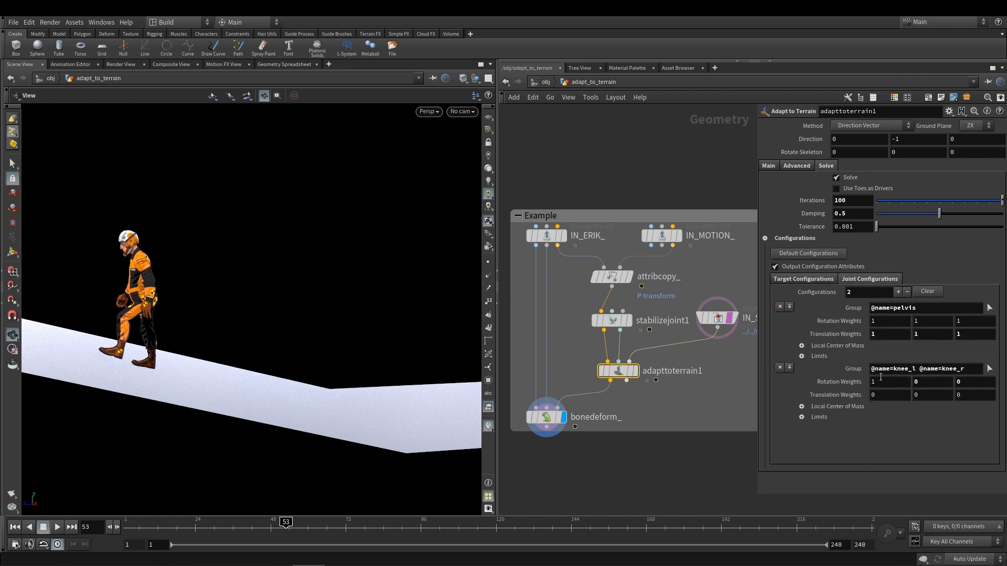
Step: Play the walk and step through the frames to 33, examining the pelvis and knees with the default configurations
left_click_drag(198, 295, 260, 332)
key("Down")
key("Down")
key("Right")
key("Right")
key("Right")
key("Right")
key("Right")
key("Right")
key("Right")
key("Right")
key("Right")
key("Right")
key("Right")
key("Right")
key("Right")
key("Right")
key("Right")
key("Right")
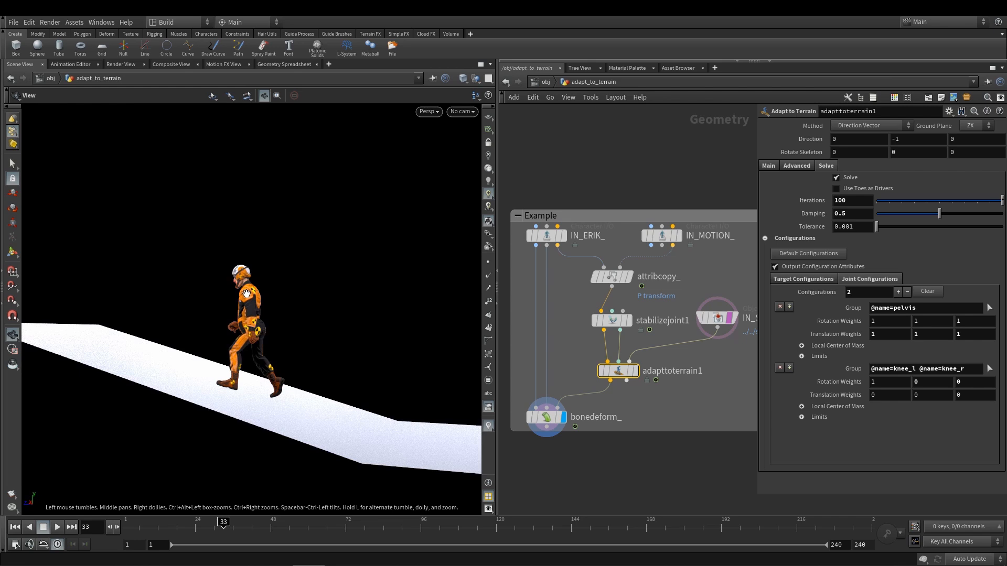
Step: Remove the pelvis and foot target configurations and the pelvis joint configuration from adapttoterrain1
left_click(820, 280)
left_click_drag(234, 374, 257, 341)
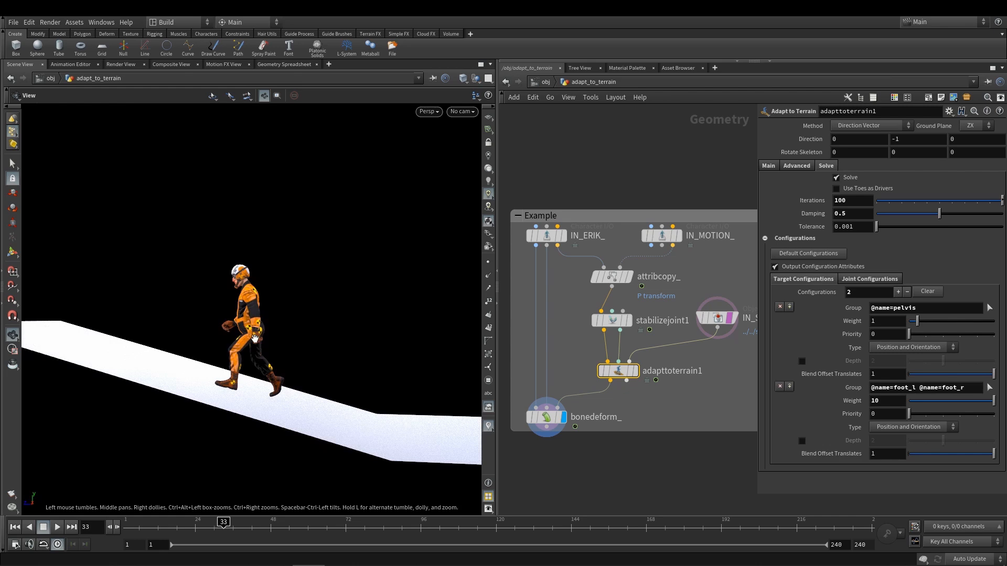
left_click(780, 386)
left_click(780, 307)
left_click(841, 280)
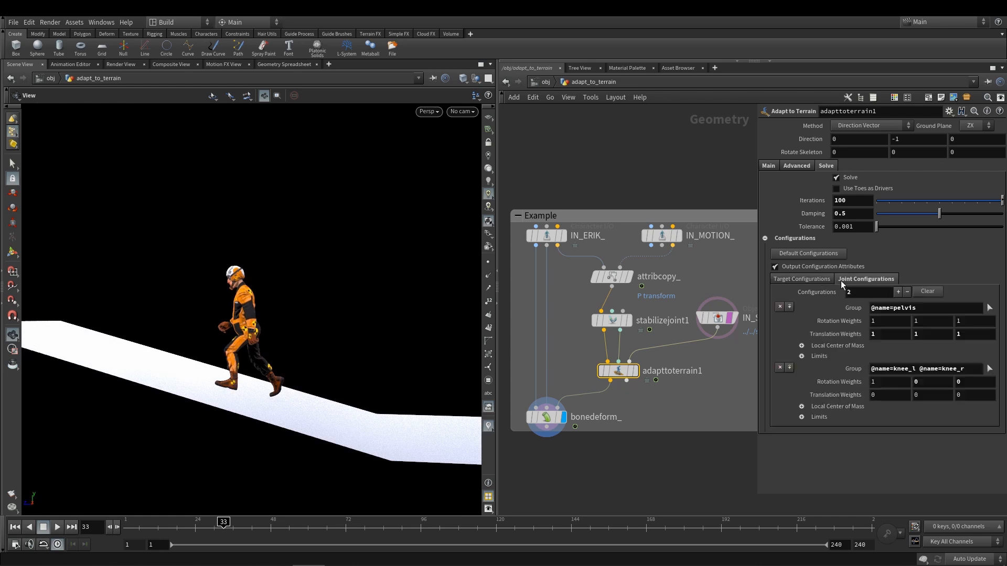
left_click(781, 307)
Step: Play the walk forward and backward with only the knee joint configuration left, returning to frame 2
key("Up")
left_click_drag(219, 305, 212, 327)
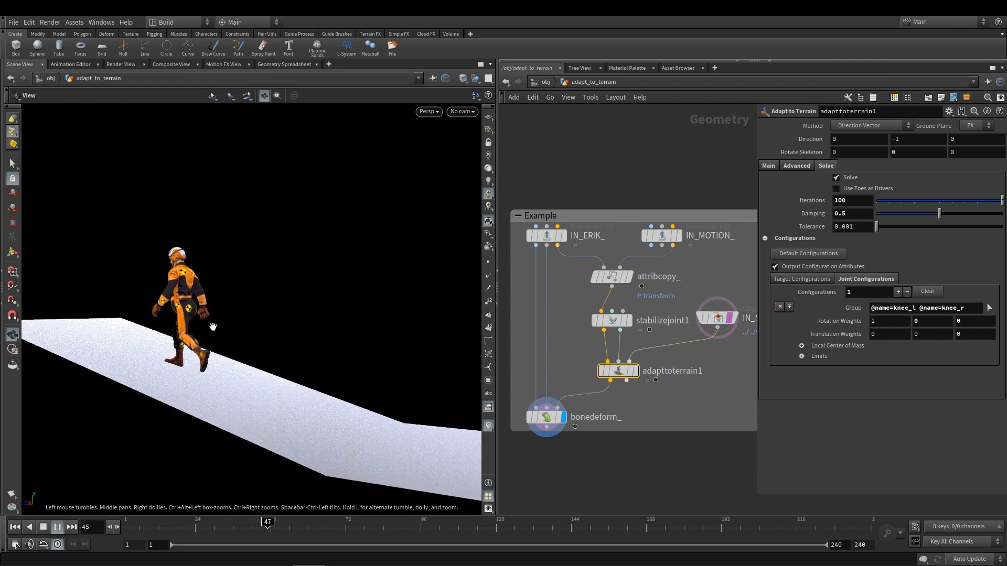
key("Up")
key("Down")
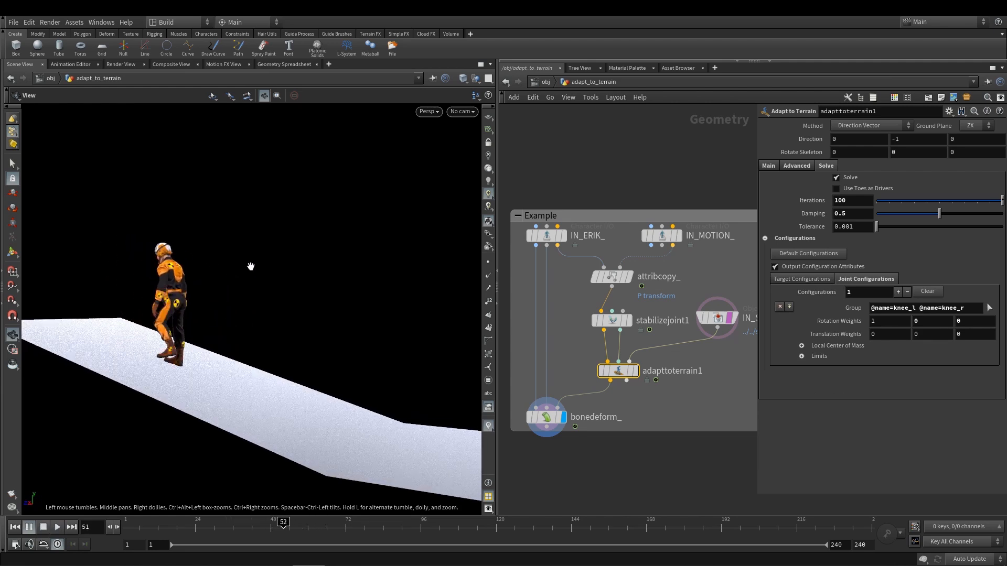
mouse_move(345, 339)
left_mouse_down()
mouse_move(327, 336)
mouse_move(338, 341)
left_mouse_up()
key("Down")
Step: Switch off Solve on adapttoterrain1 and return the playback to frame 1
middle_click_drag(615, 399, 615, 370)
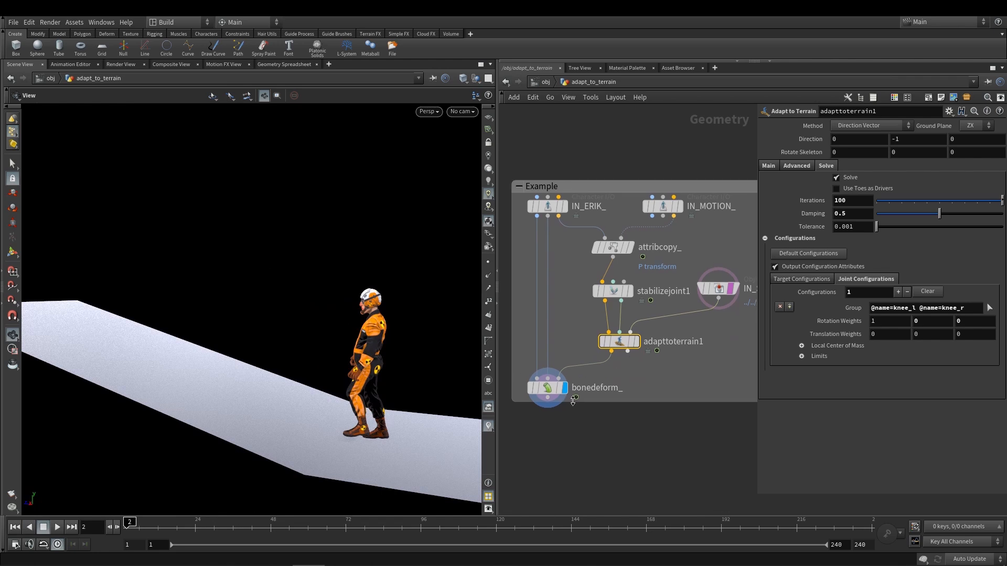
scroll(615, 389, "up", 3)
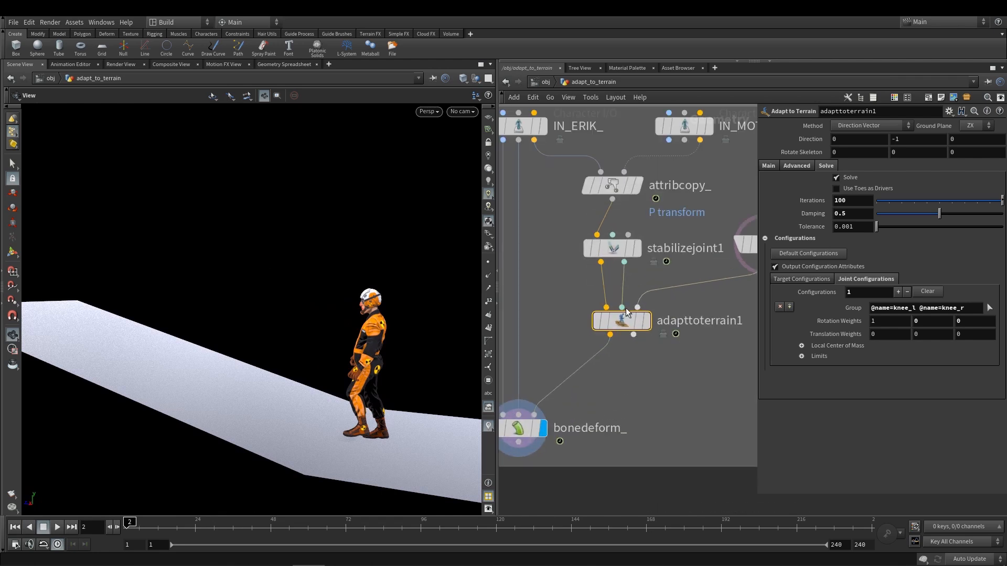
left_click(850, 179)
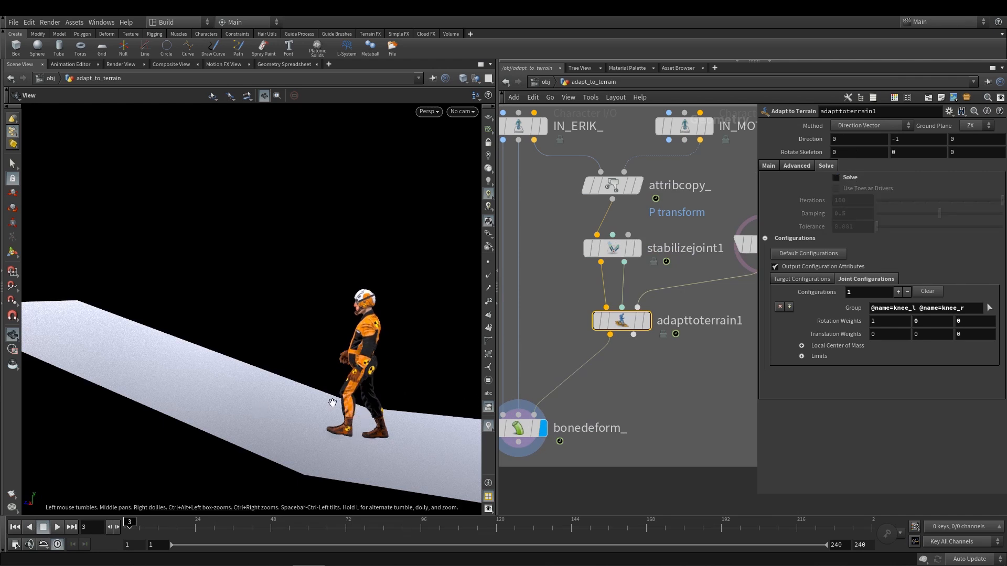
key("Down")
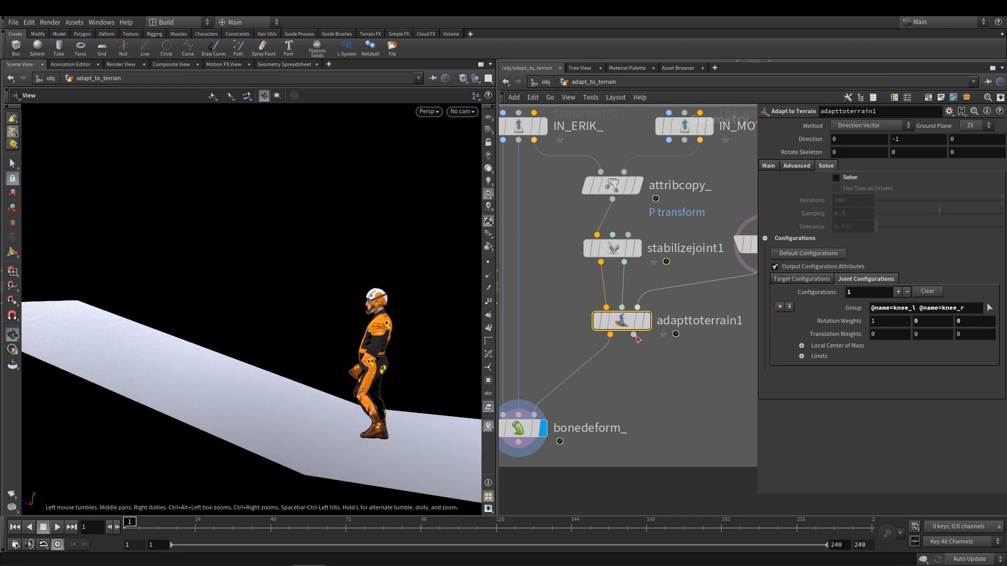
Step: Add a Null node on the second output of adapttoterrain1, display it and examine the motion path curves
left_click(635, 336)
key("Tab")
type("null")
key("Return")
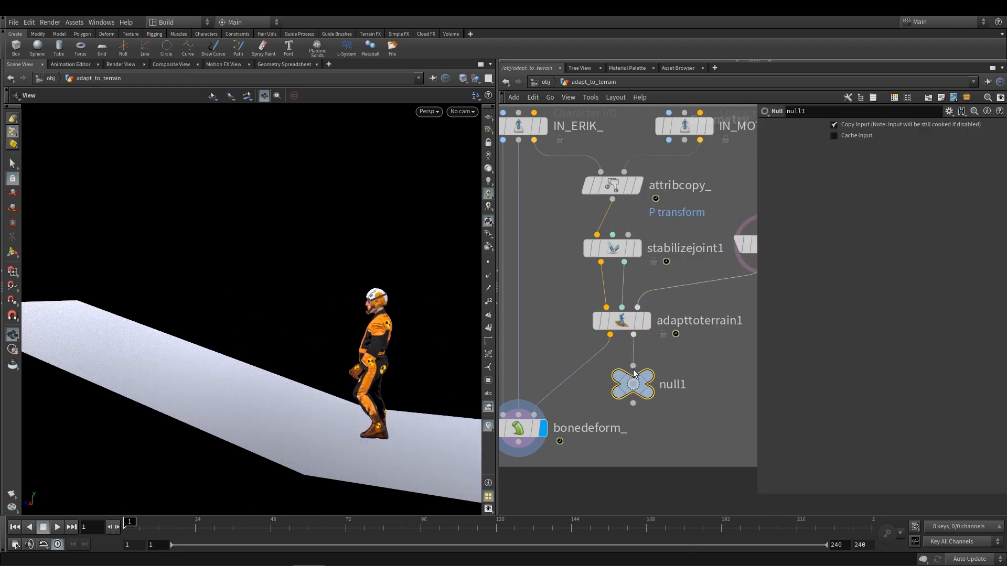
left_click(633, 368)
left_click(651, 376)
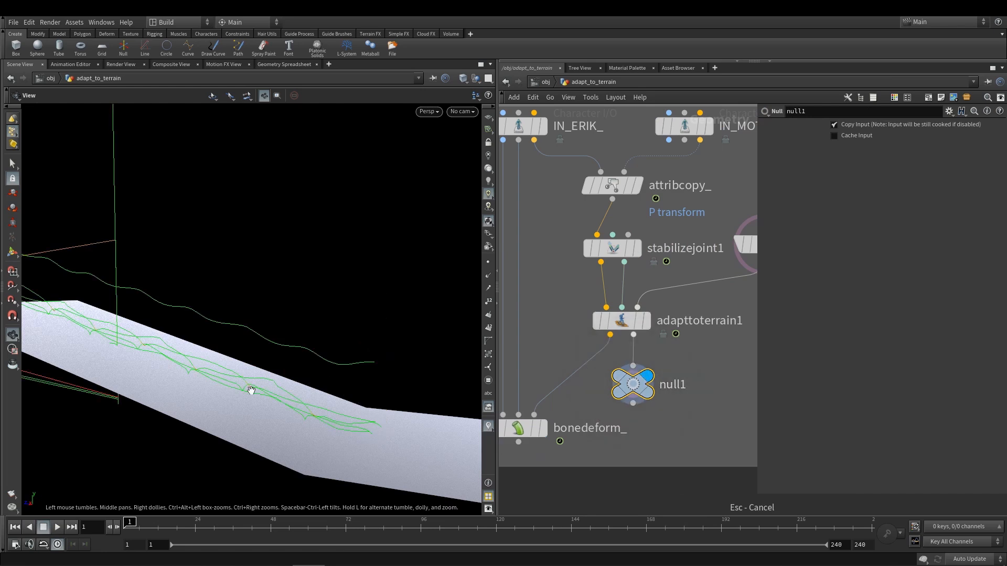
left_click_drag(252, 386, 362, 361)
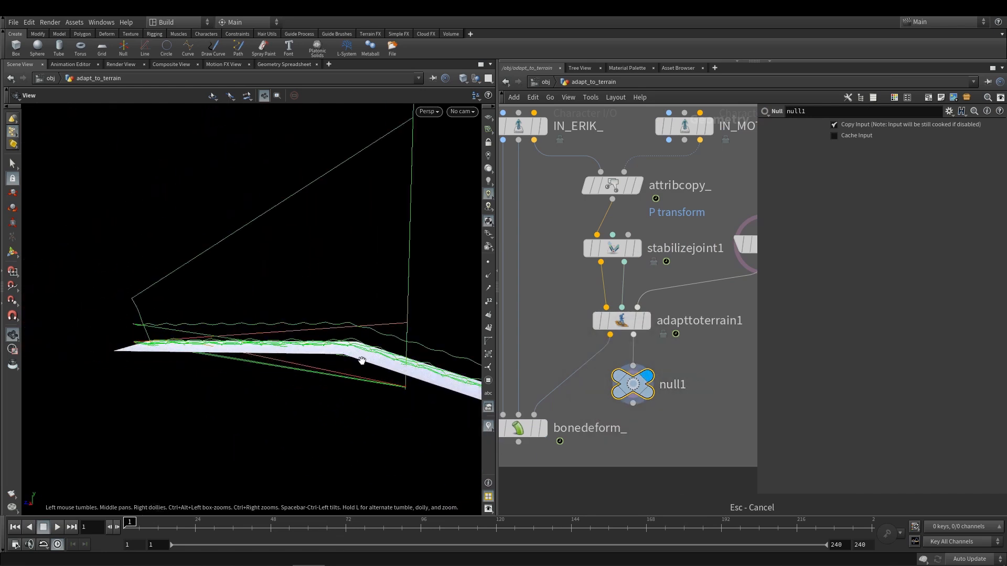
left_click_drag(123, 254, 396, 352)
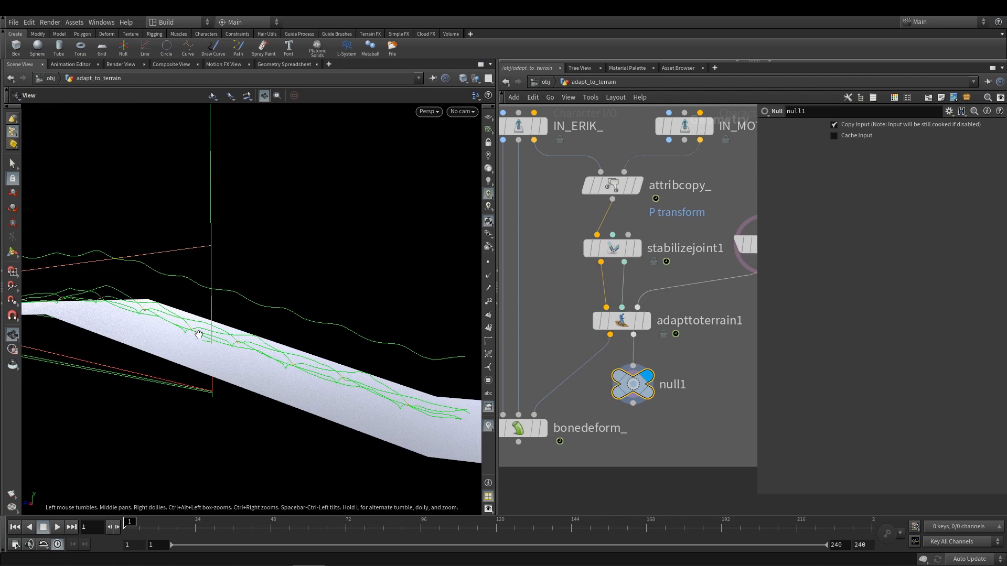
left_click_drag(633, 385, 644, 385)
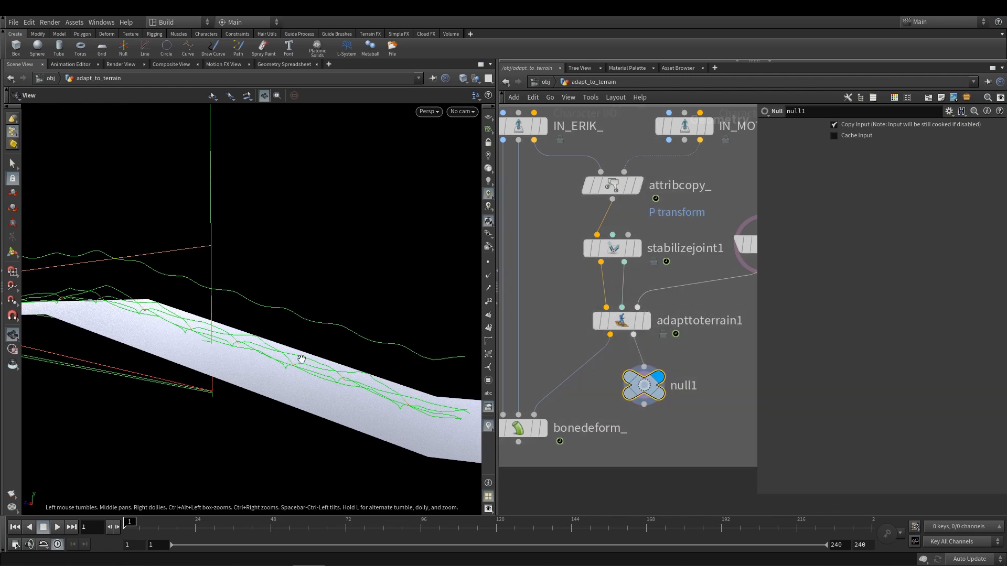
Step: Add a Soft Transform node below null1 to edit the motion paths
mouse_move(656, 386)
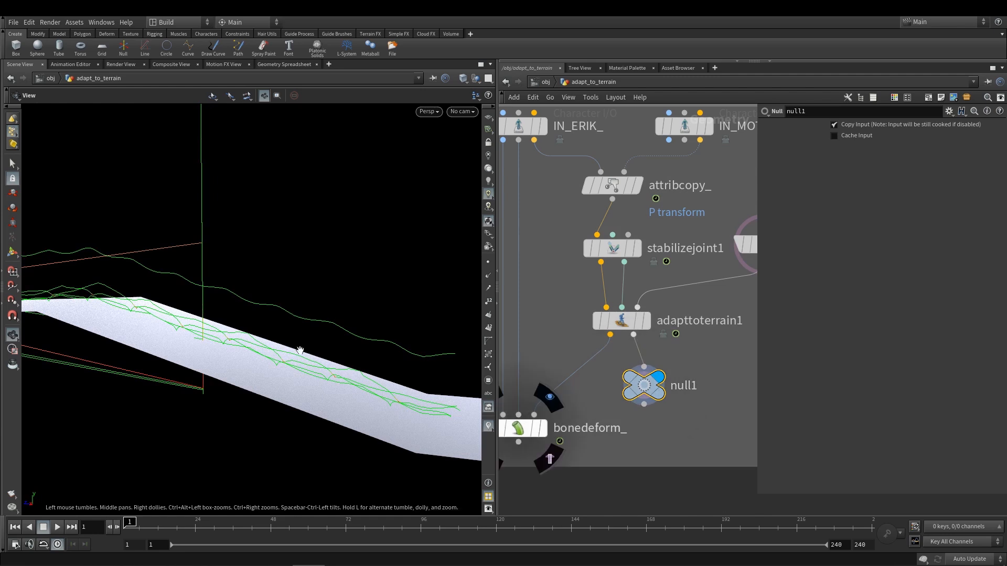
key("Tab")
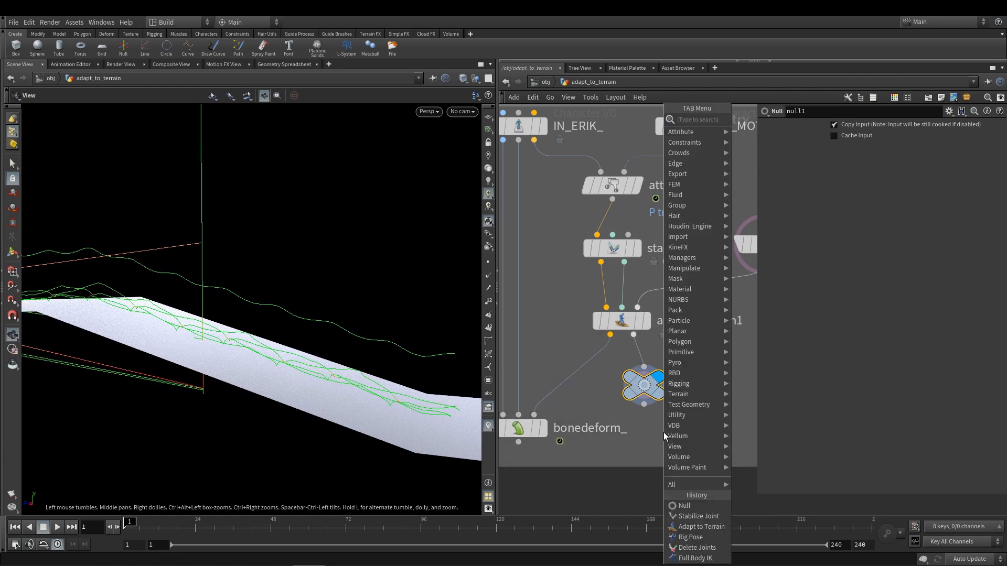
type("softtra")
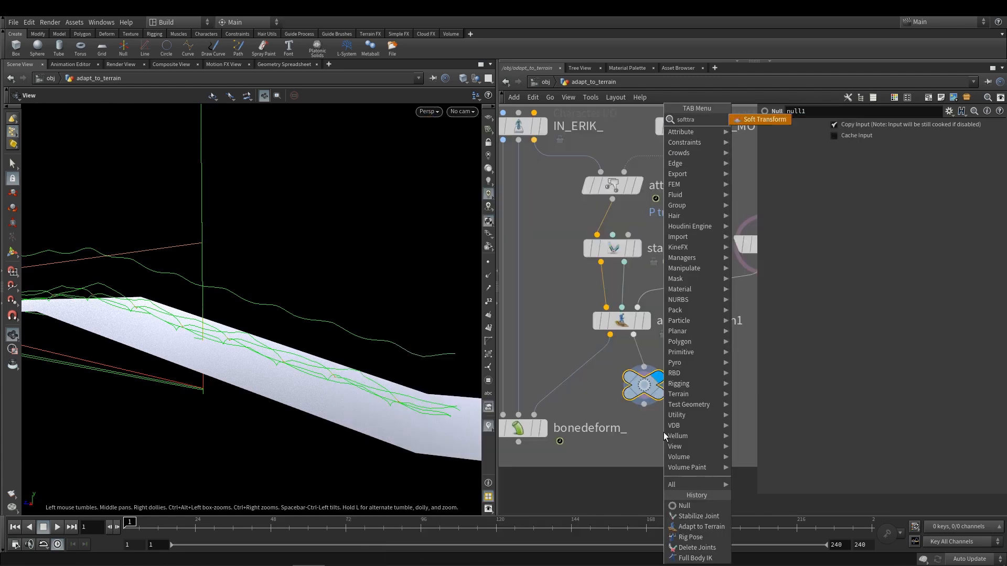
key("Return")
left_click(663, 429)
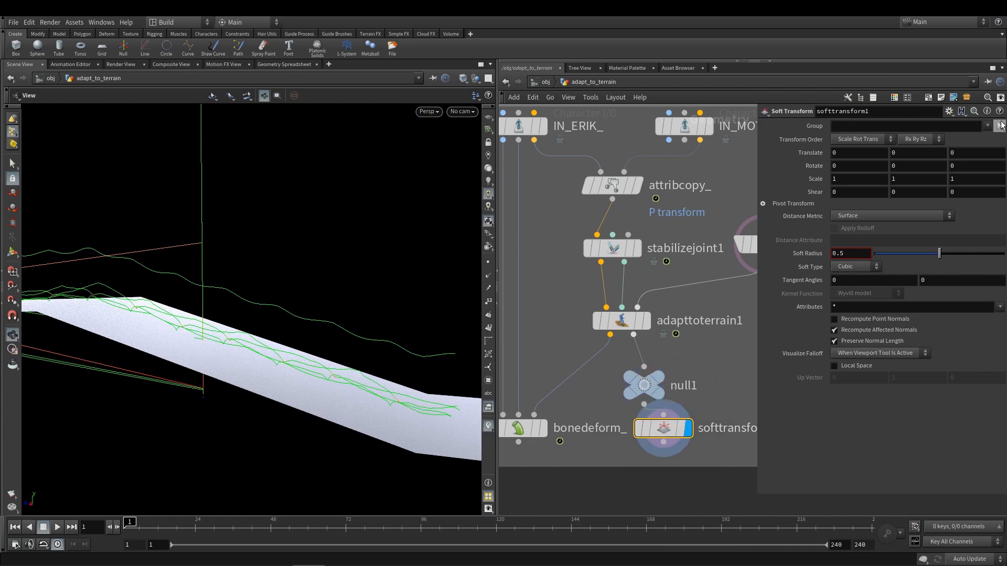
Step: Use point 993 on the upper motion path as the group and raise it about 0.68 with a soft radius of about 2.01
left_click(293, 316)
key("Return")
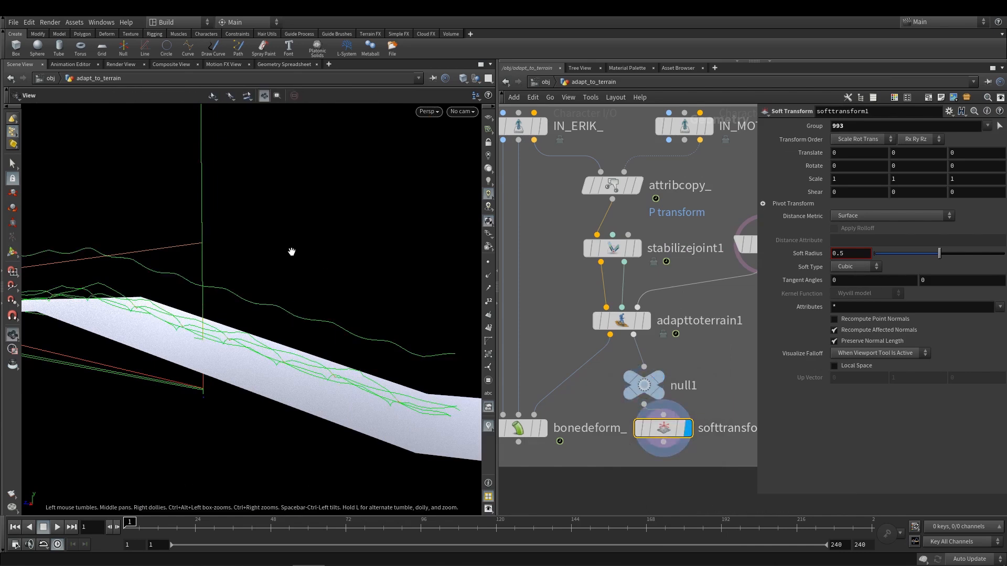
key("Return")
middle_click_drag(287, 283, 291, 315)
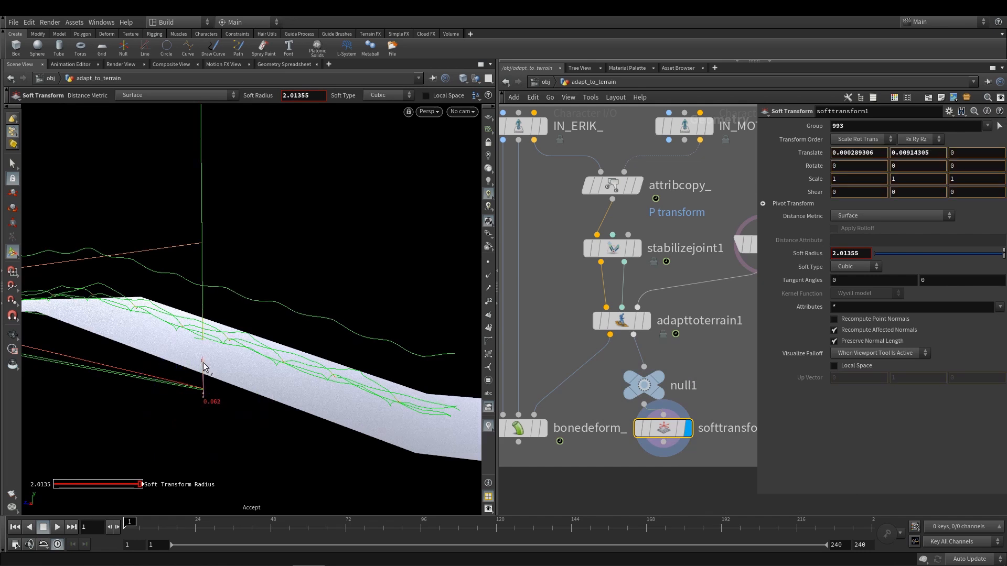
left_click_drag(203, 367, 204, 339)
key("Escape")
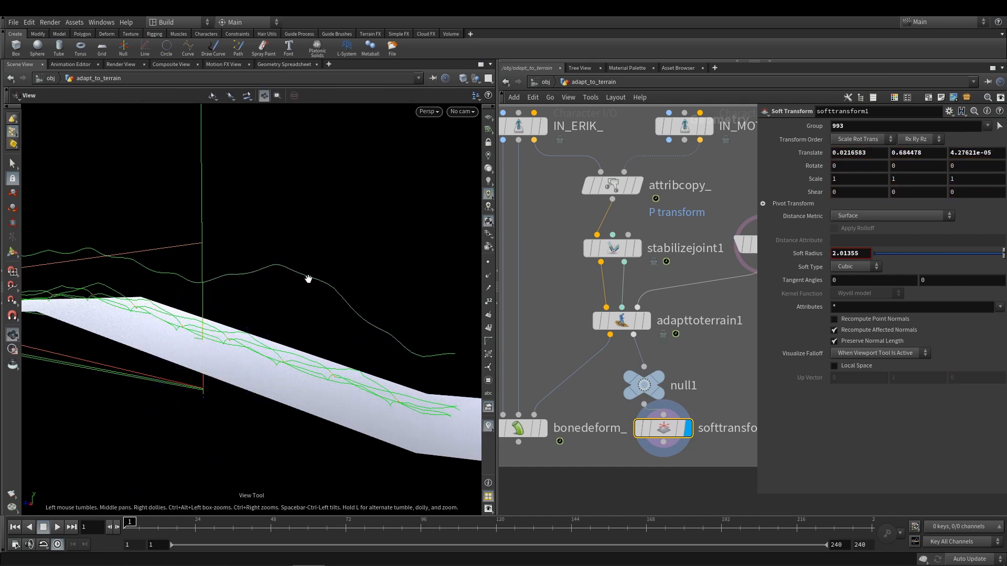
Step: Save the scene and rearrange null1 and bonedeform_ to make room in the network
key("ctrl+s")
middle_click_drag(686, 384, 678, 340)
left_click_drag(645, 389, 625, 395)
scroll(595, 351, "down", 4)
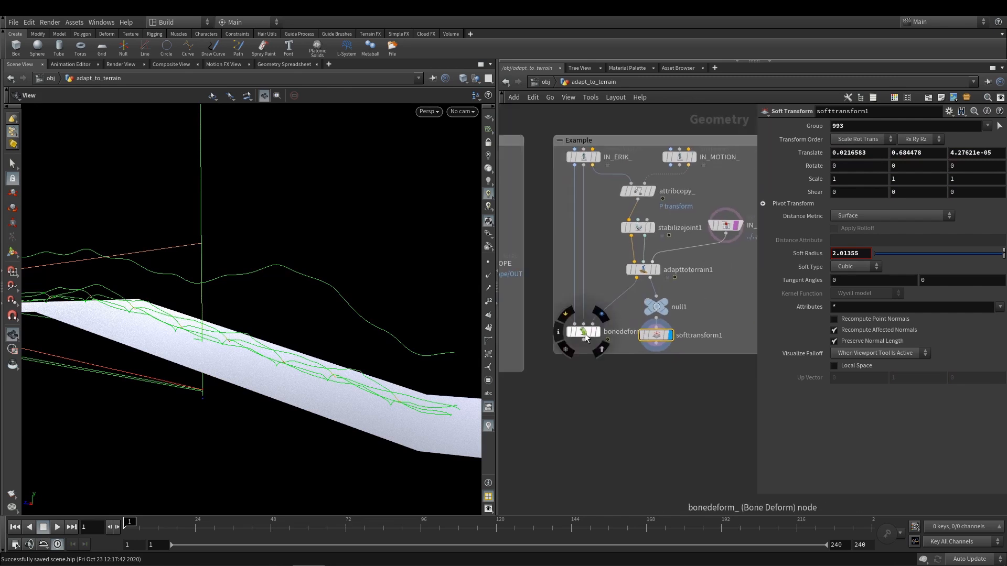
left_click_drag(584, 334, 582, 391)
Step: Add a Full Body IK node below softtransform1 and wire adapttoterrain1's first output into its first input
scroll(631, 361, "up", 3)
key("Tab")
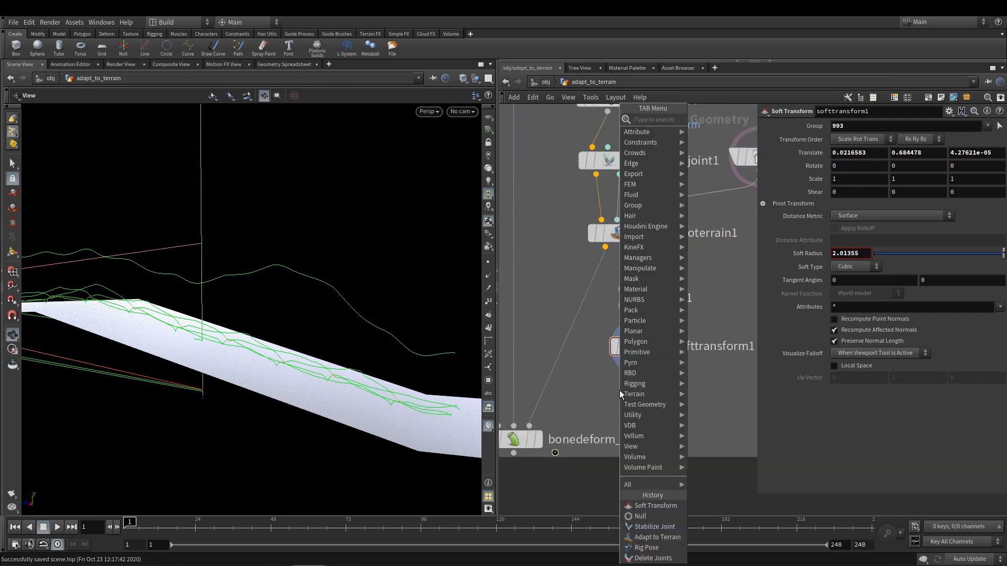
type("fbik")
key("Return")
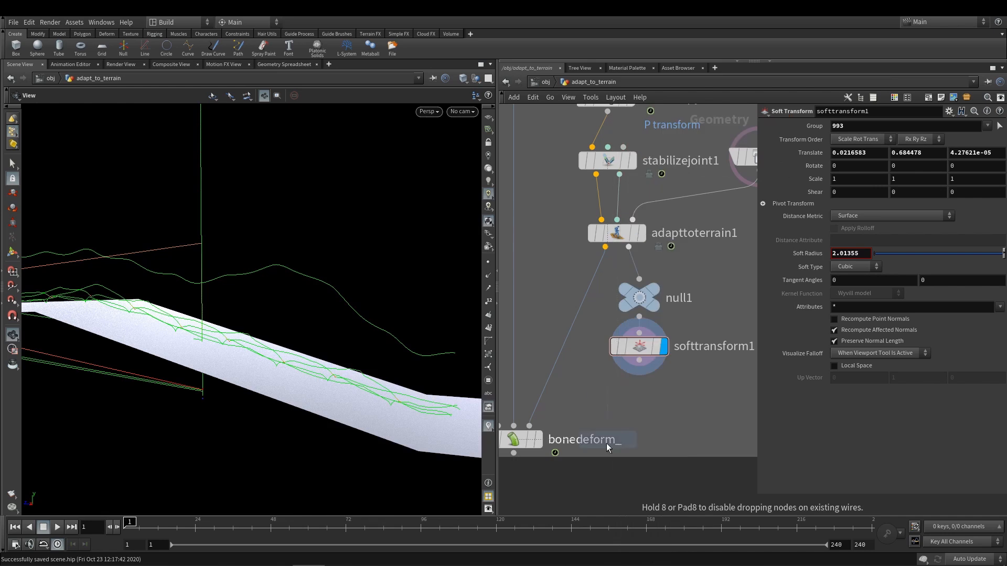
left_click(617, 416)
left_click_drag(605, 247, 605, 402)
middle_click_drag(736, 373, 698, 358)
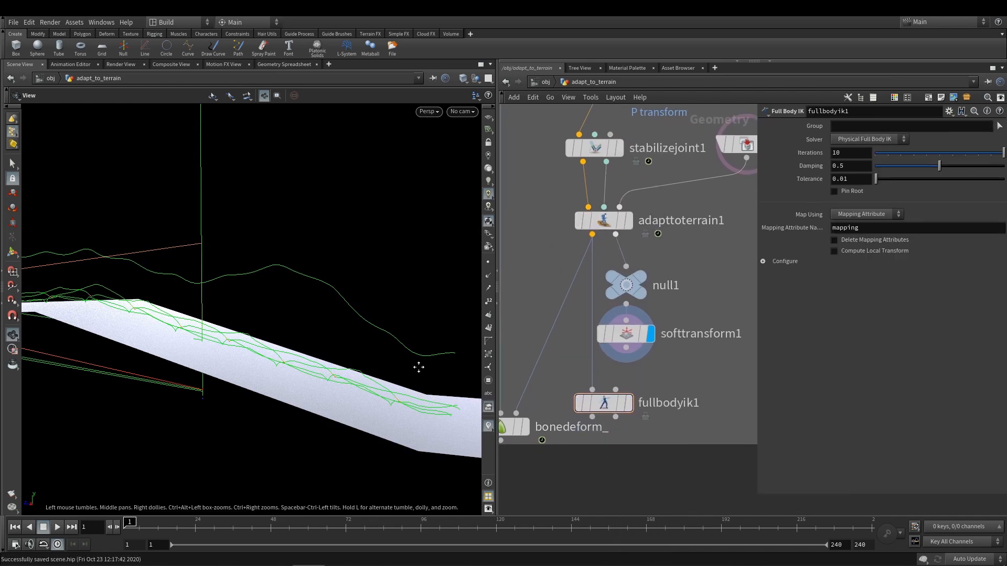
Step: Save the scene
middle_click_drag(418, 364, 407, 364)
key("Tab")
key("Escape")
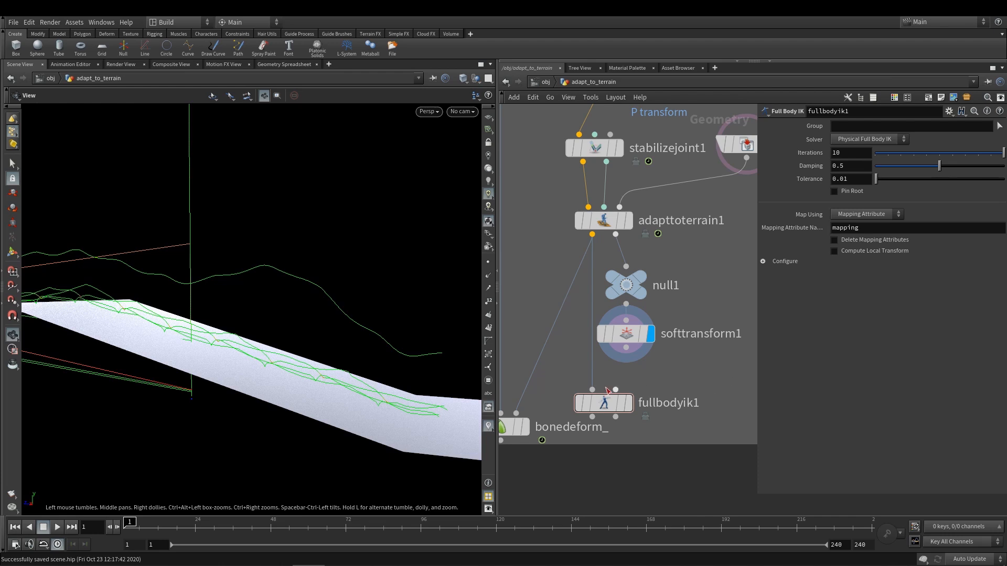
middle_click_drag(671, 364, 660, 360)
key("ctrl+s")
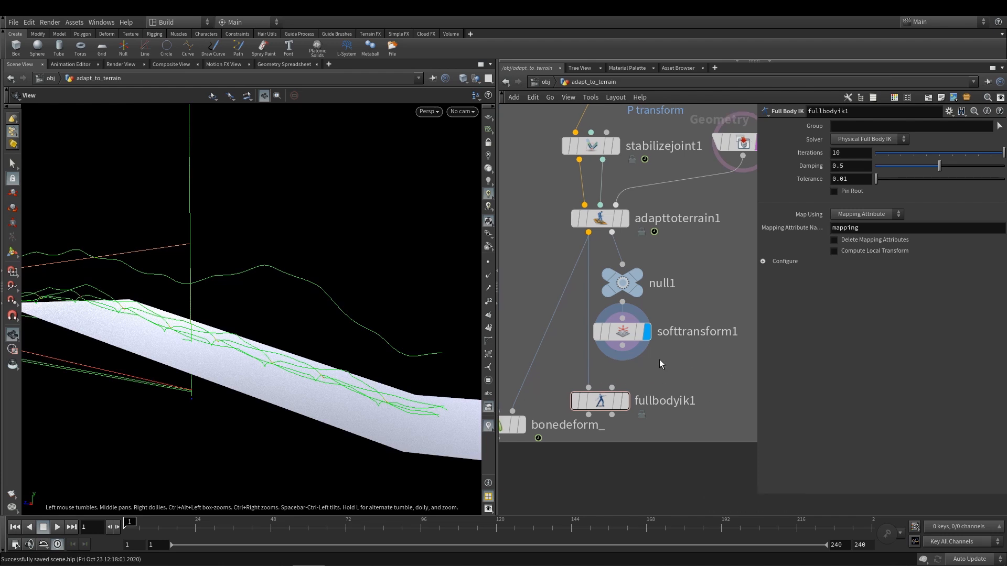
middle_click_drag(669, 356, 665, 362)
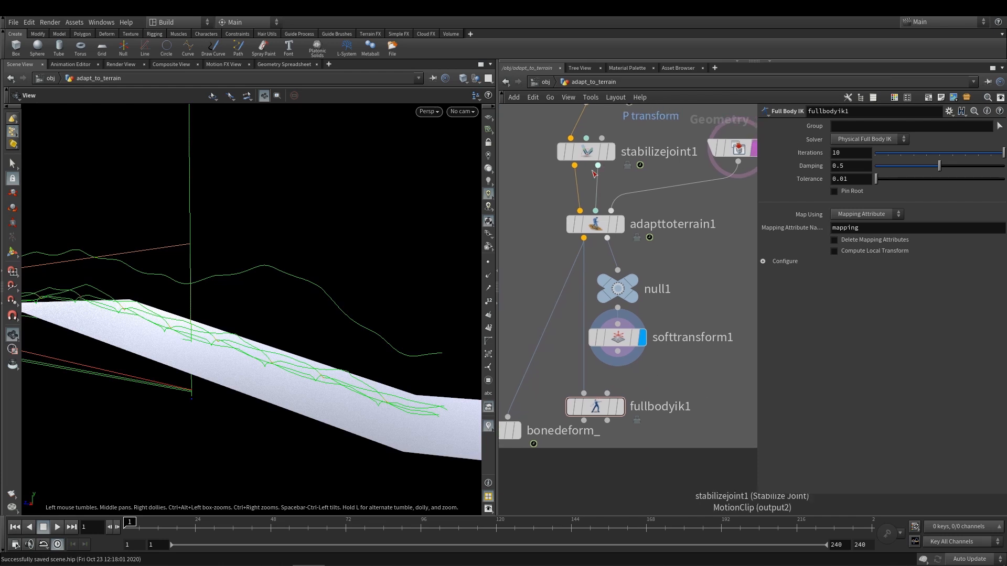
left_click(611, 210)
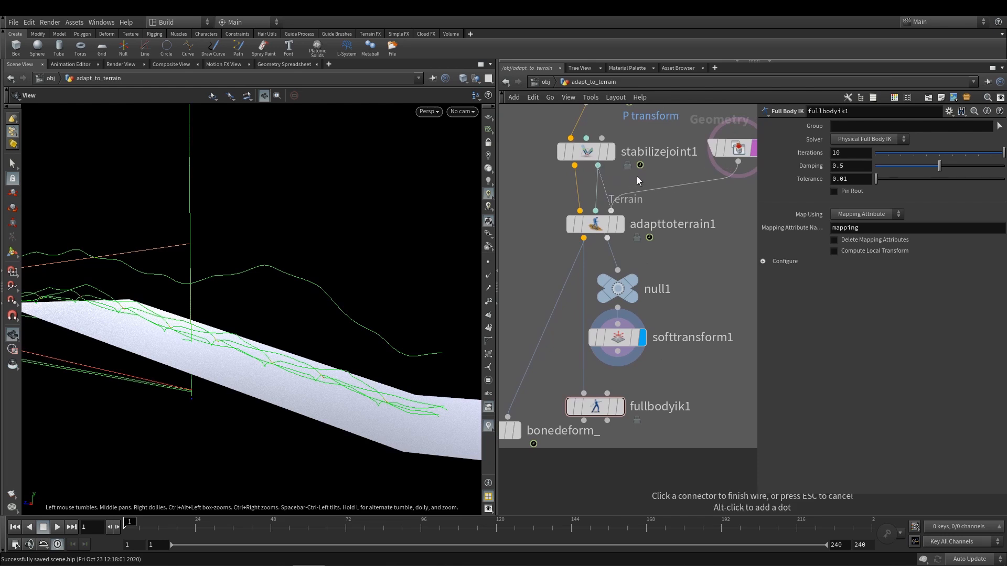
key("Escape")
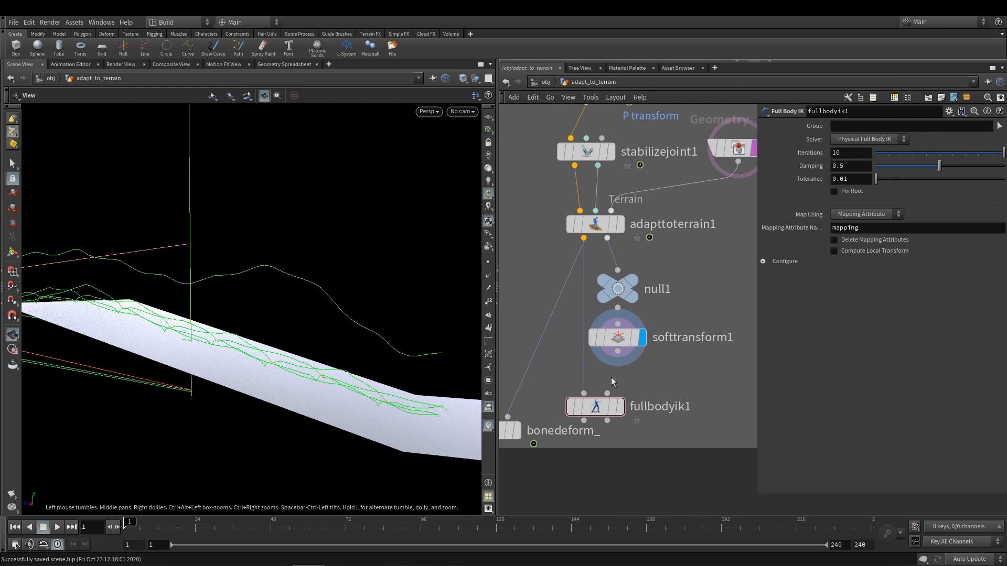
Step: Add a Blast node between softtransform1 and the second input of fullbodyik1, and display it
mouse_move(642, 312)
key("Tab")
type("blast")
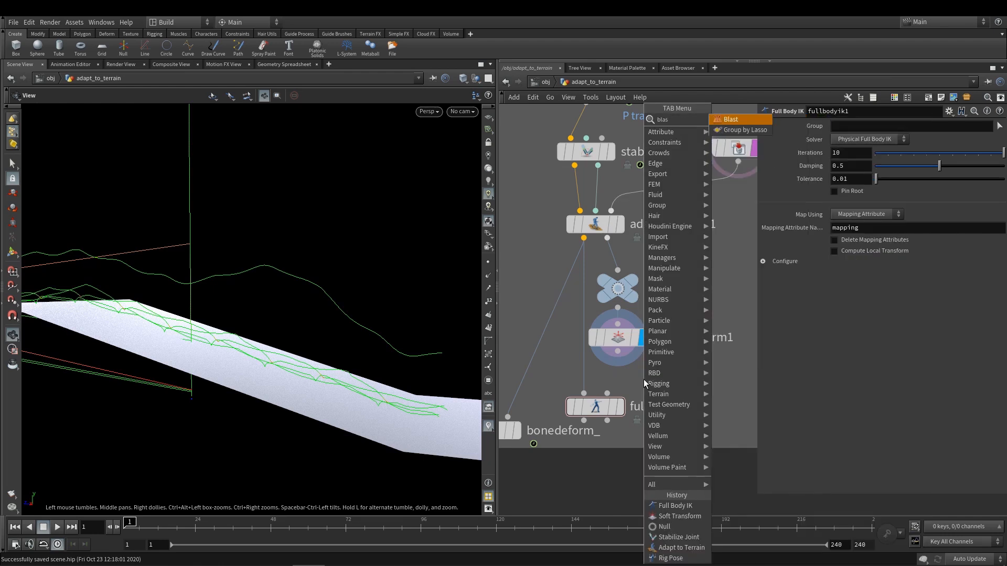
key("Return")
left_click(619, 386)
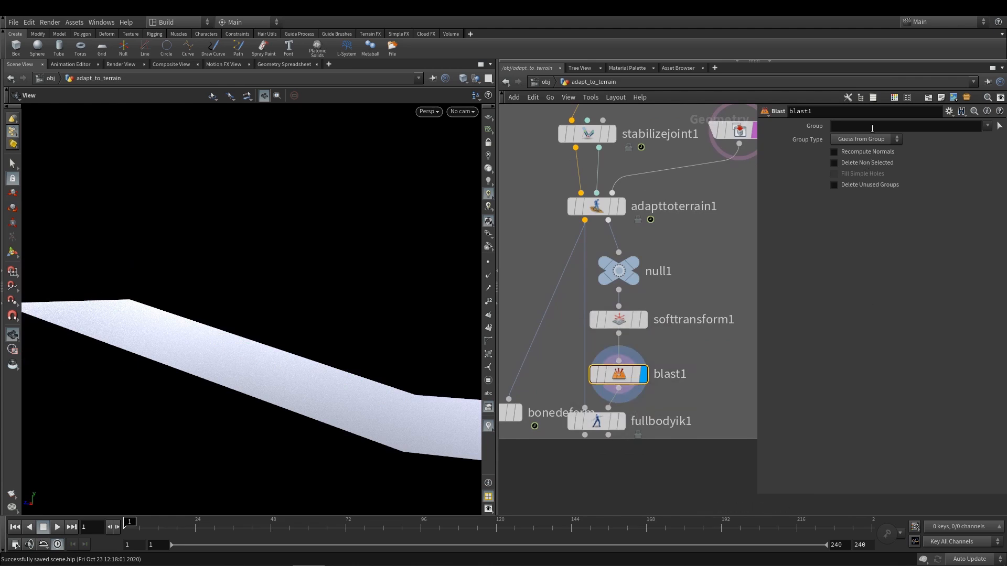
left_click(873, 137)
left_click(864, 181)
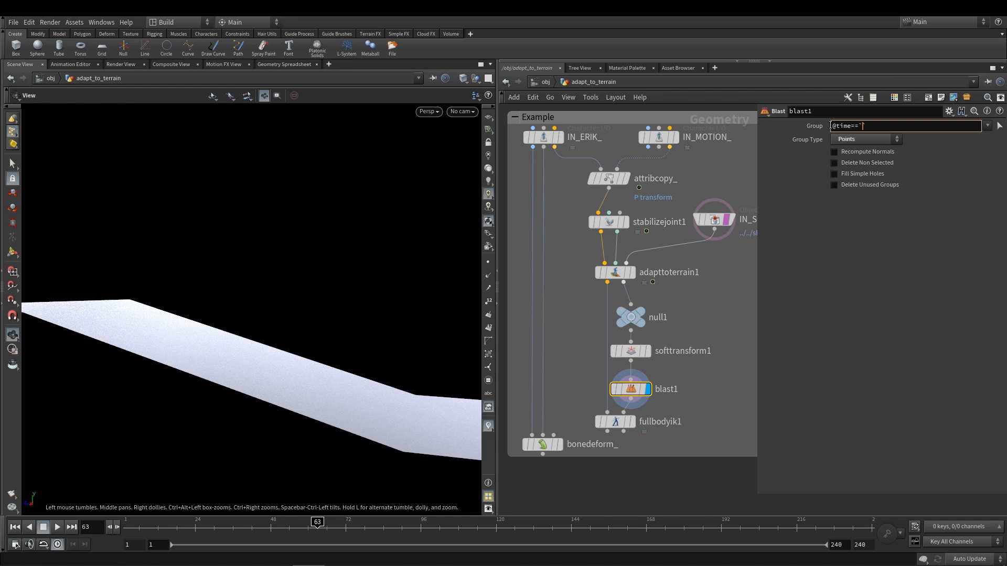
type("$F")
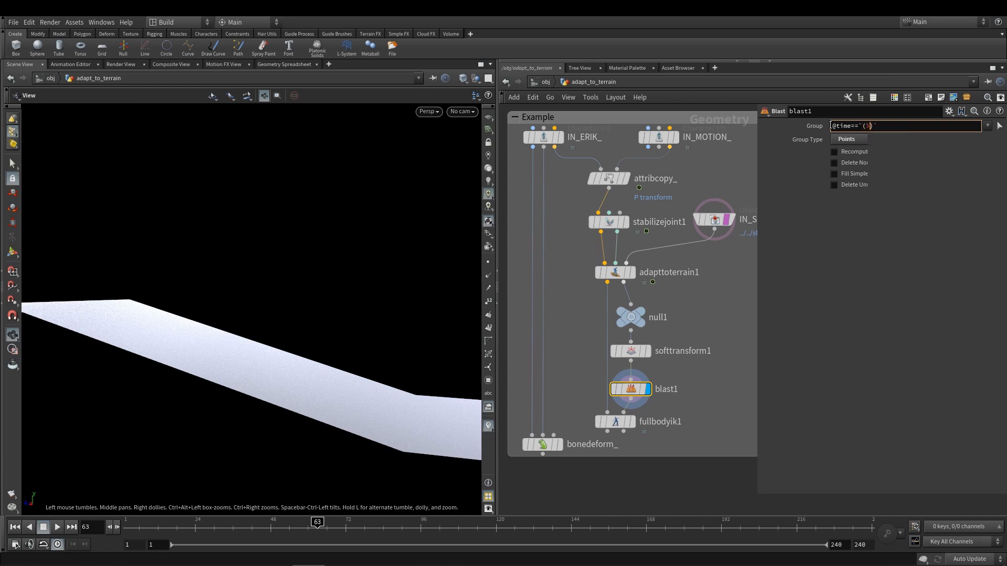
type("-1)")
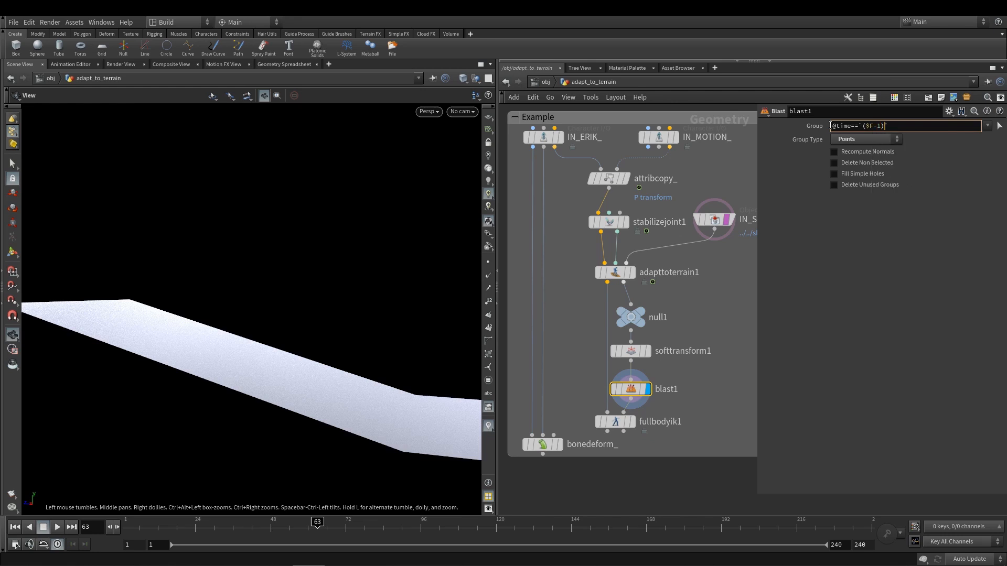
type("/$FPS")
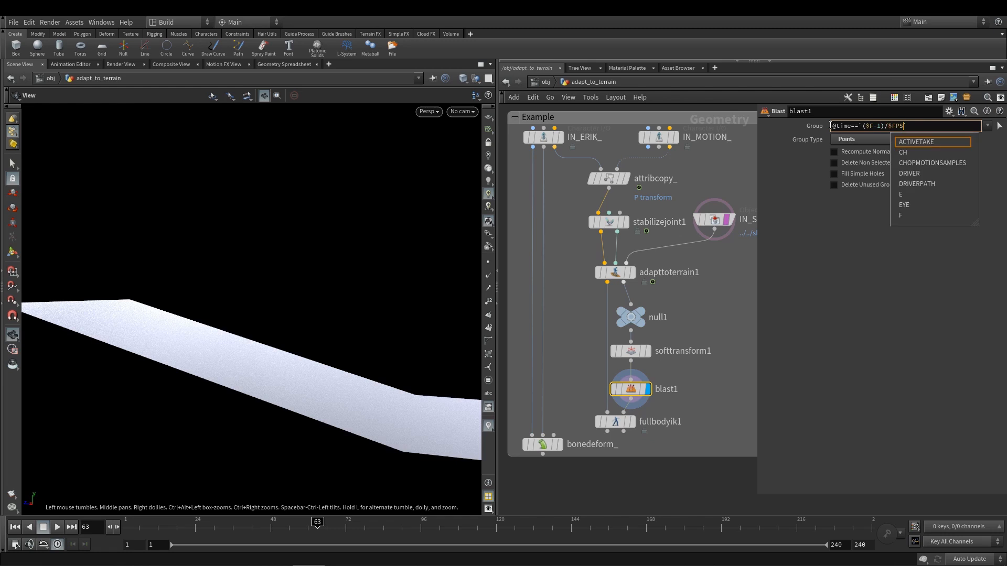
key("Return")
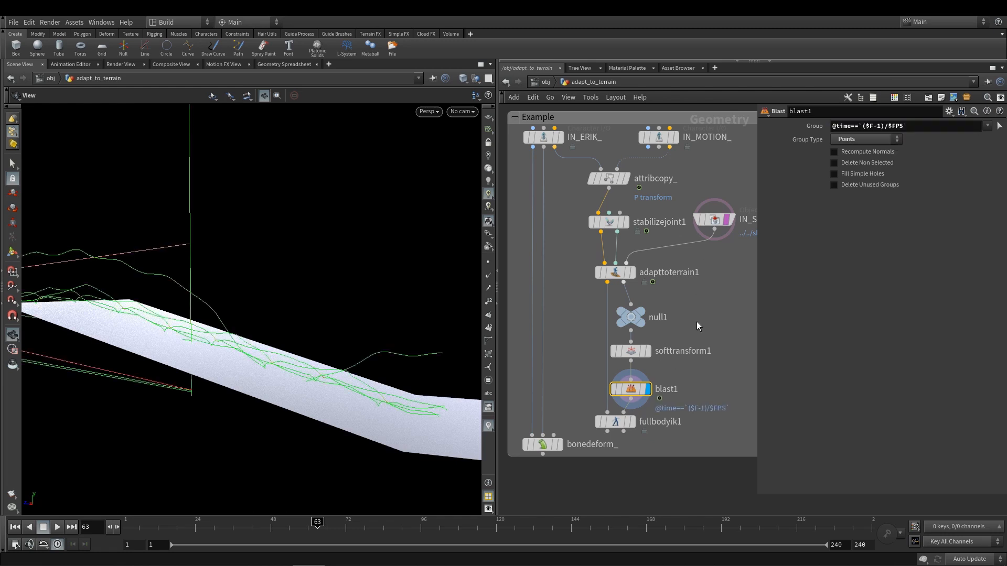
left_click(835, 162)
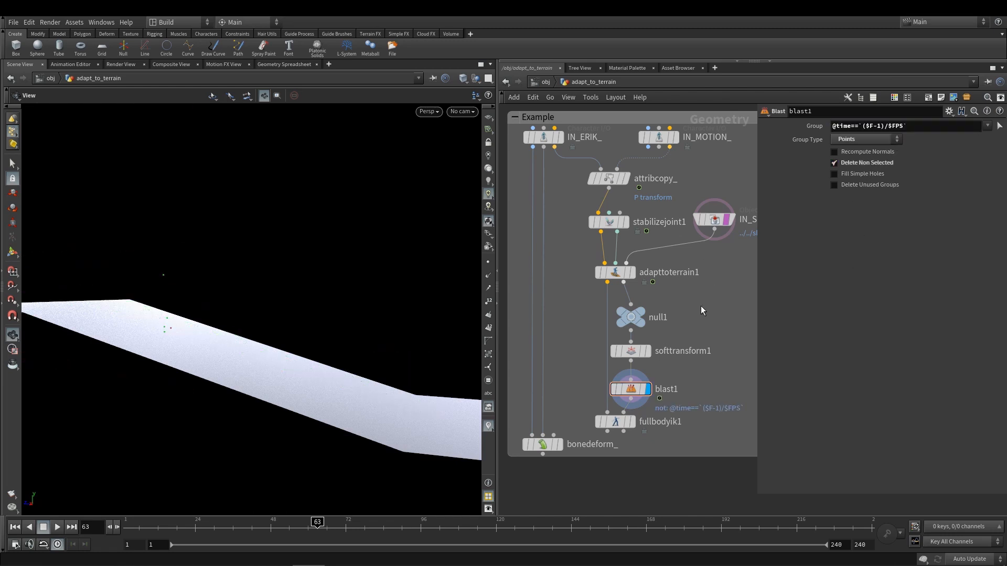
Step: Show point numbers in the viewport and play the animation to check the points kept at each frame
left_click(488, 302)
key("Down")
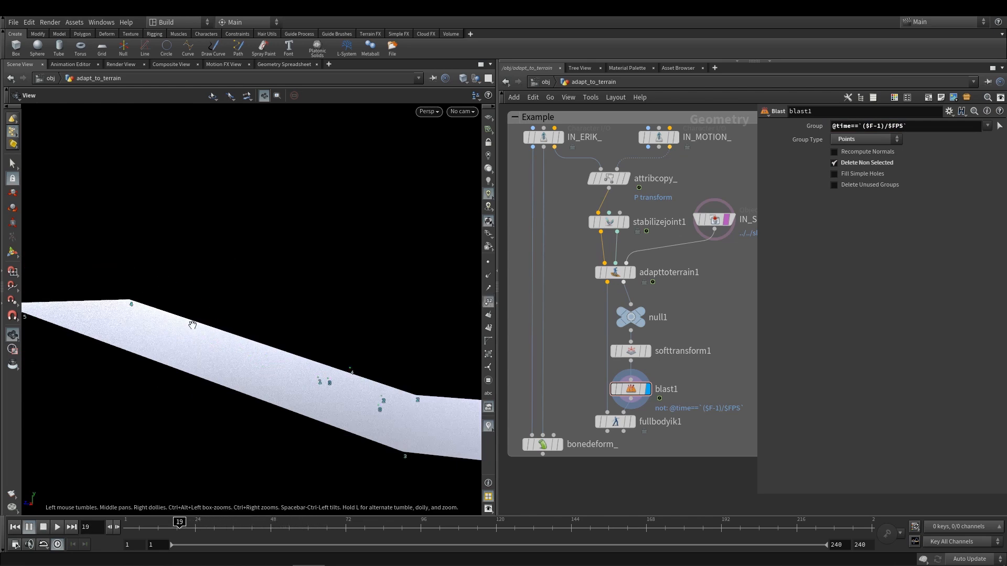
key("Right")
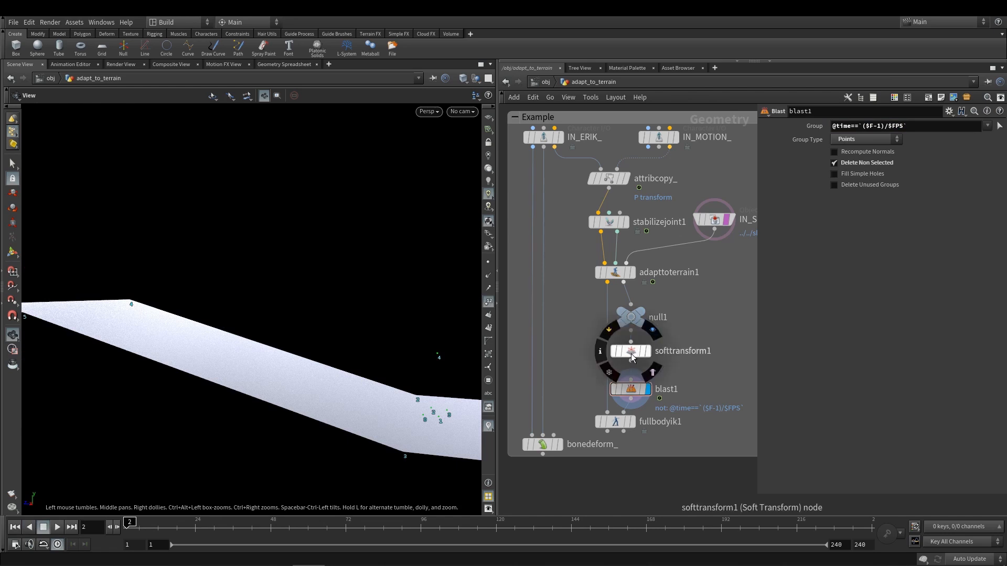
Step: Display fullbodyik1 and set its Map Using option to Match By Attribute
left_click(632, 422)
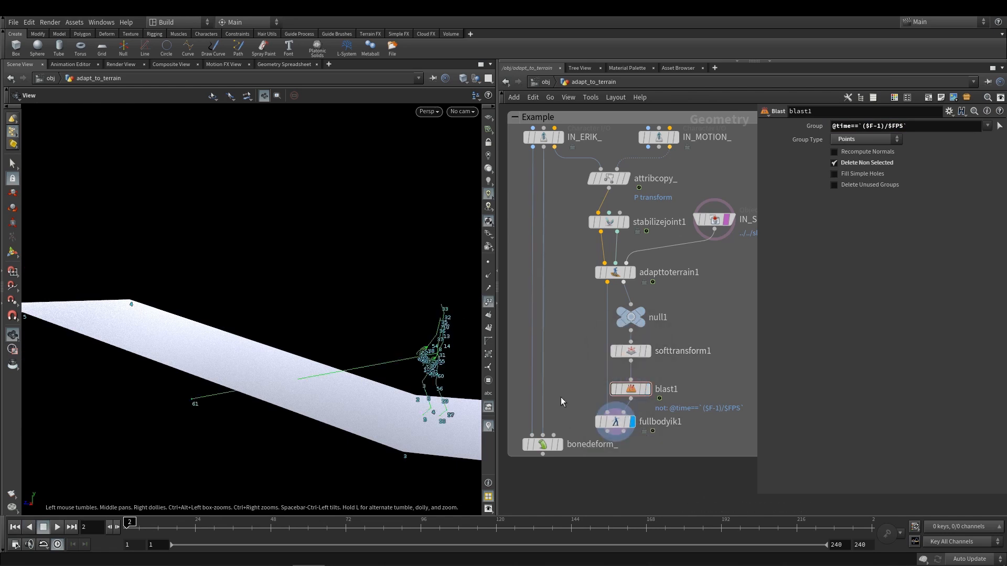
left_click(617, 422)
left_click(878, 218)
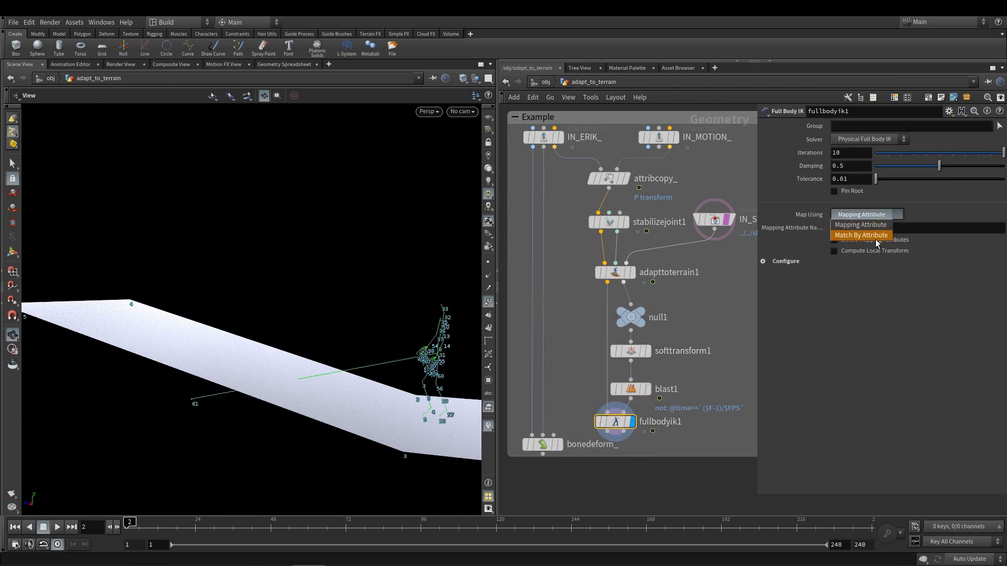
left_click(834, 234)
Step: Wire fullbodyik1's first output into the deform pose input of bonedeform_ and display bonedeform_
left_click(608, 432)
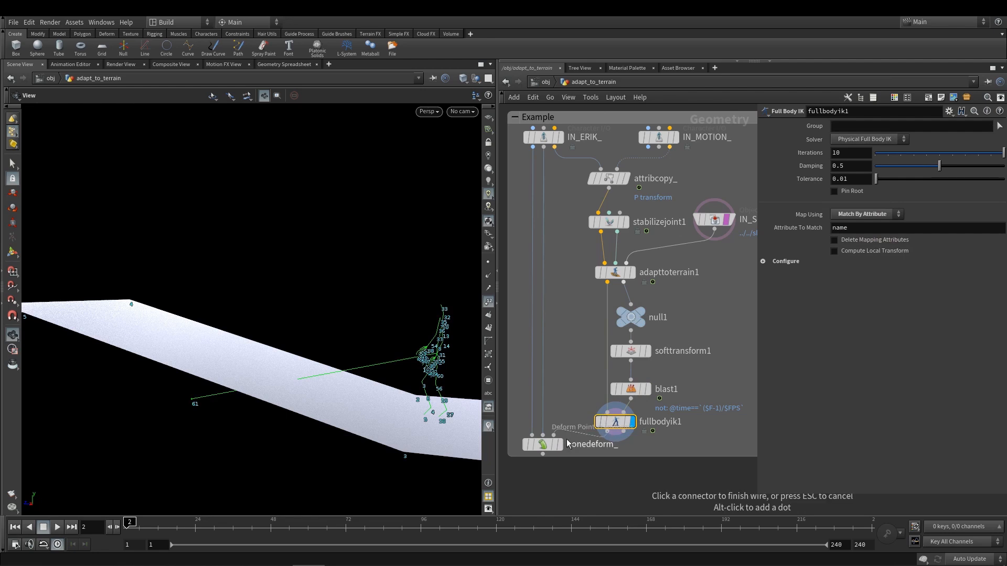
left_click(554, 436)
left_click(560, 445)
left_click(543, 445)
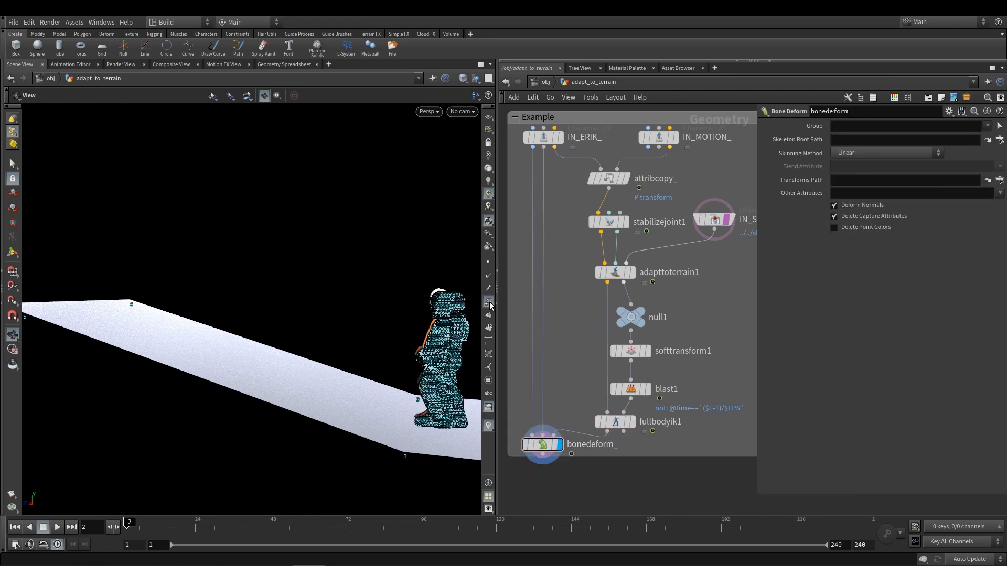
Step: Adjust softtransform1 in the viewport so its Y translate is about -0.74
left_click(631, 351)
key("Return")
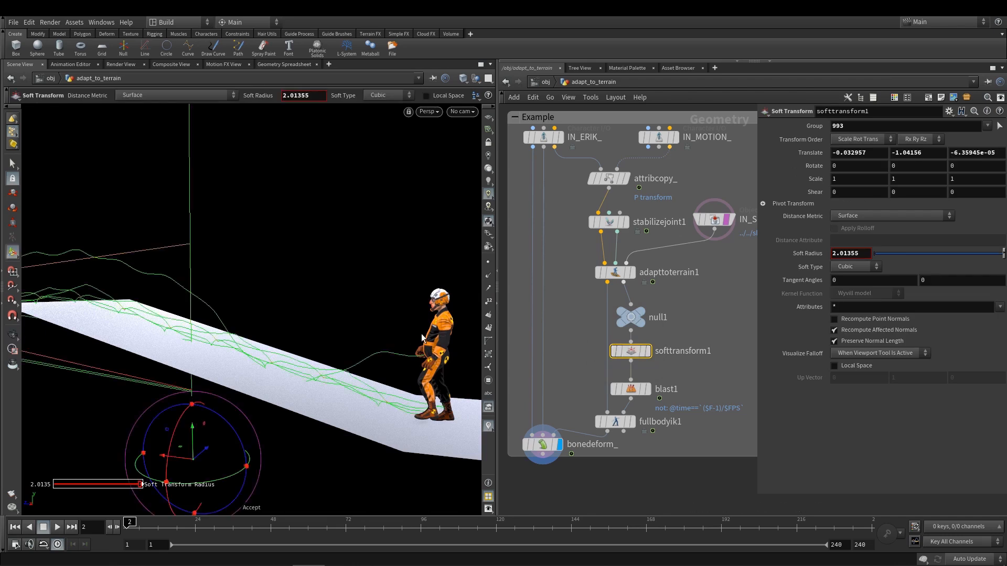
mouse_move(203, 437)
left_mouse_down()
mouse_move(190, 398)
mouse_move(197, 428)
left_mouse_up()
key("Escape")
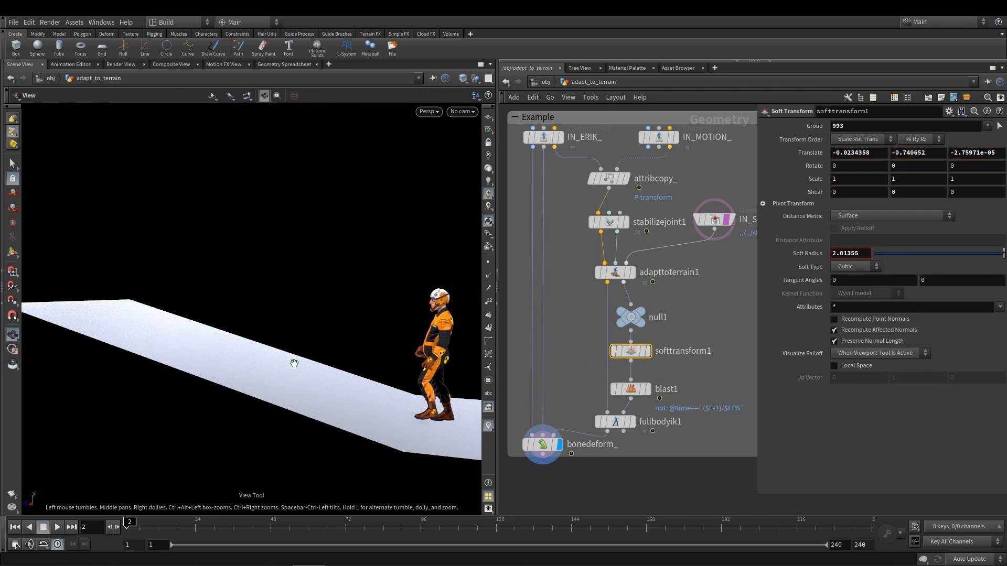
Step: Play the animation forward and backward to check how the character follows the edited motion path
key("Up")
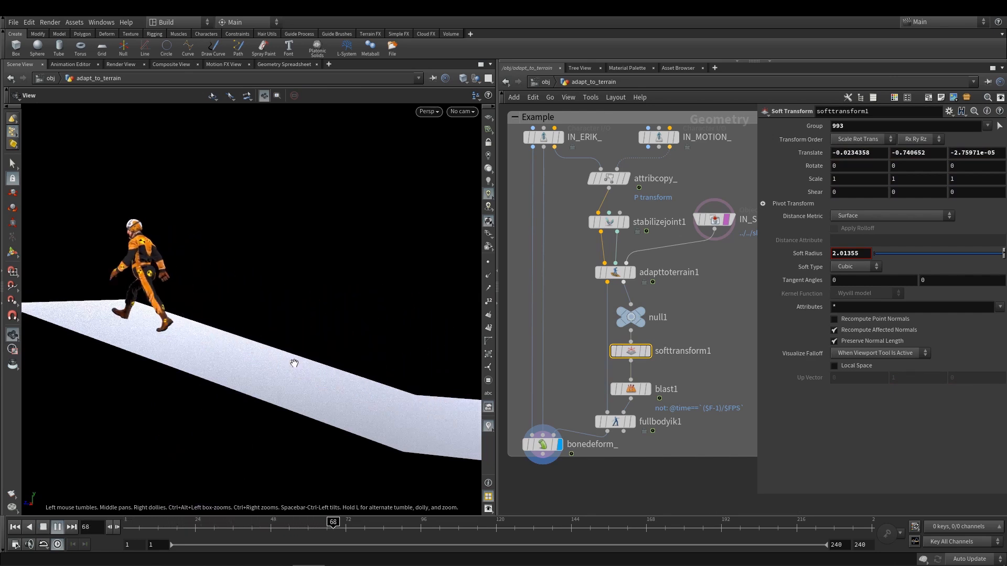
key("Up")
key("ctrl+Left")
key("Up")
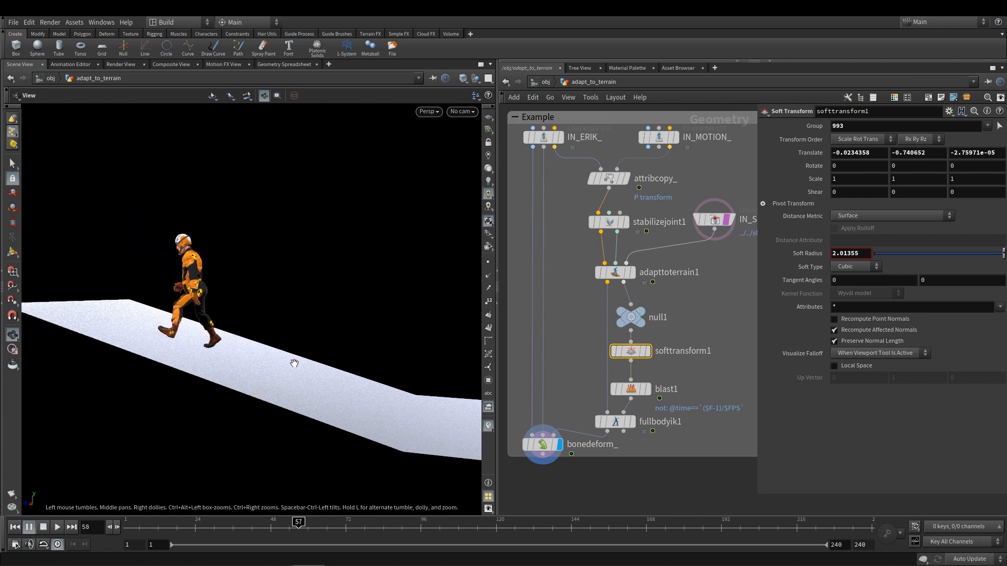
key("Down")
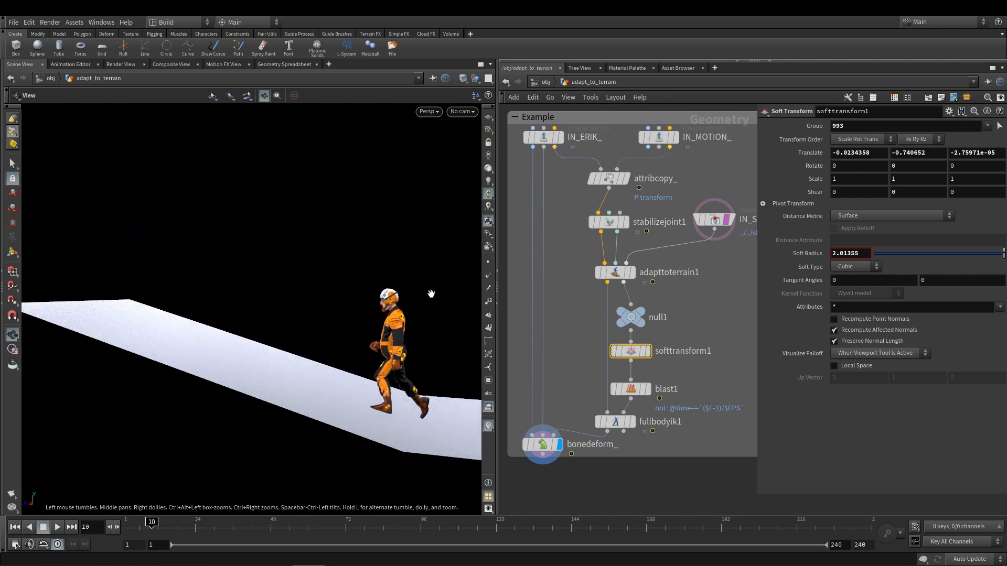
Step: Set the iterations of fullbodyik1 to 100
mouse_move(618, 271)
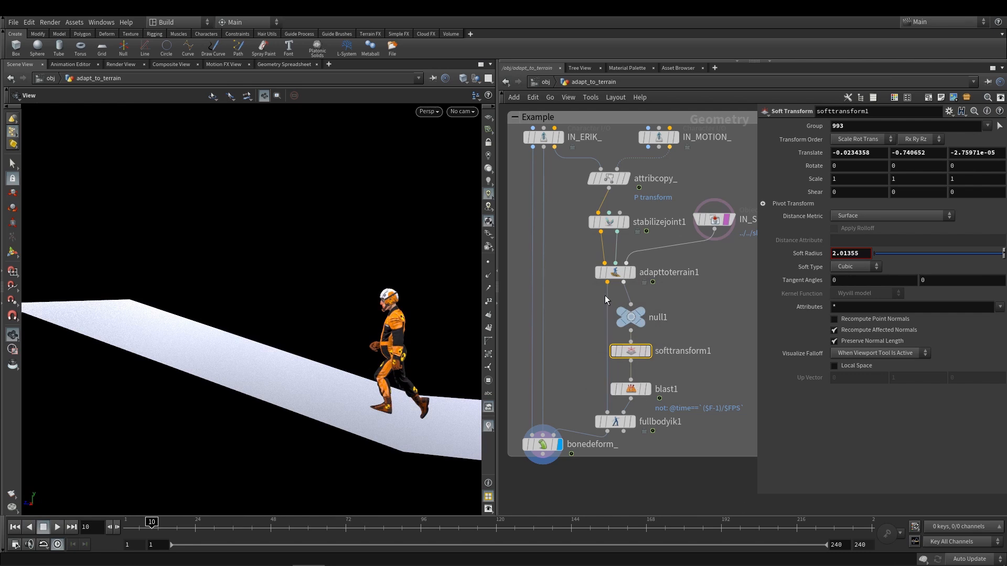
left_click(619, 423)
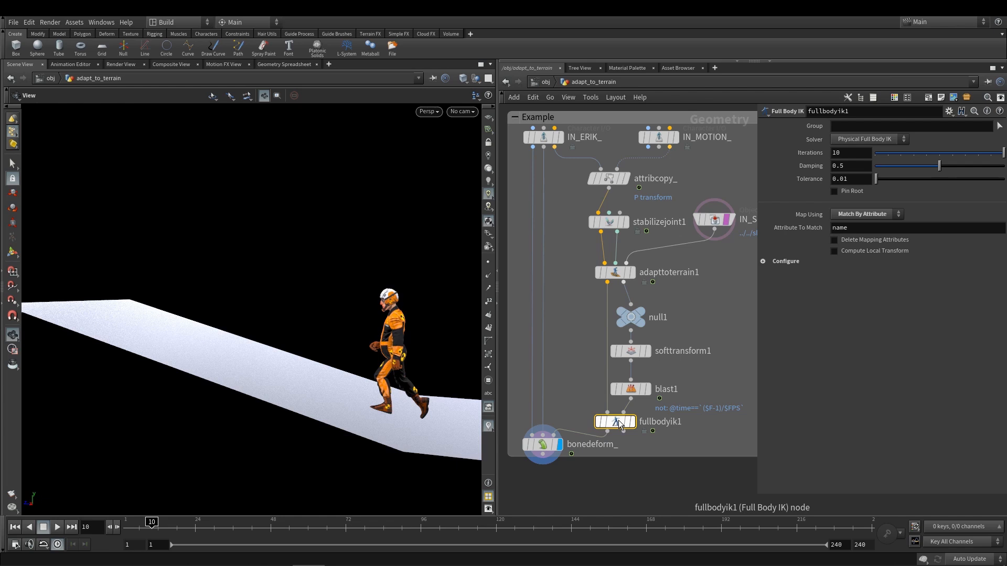
left_click(852, 154)
type("100")
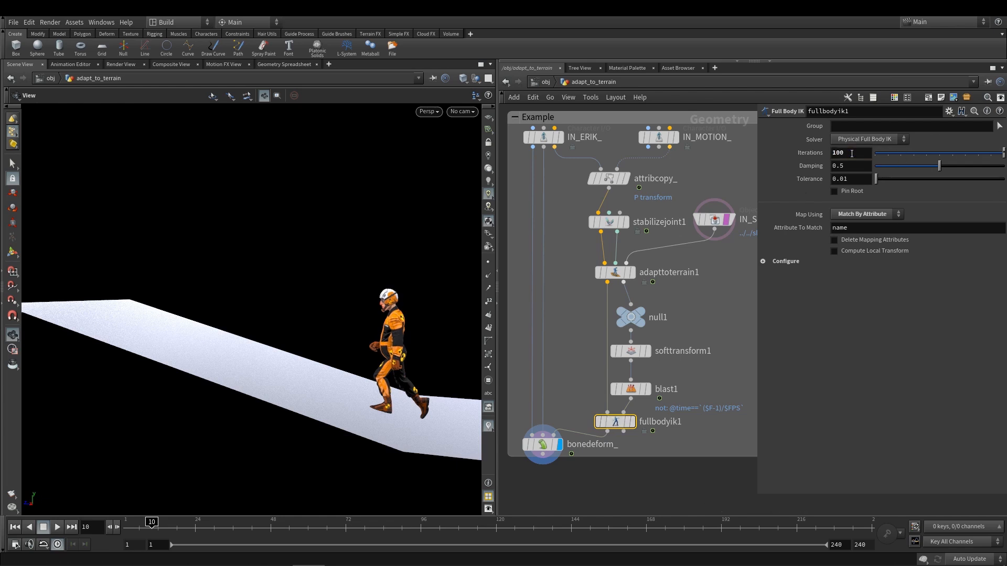
Step: Play the animation in both directions to check the Full Body IK solve on the slope
key("Right")
key("Up")
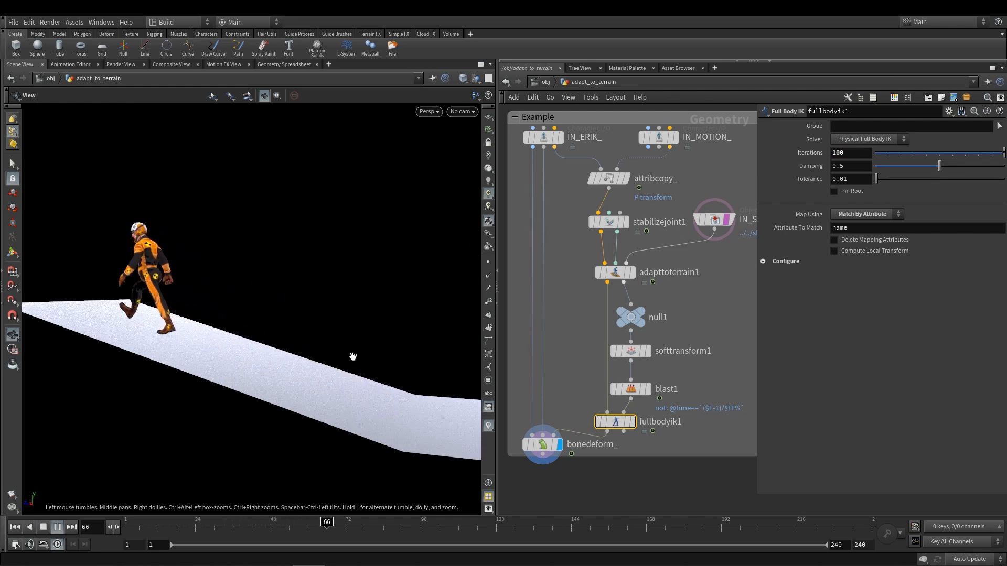
key("Down")
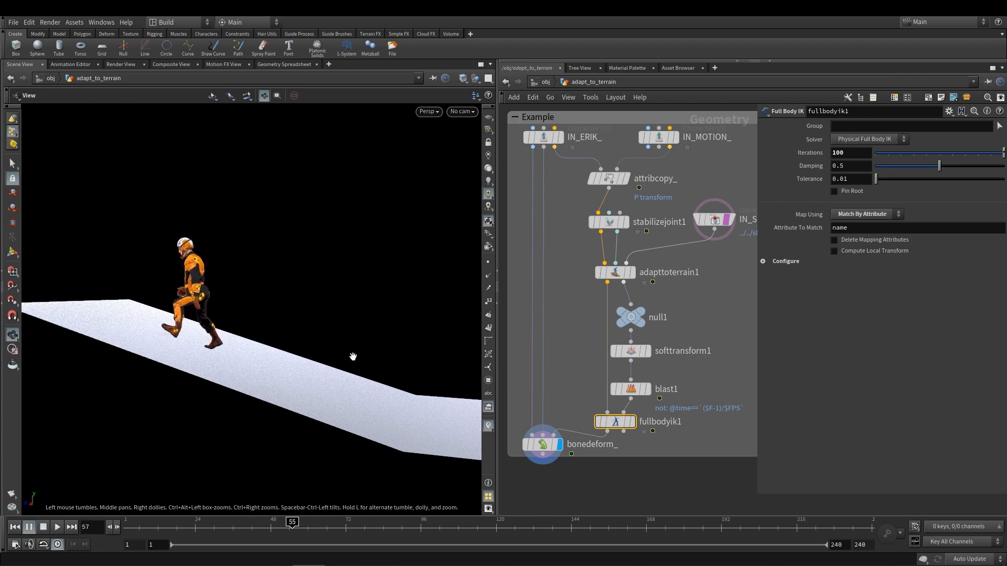
key("Down")
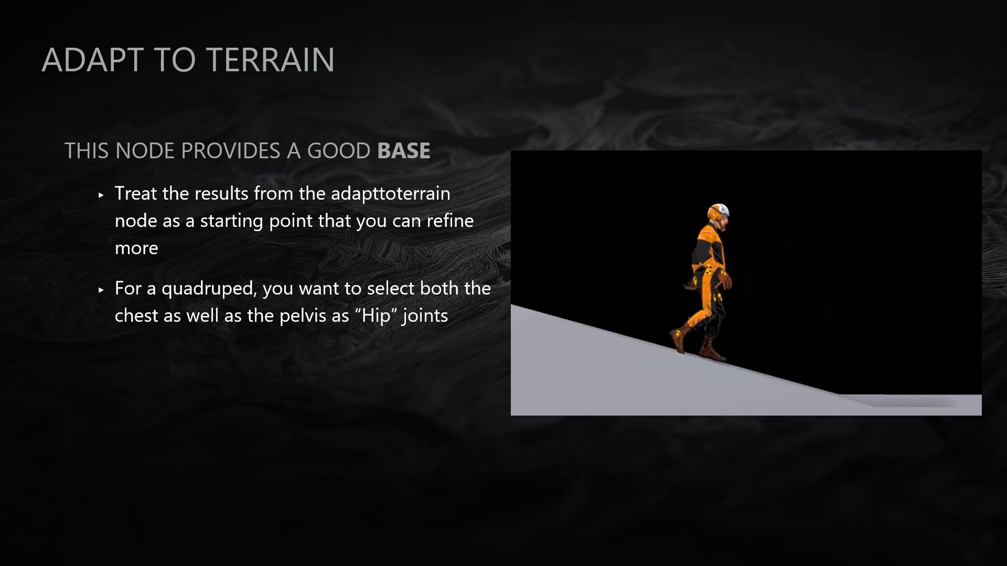
key("Right")
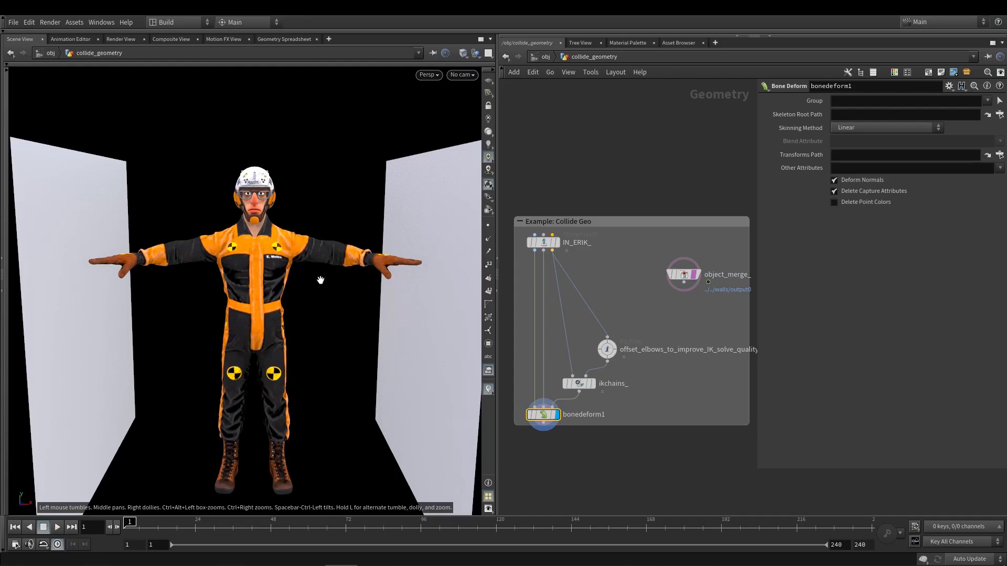
right_click_drag(283, 273, 73, 199)
middle_click_drag(73, 199, 61, 174)
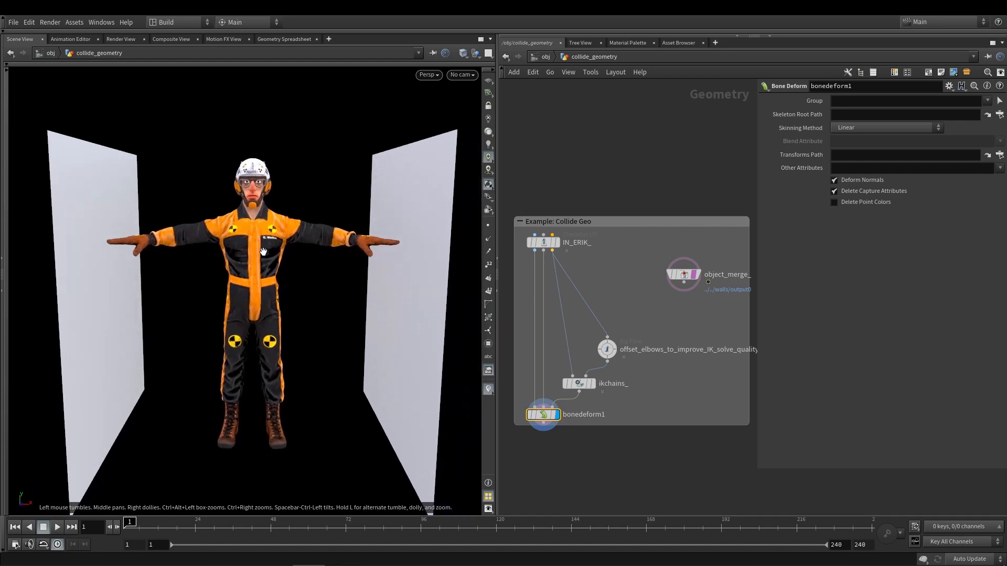
Step: Scrub the timeline from frame 1 to frame 6 and back to check how the walls move around the character
left_click_drag(60, 173, 50, 168)
left_click_drag(248, 244, 252, 245)
right_click_drag(252, 245, 233, 243)
left_click_drag(243, 241, 245, 241)
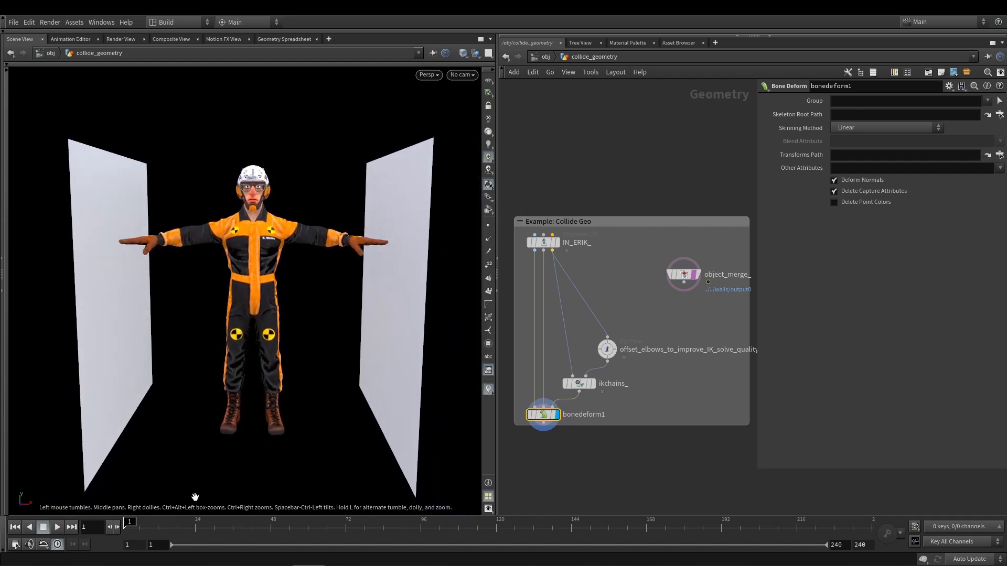
mouse_move(131, 524)
left_mouse_down()
mouse_move(188, 524)
mouse_move(139, 524)
left_mouse_up()
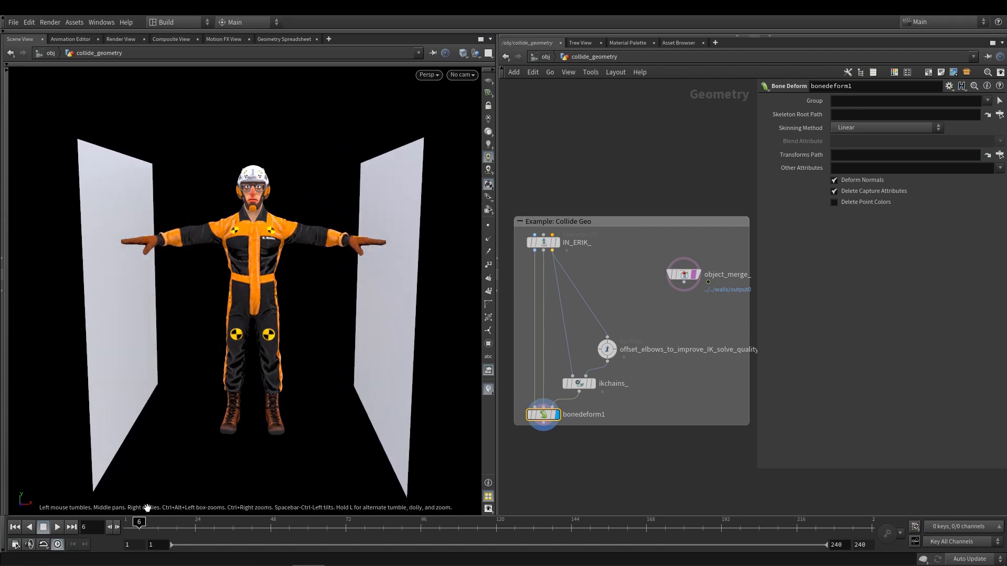
mouse_move(140, 522)
left_mouse_down()
mouse_move(183, 523)
mouse_move(126, 523)
left_mouse_up()
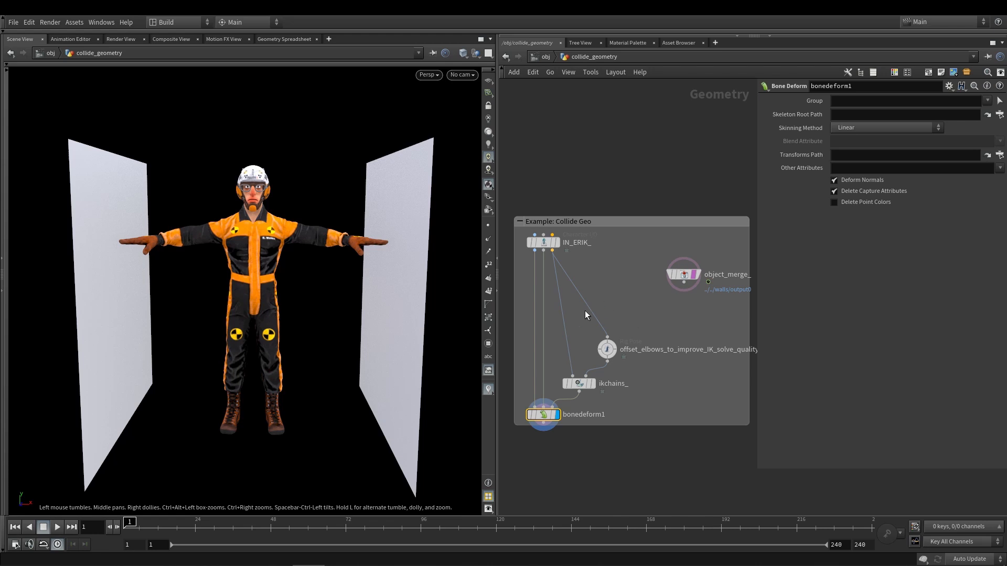
Step: Inspect the ikchains_ node and the elbow offset Rig Pose, displaying its joints on the character in the viewport
mouse_move(591, 389)
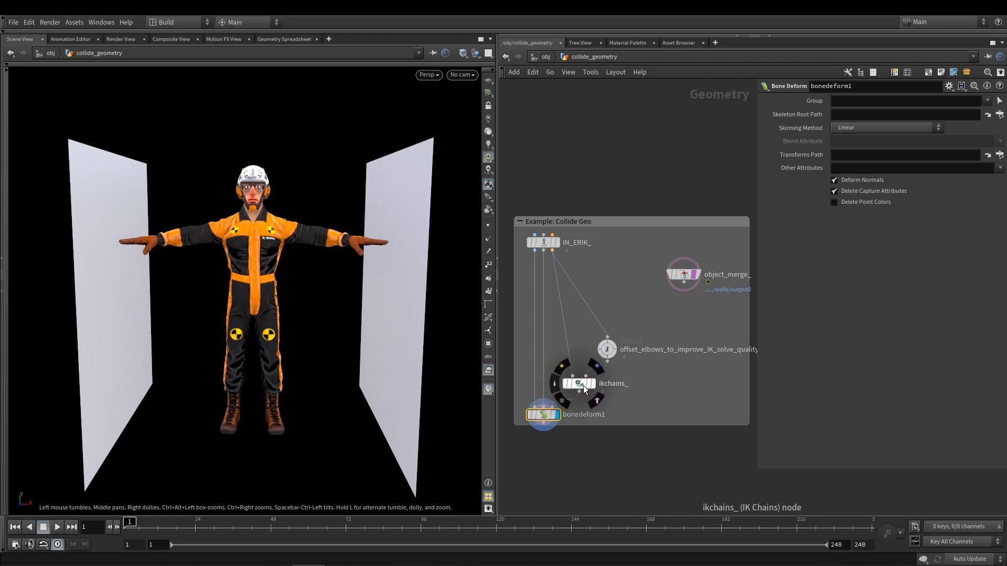
left_click(581, 385)
left_click(607, 349)
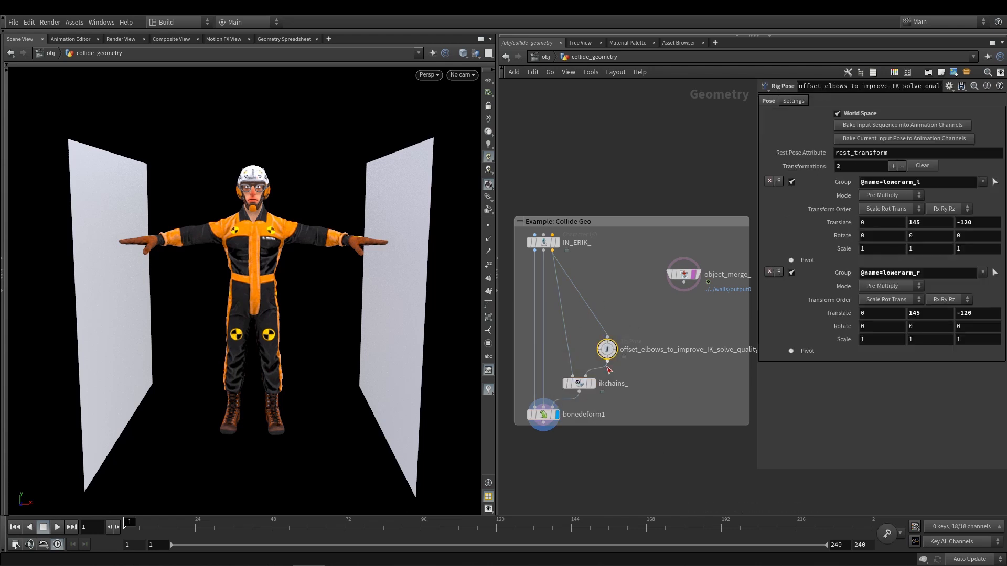
key("Return")
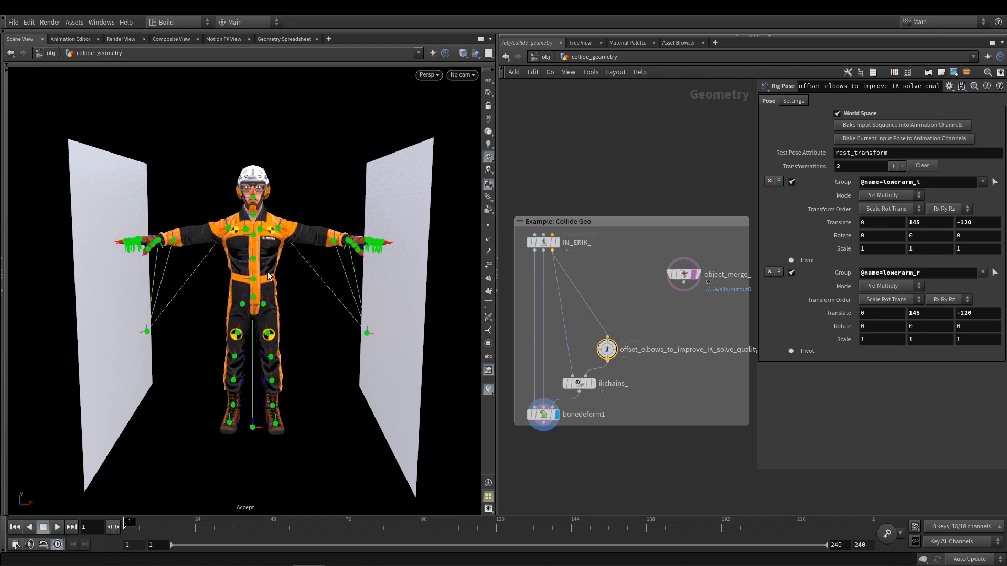
mouse_move(271, 277)
left_mouse_down()
mouse_move(266, 331)
mouse_move(268, 278)
left_mouse_up()
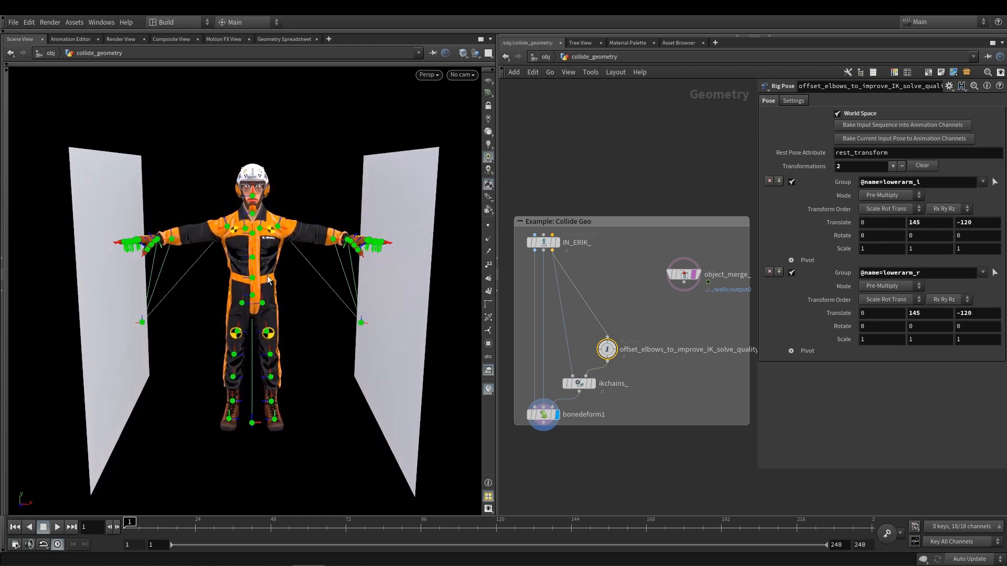
Step: Insert a Rig Attribute VOP between IN_ERIK_ and the elbow offset Rig Pose
key("Tab")
type("rig attrib")
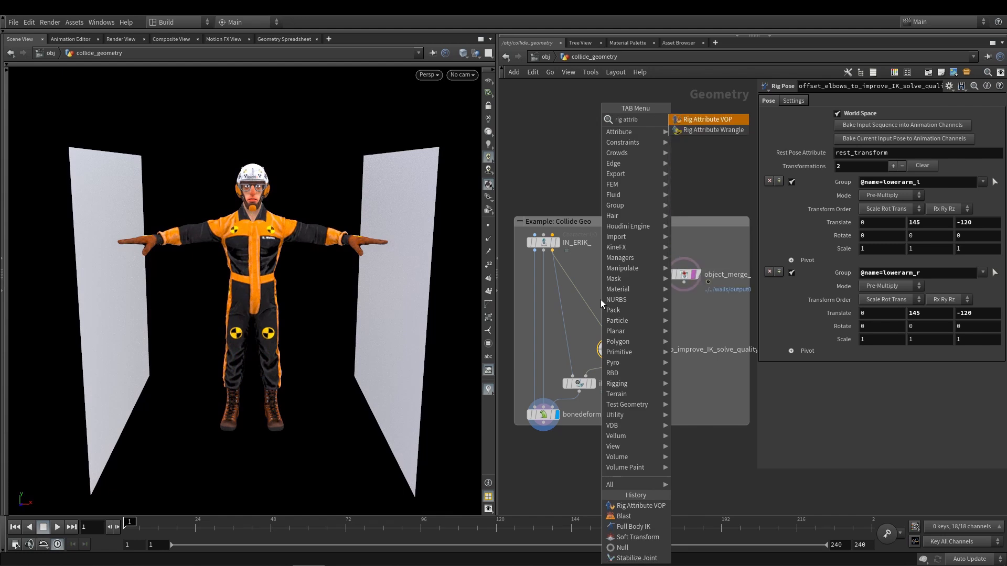
key("Return")
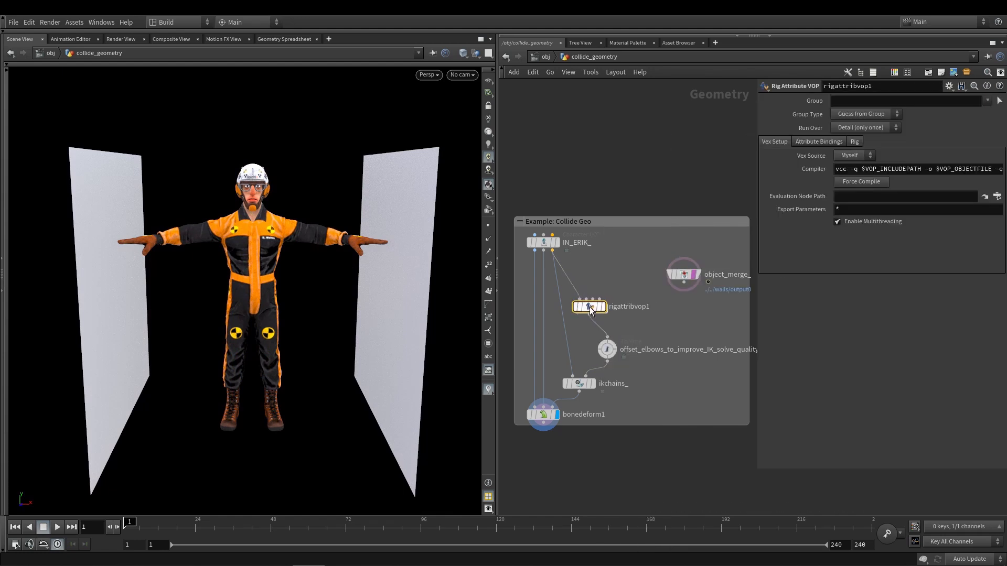
scroll(612, 313, "up", 3)
left_click(612, 312)
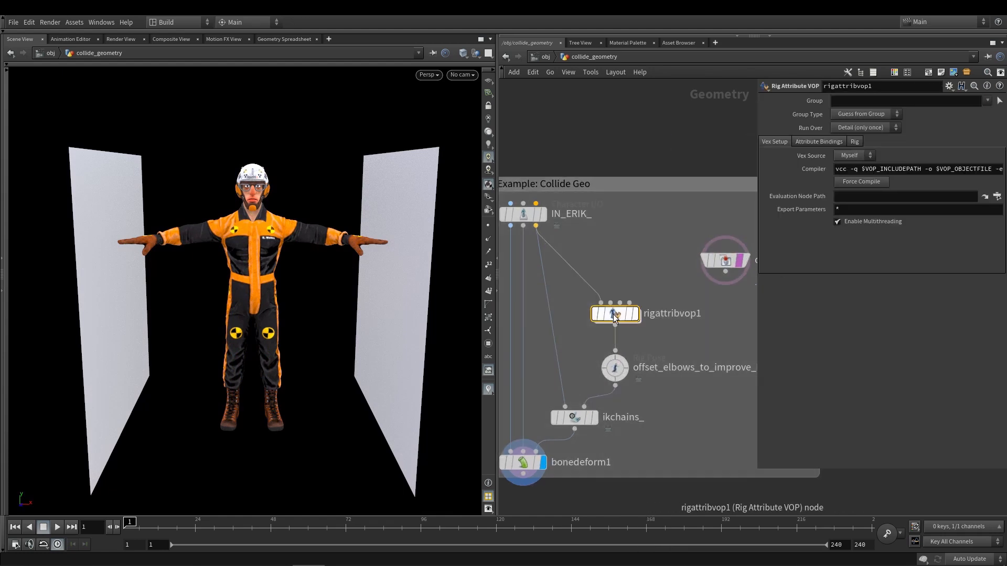
Step: Disable output interaction for rigattribvop1 and add Get Point Transform nodes for hand_r and hand_l inside it
right_click(329, 292)
mouse_move(358, 307)
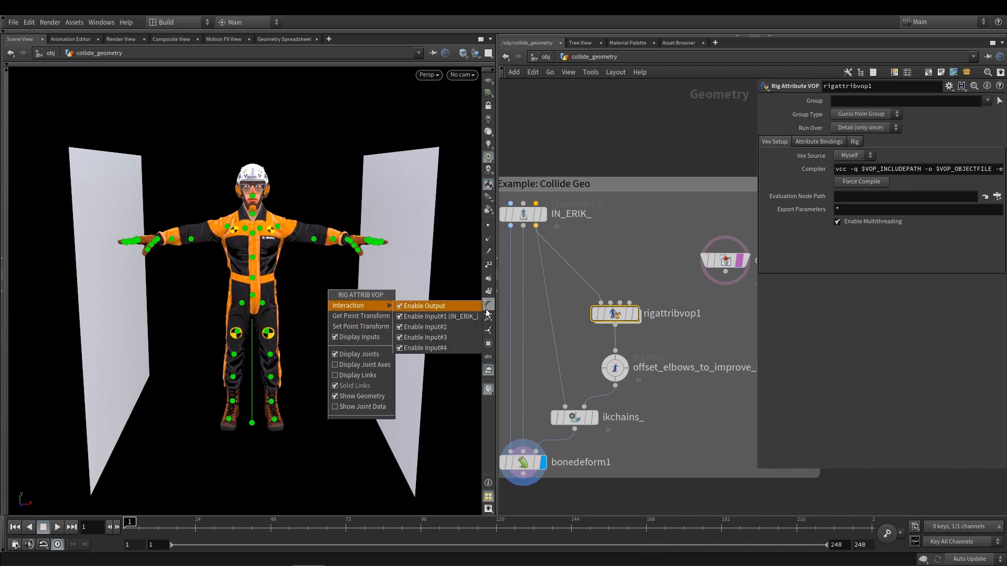
left_click(464, 306)
double_click(615, 313)
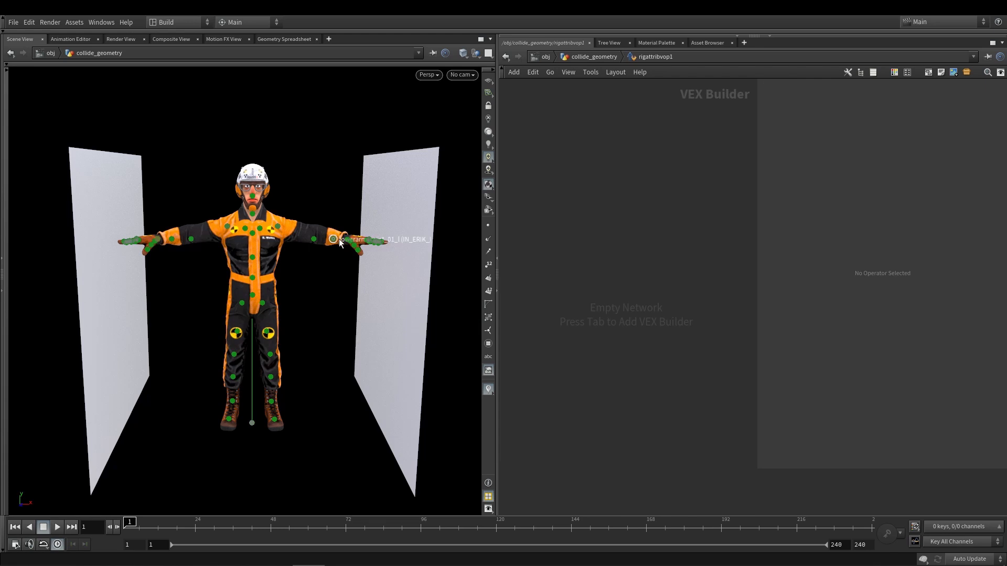
left_click_drag(346, 243, 632, 270)
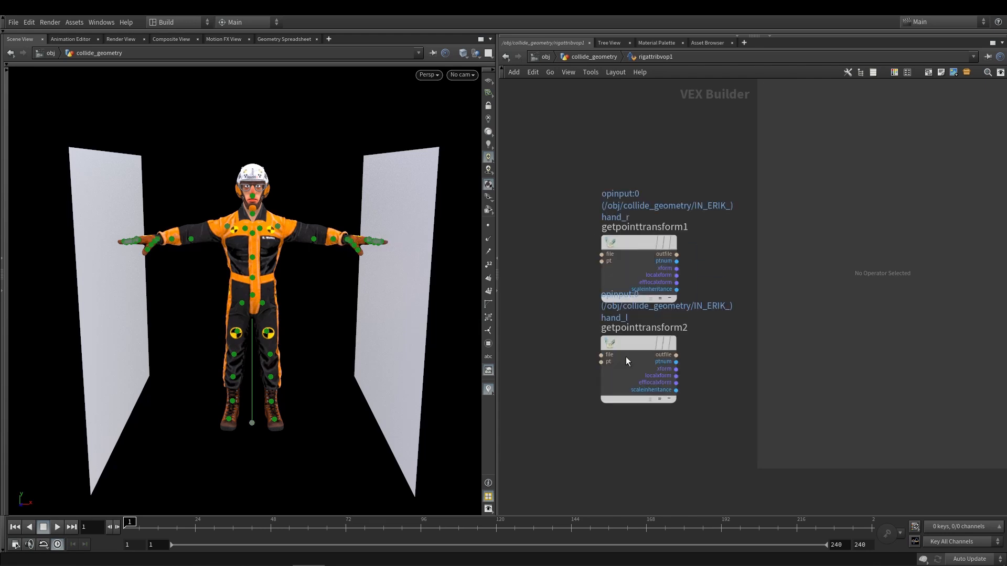
scroll(602, 225, "down", 2)
left_click(602, 226)
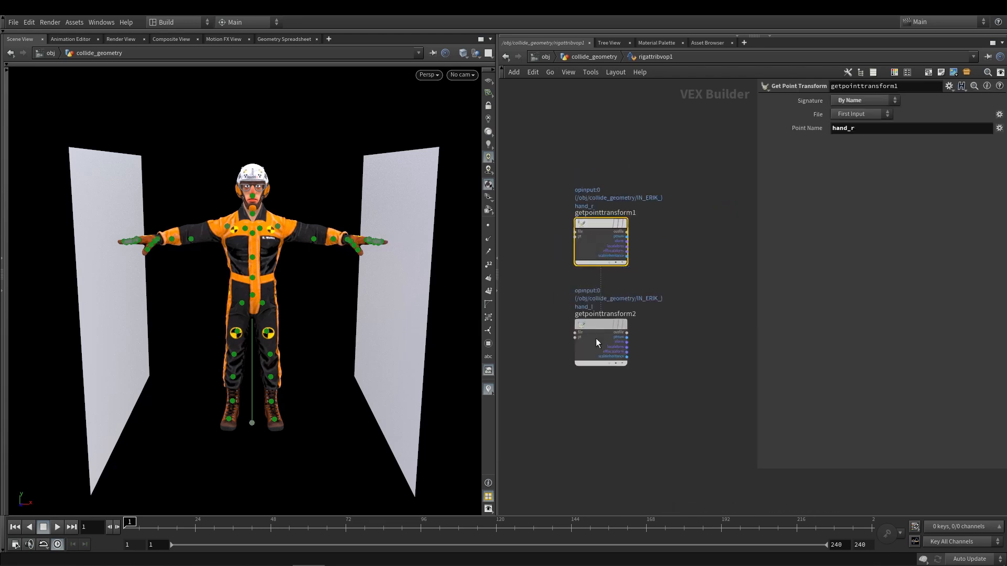
Step: Add a Collide Geometry node and a Set Point Transform node beside the hand_r Get Point Transform
scroll(634, 305, "up", 3)
key("Tab")
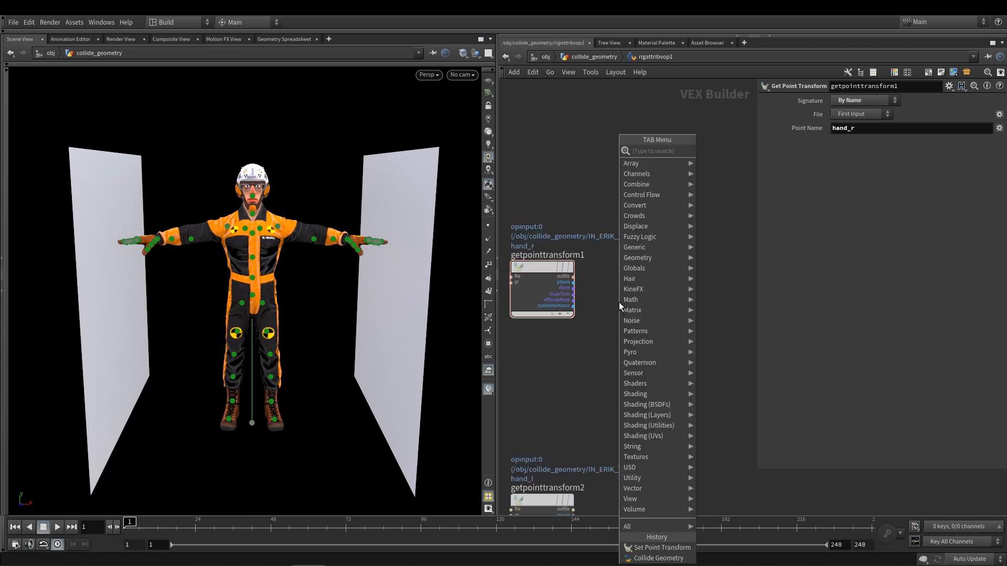
type("collide")
key("Return")
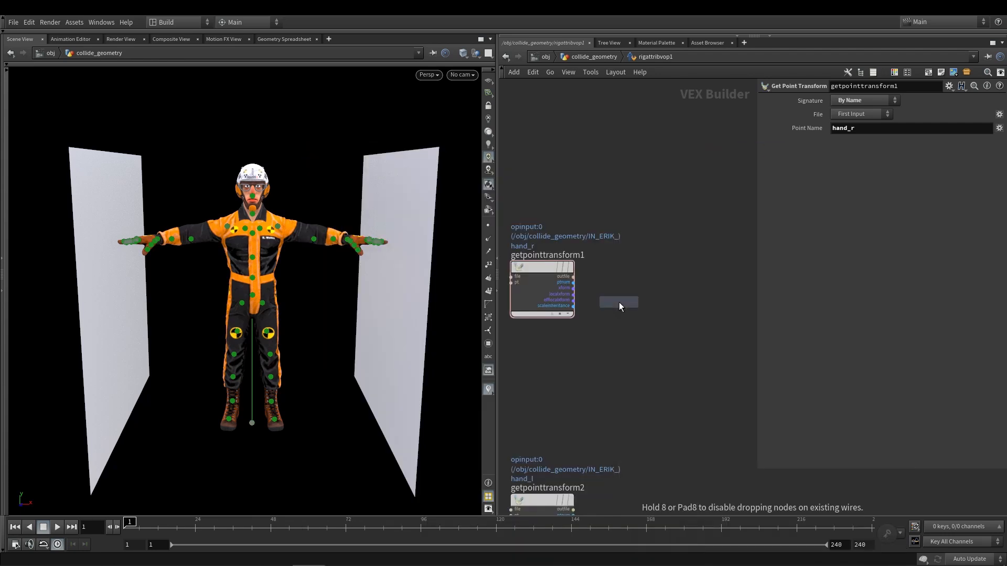
left_click(619, 312)
key("Tab")
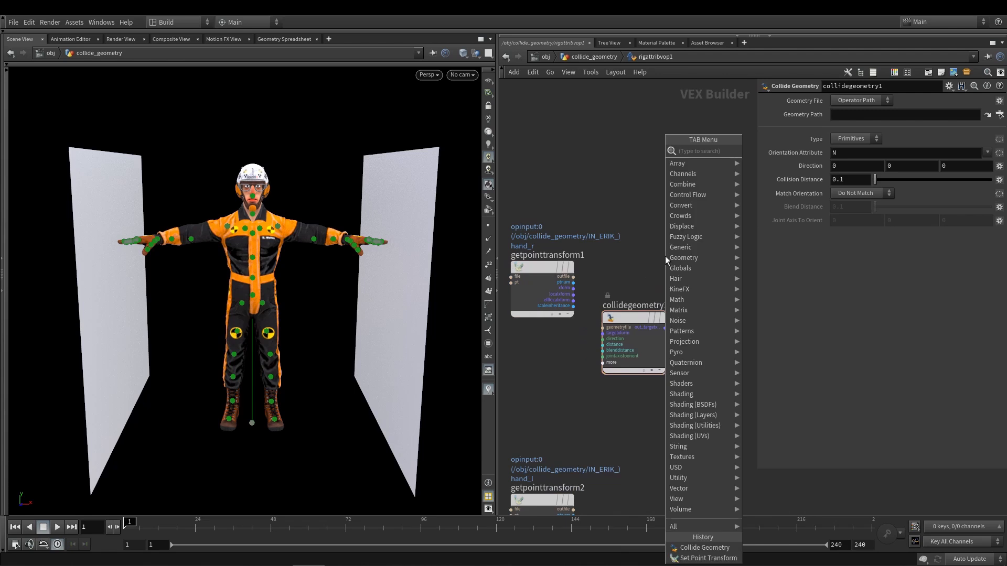
type("set")
key("Return")
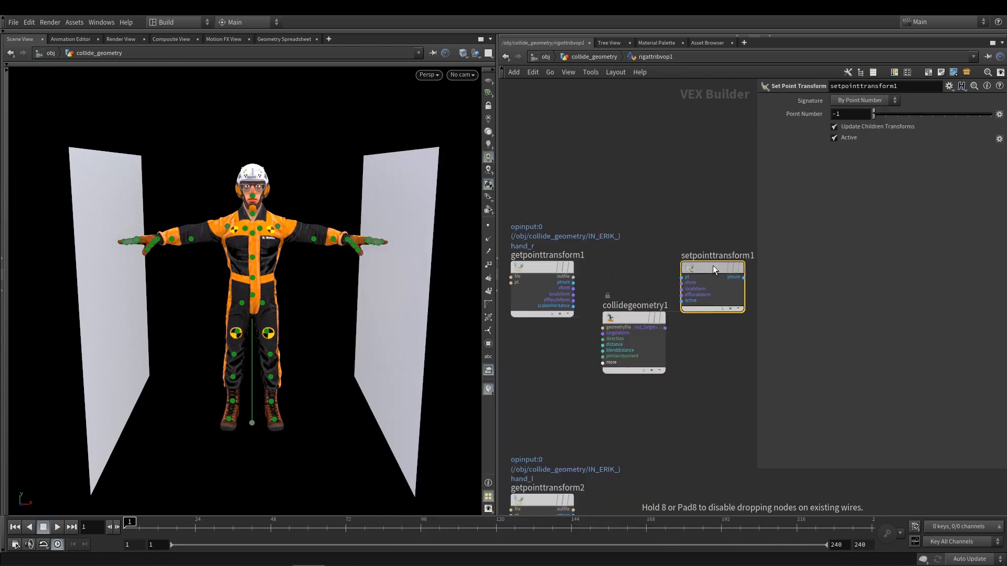
left_click(713, 265)
Step: Wire hand_r's ptnum to setpointtransform1's pt, and route its xform through collidegeometry1's targetxform into setpointtransform1's xform
left_click(574, 282)
left_click(682, 277)
left_click(574, 288)
scroll(568, 300, "up", 2)
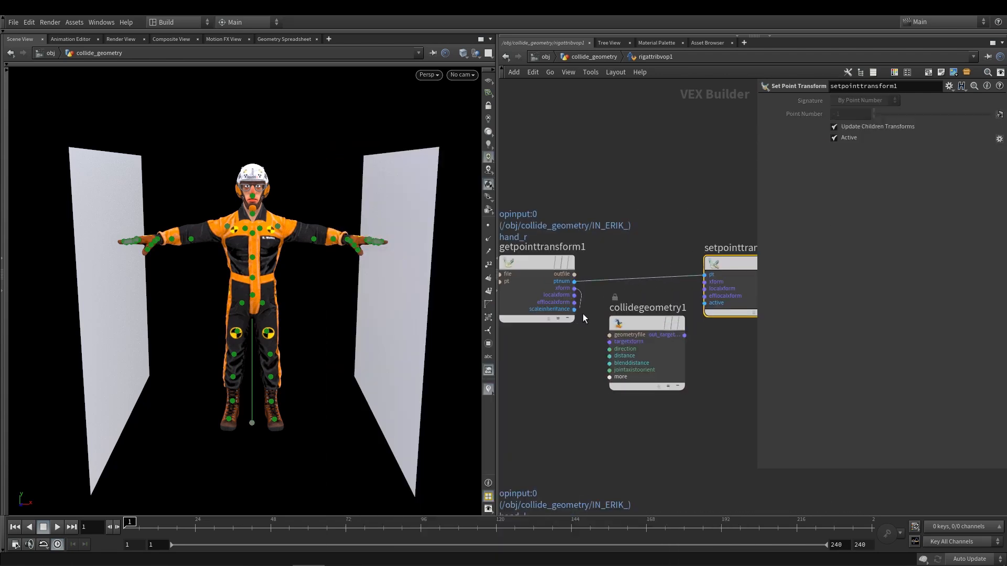
left_click(609, 342)
left_click(685, 335)
left_click(704, 281)
left_click(637, 371)
middle_click_drag(665, 411, 647, 398)
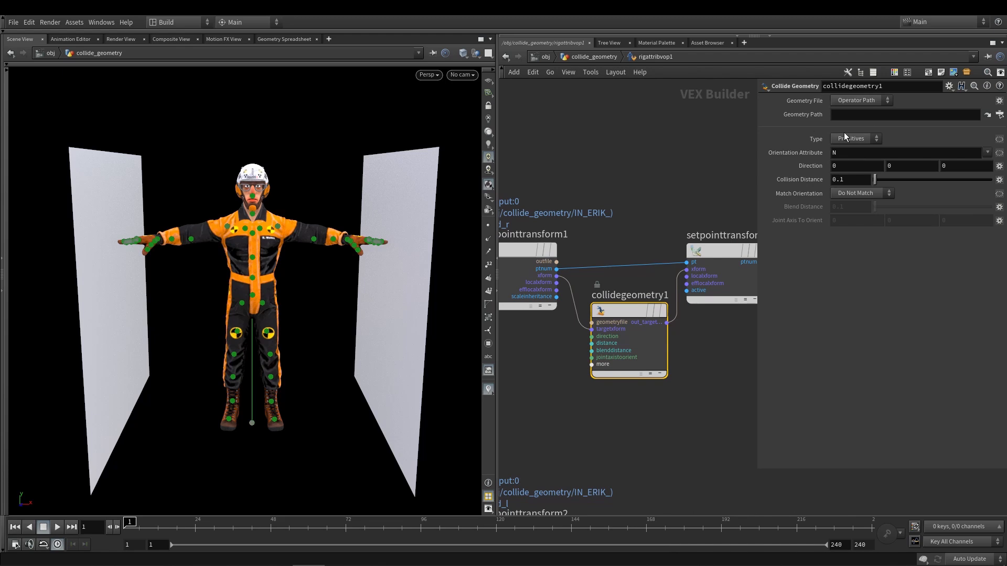
Step: Return to the collide_geometry network and connect object_merge_ to the second input of rigattribvop1
key("Escape")
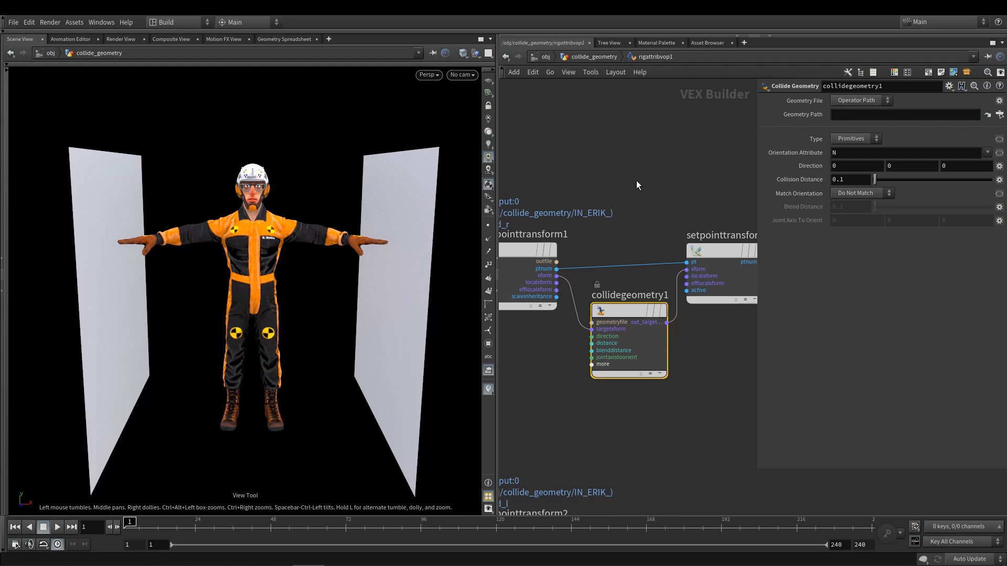
key("u")
left_click(725, 277)
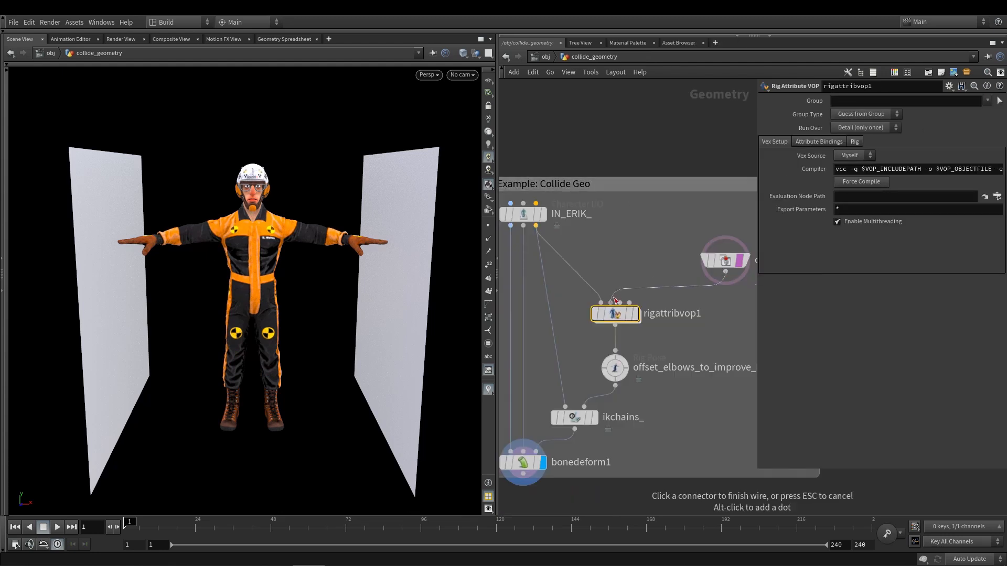
left_click(612, 303)
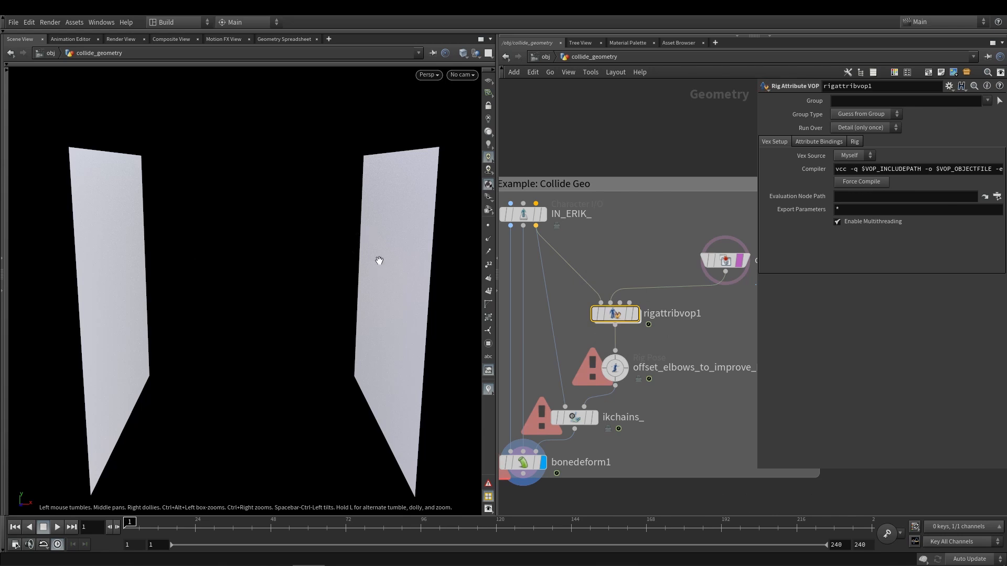
Step: Turn off Compute Transforms for Input #2 on rigattribvop1
left_click(855, 142)
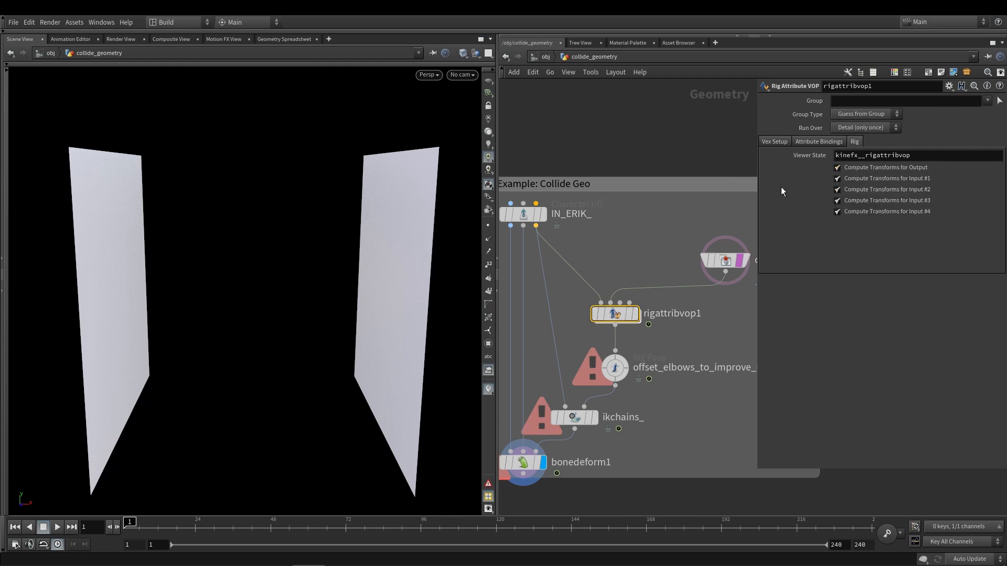
mouse_move(733, 260)
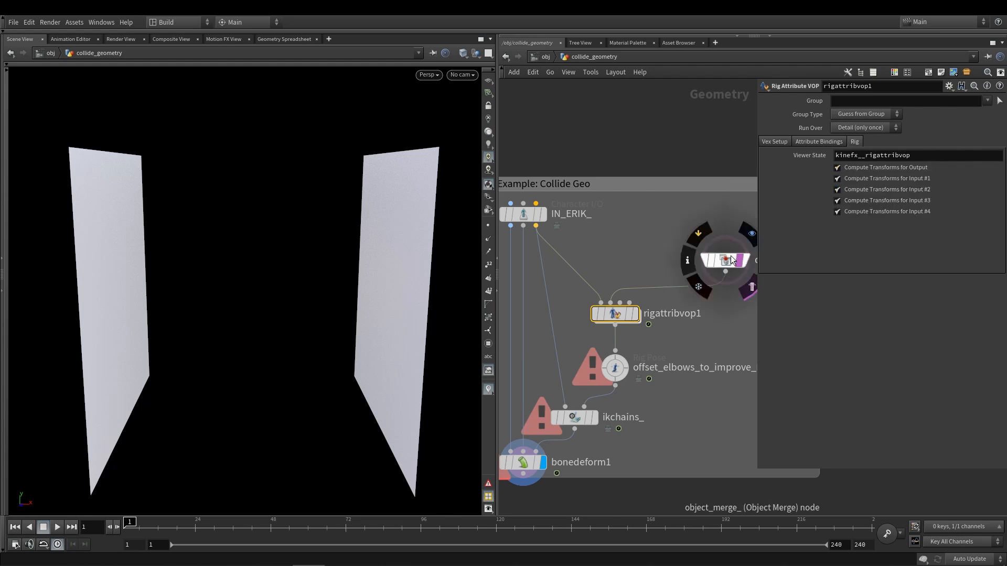
left_click(863, 191)
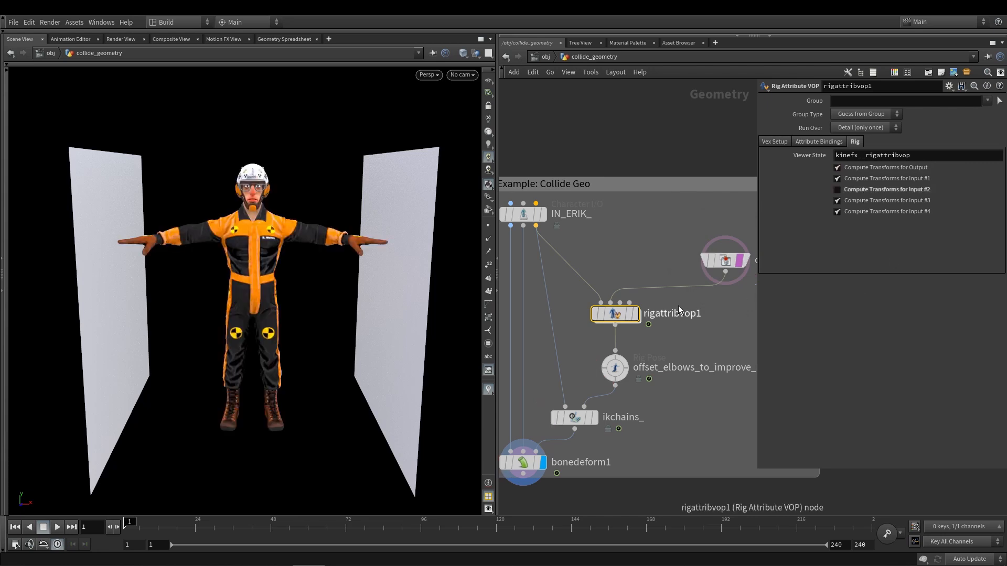
Step: Inside rigattribvop1, set collidegeometry1's Geometry File to Second Input and its Direction X to -1
double_click(614, 317)
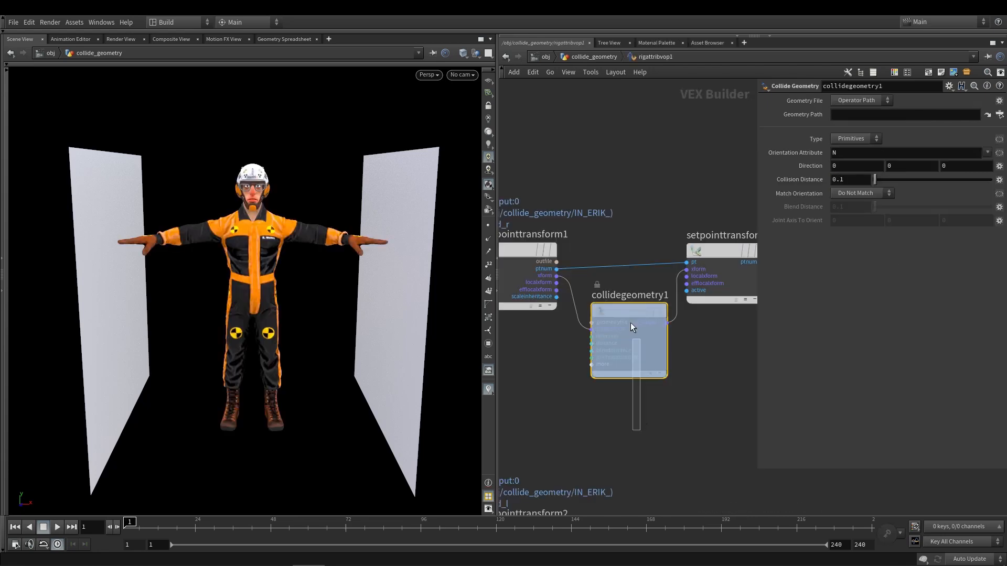
left_click(874, 101)
left_click(858, 132)
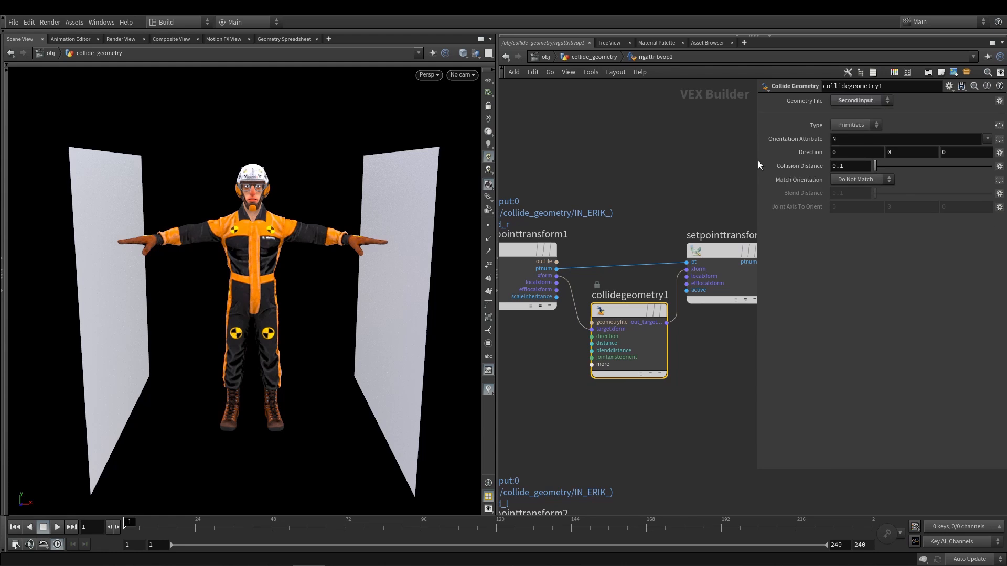
left_click(863, 125)
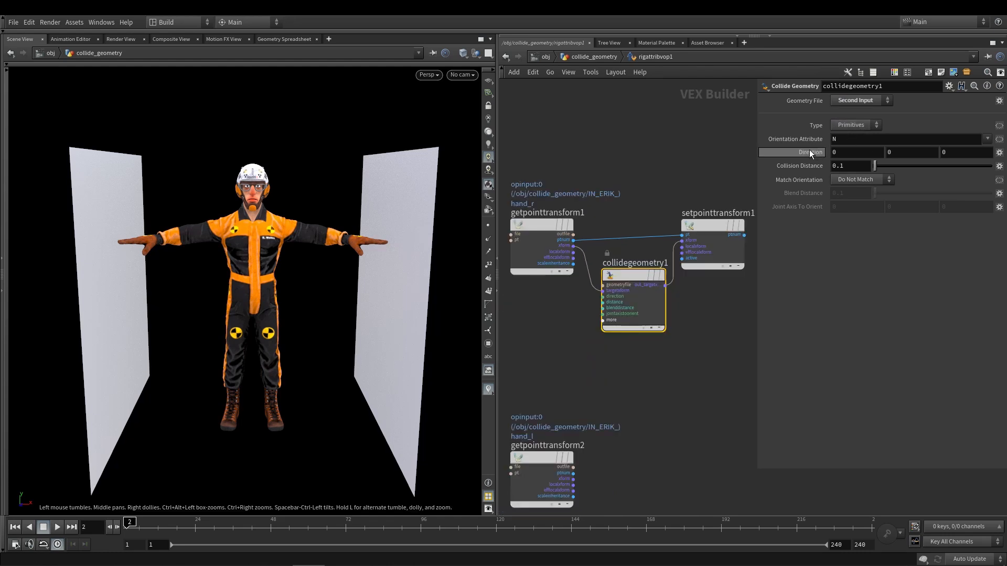
left_click(861, 152)
type("-1")
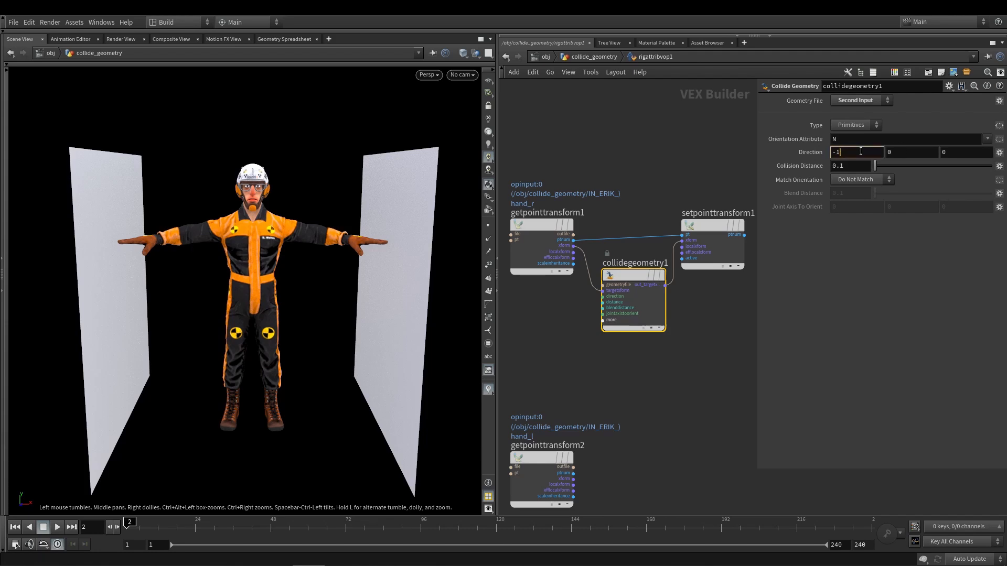
key("Return")
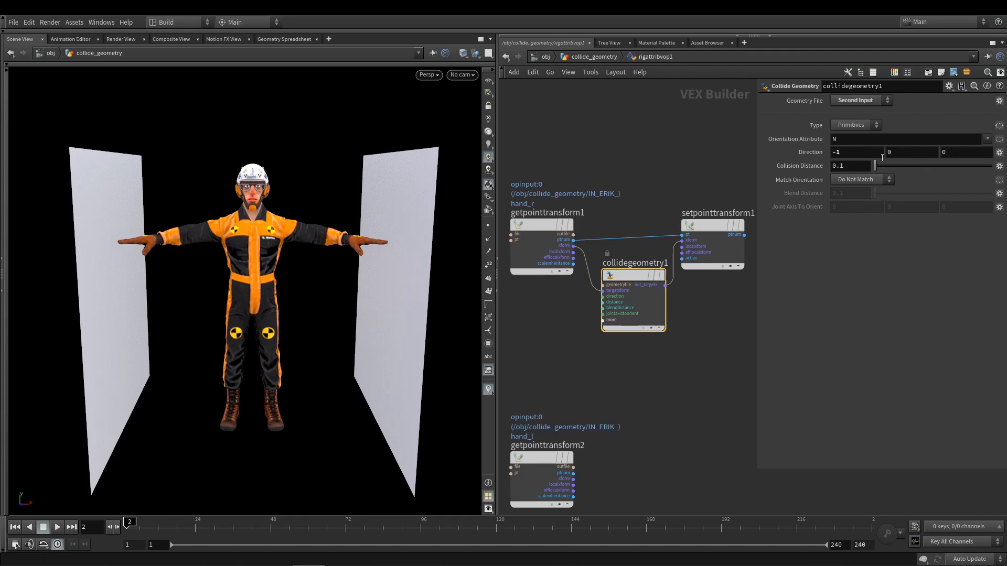
Step: Set collidegeometry1's Match Orientation to Before Contact and its Joint Axis To Orient to -0.89, -0.99, -0.32
left_click(866, 181)
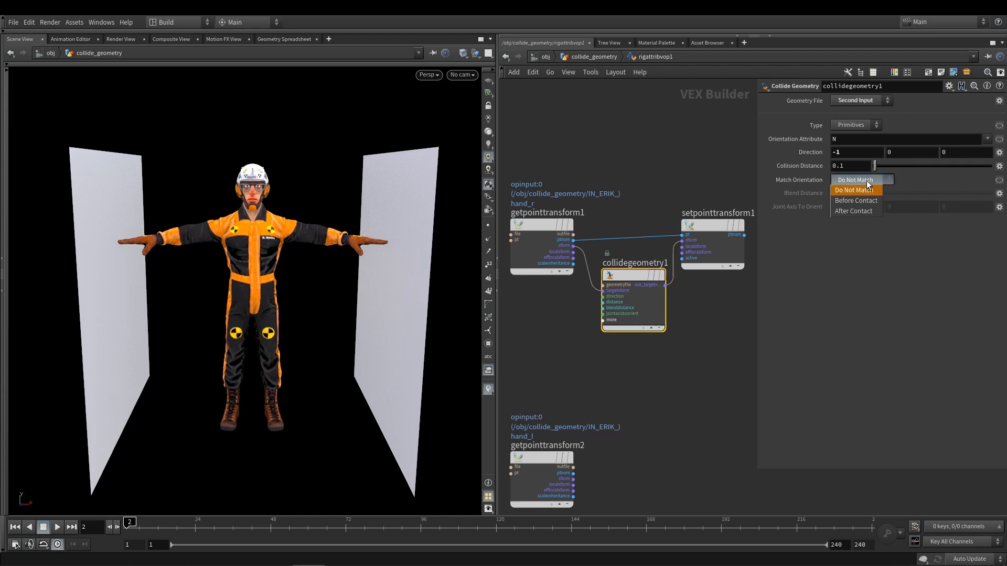
left_click(863, 202)
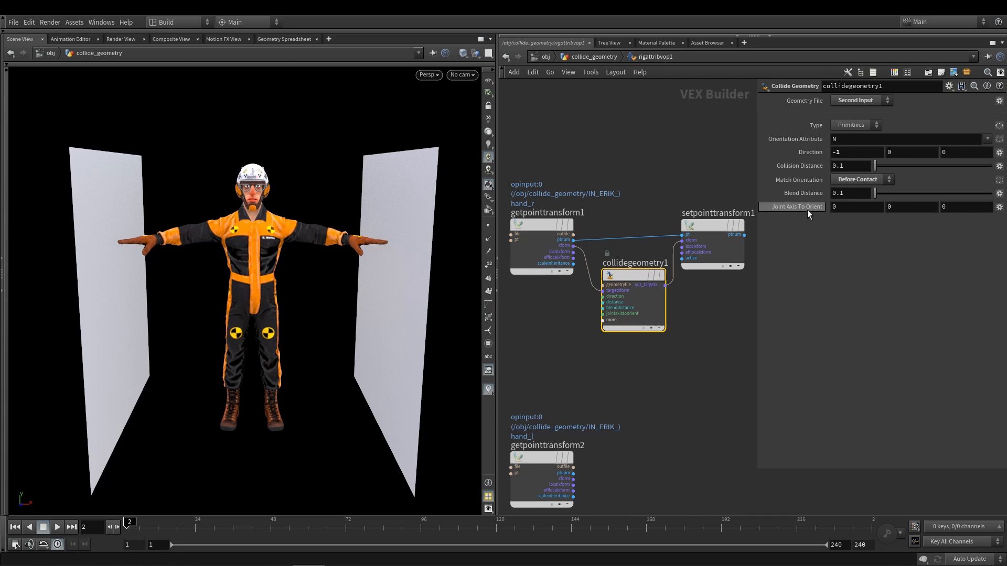
double_click(838, 208)
left_click(835, 207)
type("-0.89")
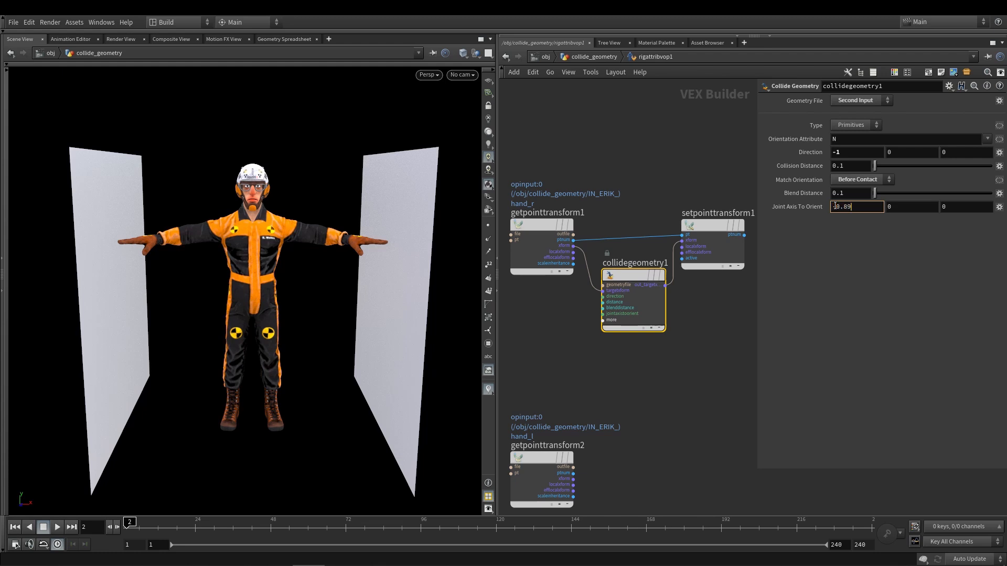
key("Return")
left_click(895, 209)
type("-0.9")
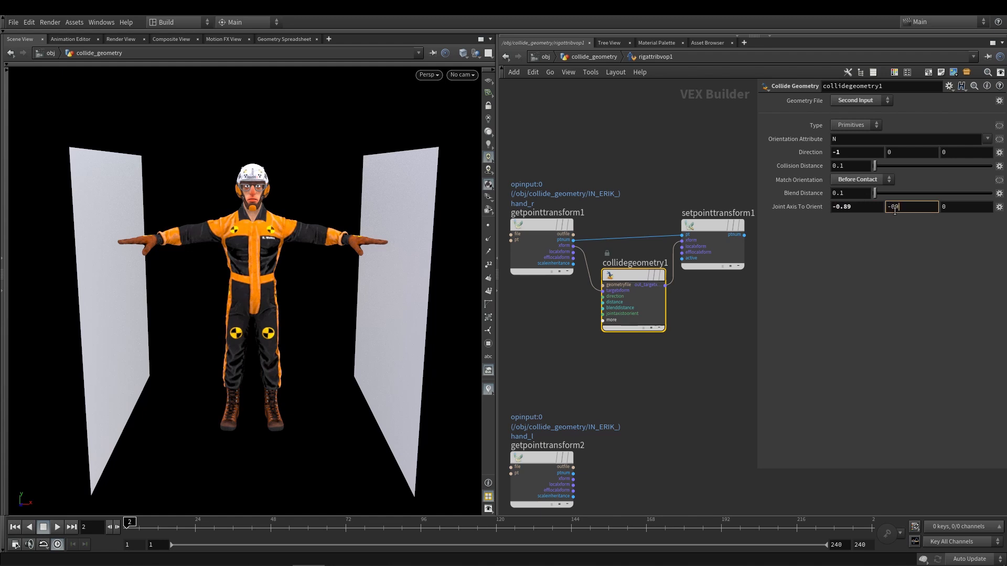
key("BackSpace")
key("BackSpace")
type("99")
key("Return")
left_click(971, 204)
type("-0.32")
key("Return")
Step: Return the timeline to frame 1 from the collide_geometry network, and go back inside rigattribvop1
key("u")
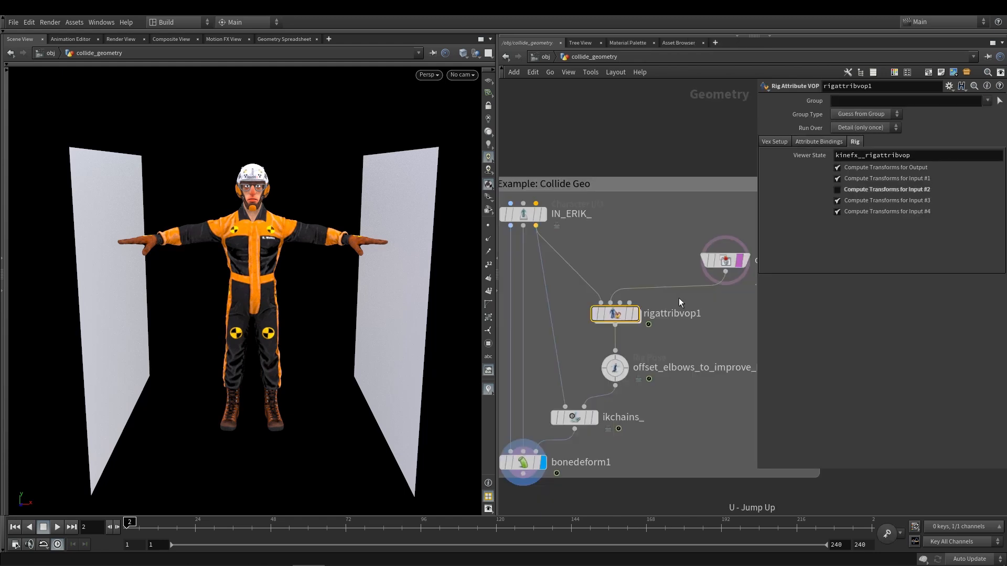
mouse_move(145, 520)
left_mouse_down()
mouse_move(181, 527)
mouse_move(131, 526)
mouse_move(183, 525)
mouse_move(125, 524)
left_mouse_up()
double_click(611, 317)
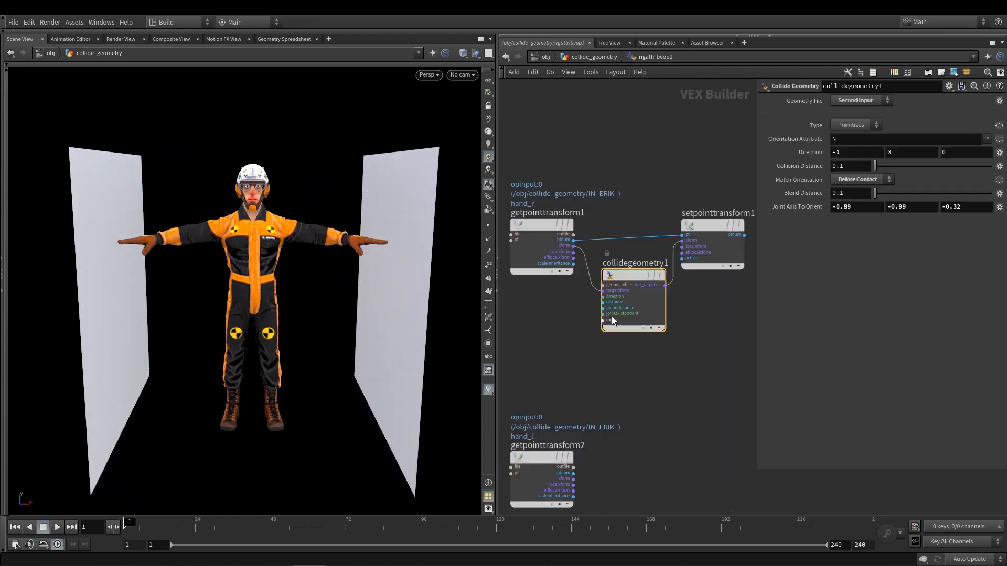
Step: Duplicate collidegeometry1 beside getpointtransform2 and wire getpointtransform2's xform to the copy's targetxform
key("ctrl+c")
key("ctrl+v")
left_click_drag(612, 358, 569, 382)
scroll(585, 410, "up", 1)
left_click(593, 411)
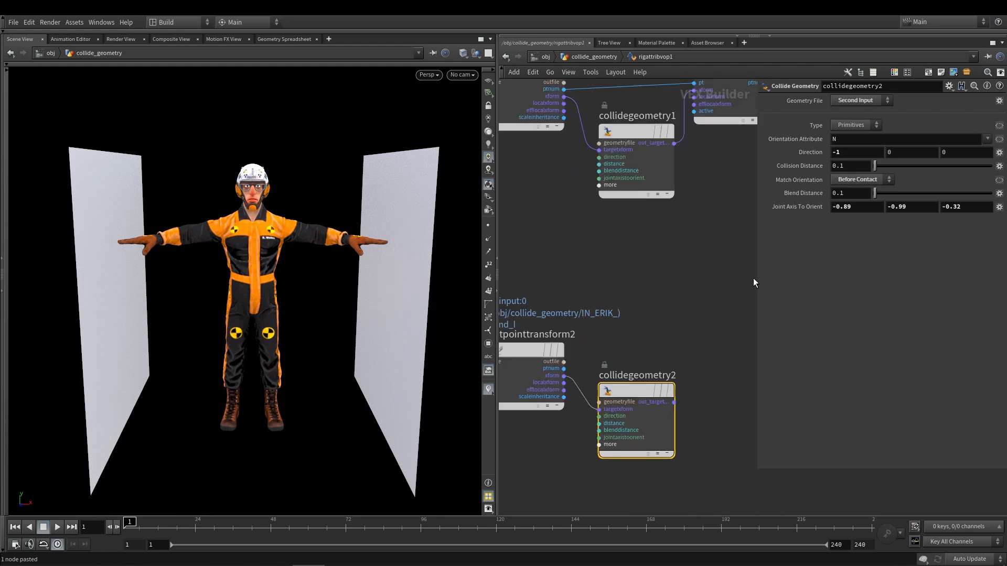
Step: Duplicate setpointtransform1 for the left hand, wiring getpointtransform2's ptnum to its pt and collidegeometry2's output transform to its xform
middle_click_drag(753, 278, 726, 295)
left_click_drag(706, 205, 701, 105)
key("ctrl+c")
key("ctrl+v")
left_click_drag(704, 342, 704, 395)
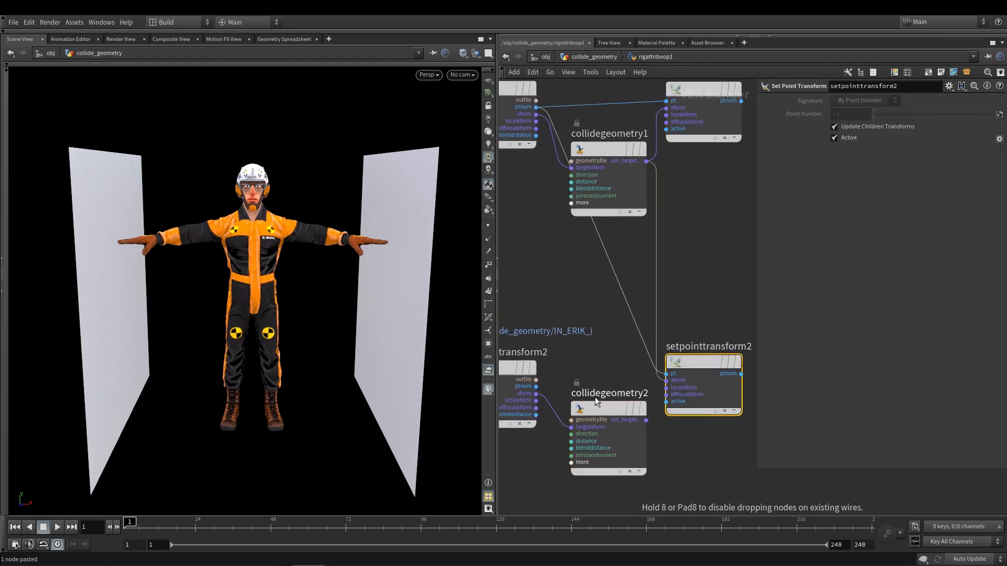
left_click(536, 387)
left_click(666, 373)
left_click(647, 420)
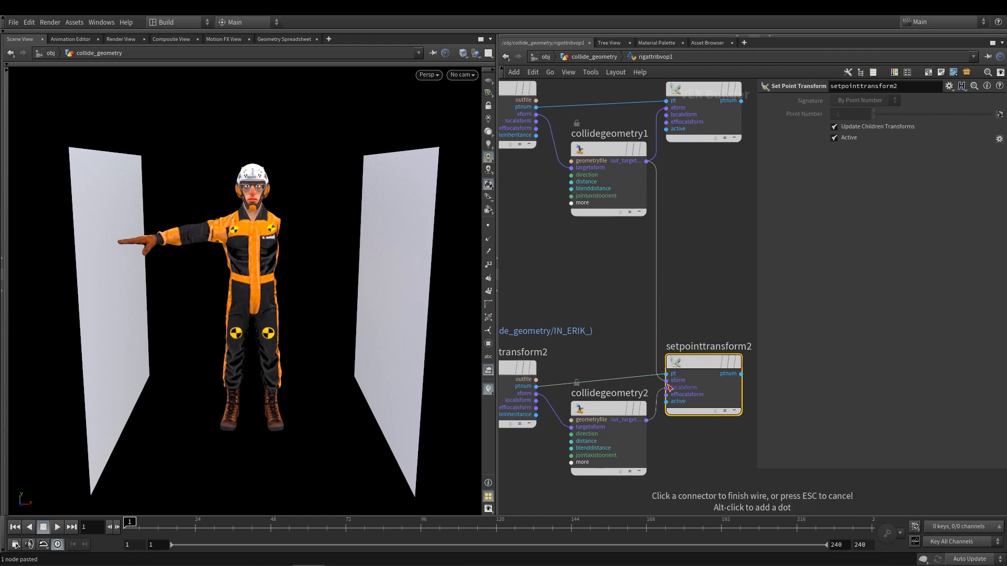
left_click(666, 381)
Step: Set collidegeometry2's Direction X to 1 and return to the collide_geometry network
left_click_drag(650, 262, 597, 488)
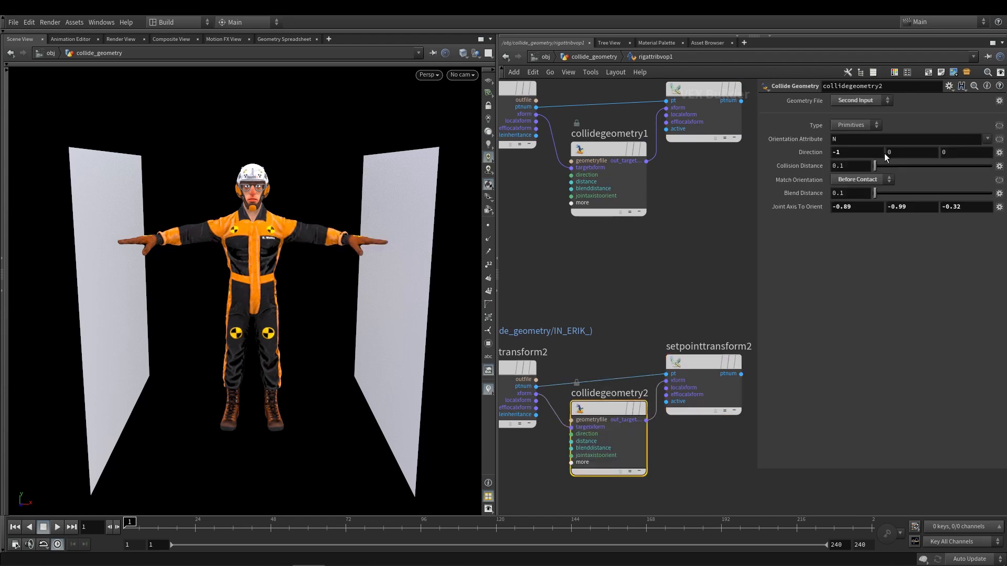
left_click(873, 153)
type("1u")
Step: Play the animation and scrub to frame 24 to check how both hands meet the moving walls
left_click(57, 528)
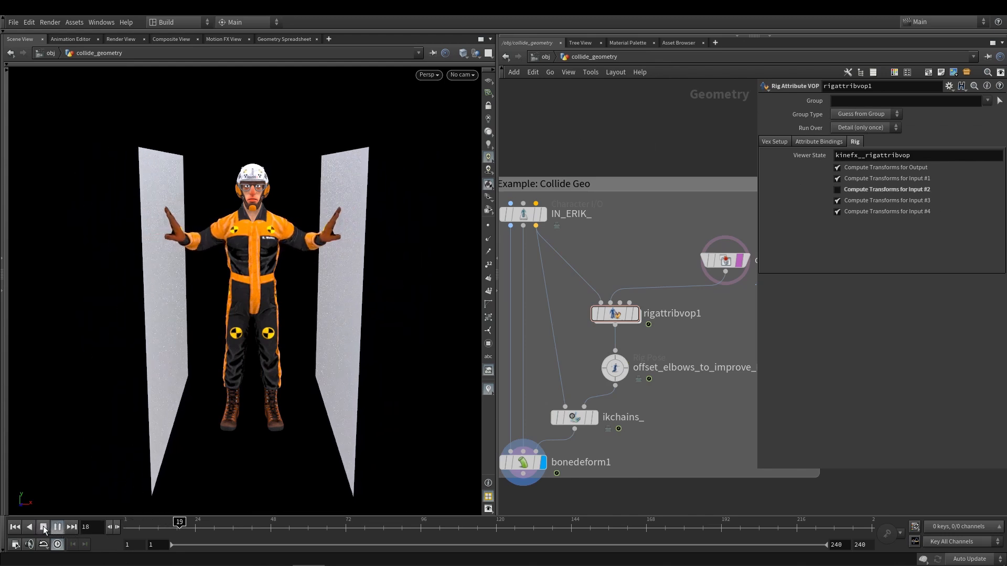
left_click_drag(172, 531, 196, 534)
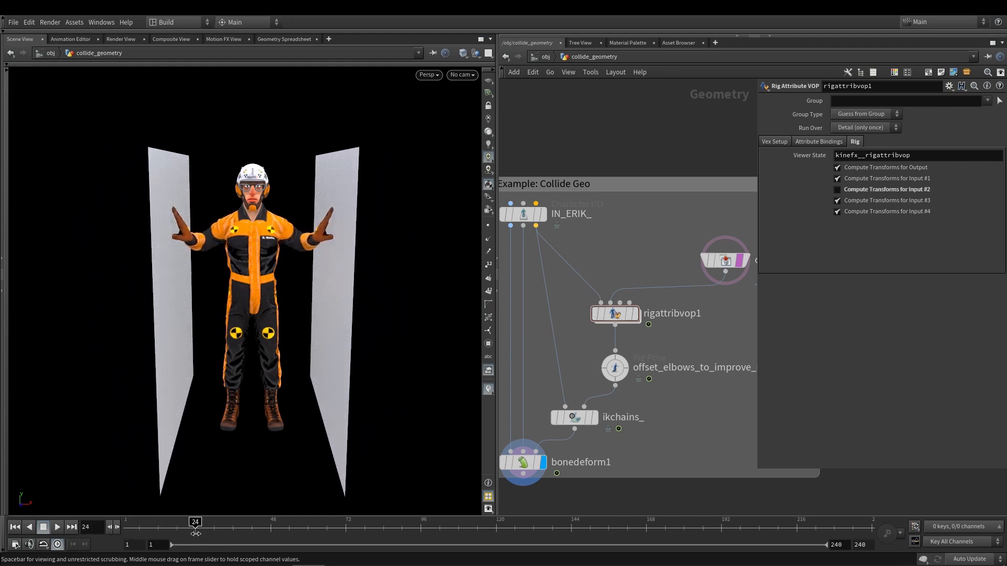